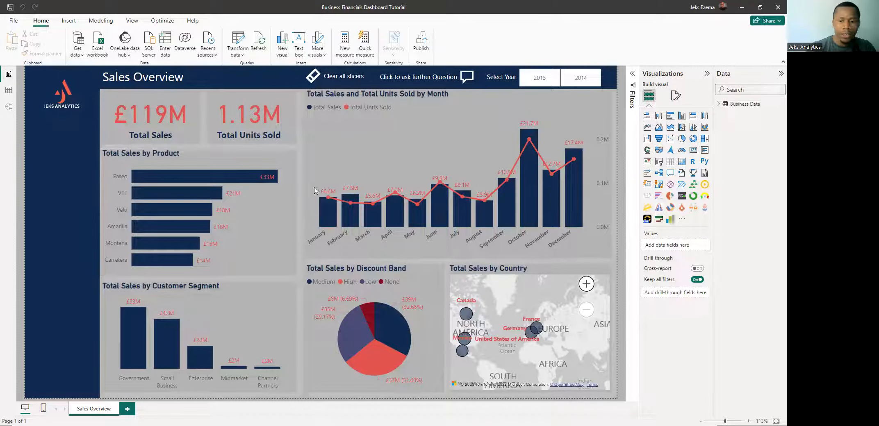
- Expand the Business Data table's fields and duplicate the Sales Overview page
mouse_move(388, 209)
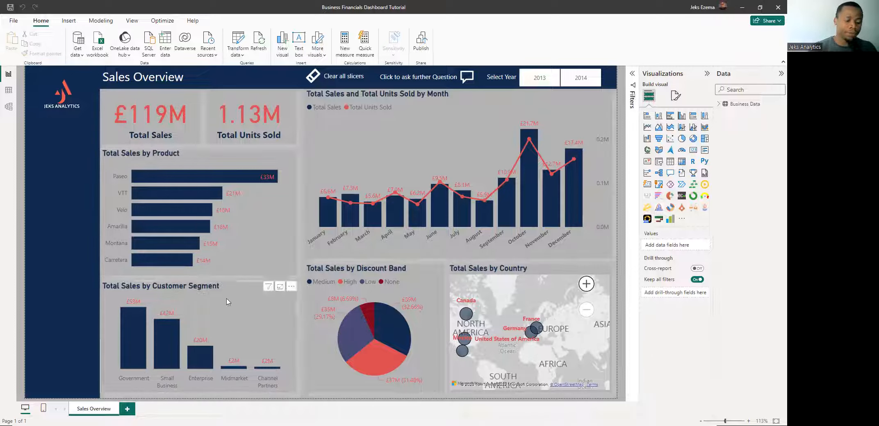
left_click(718, 103)
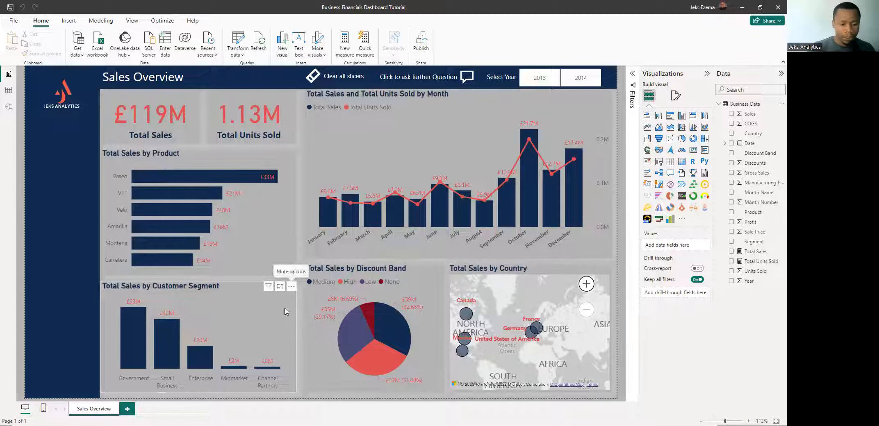
right_click(91, 412)
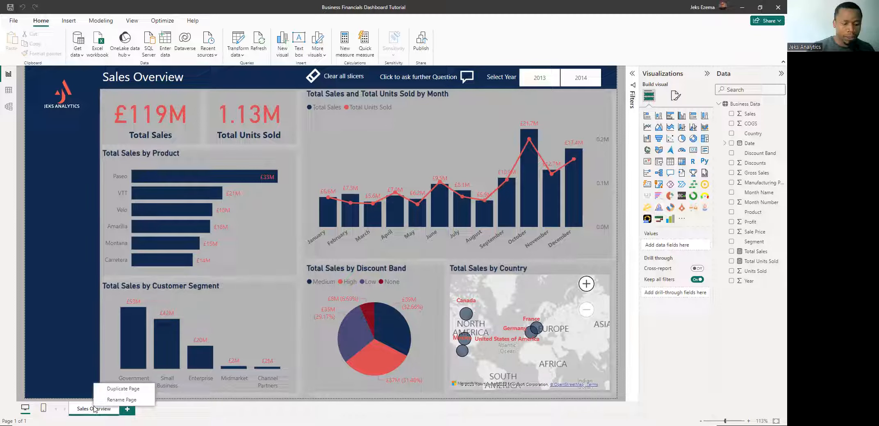
left_click(121, 389)
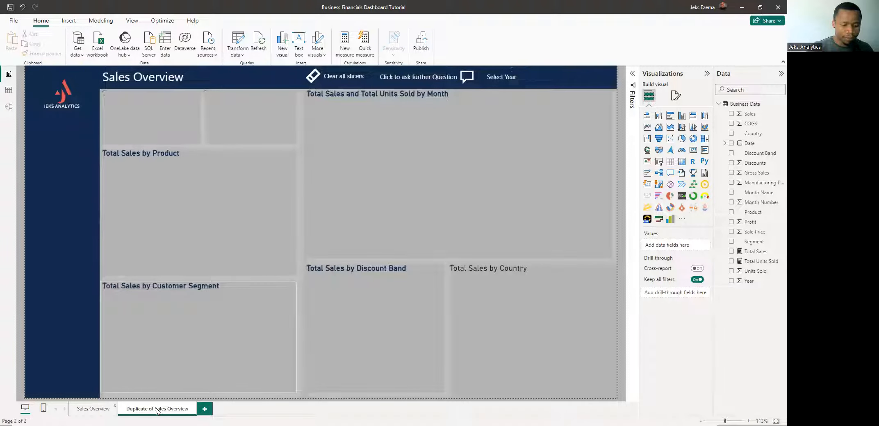
- Rename the duplicated page as Business Profits
double_click(157, 410)
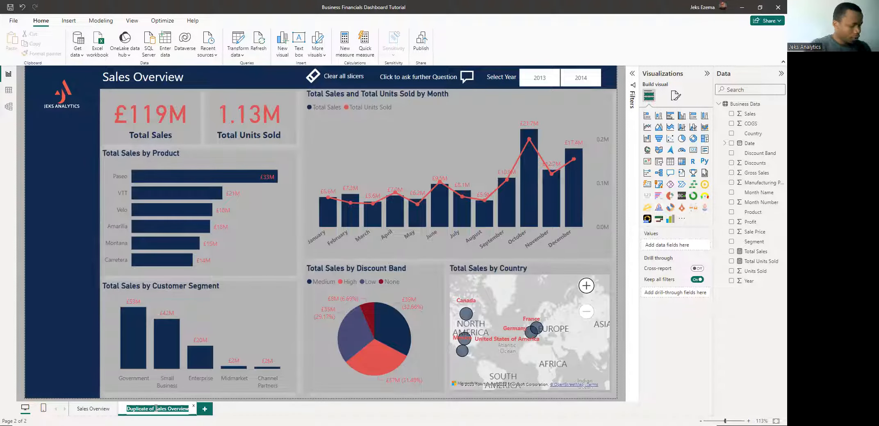
key("BackSpace")
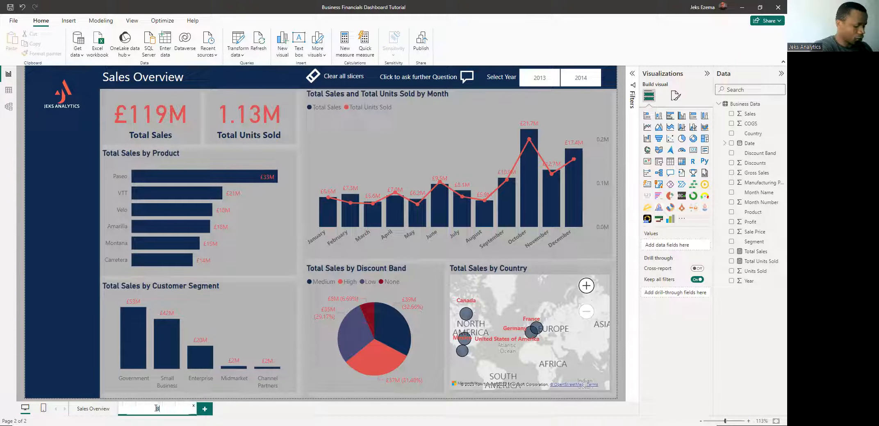
type("Busine")
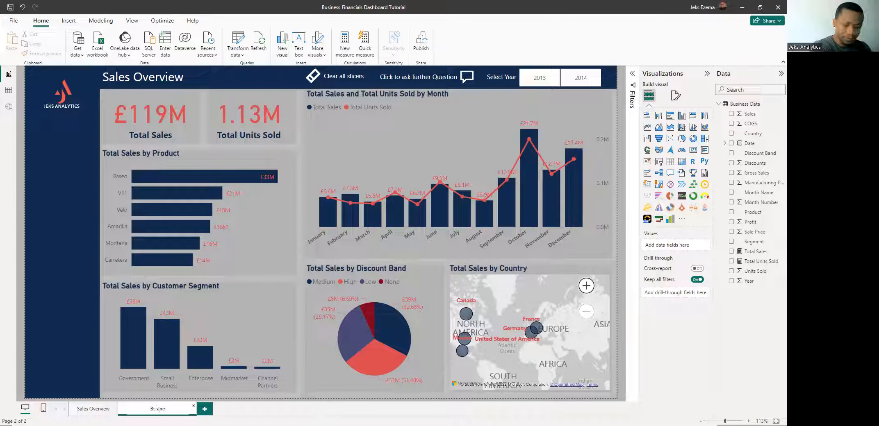
type("ss PR")
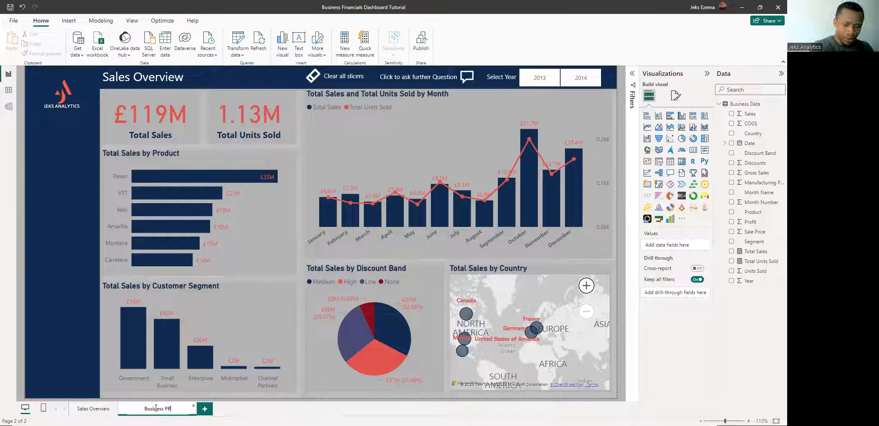
key("BackSpace")
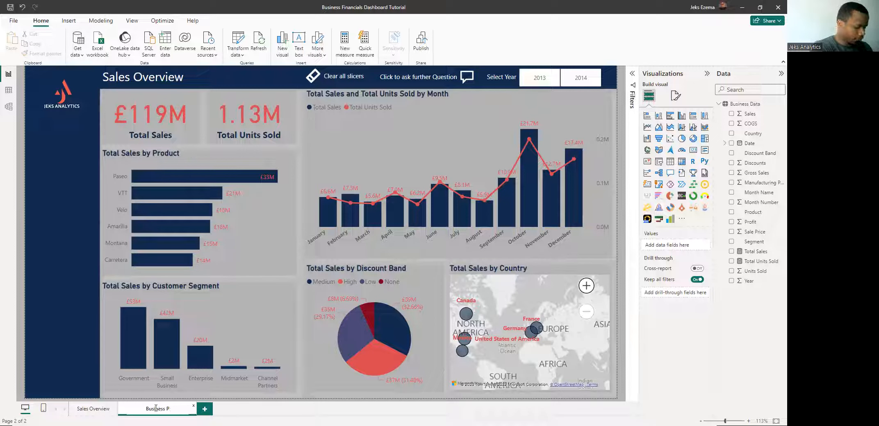
type("ROFIT")
key("BackSpace")
key("BackSpace")
key("BackSpace")
key("BackSpace")
key("BackSpace")
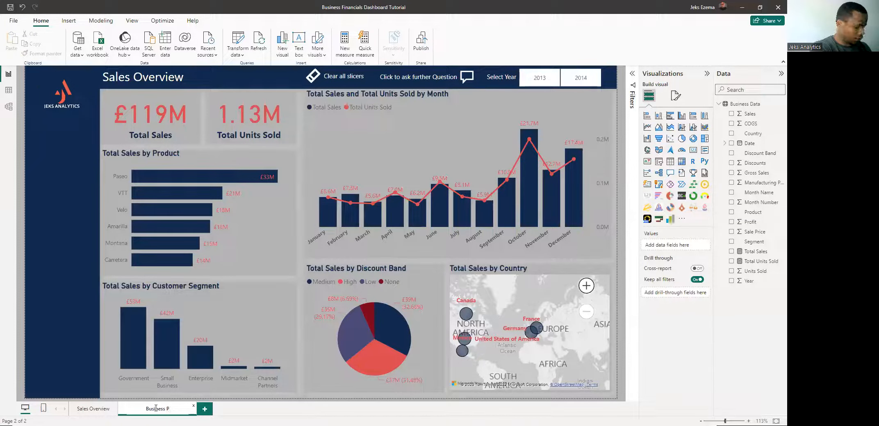
type("rofit")
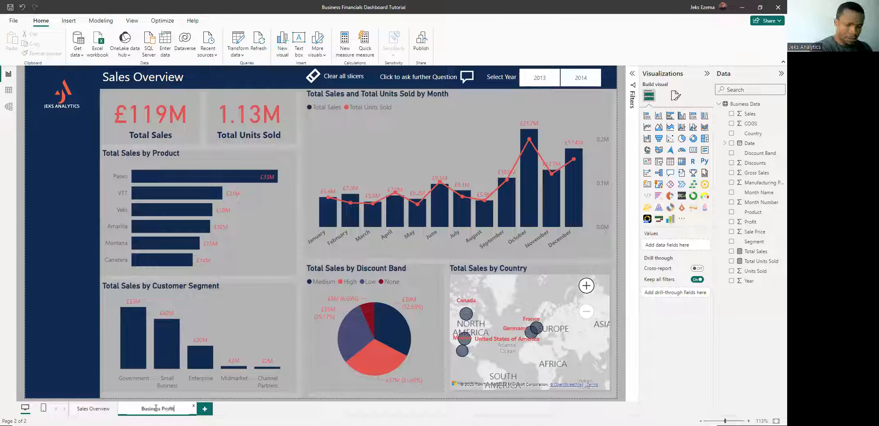
type("s")
key("Return")
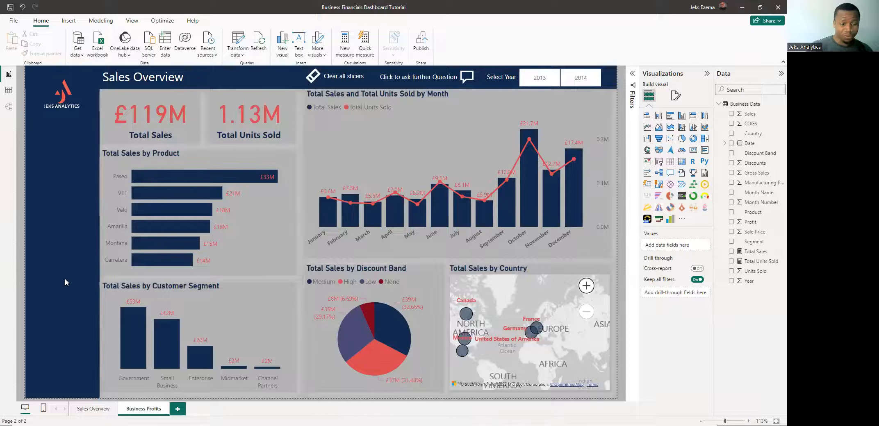
- On the Sales Overview page, add Total Units Sold to the tooltips of the Total Sales by Product bar chart and check the Paseo tooltip
left_click(254, 267)
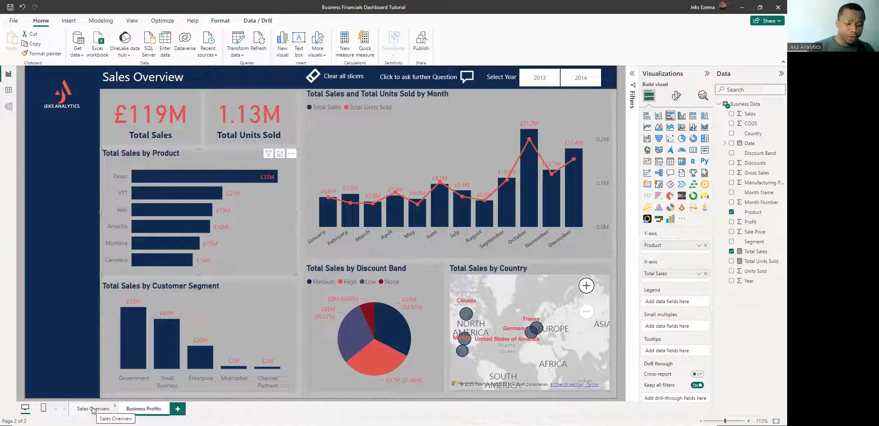
left_click(93, 410)
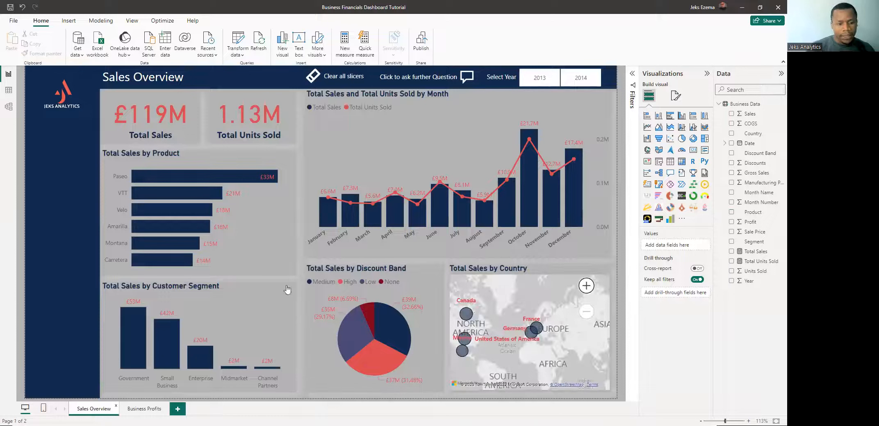
left_click(271, 264)
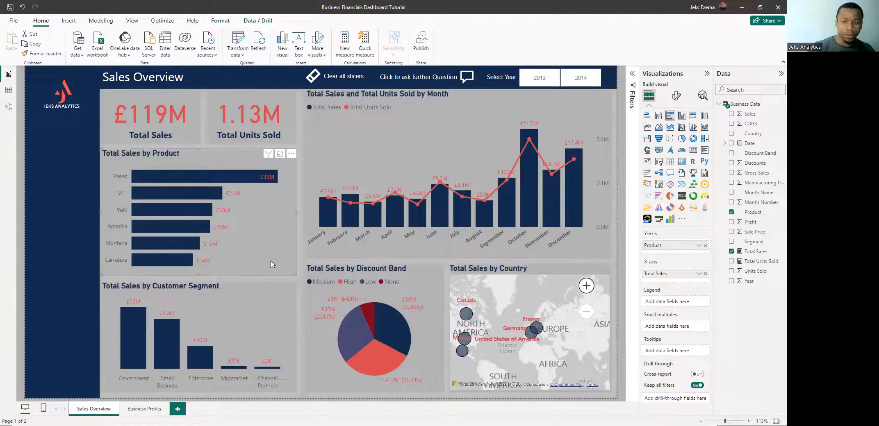
mouse_move(230, 179)
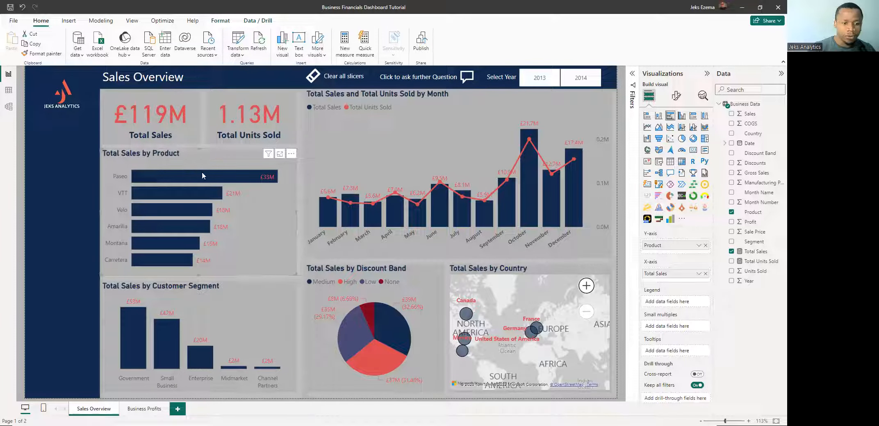
mouse_move(201, 175)
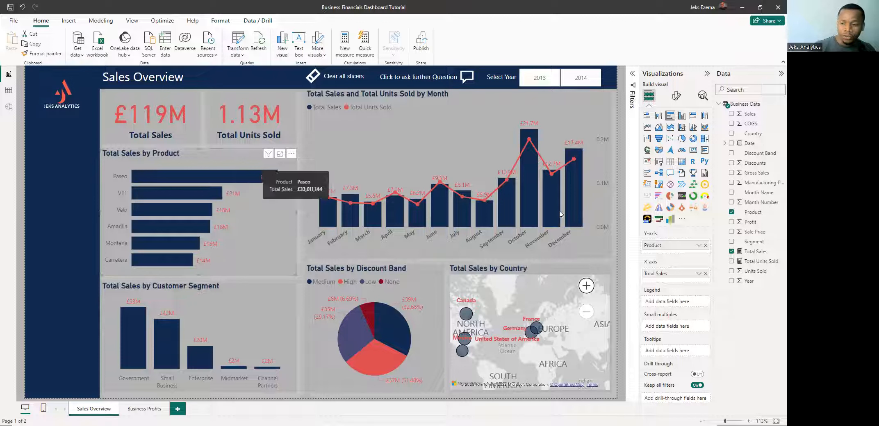
left_click_drag(753, 263, 674, 351)
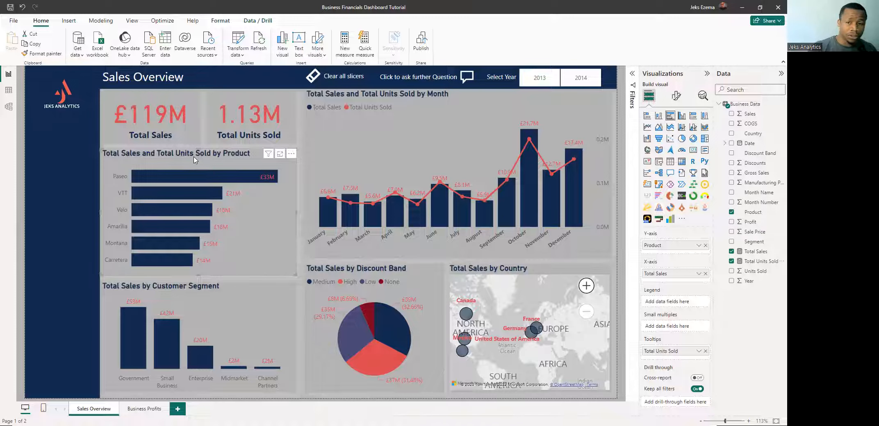
mouse_move(197, 175)
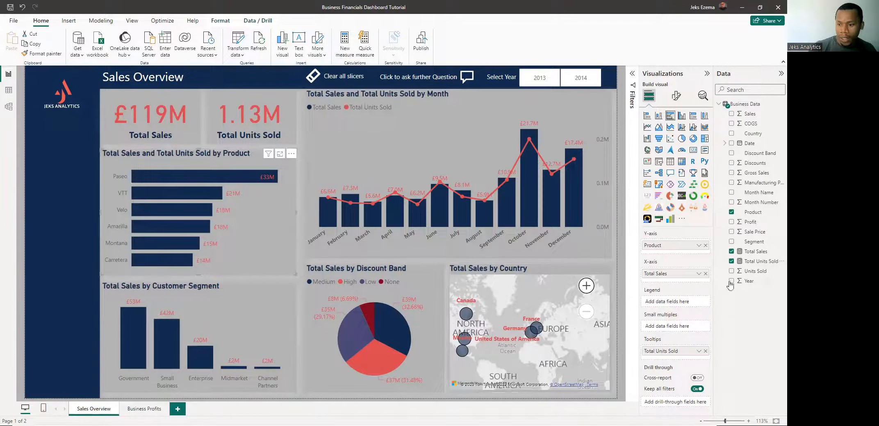
- Add Total Units Sold to the tooltips of the customer segment column chart and the discount band pie chart
left_click(263, 334)
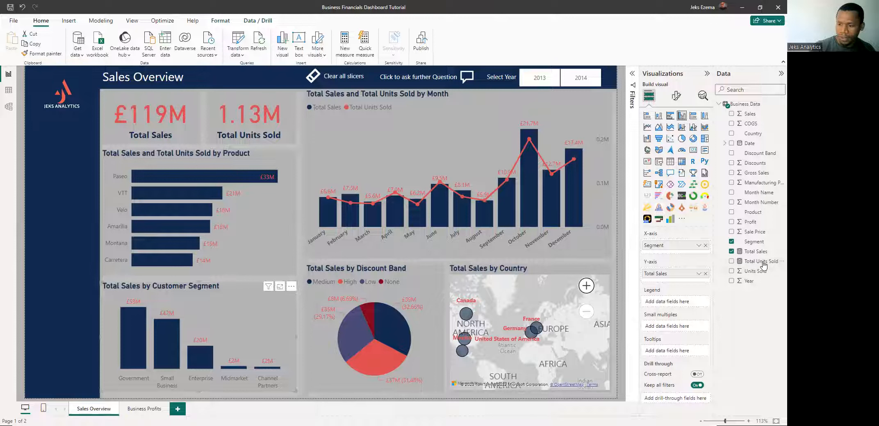
left_click_drag(756, 266, 661, 351)
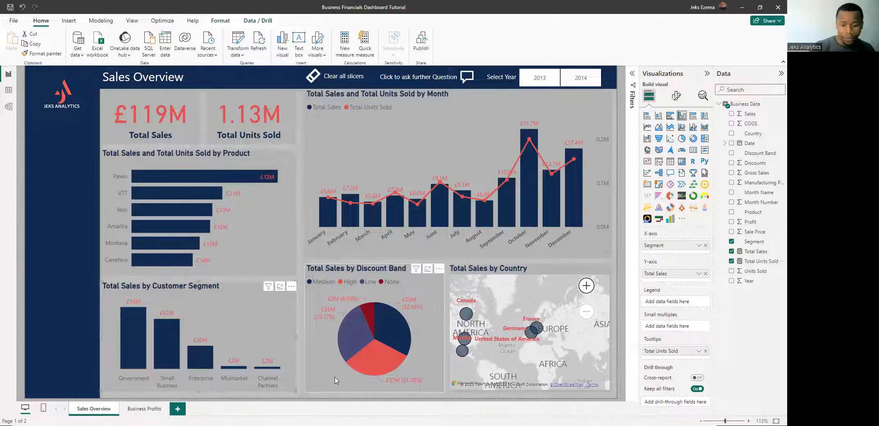
left_click(336, 380)
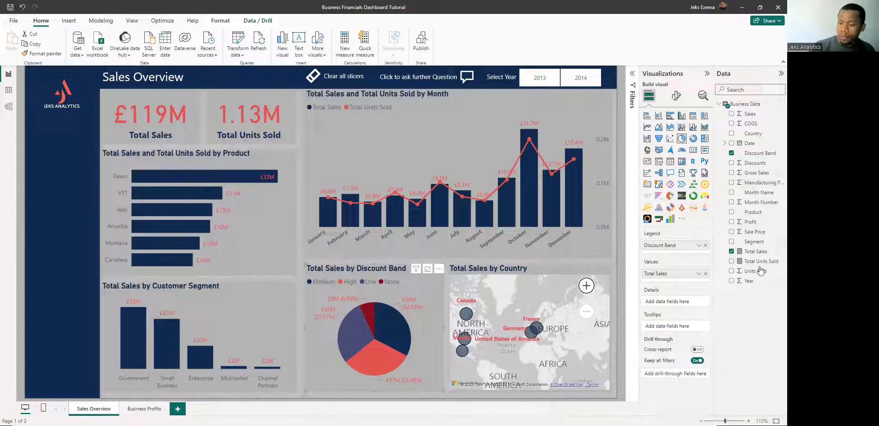
left_click_drag(759, 267, 692, 331)
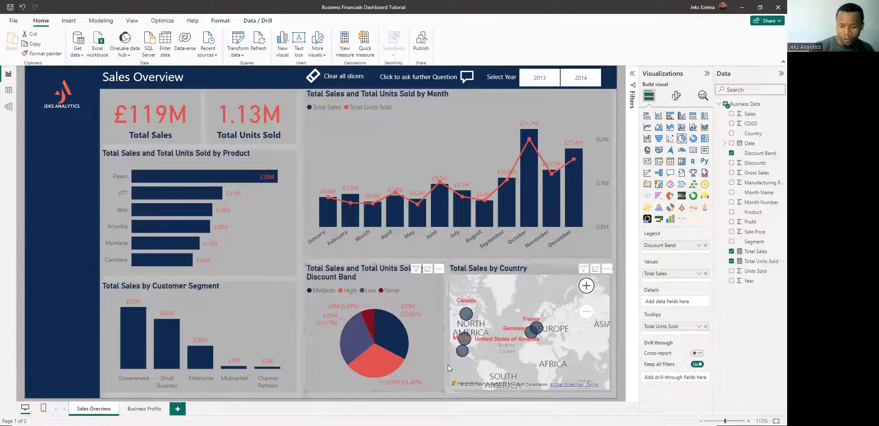
- Add Total Units Sold to the country map's tooltips, and check the tooltips for Canada and for April and May in the monthly chart
left_click(454, 366)
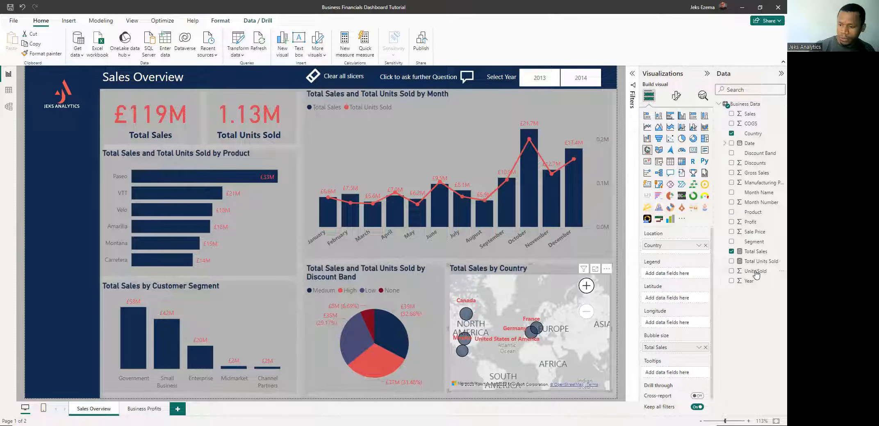
left_click_drag(761, 265, 693, 379)
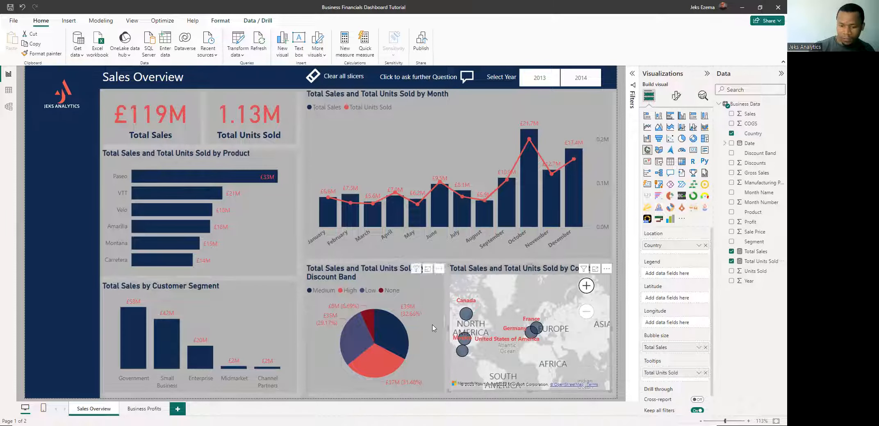
mouse_move(469, 314)
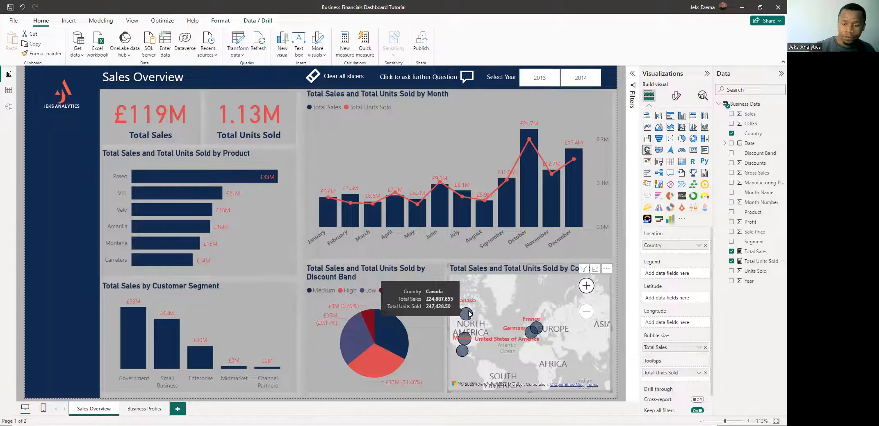
left_click(590, 248)
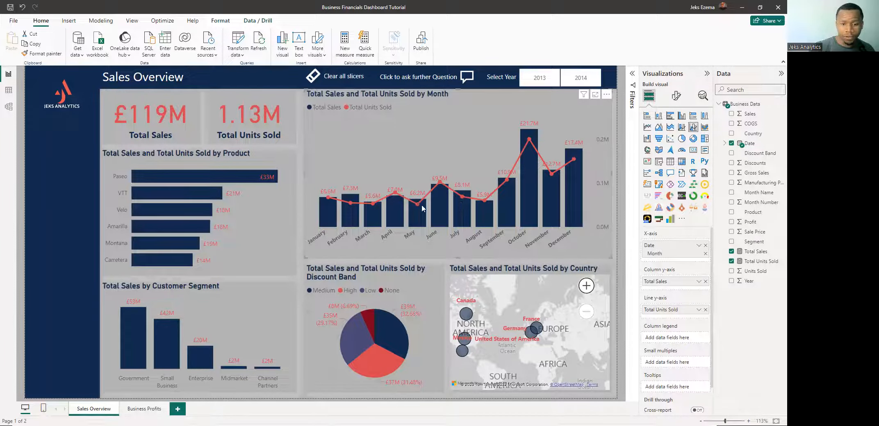
mouse_move(397, 192)
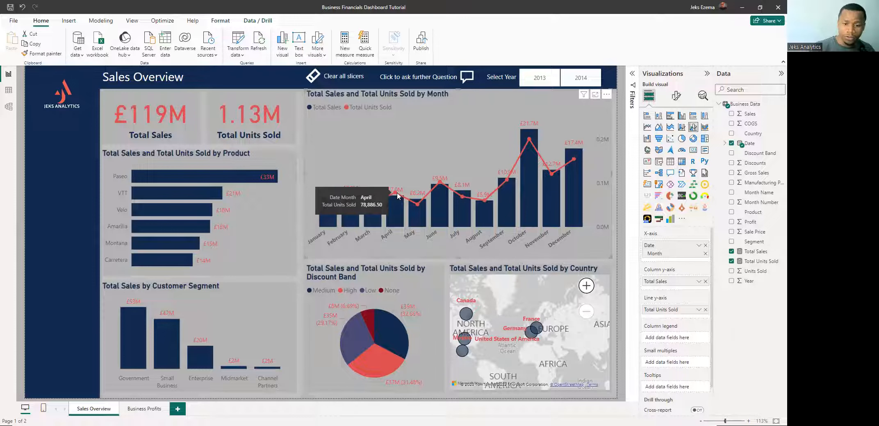
mouse_move(419, 210)
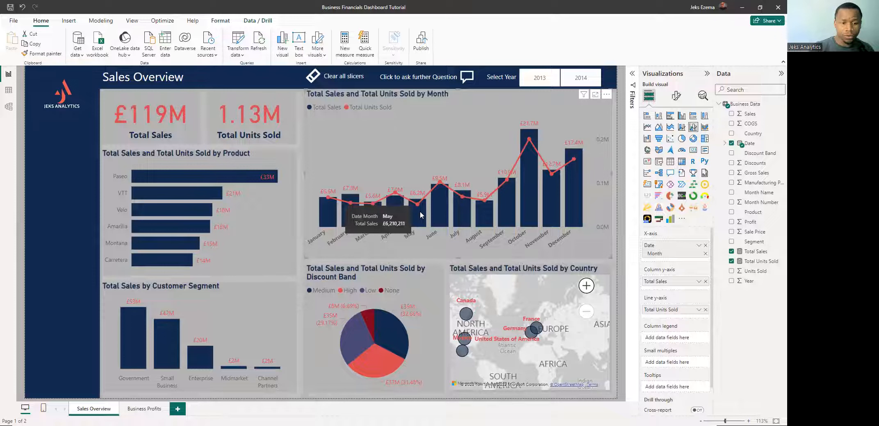
- Shorten the product bar chart's title text to "Total Sales by Product"
left_click(289, 257)
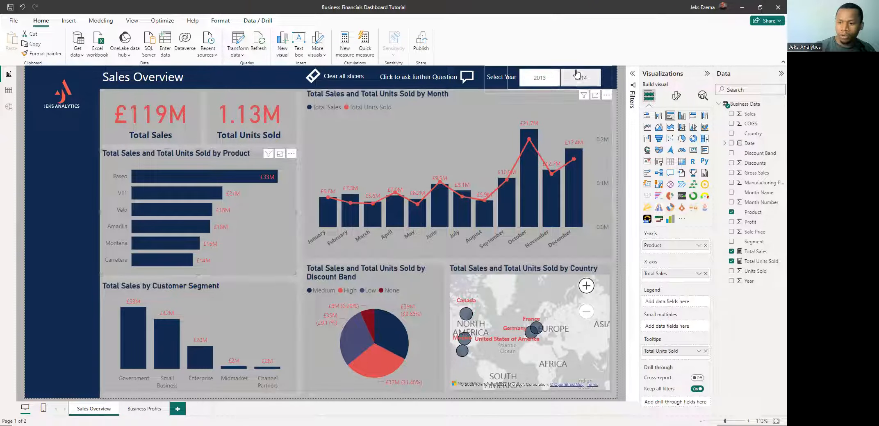
left_click(677, 98)
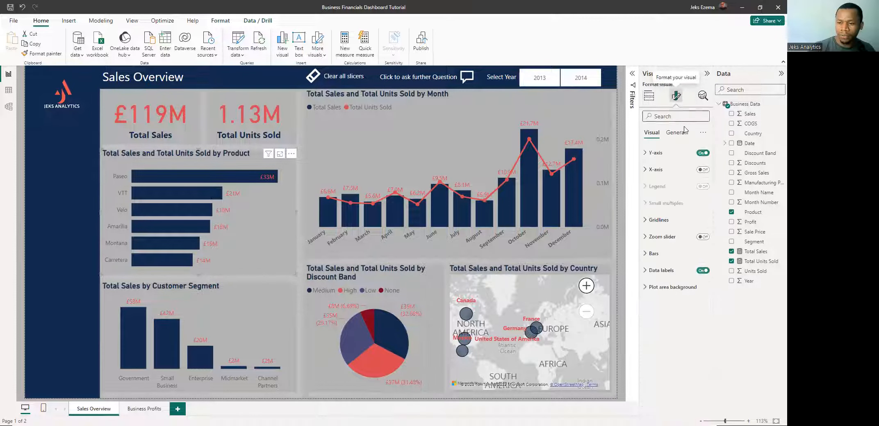
left_click(676, 134)
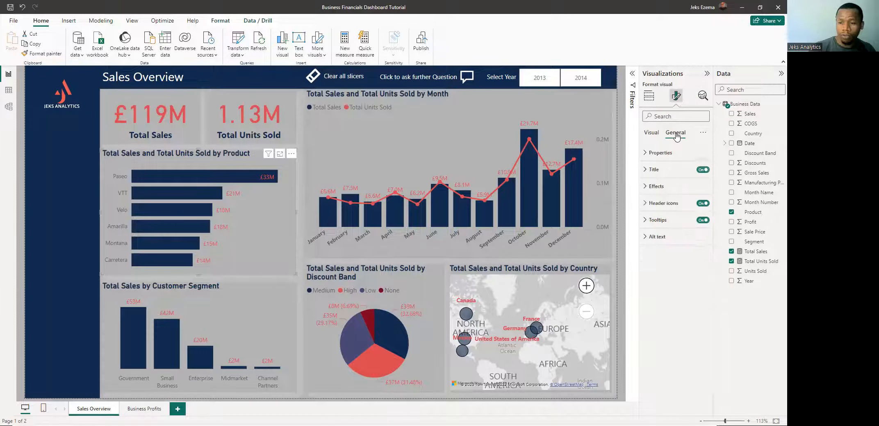
left_click(656, 173)
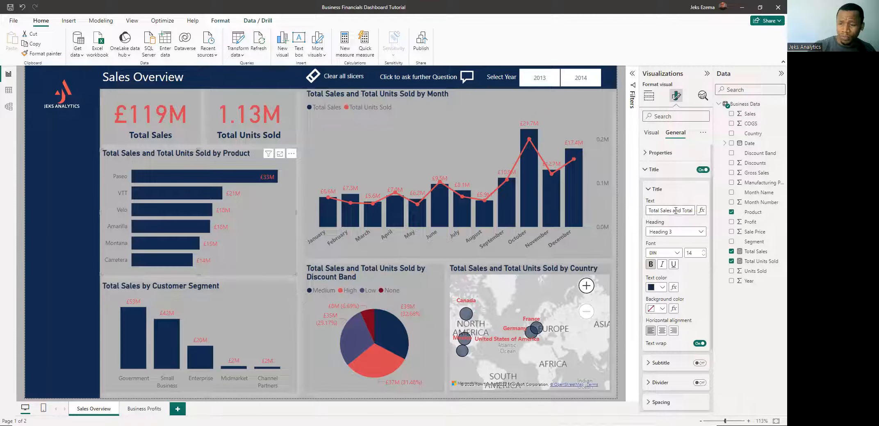
mouse_move(672, 212)
left_mouse_down()
mouse_move(696, 211)
mouse_move(669, 210)
left_mouse_up()
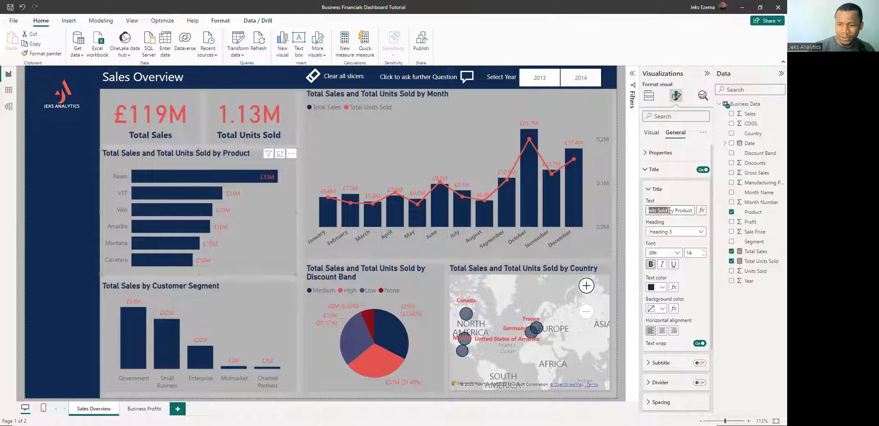
key("BackSpace")
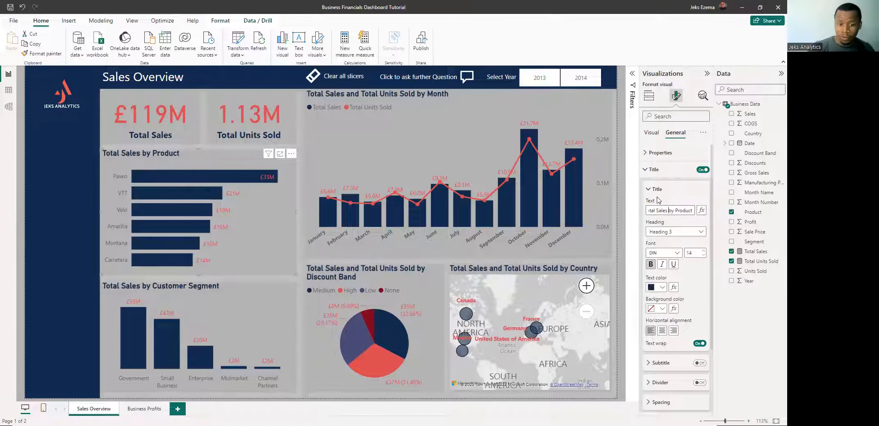
- Check the title text of the customer segment column chart
left_click(245, 320)
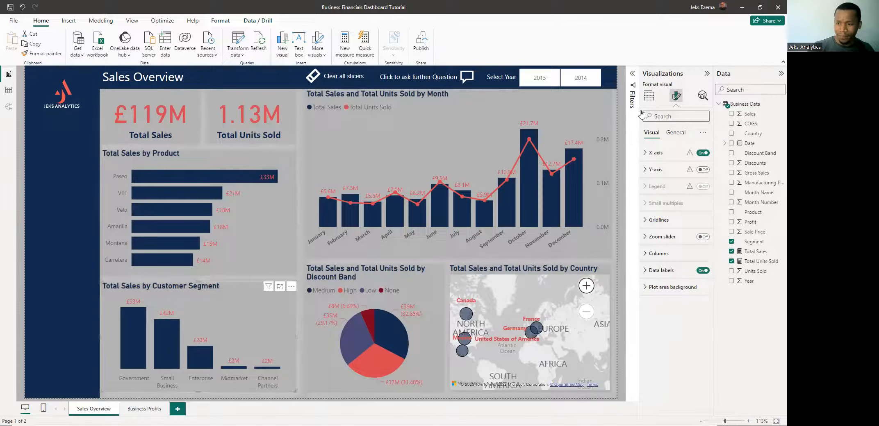
left_click(680, 133)
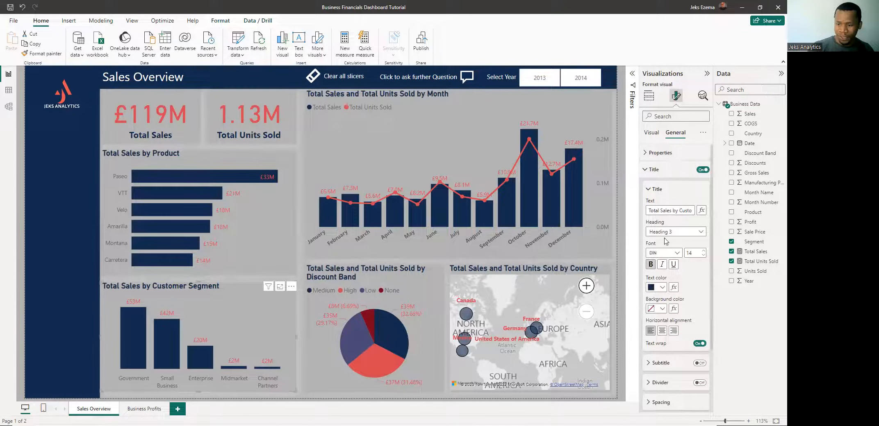
left_click(673, 211)
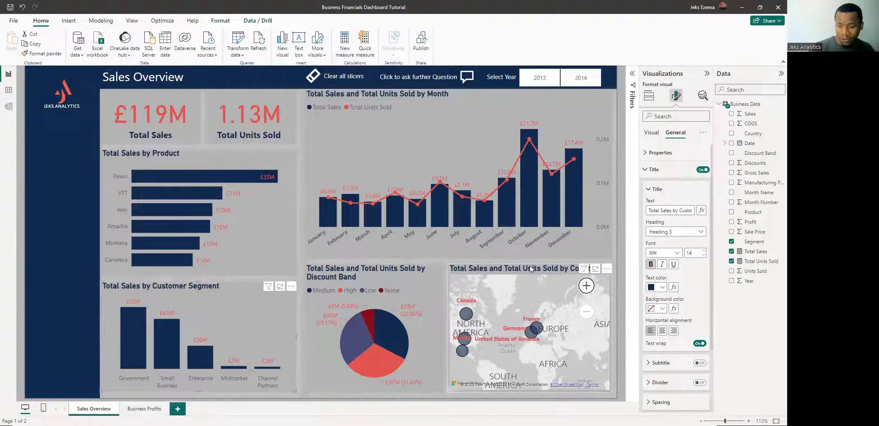
- Shorten the discount band pie chart's title text to "Total Sales by Discount Band"
left_click(320, 372)
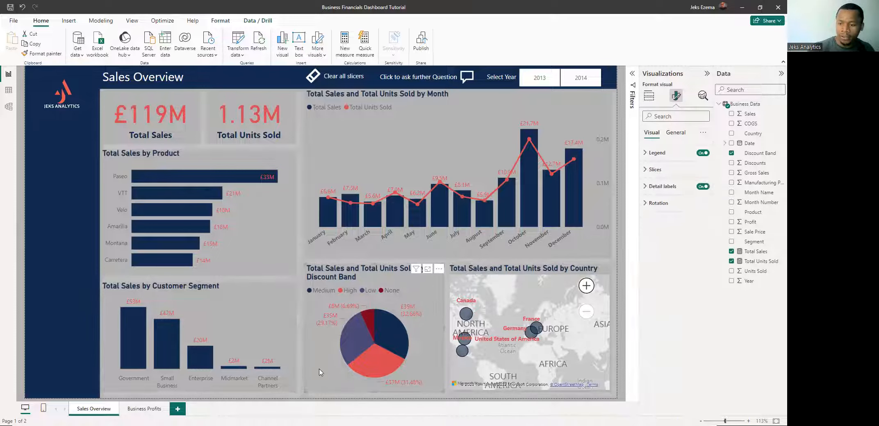
left_click(675, 132)
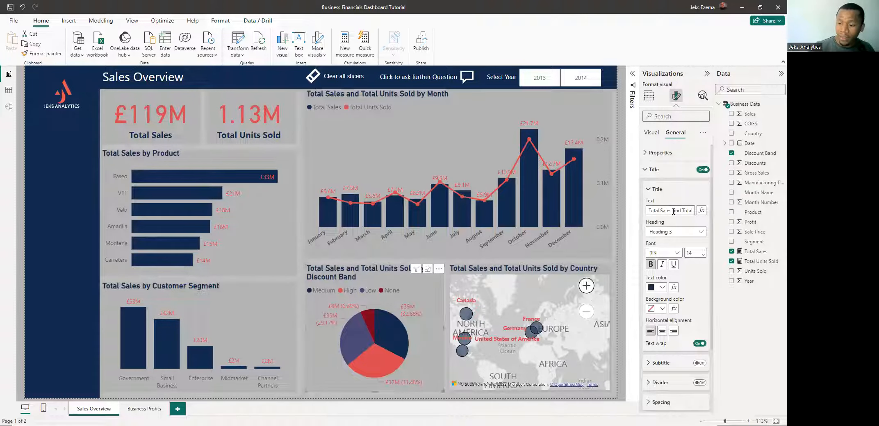
mouse_move(684, 213)
left_mouse_down()
mouse_move(656, 215)
mouse_move(676, 212)
left_mouse_up()
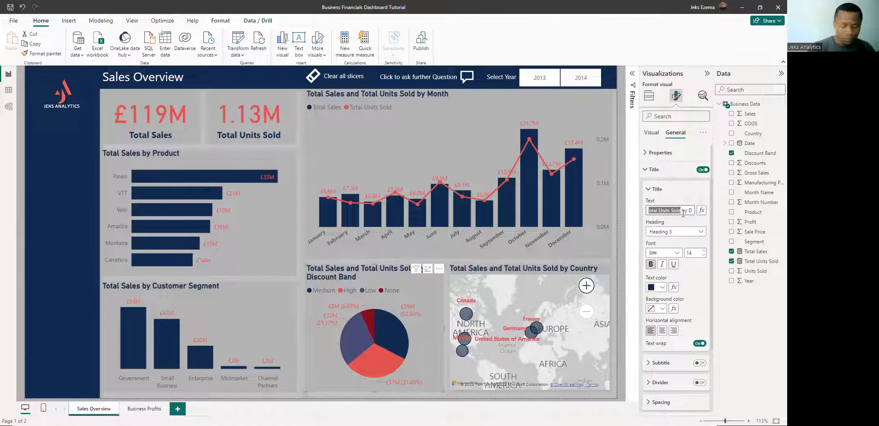
key("BackSpace")
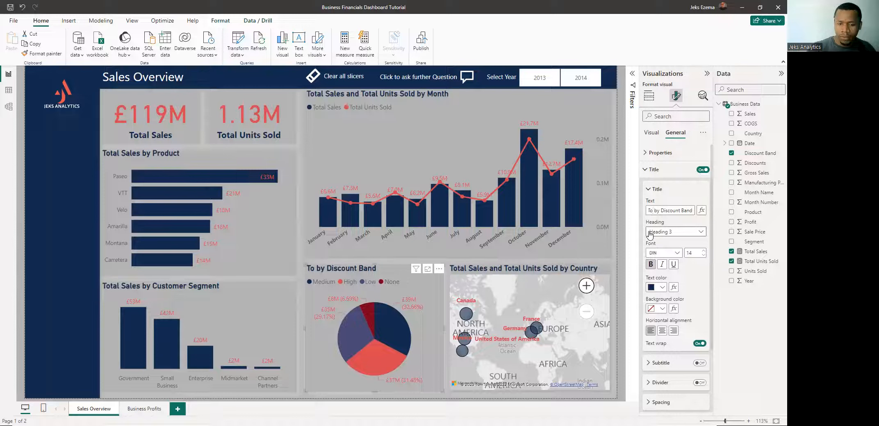
key("ctrl+z")
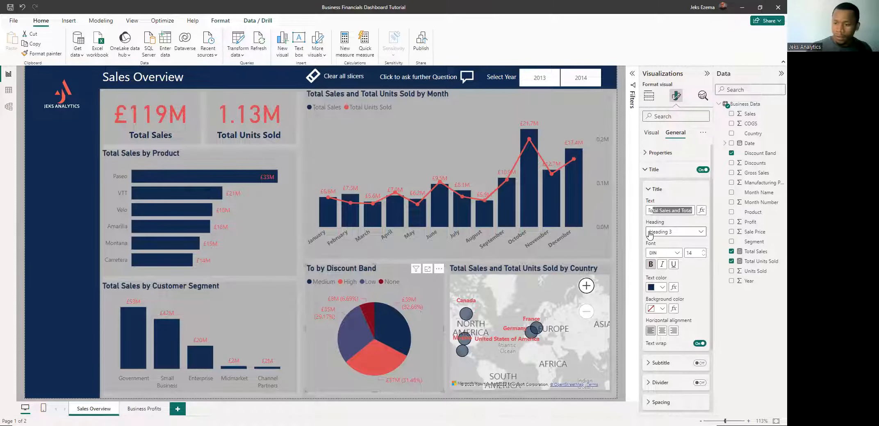
left_click(673, 212)
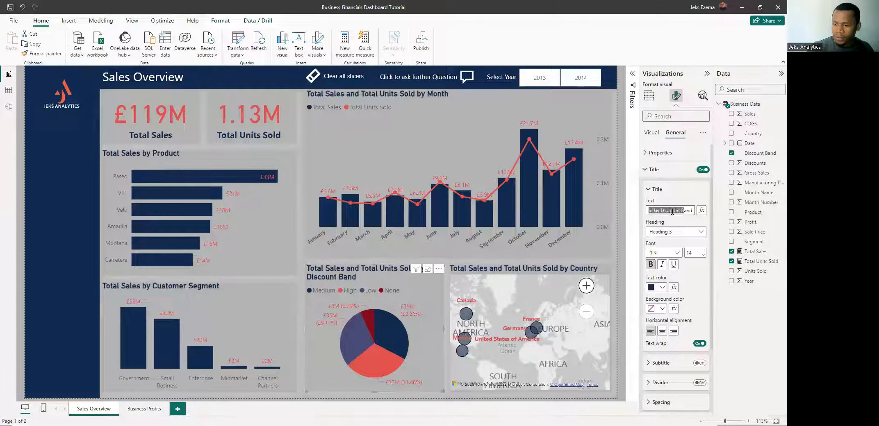
mouse_move(662, 213)
left_mouse_down()
mouse_move(693, 211)
mouse_move(658, 211)
mouse_move(674, 211)
left_mouse_up()
key("BackSpace")
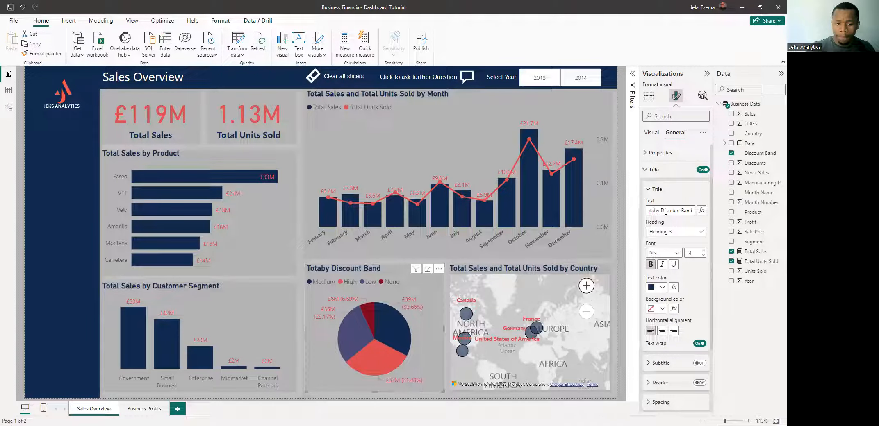
type("l ")
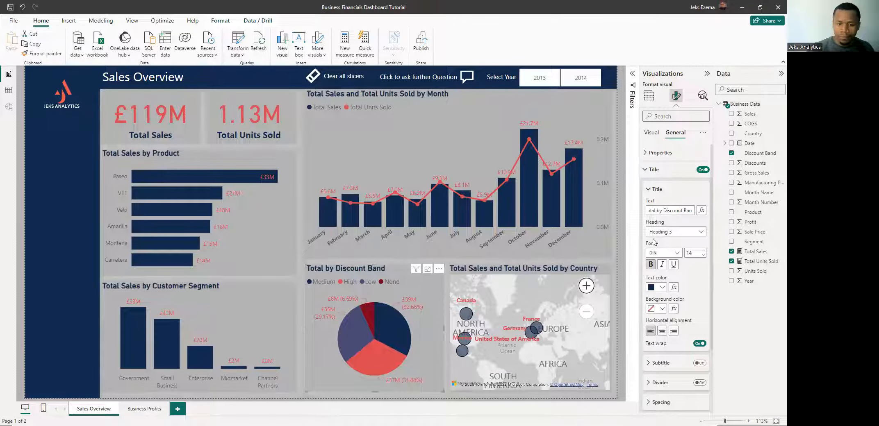
type("Sales")
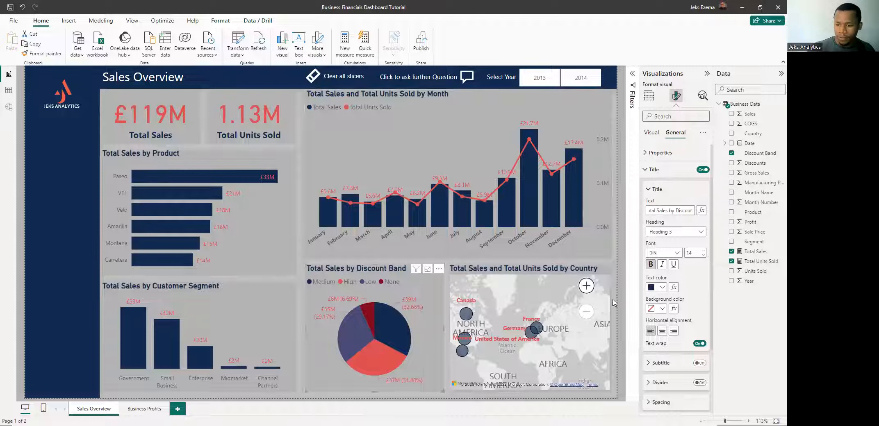
- Shorten the country map's title text to "Total Sales by Country"
left_click(609, 388)
left_click(676, 132)
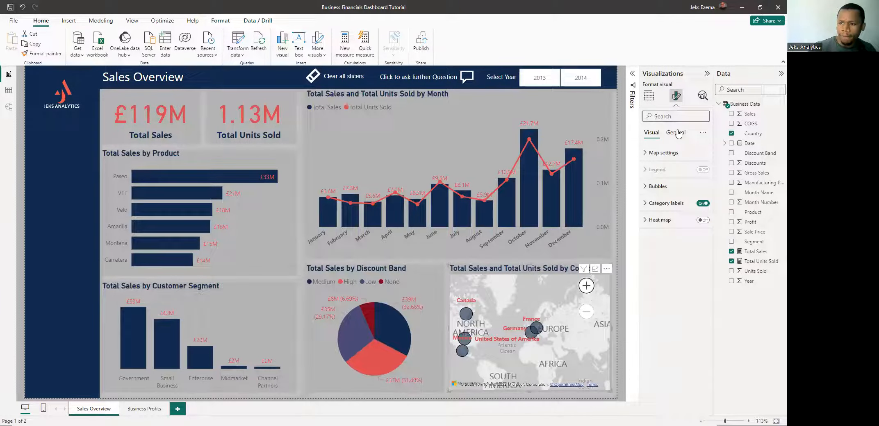
left_click(664, 169)
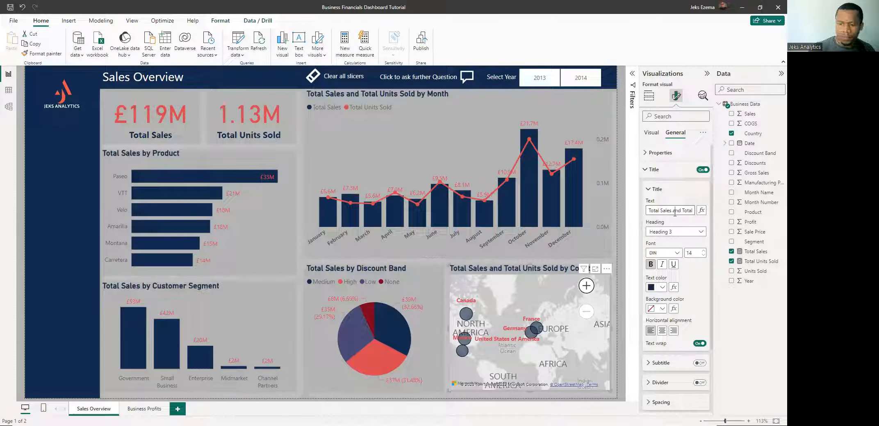
left_click(673, 210)
key("Delete")
key("Delete")
key("Delete")
key("Delete")
key("Delete")
key("Delete")
key("Delete")
key("Delete")
key("Delete")
key("Delete")
key("Delete")
key("Delete")
key("Delete")
key("Delete")
key("Delete")
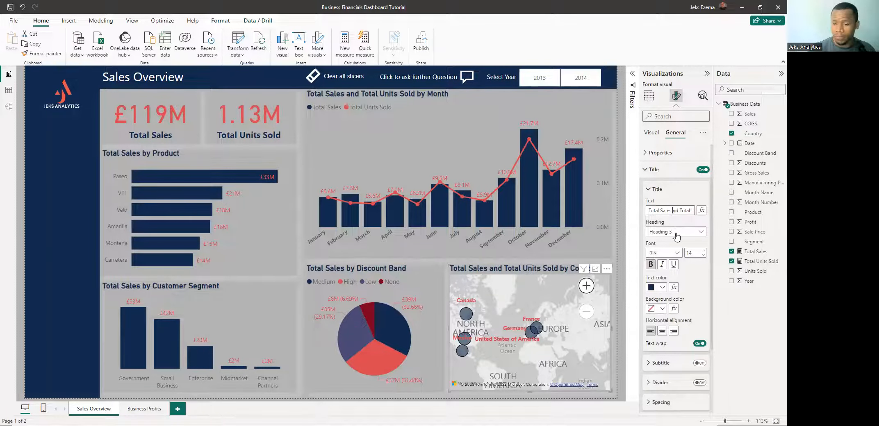
key("Delete")
key("Delete")
key("Delete")
key("Delete")
key("Delete")
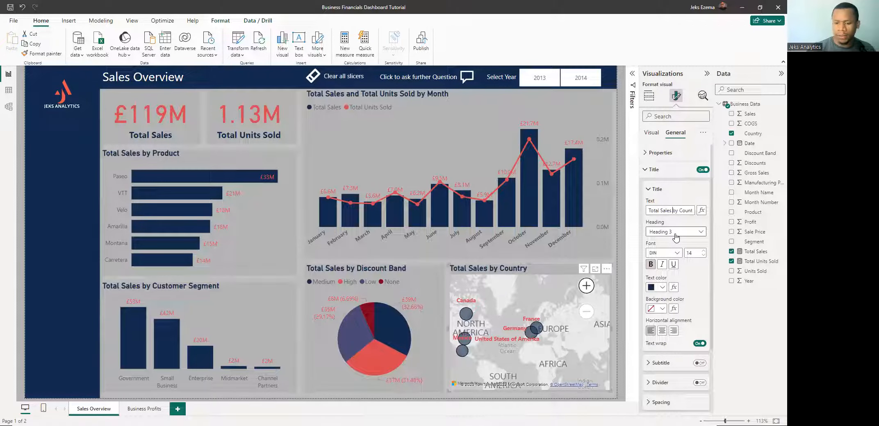
- Check the tooltips of the country map and the discount band pie chart
left_click(620, 246)
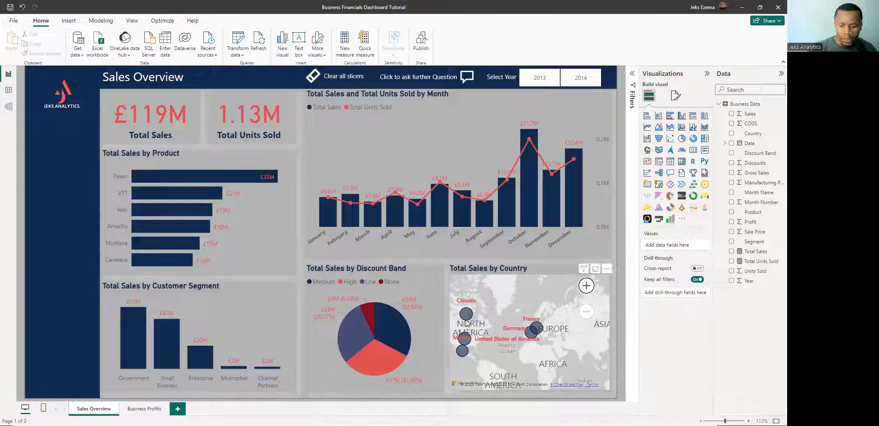
mouse_move(470, 318)
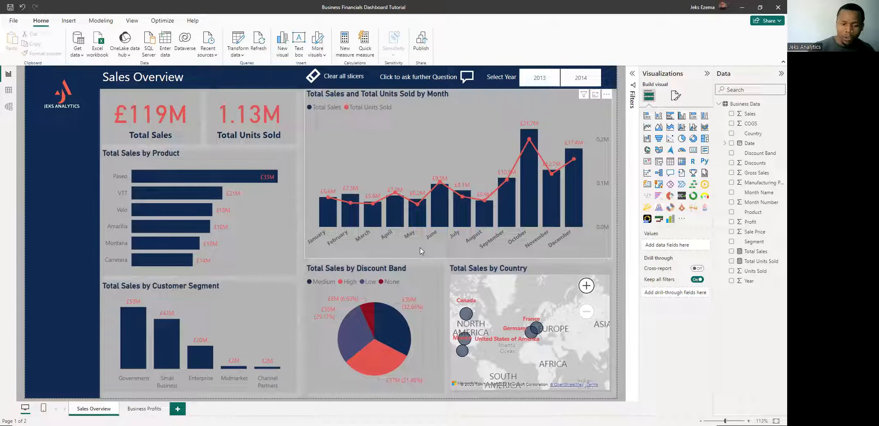
mouse_move(397, 341)
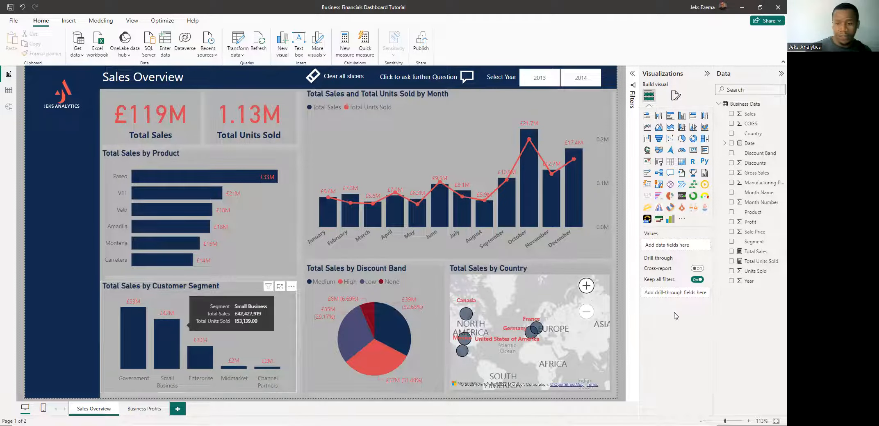
- On the Business Profits page, create the measure Total Profit = SUM('Business Data'[Profit]) in the Business Data table
left_click(141, 410)
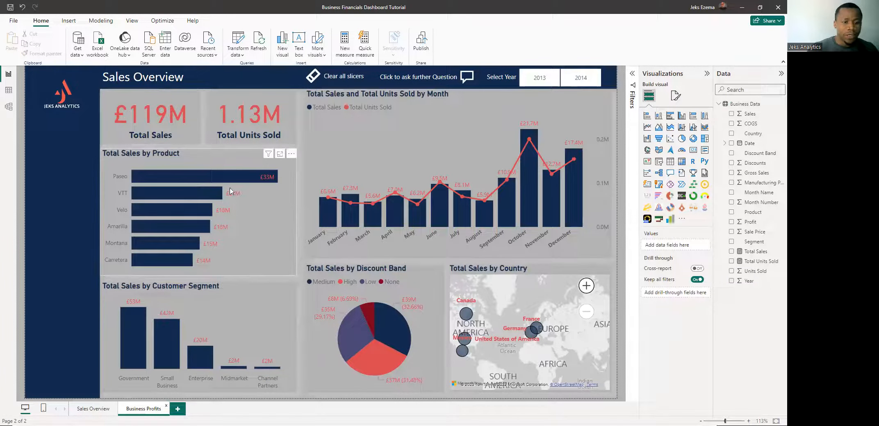
left_click(287, 255)
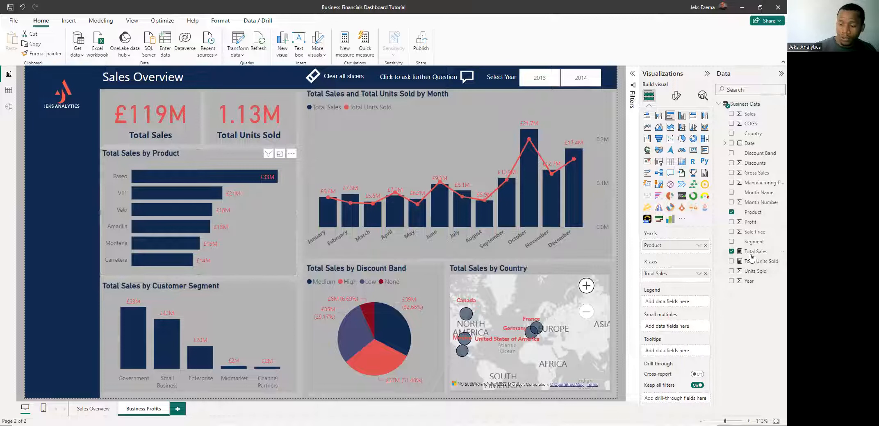
right_click(746, 105)
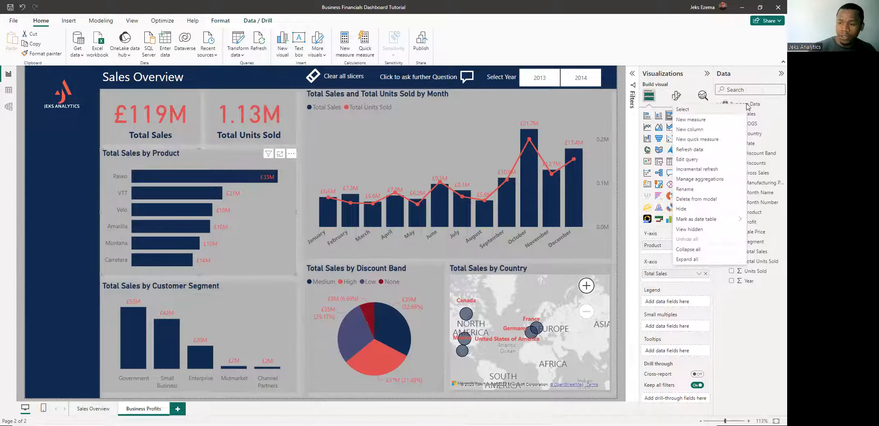
left_click(695, 120)
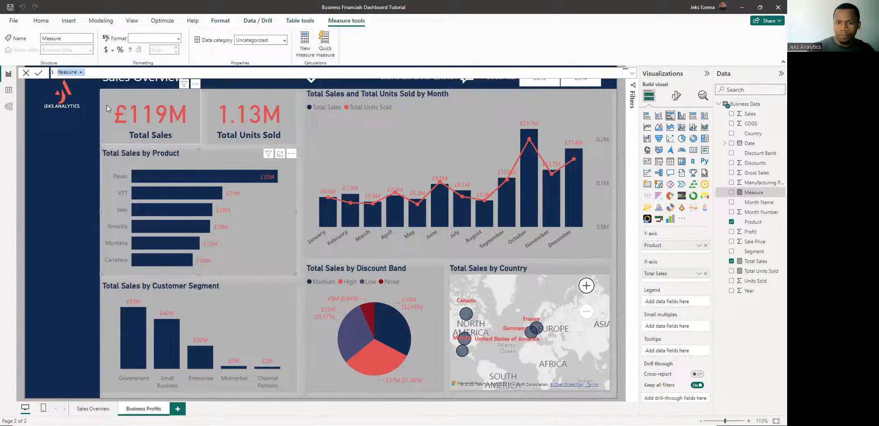
type("T")
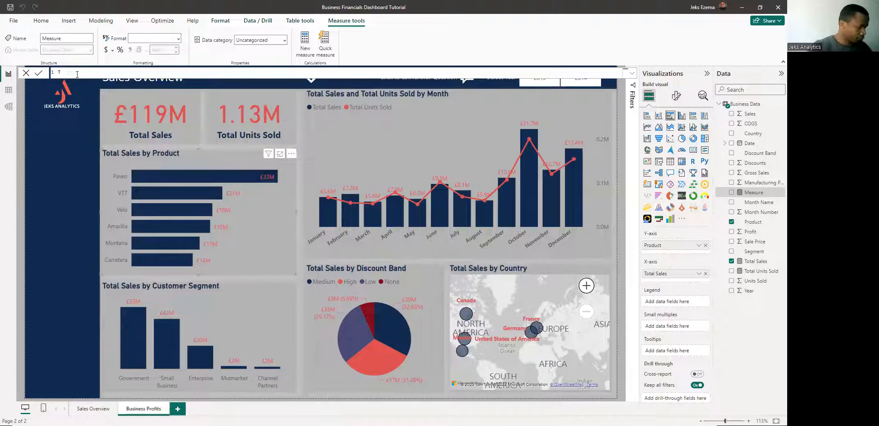
type("ot")
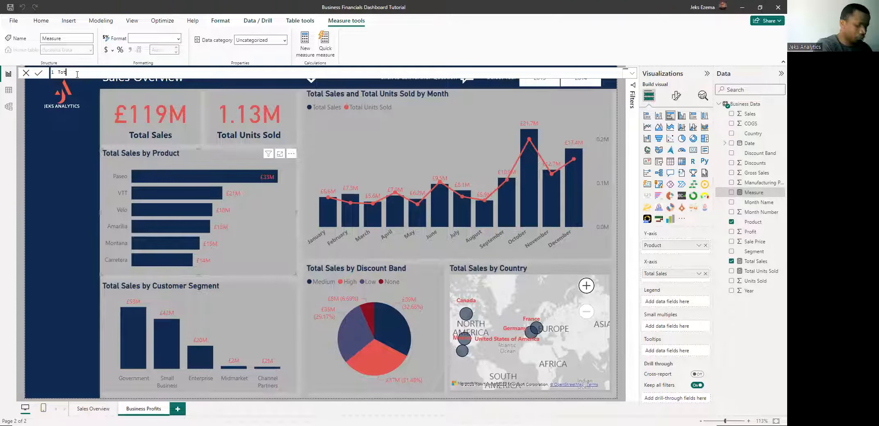
type("al Profit = sum")
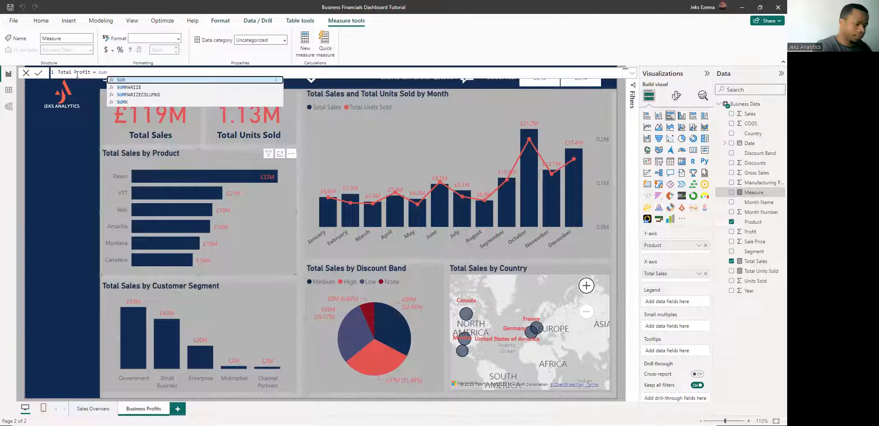
key("Tab")
type("pro")
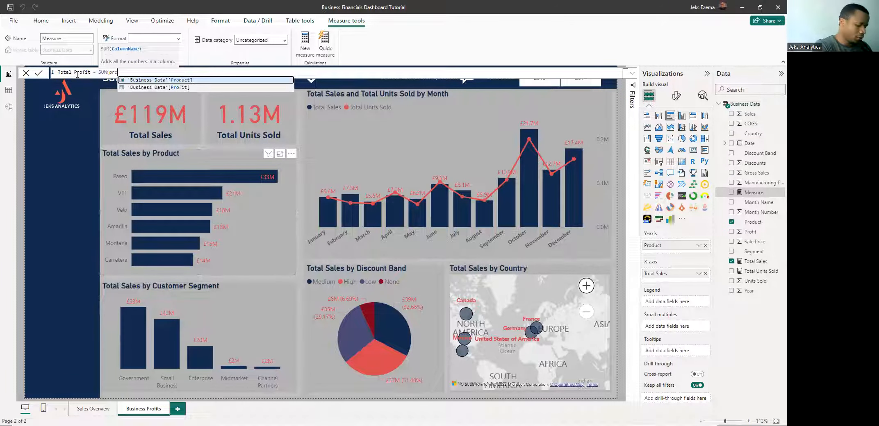
key("Down")
key("Tab")
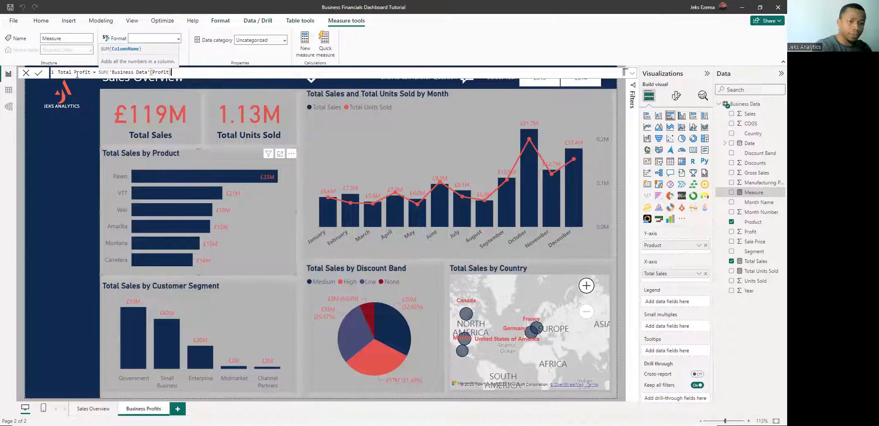
type(")")
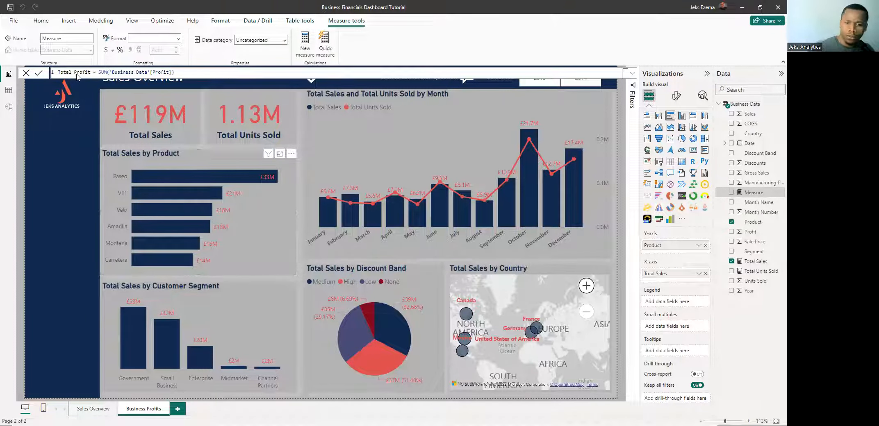
key("Return")
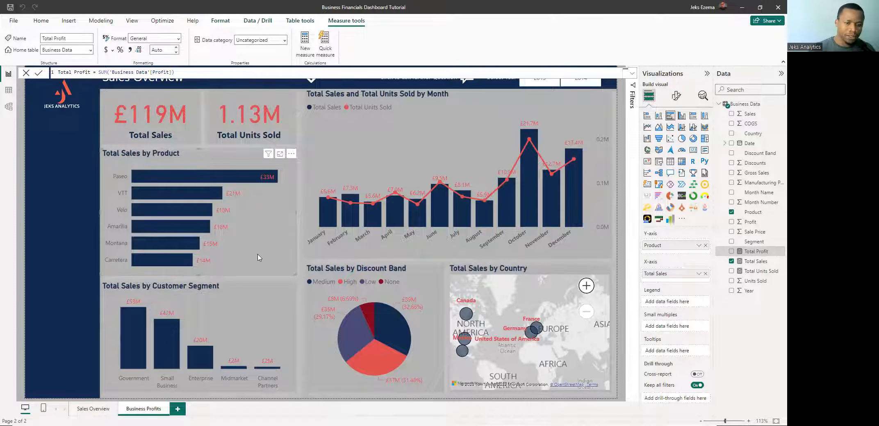
- Replace Total Sales with the Total Profit measure in the first card on the Business Profits page
left_click(186, 127)
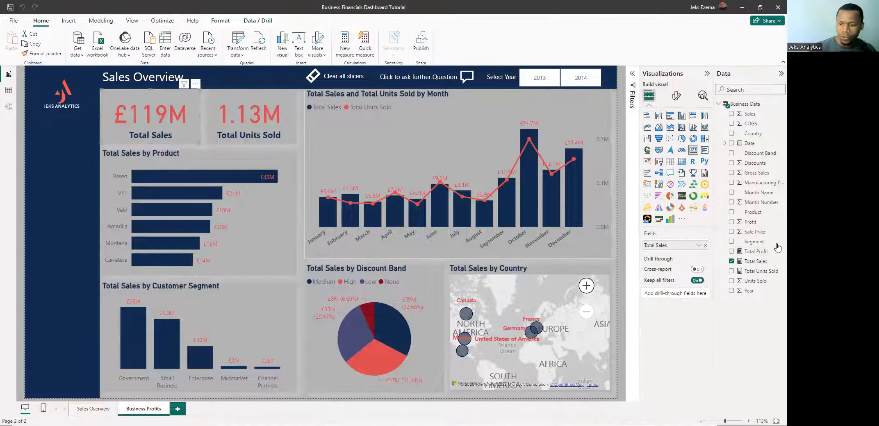
left_click(705, 245)
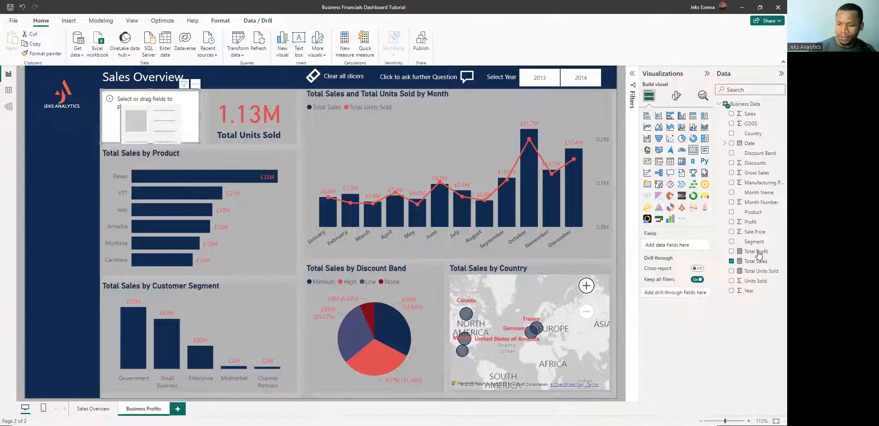
left_click_drag(739, 254, 684, 249)
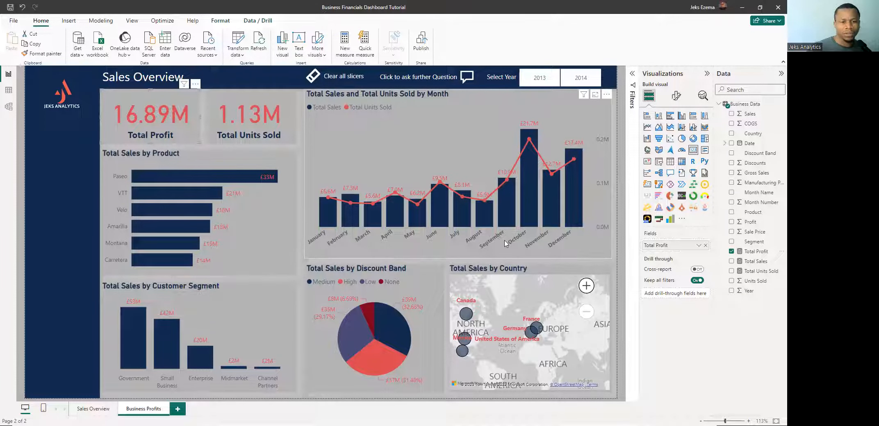
mouse_move(468, 225)
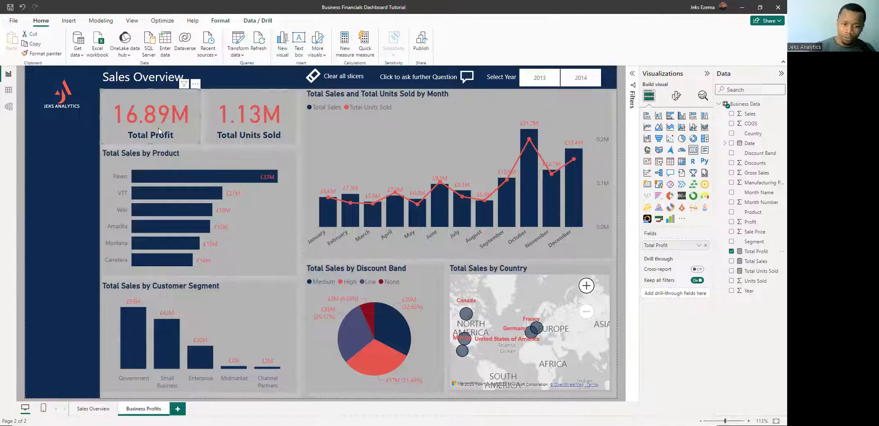
- Replace Total Sales with the Total Profit measure on the product bar chart's X-axis
left_click(284, 260)
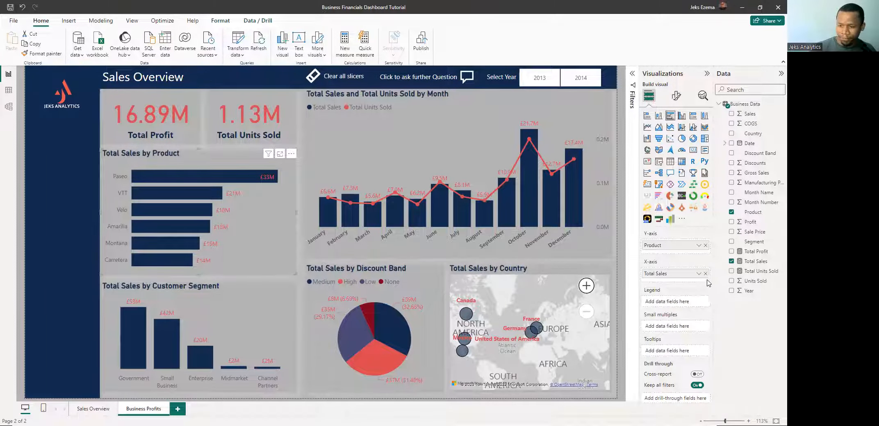
left_click(705, 273)
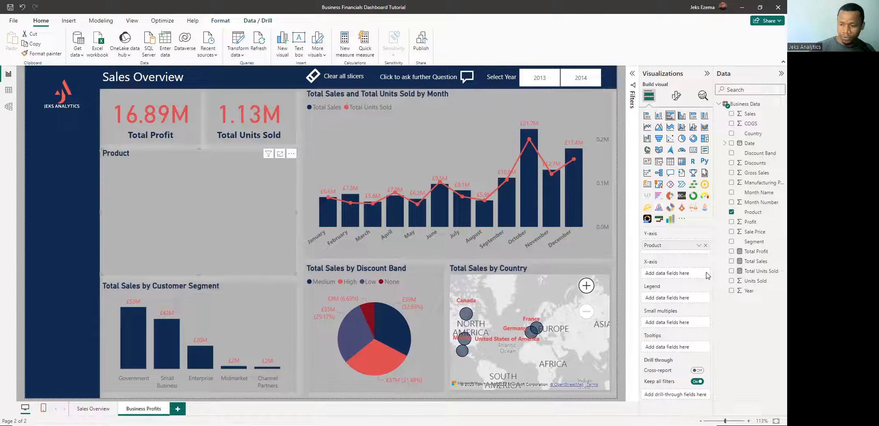
left_click_drag(756, 252, 682, 278)
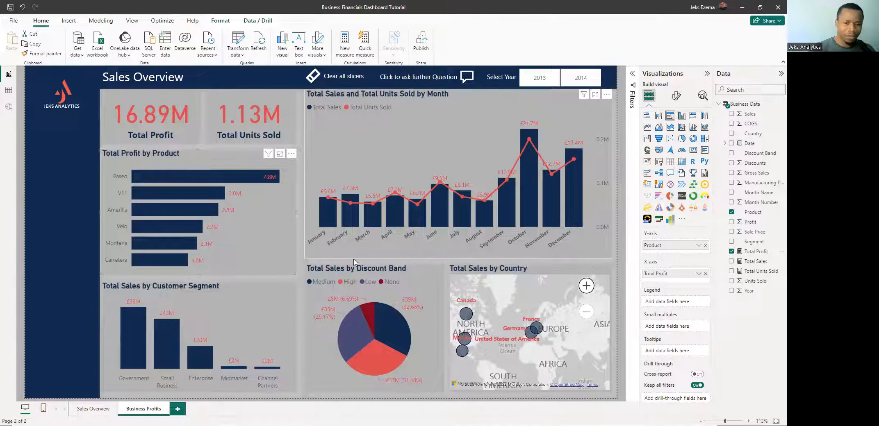
mouse_move(175, 231)
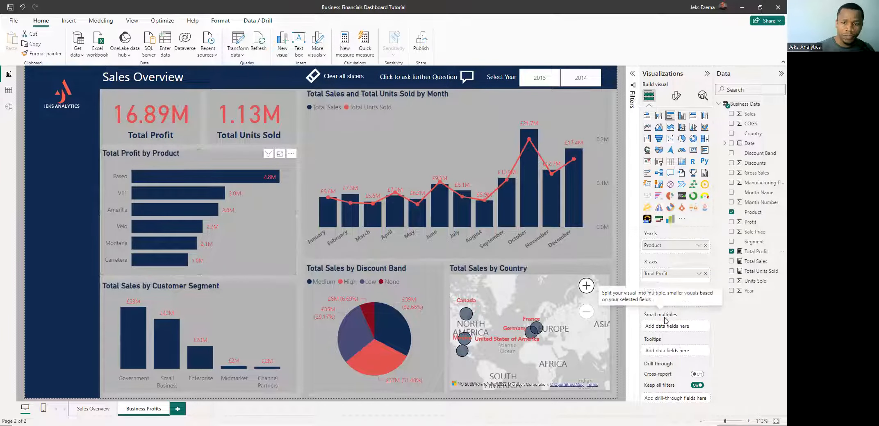
- Convert the customer segment column chart to a donut chart and replace its Total Sales value with Total Profit
left_click(277, 335)
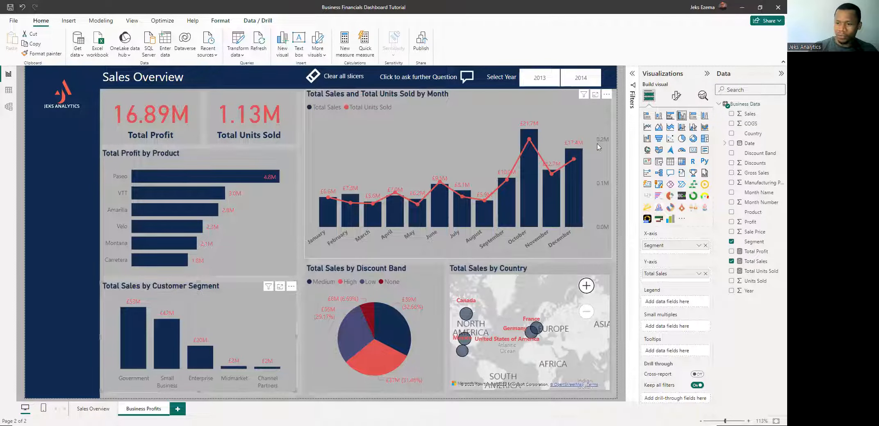
left_click(693, 139)
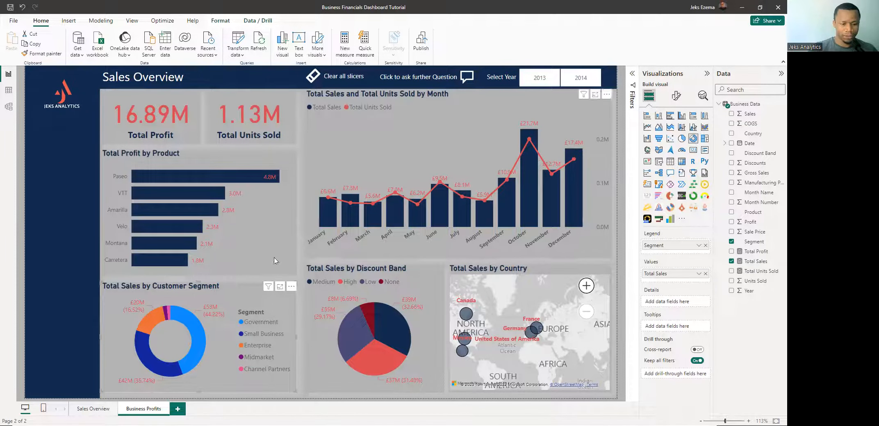
left_click(705, 274)
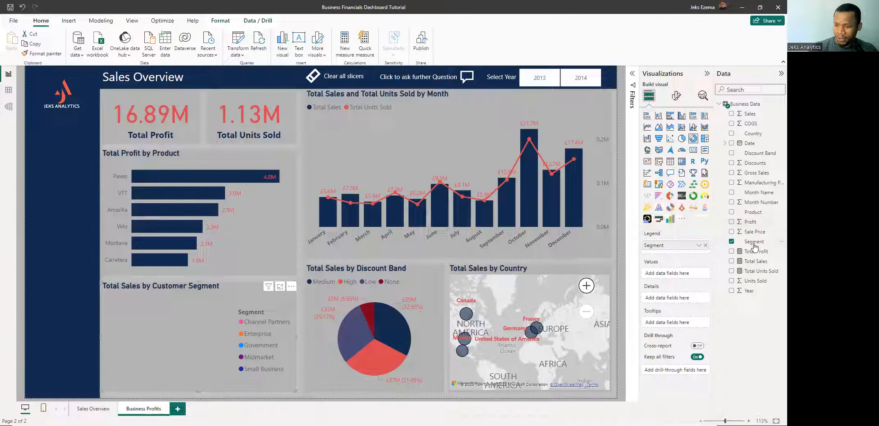
left_click_drag(761, 254, 693, 277)
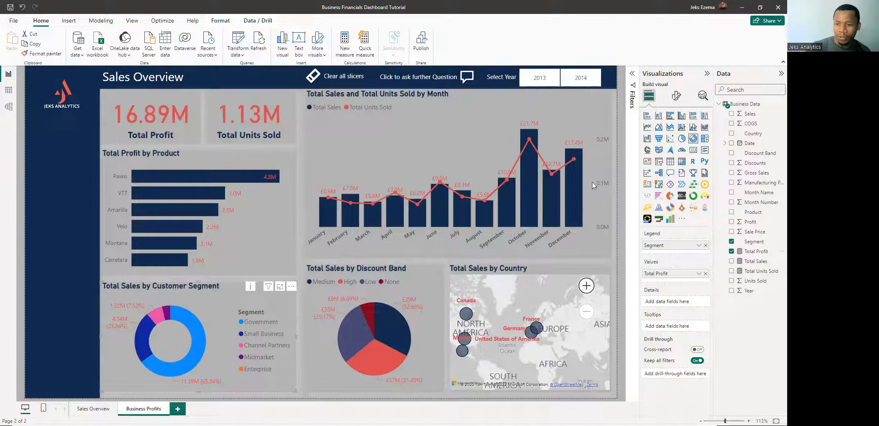
left_click(678, 96)
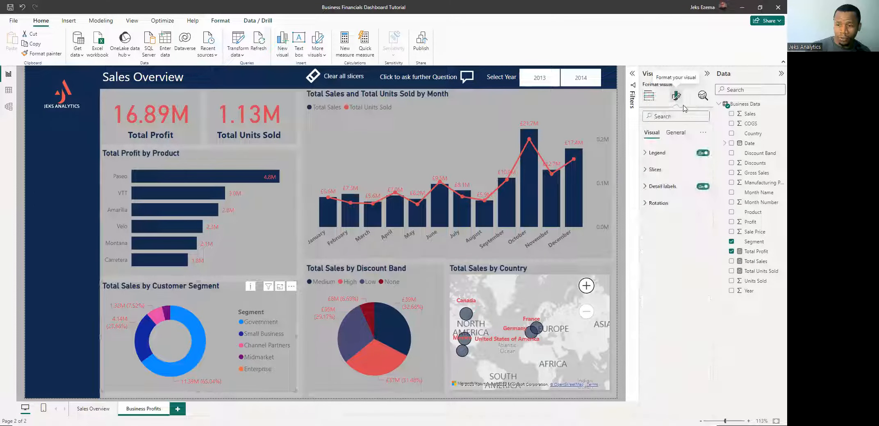
left_click(645, 172)
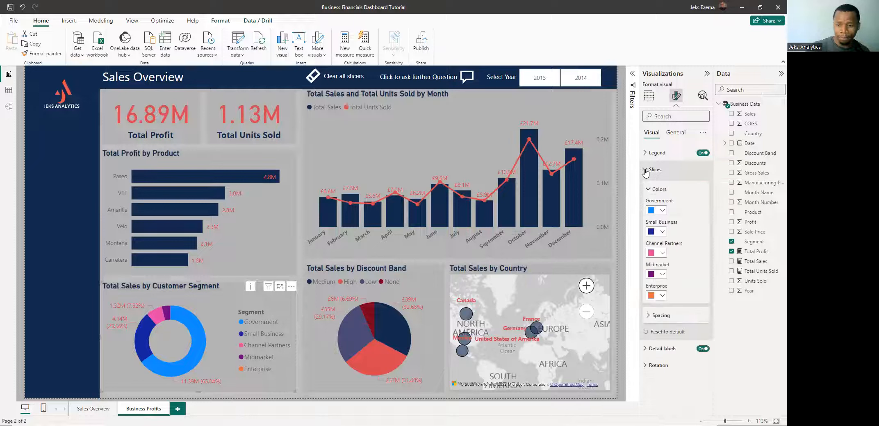
left_click(661, 210)
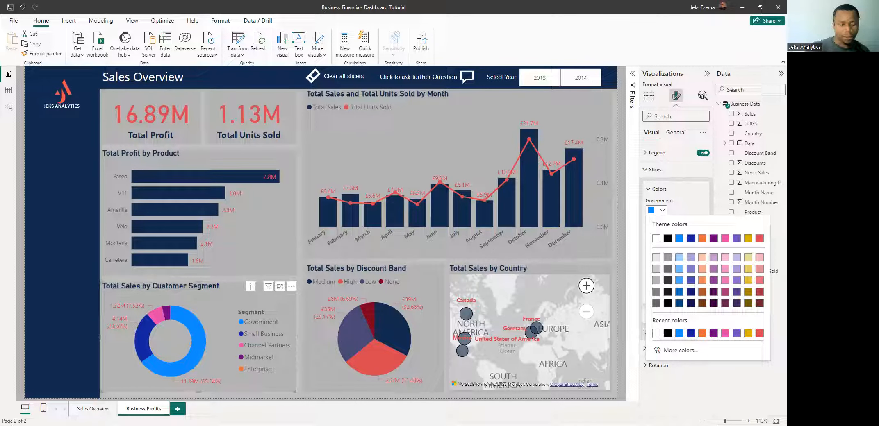
left_click(95, 410)
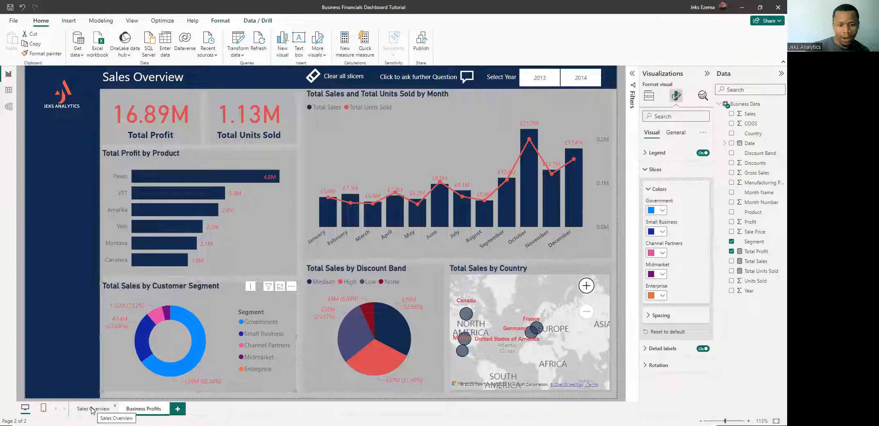
- On the Sales Overview page, bring up the discount band pie chart's Medium slice color to add it to the recent colors
left_click(94, 410)
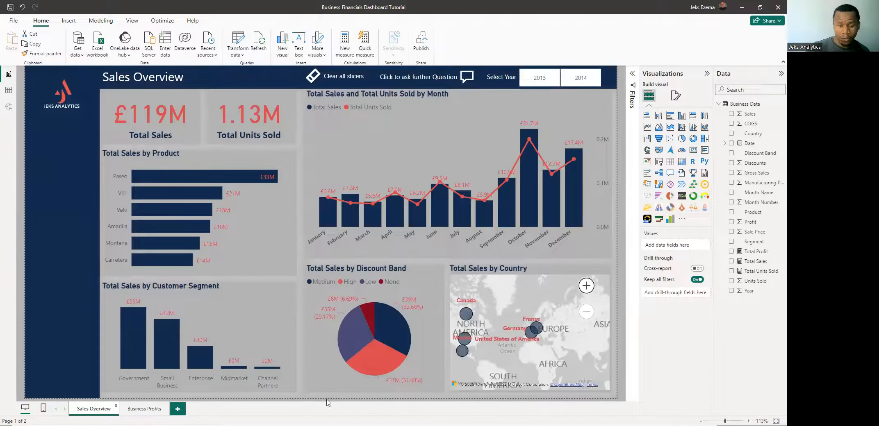
left_click(430, 342)
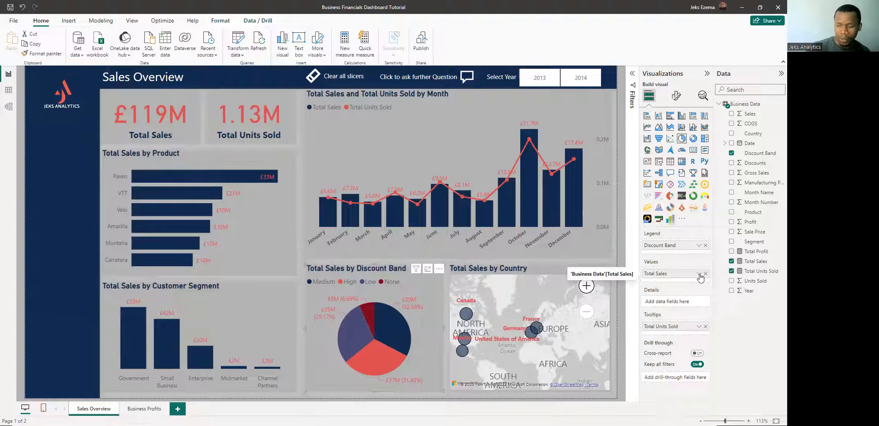
left_click(676, 96)
left_click(654, 169)
left_click(657, 189)
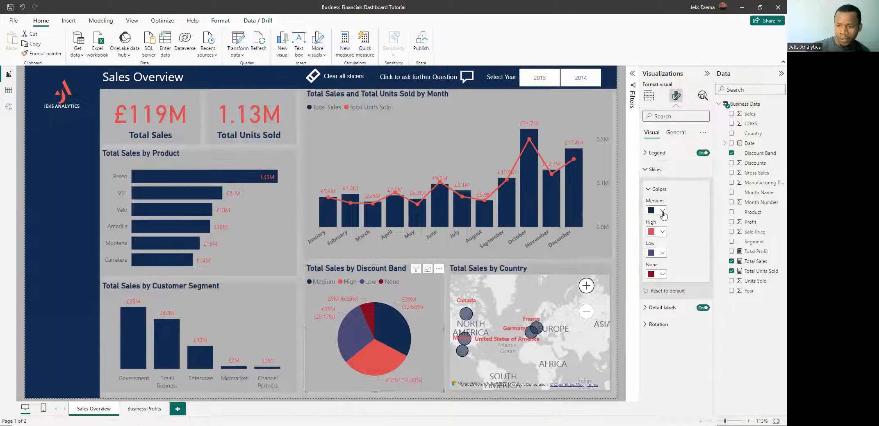
left_click(663, 211)
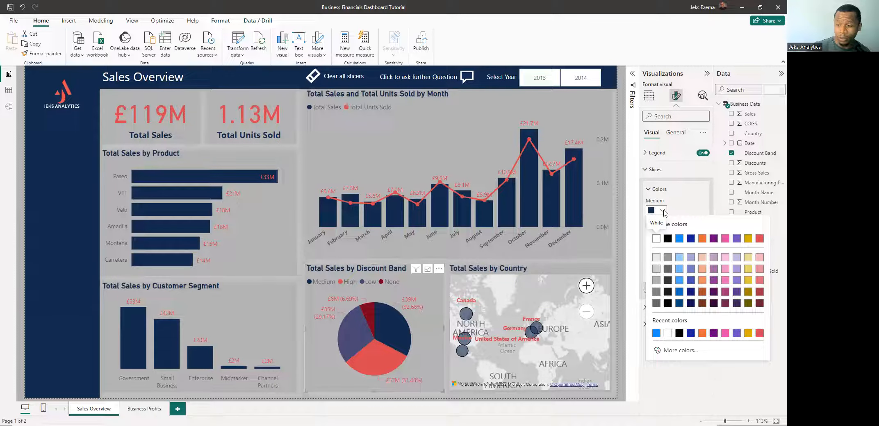
left_click(683, 204)
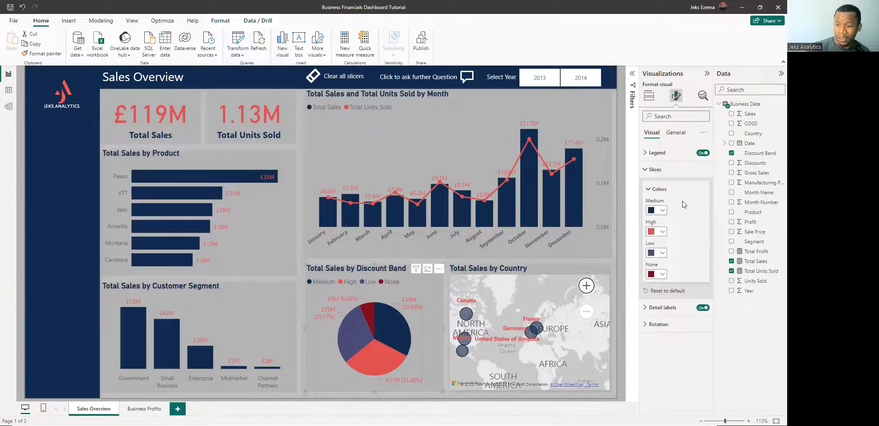
- Bring up the pie chart's High, Low and None slice colors to add them to the recent colors
left_click(663, 232)
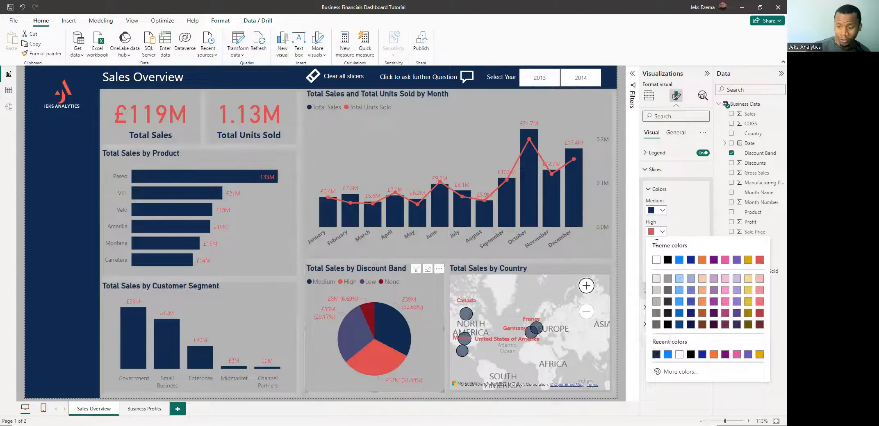
left_click(691, 219)
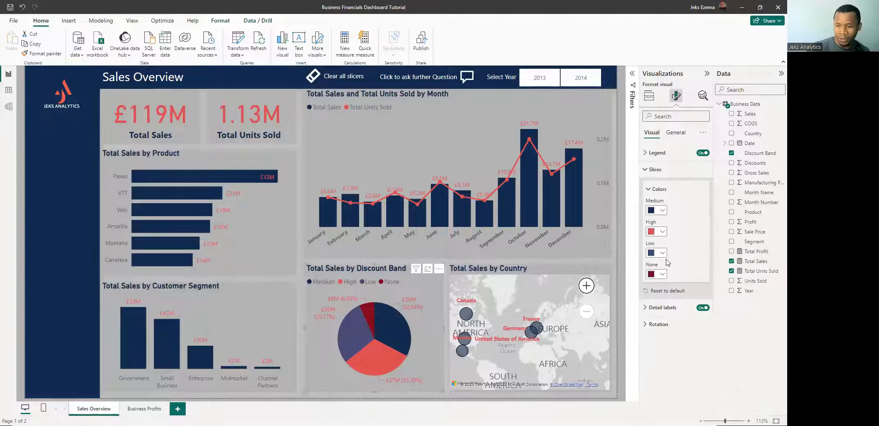
left_click(663, 253)
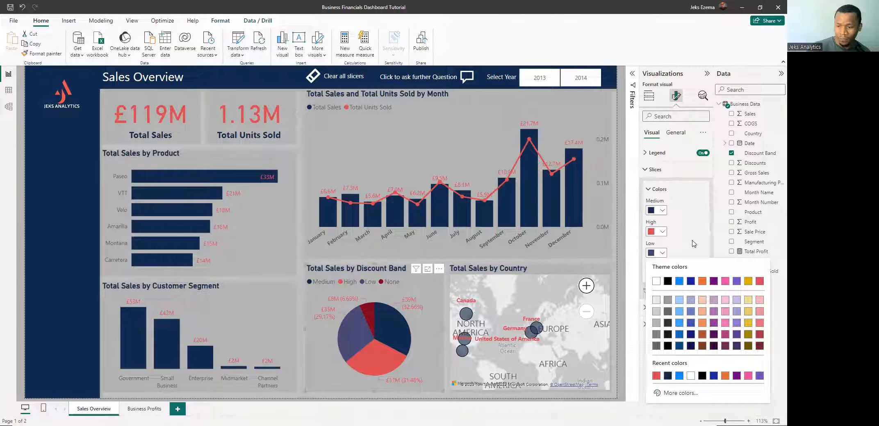
left_click(664, 252)
left_click(663, 276)
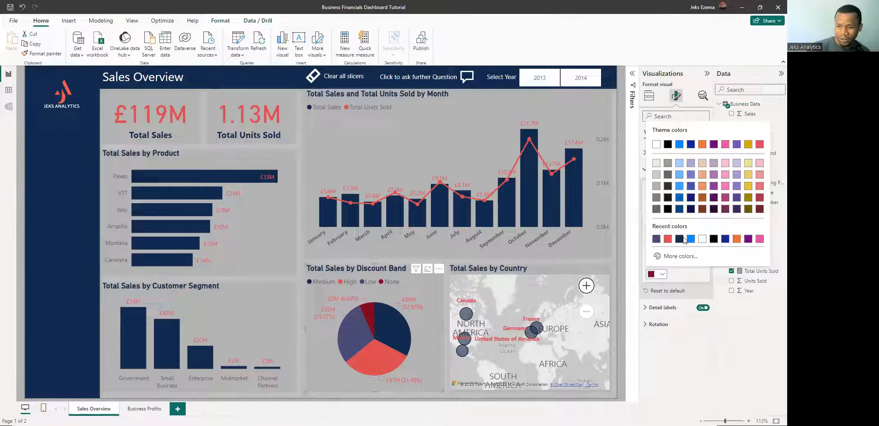
left_click(694, 279)
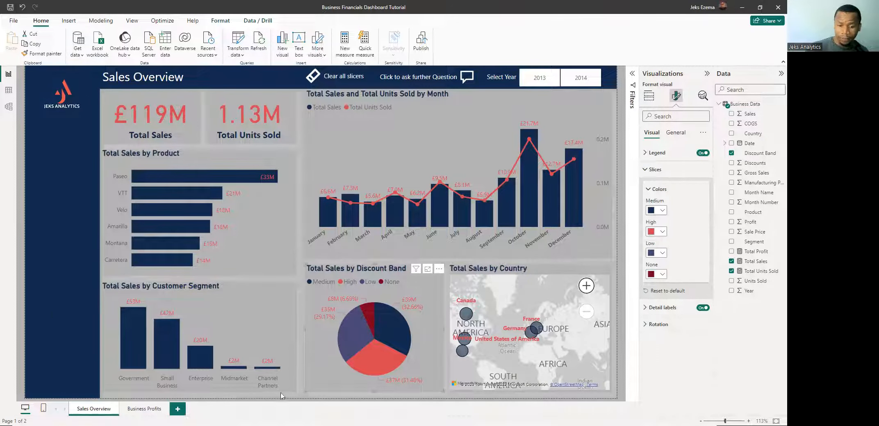
- On the Business Profits page, color the customer segment donut's Government slice with the recent dark navy
left_click(145, 409)
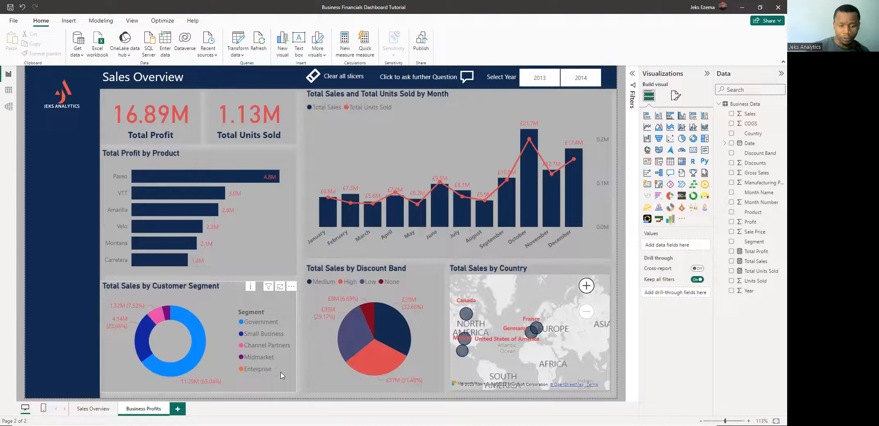
left_click(282, 376)
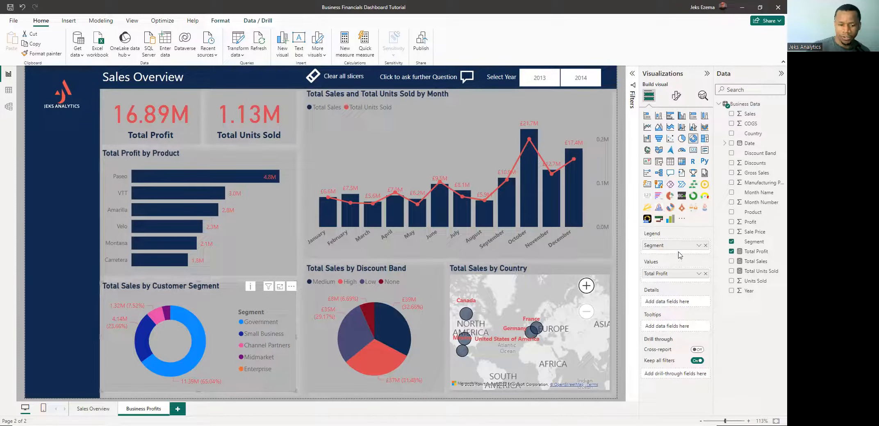
left_click(677, 97)
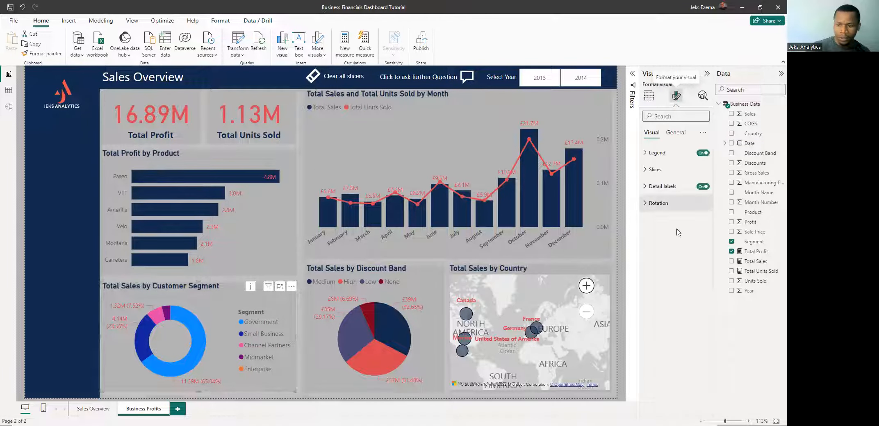
left_click(646, 172)
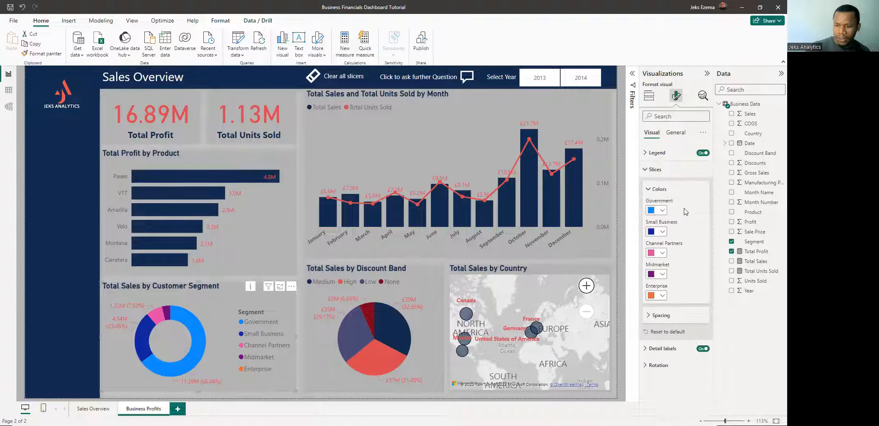
left_click(663, 211)
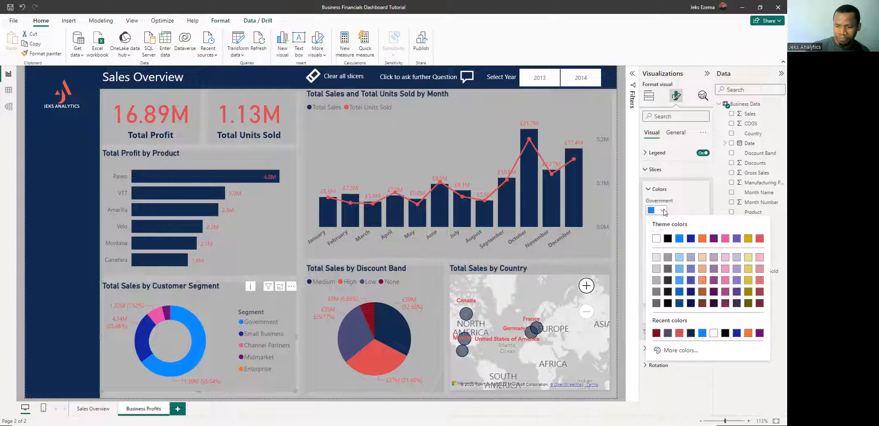
left_click(692, 333)
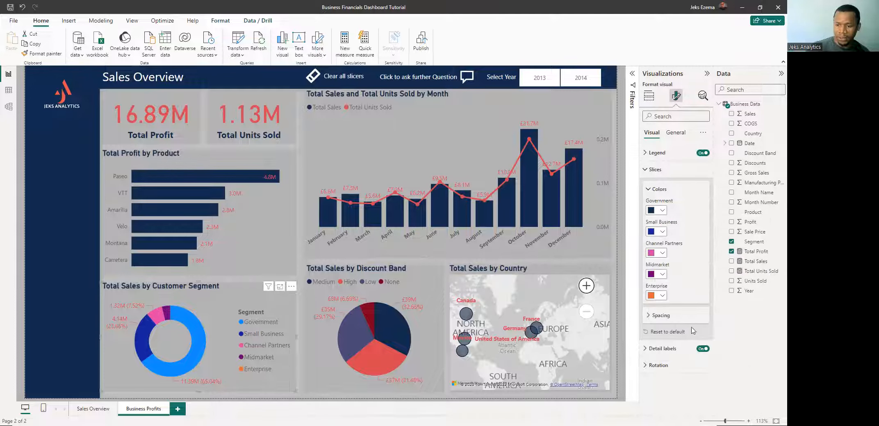
- Color the donut's Small Business slice coral red, Channel Partners muted purple and Midmarket dark red from the recent colors
left_click(662, 233)
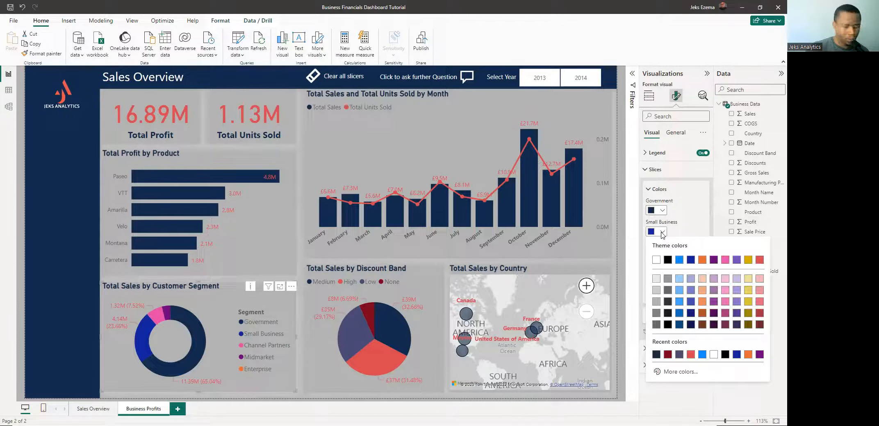
left_click(691, 356)
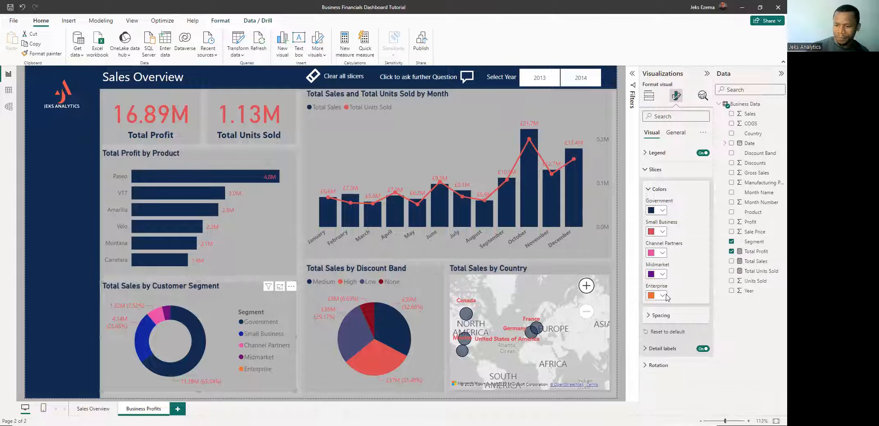
left_click(663, 253)
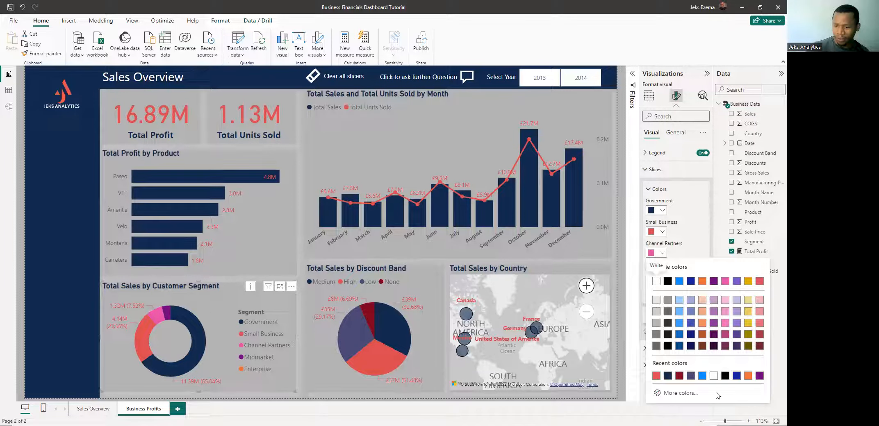
left_click(692, 376)
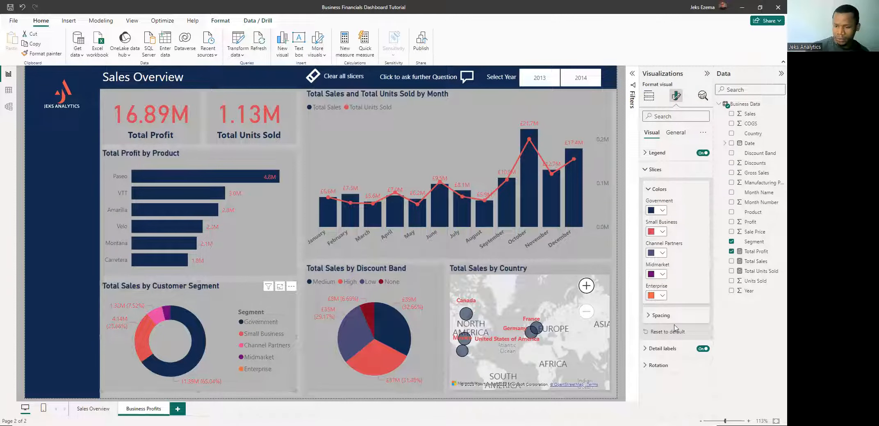
left_click(662, 275)
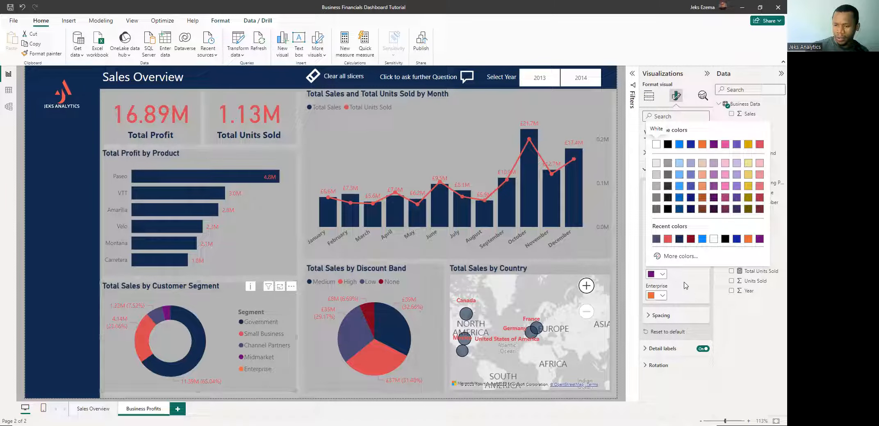
left_click(691, 239)
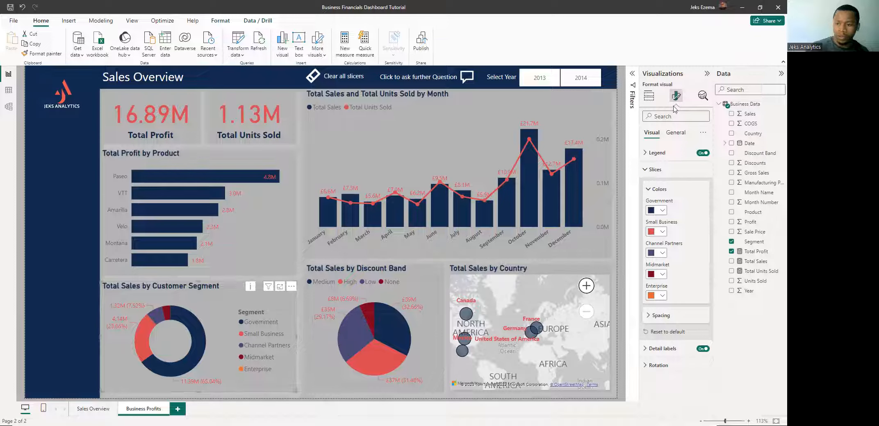
- Retitle the customer segment donut chart as Total Profit by Customer Segment
left_click(676, 133)
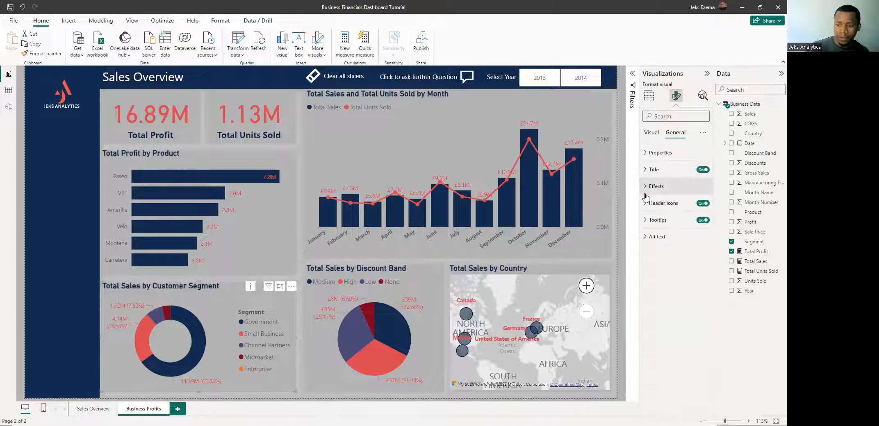
left_click(644, 171)
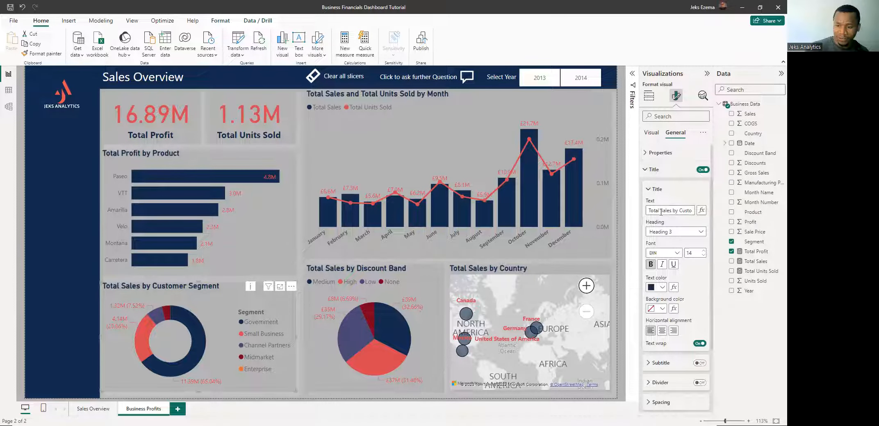
left_click_drag(662, 211, 672, 211)
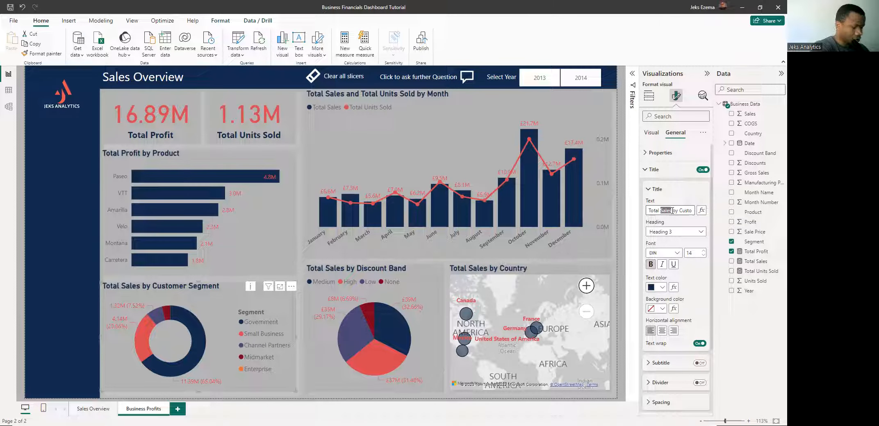
type("Profit")
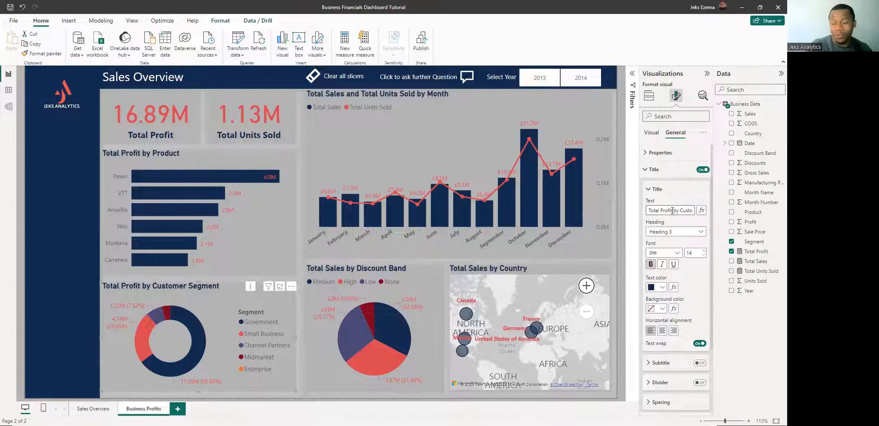
left_click(620, 254)
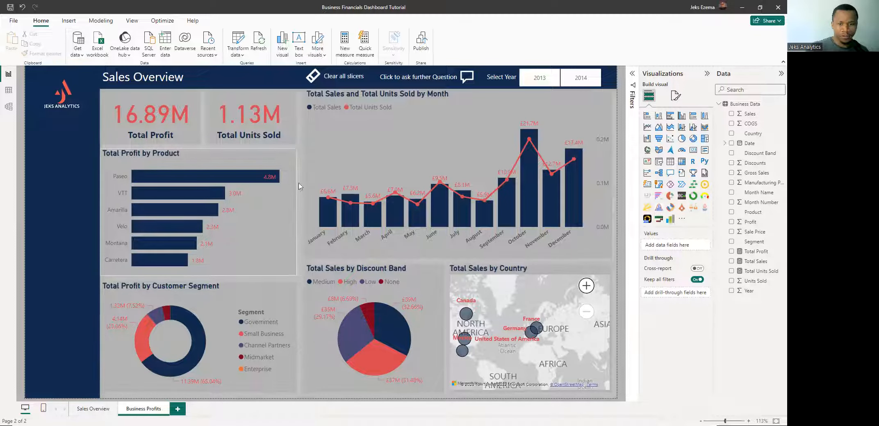
- Replace Total Sales with Total Profit as the column values of the monthly combo chart
left_click(436, 254)
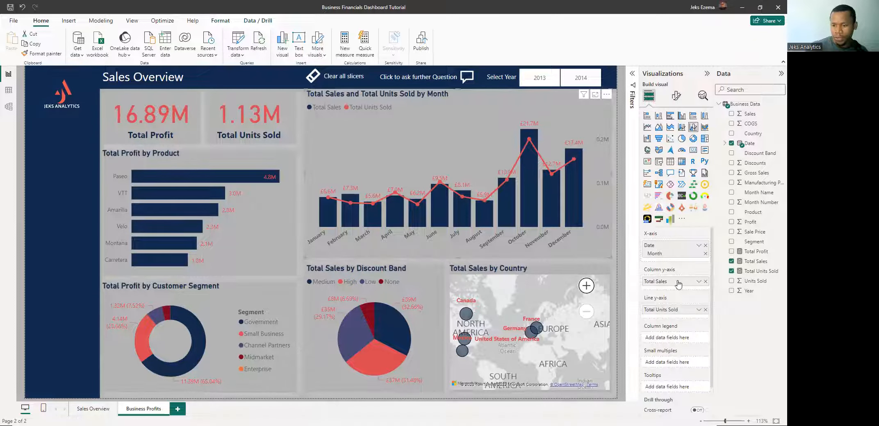
left_click(705, 281)
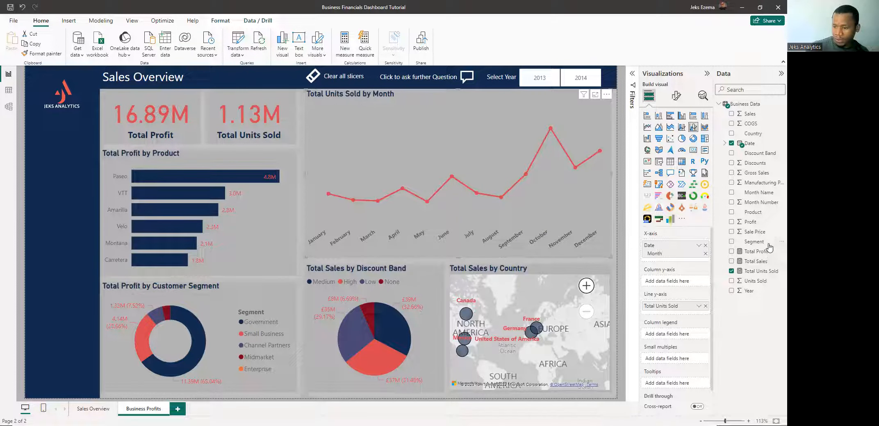
left_click_drag(761, 256, 683, 283)
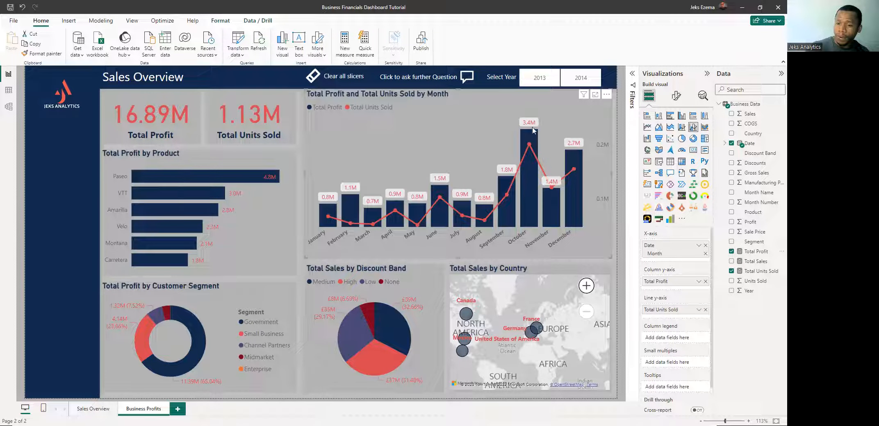
- Turn off the data label background for the Total Profit series in the monthly combo chart
left_click(676, 97)
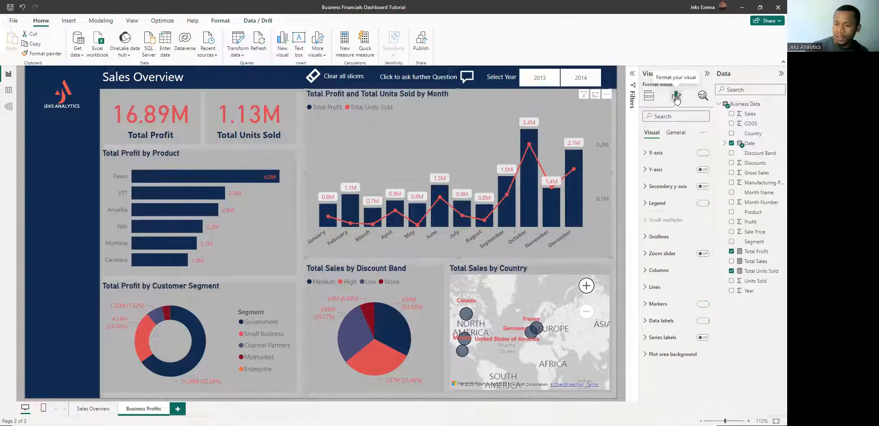
left_click(644, 322)
scroll(662, 297, "down", 3)
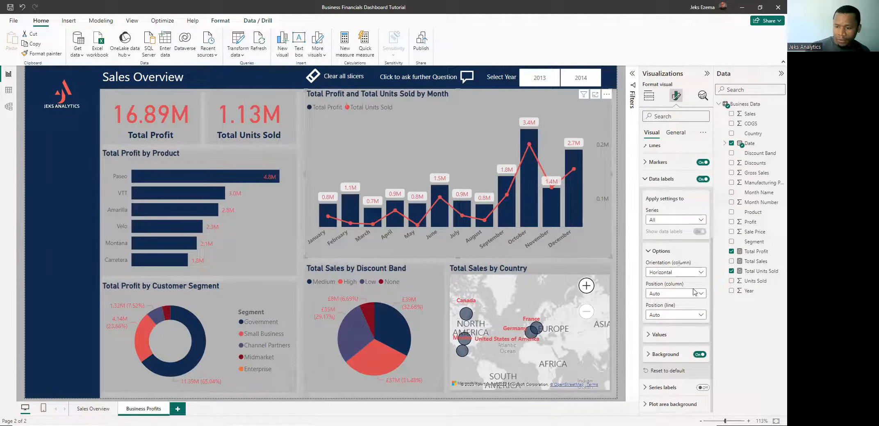
left_click(702, 222)
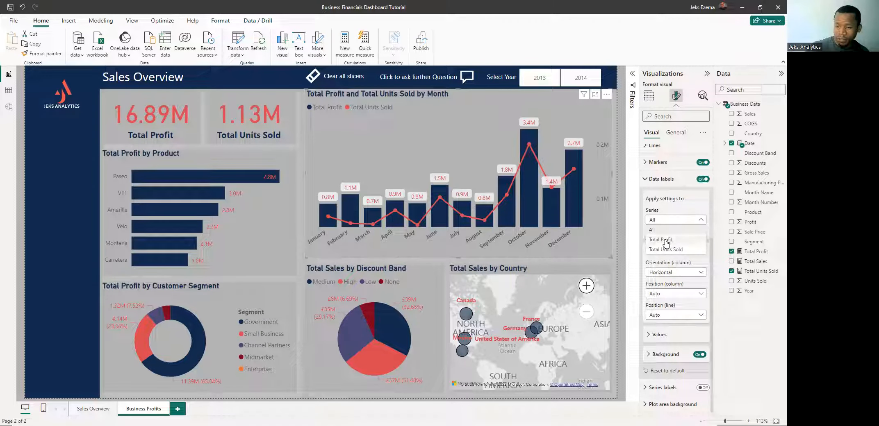
left_click(666, 242)
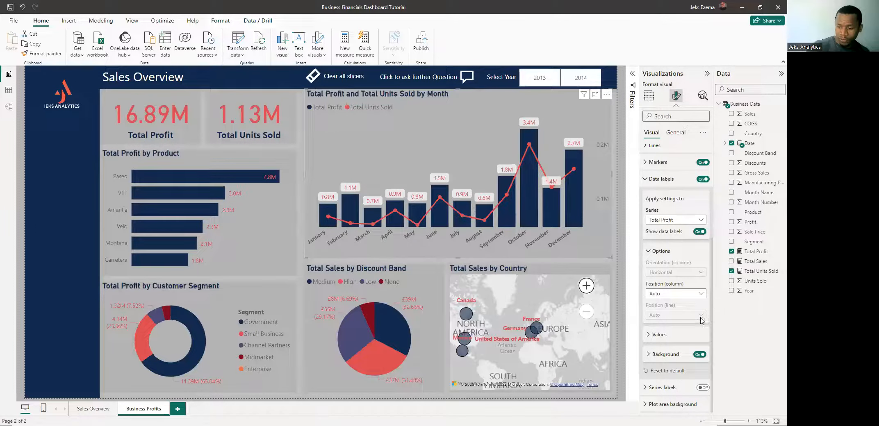
left_click(700, 355)
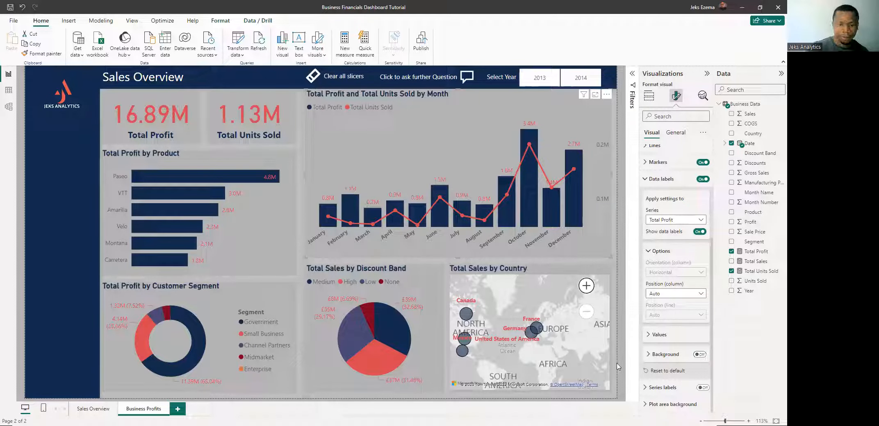
- With the discount band pie chart selected, find the Aster Plot visual by searching for "aster" and add it to the report
left_click(427, 363)
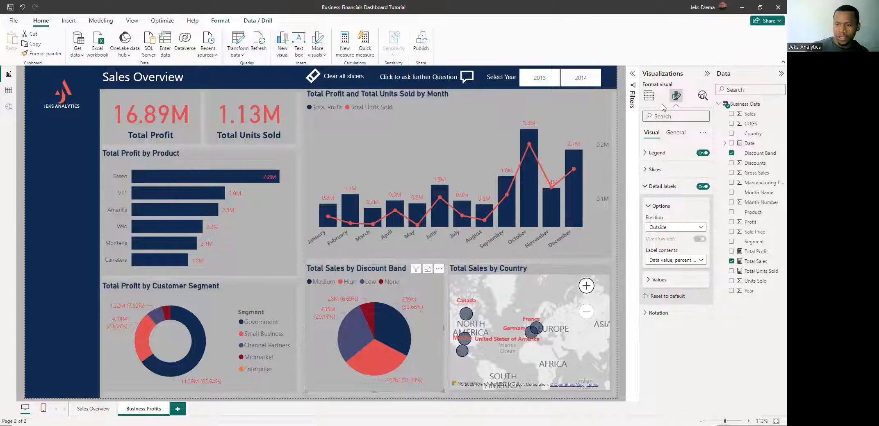
left_click(649, 96)
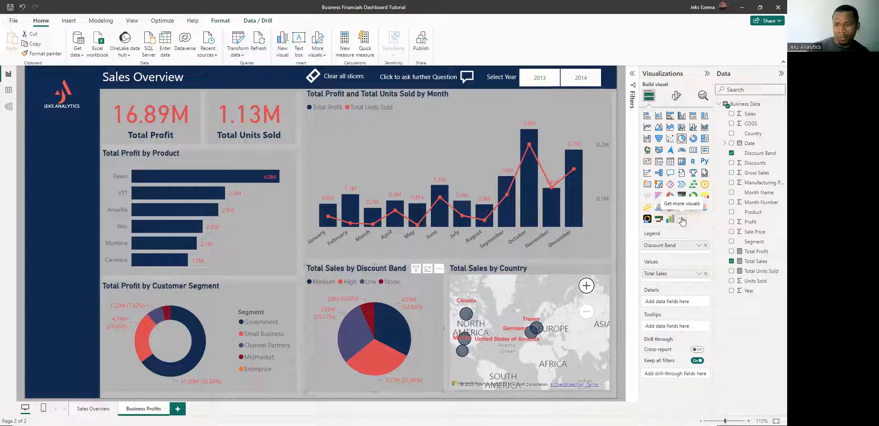
left_click(682, 220)
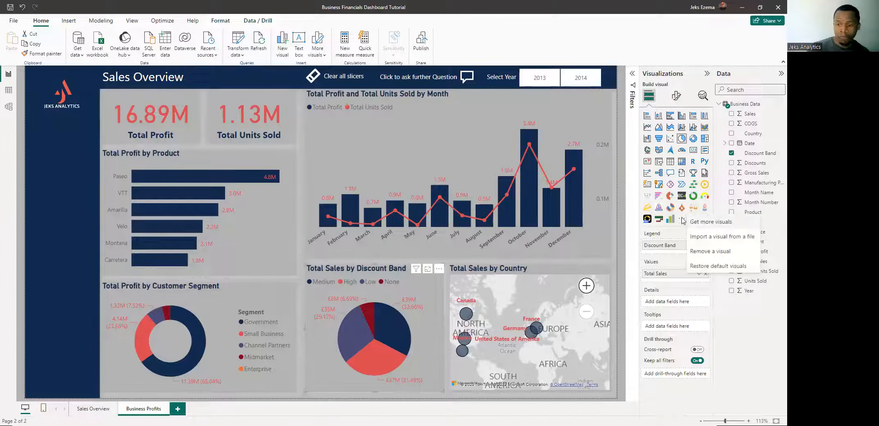
left_click(712, 222)
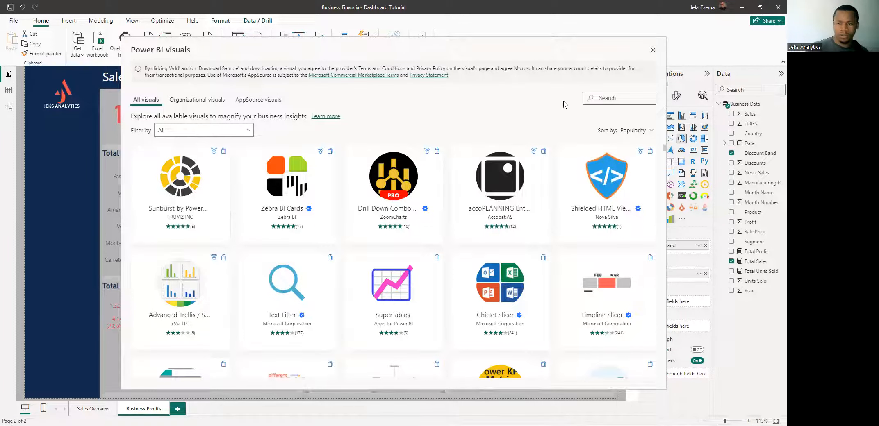
left_click(602, 99)
type("aster")
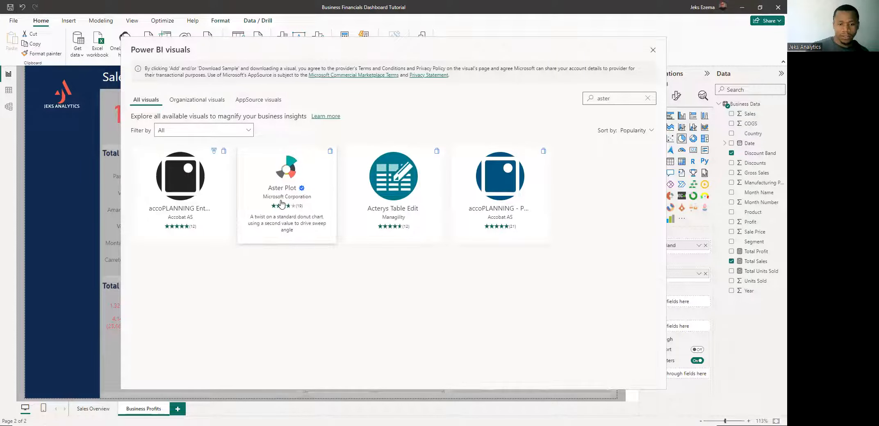
left_click(326, 185)
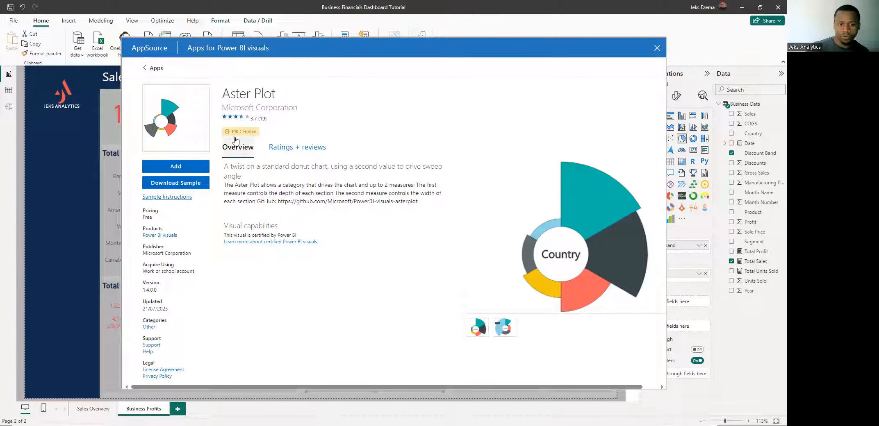
left_click(174, 167)
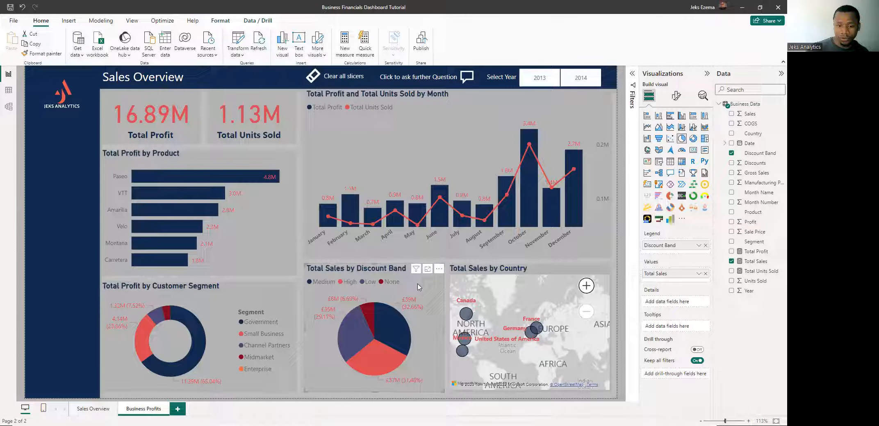
- Convert the discount band pie chart to an Aster Plot and replace its Total Sales value with Total Profit
left_click(671, 197)
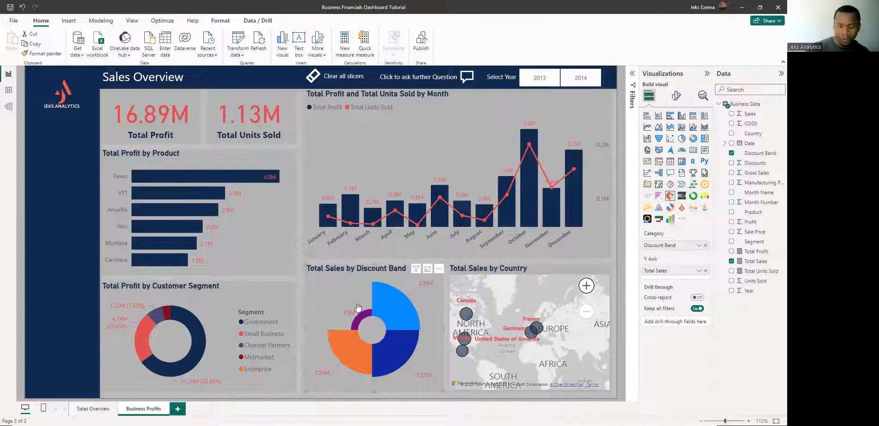
mouse_move(406, 323)
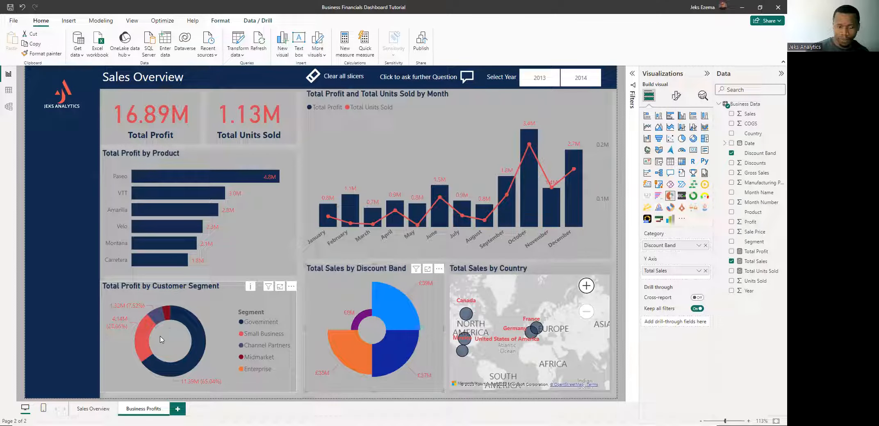
mouse_move(386, 349)
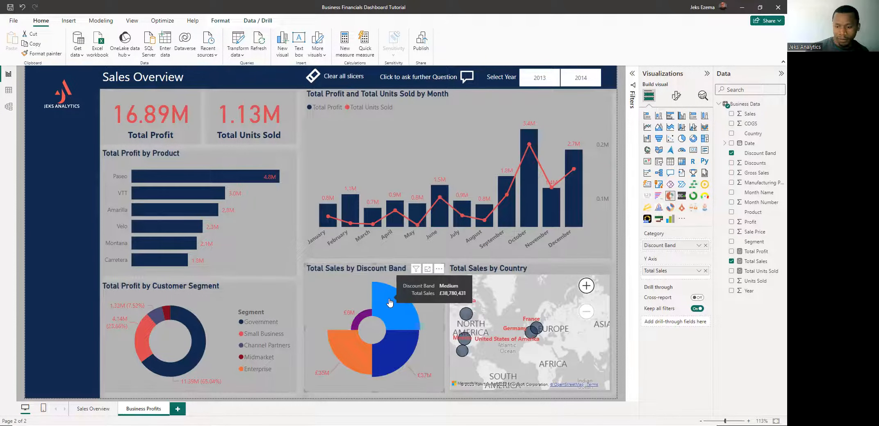
left_click(706, 272)
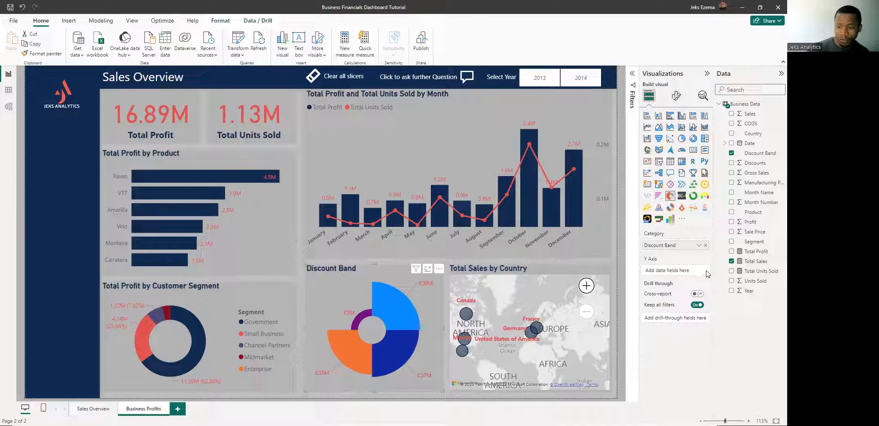
left_click_drag(756, 252, 689, 275)
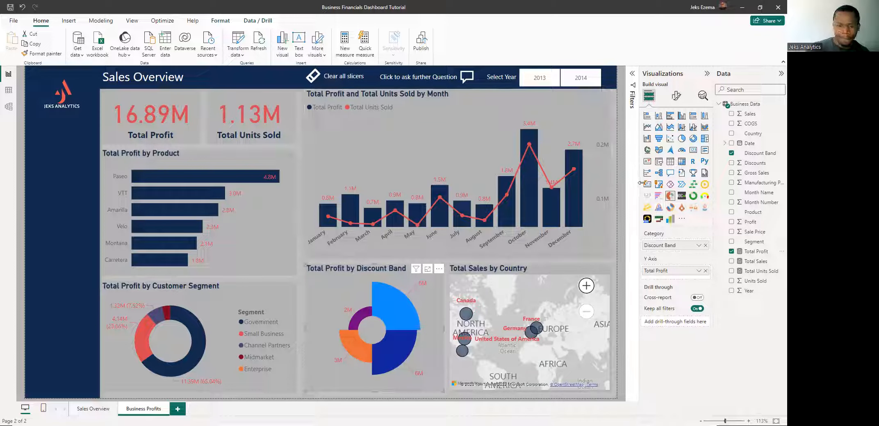
- Color the Aster Plot's Low slice dark navy and its Medium slice coral red from the recent colors
left_click(675, 97)
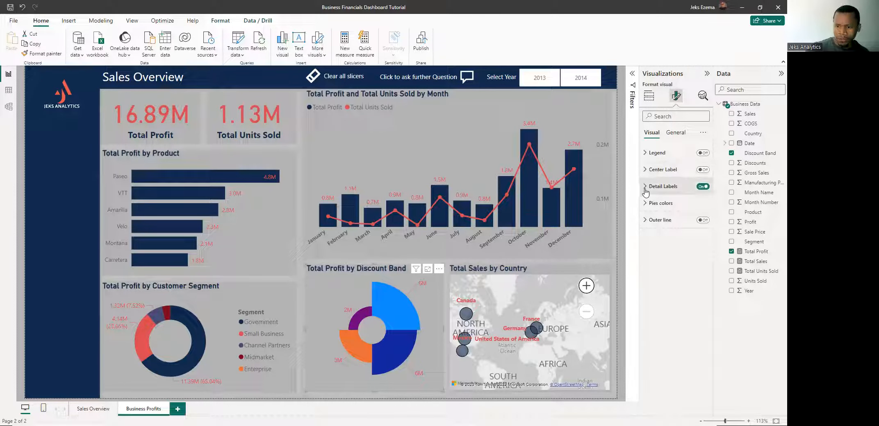
left_click(646, 205)
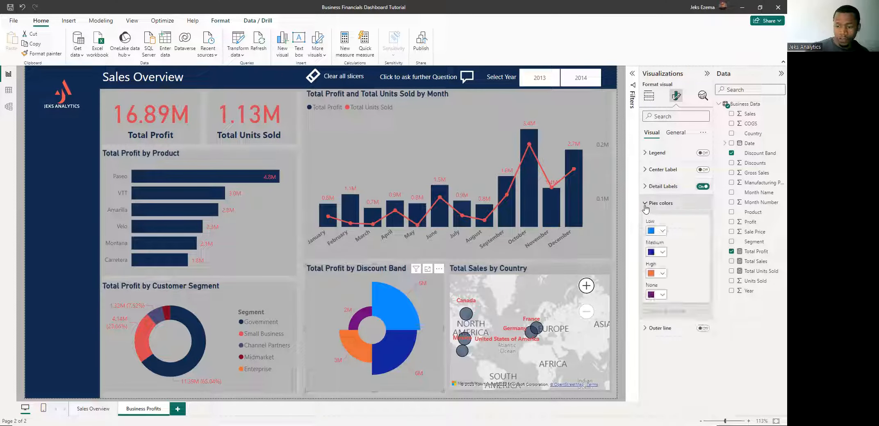
left_click(664, 231)
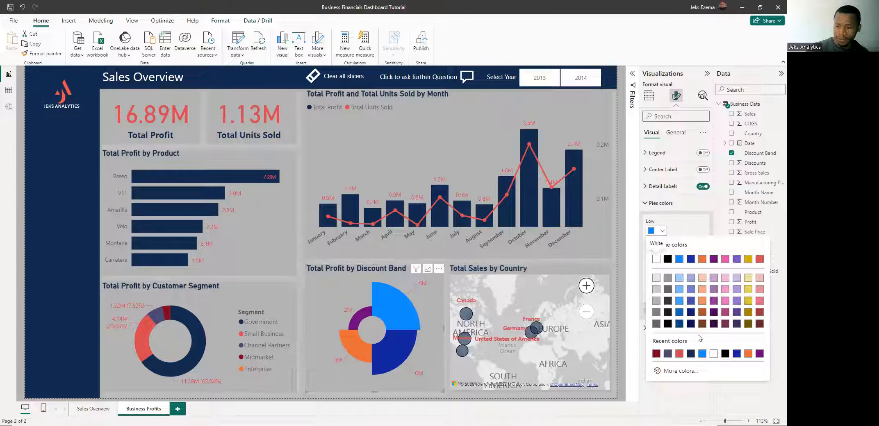
left_click(691, 354)
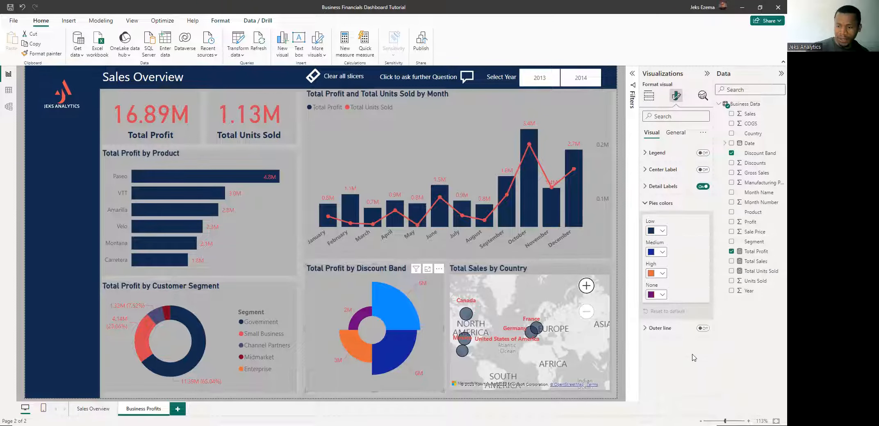
left_click(657, 252)
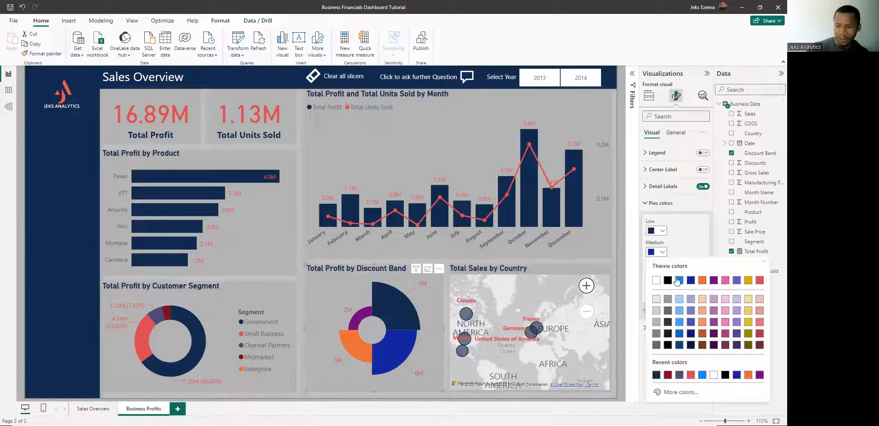
left_click(690, 375)
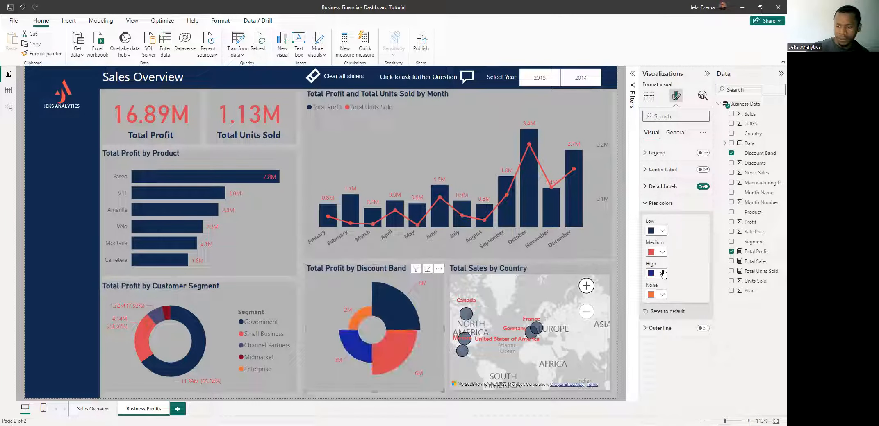
- Color the Aster Plot's High slice muted purple and its None slice dark red from the recent colors
left_click(662, 273)
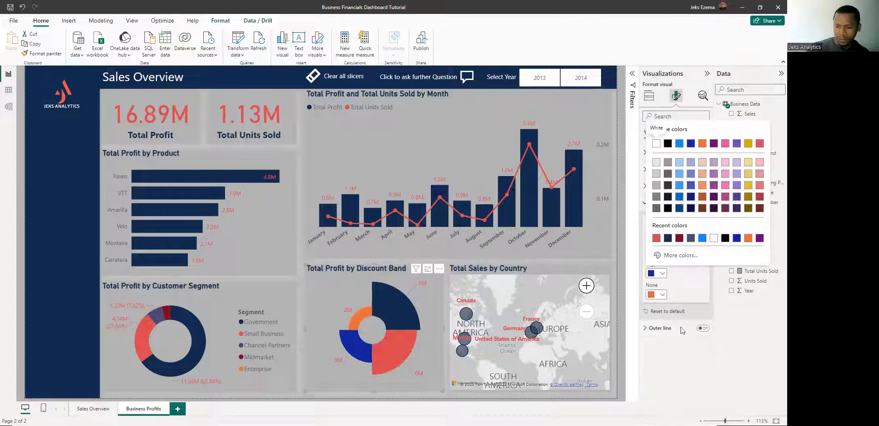
left_click(691, 238)
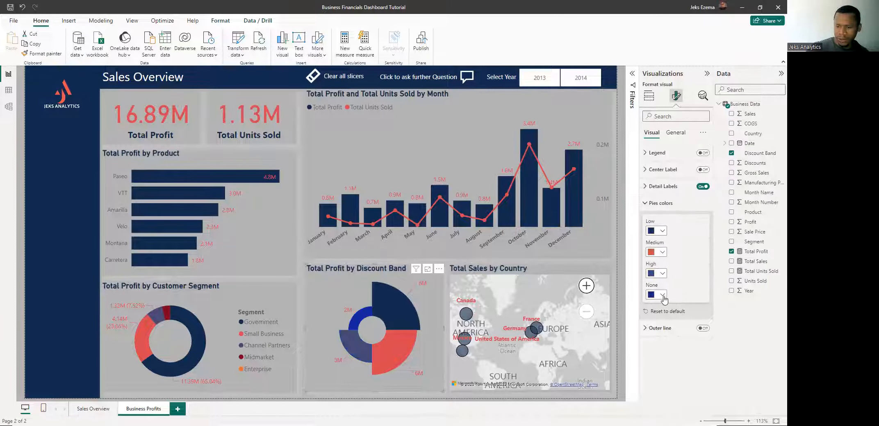
left_click(662, 296)
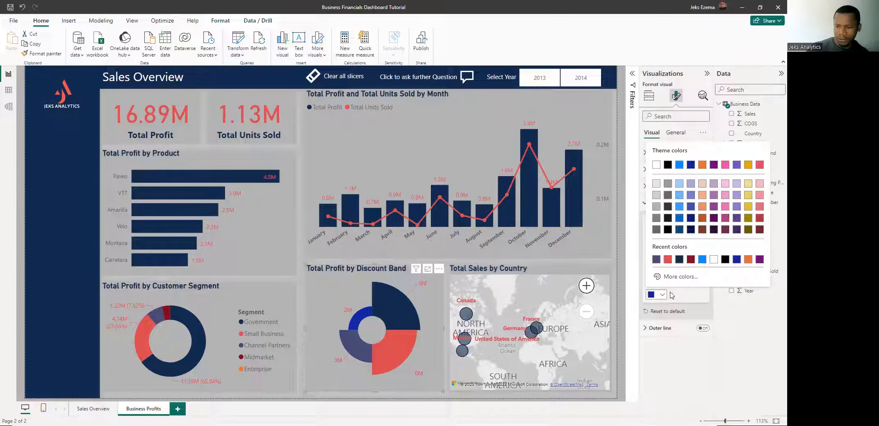
left_click(690, 260)
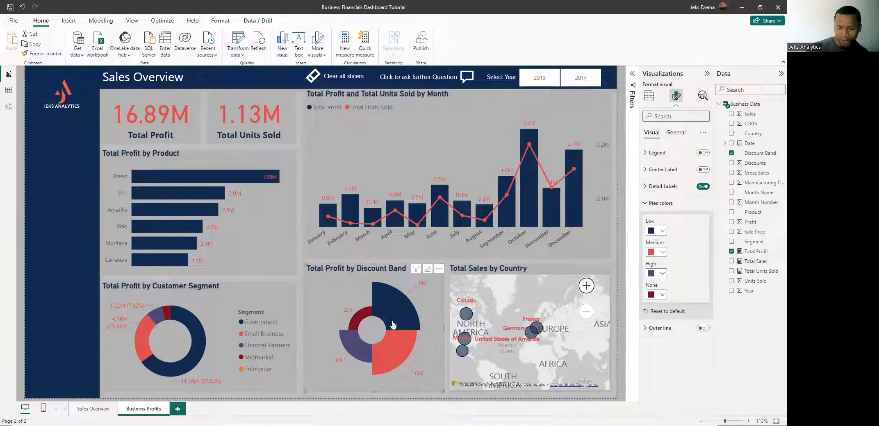
- Turn on the Aster Plot's center label with 10 pt coral red text, and show the plot's legend
left_click(703, 170)
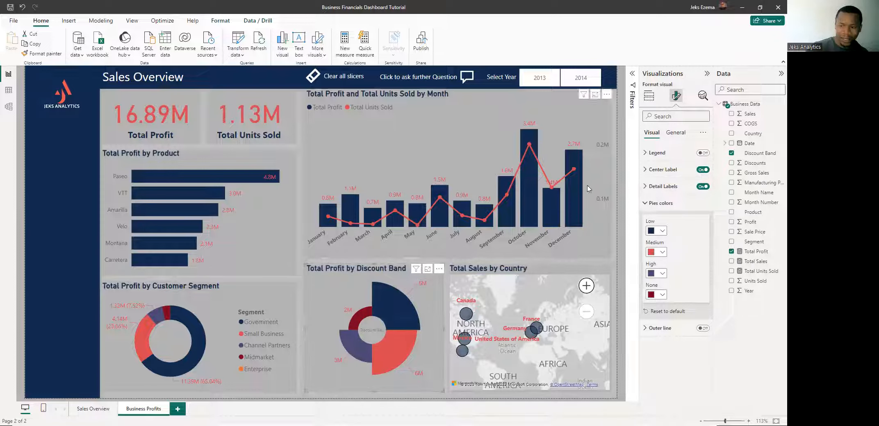
left_click(645, 170)
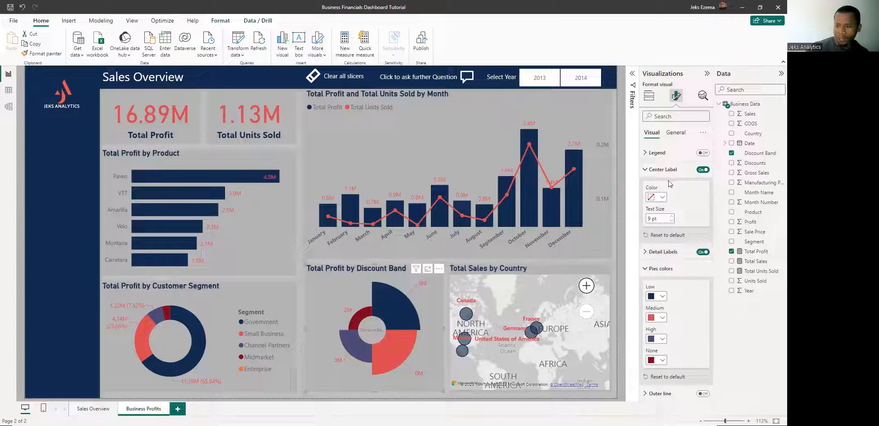
left_click(645, 253)
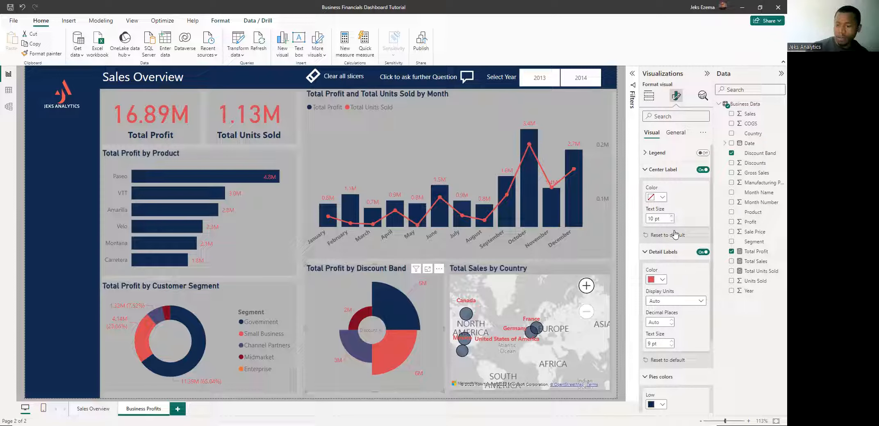
left_click(662, 198)
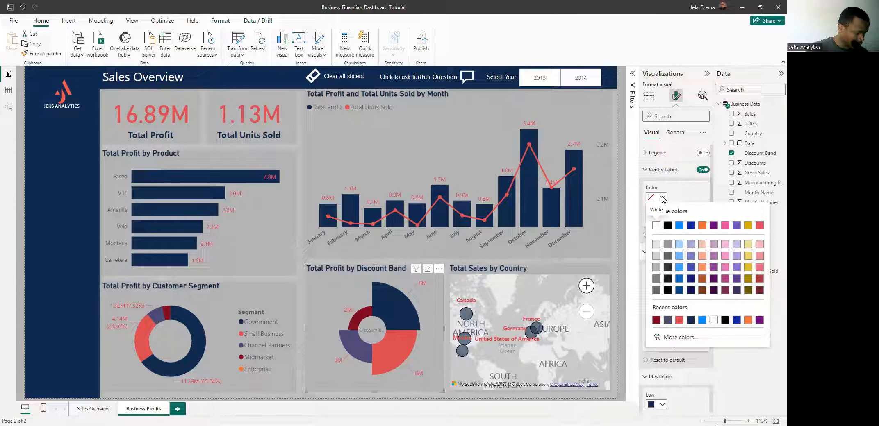
left_click(678, 320)
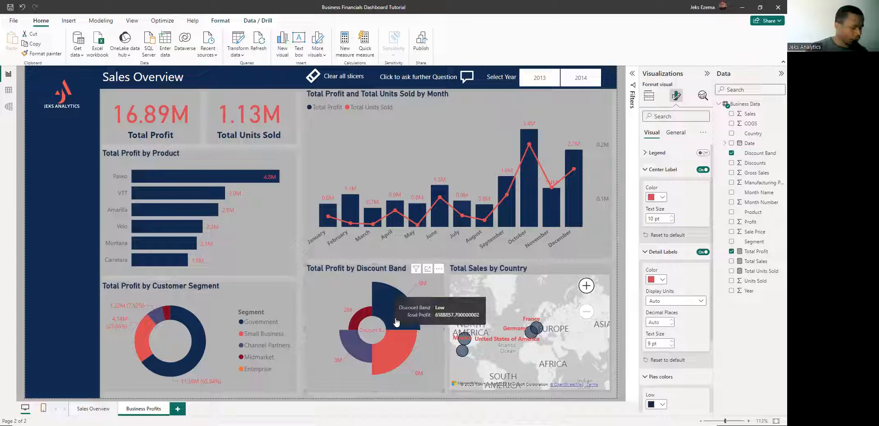
left_click(703, 153)
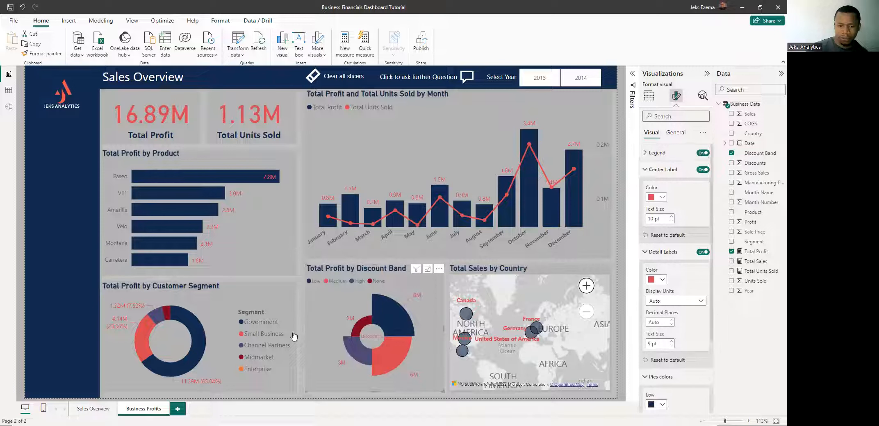
- Format the Total Profit measure as currency using £ English (United Kingdom)
mouse_move(390, 315)
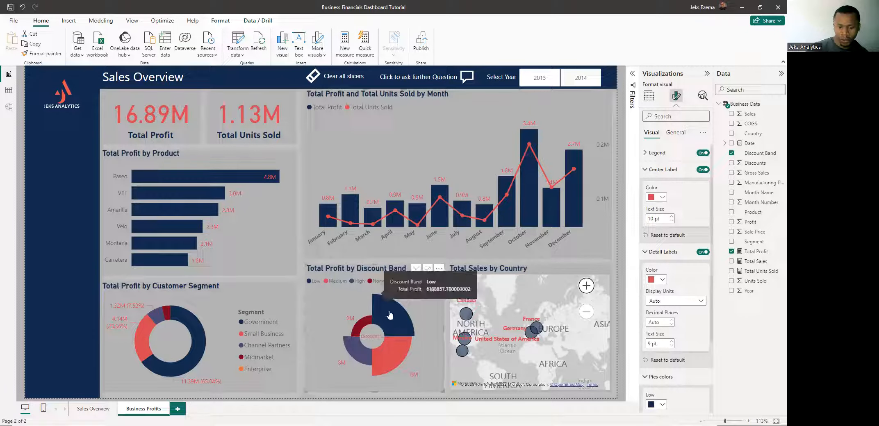
mouse_move(357, 363)
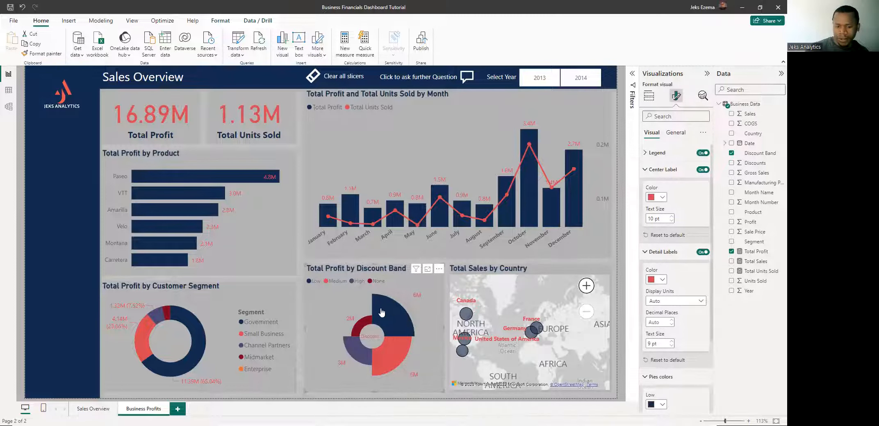
mouse_move(375, 302)
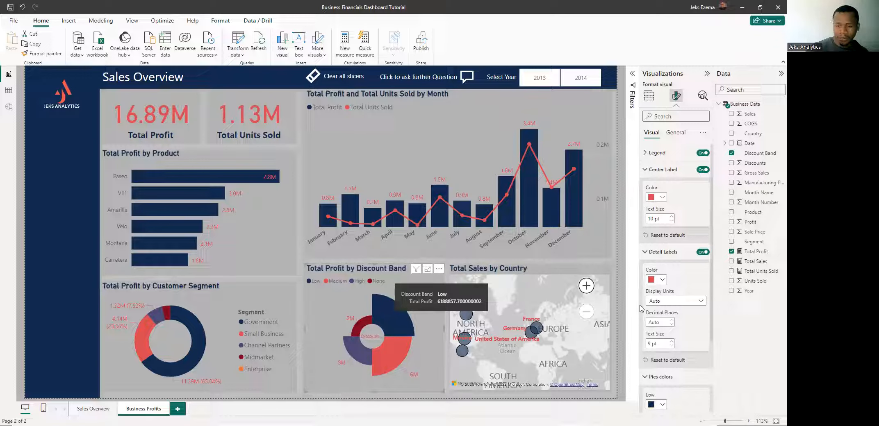
left_click(757, 252)
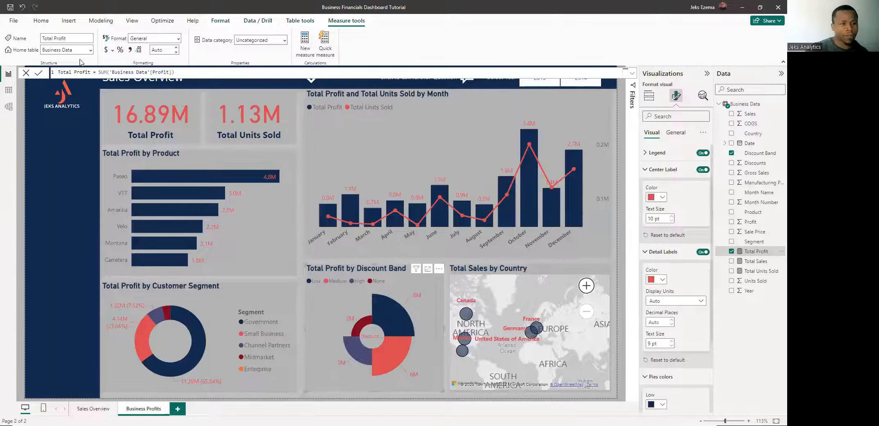
left_click(112, 50)
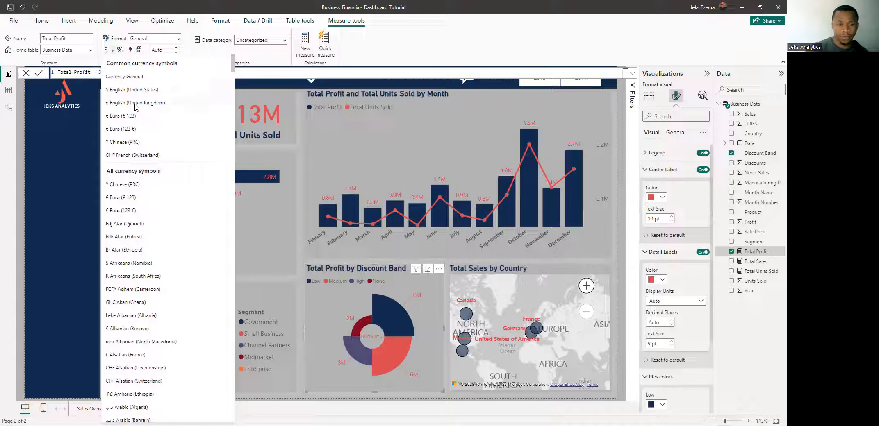
left_click(134, 105)
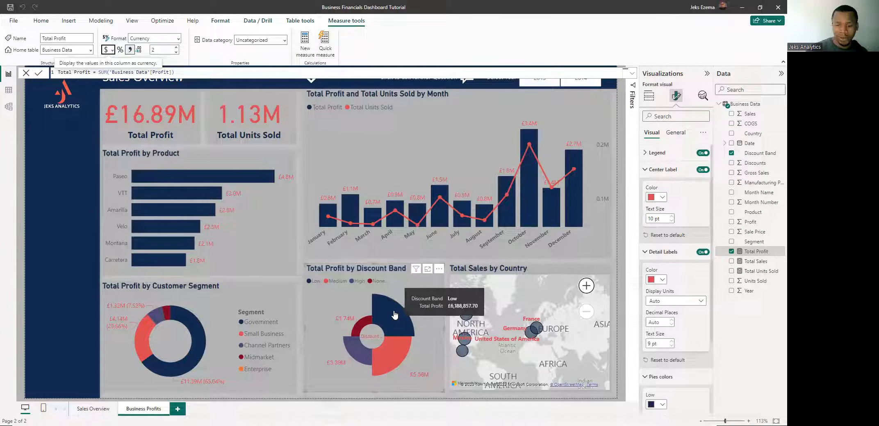
- Convert the Total Sales by Country map to a clustered column chart and replace its Total Sales value with Total Profit
left_click(458, 359)
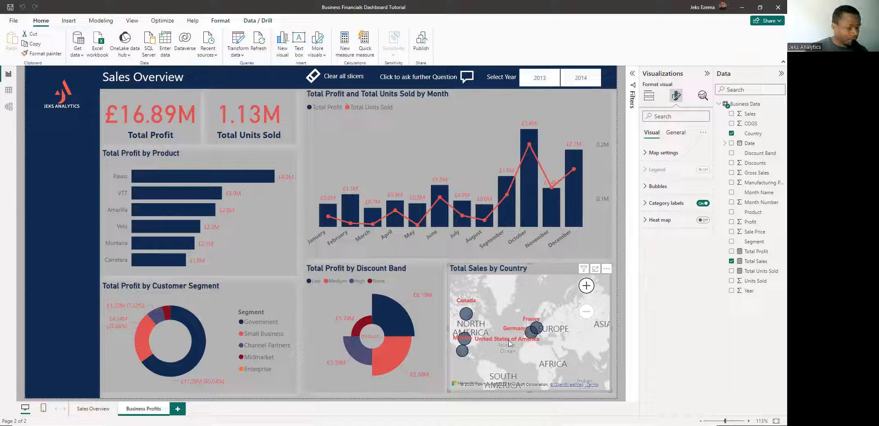
left_click(646, 97)
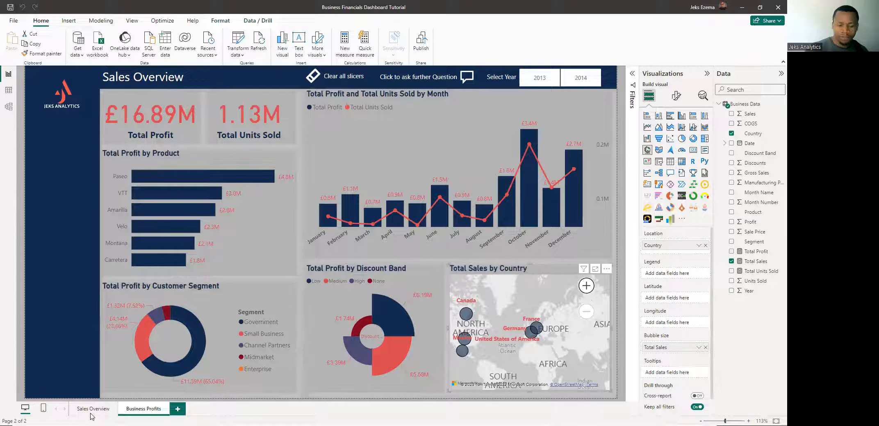
mouse_move(357, 341)
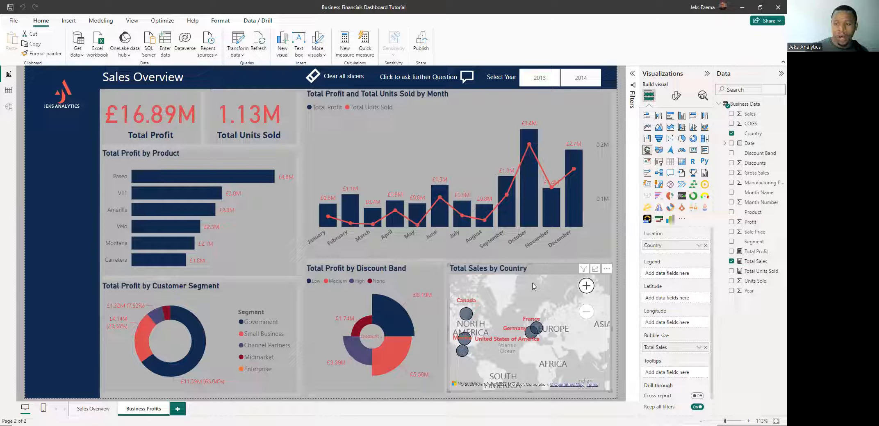
left_click(682, 117)
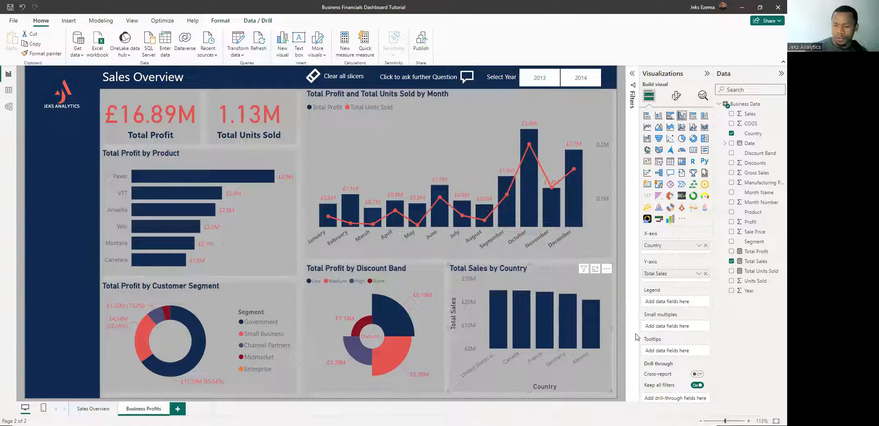
left_click(706, 274)
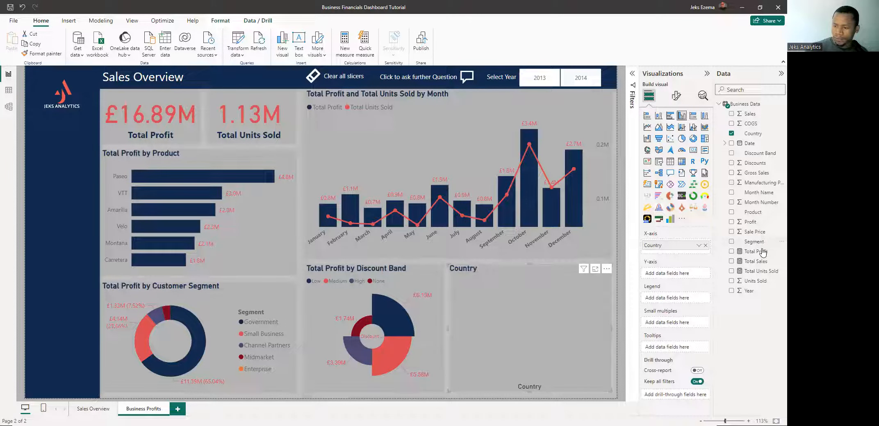
left_click_drag(760, 254, 683, 278)
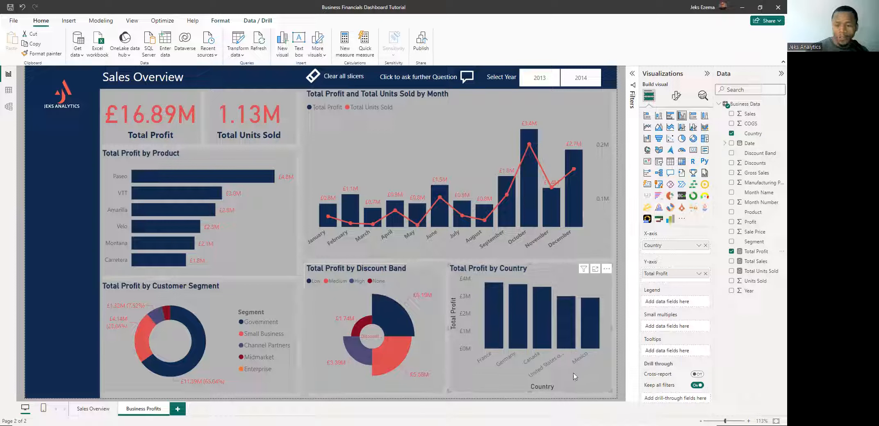
- Split the country column chart by discount band by adding the Discount Band field as its legend
mouse_move(490, 302)
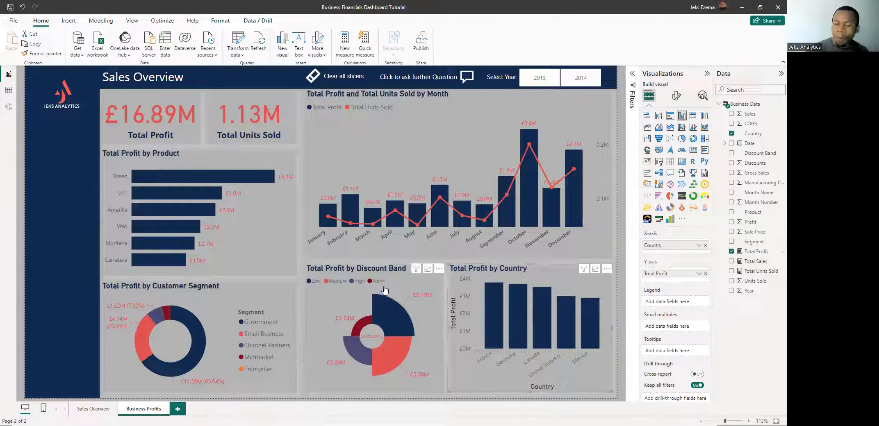
mouse_move(376, 291)
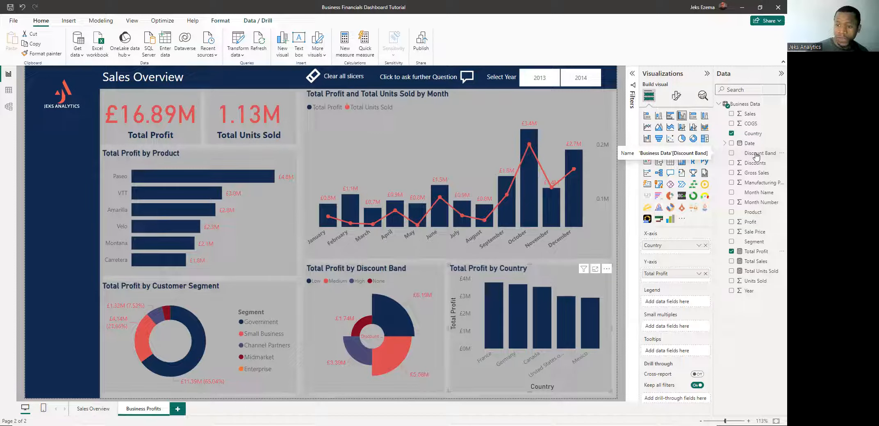
left_click_drag(756, 156, 678, 302)
left_click_drag(678, 305, 676, 304)
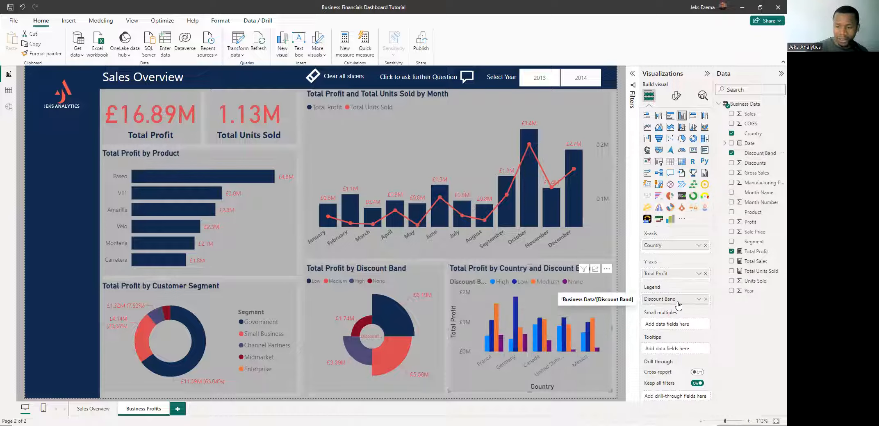
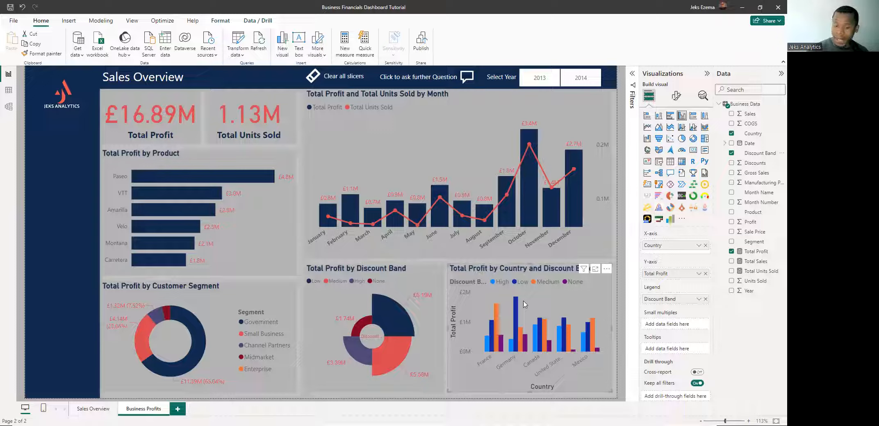
- Color the country chart's Low columns dark navy and its High columns muted purple to match the Aster Plot
mouse_move(375, 310)
mouse_move(538, 327)
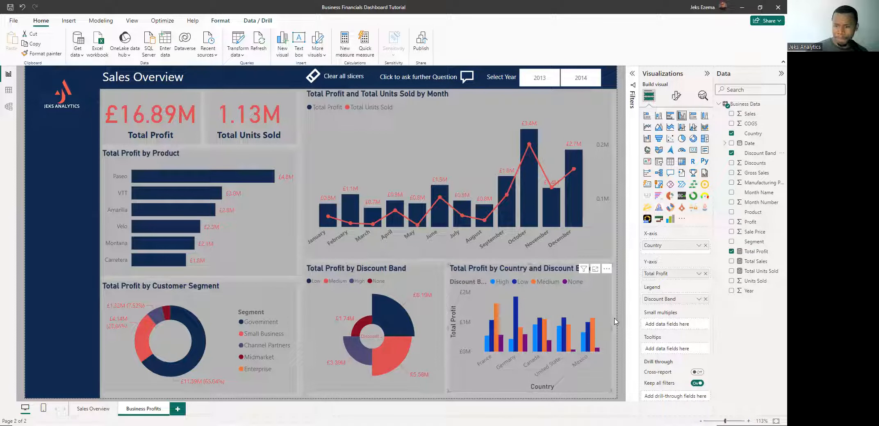
left_click(677, 95)
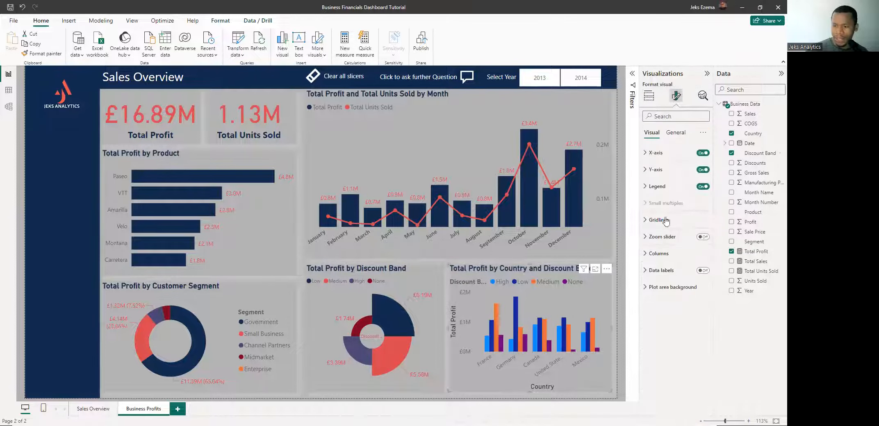
left_click(646, 189)
left_click(645, 189)
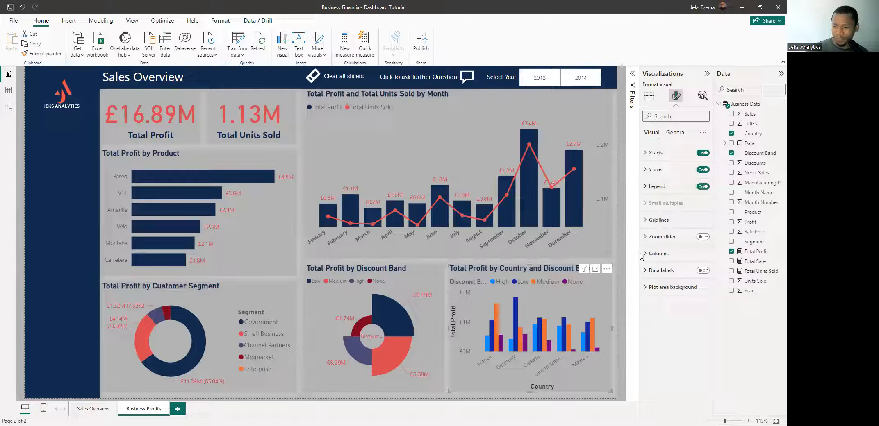
left_click(651, 254)
scroll(658, 275, "down", 1)
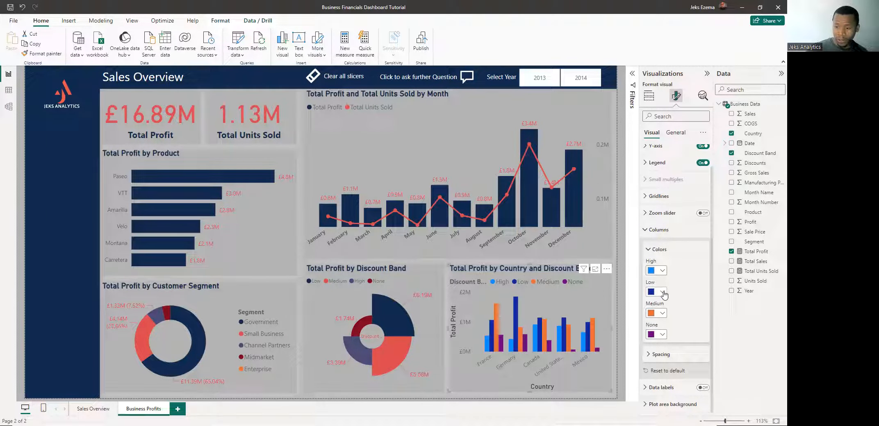
left_click(663, 292)
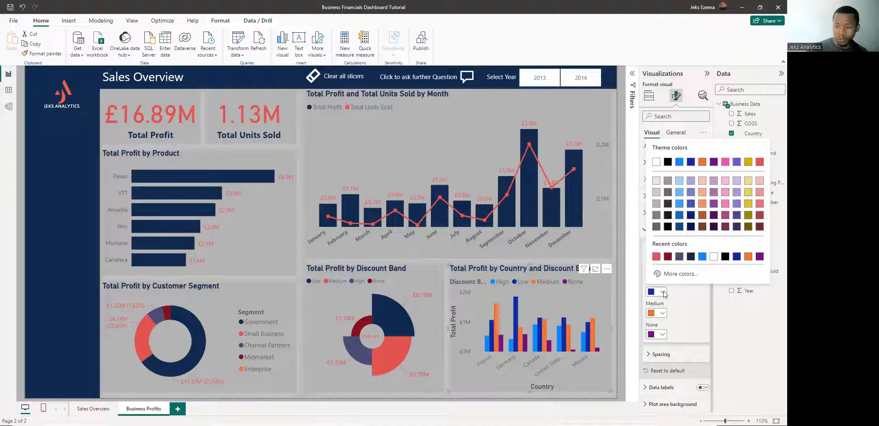
left_click(691, 257)
mouse_move(391, 324)
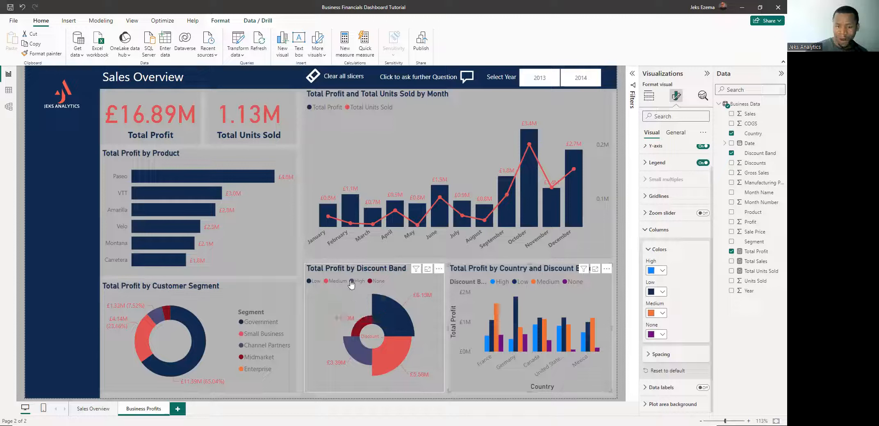
left_click(661, 271)
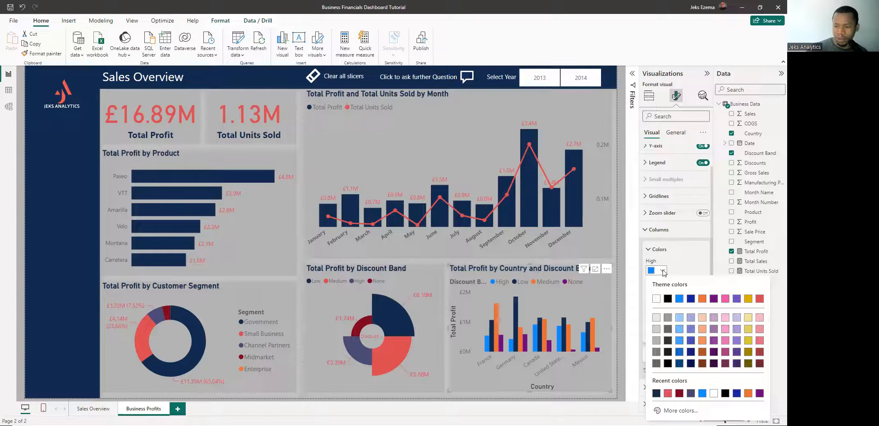
left_click(690, 393)
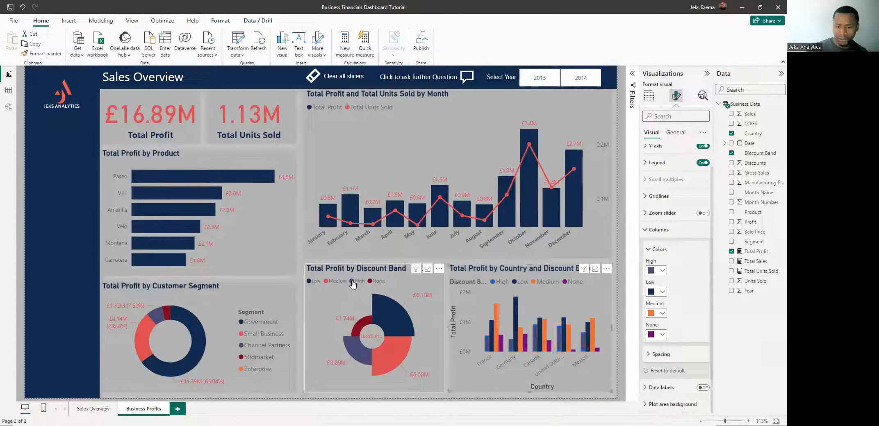
- Color the country chart's Medium columns coral red and its None columns dark red from the recent colors
left_click(662, 313)
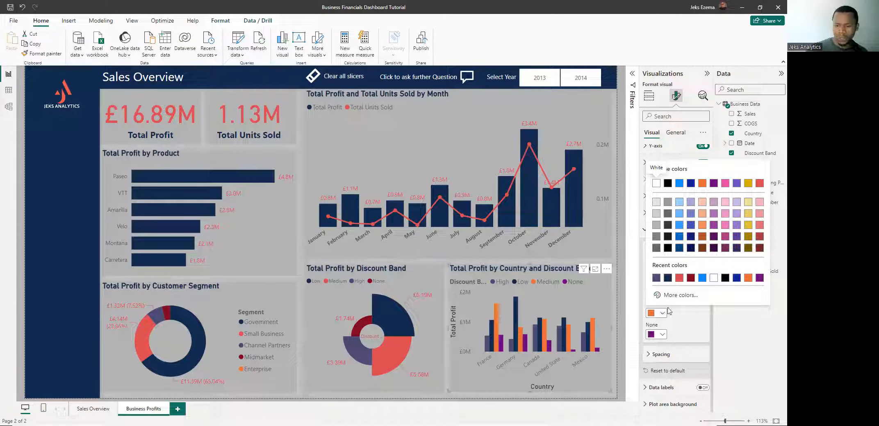
left_click(680, 280)
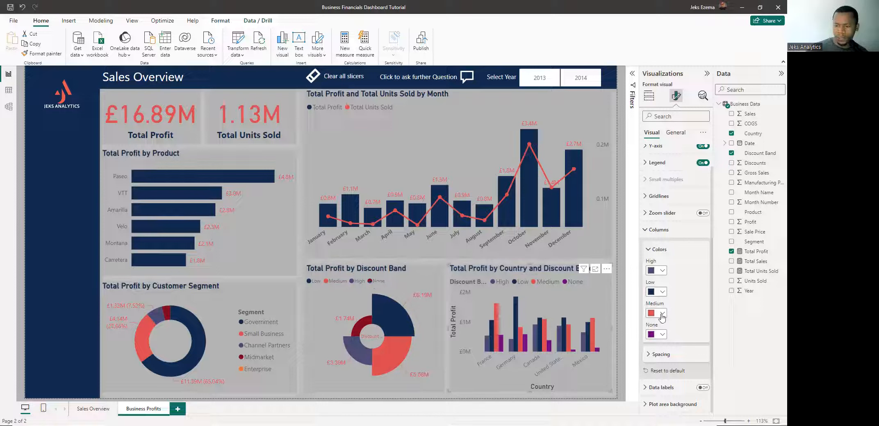
left_click(662, 335)
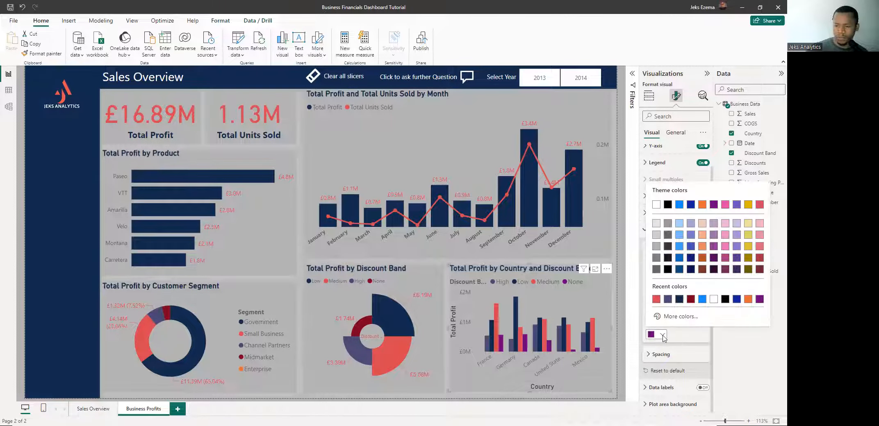
left_click(690, 300)
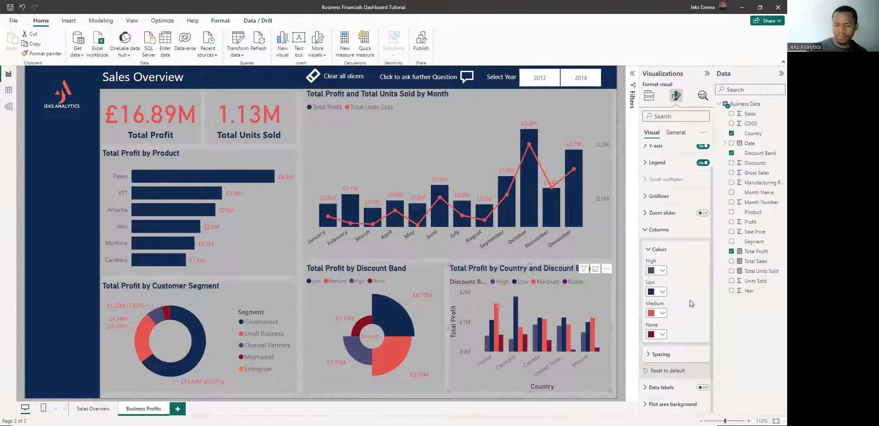
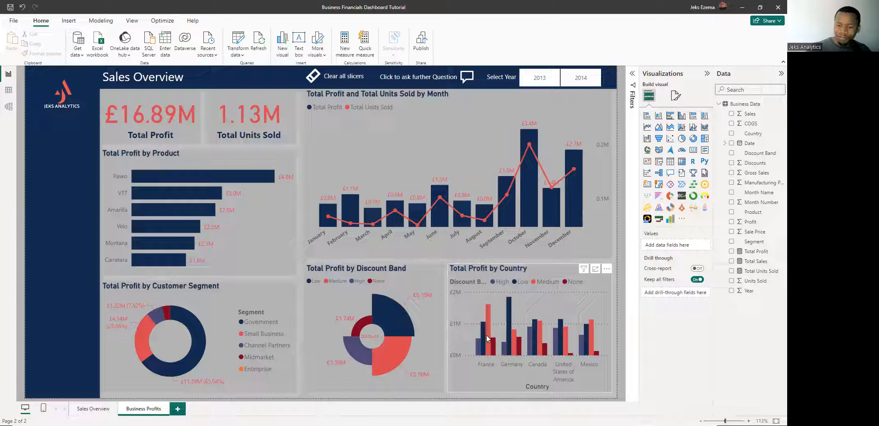
- Examine the profit by discount band for France and Germany in the Total Profit by Country chart
mouse_move(482, 351)
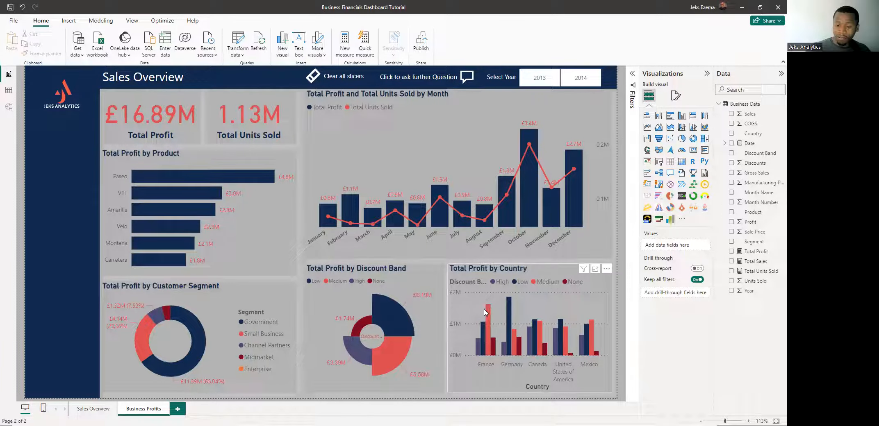
mouse_move(487, 323)
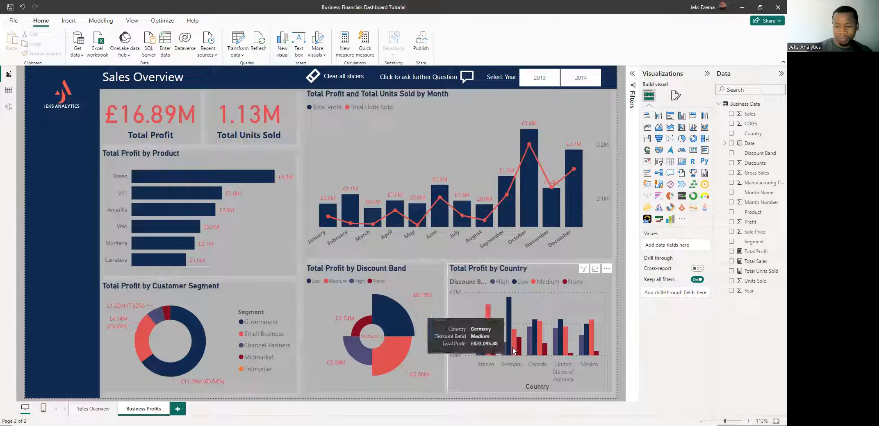
mouse_move(510, 322)
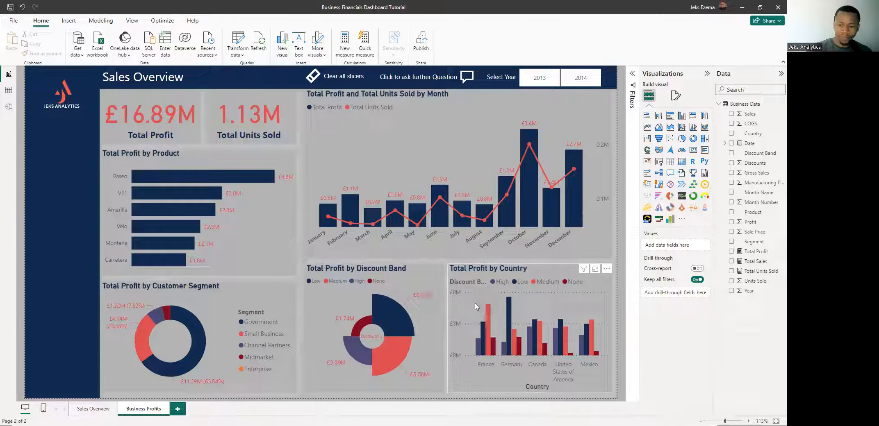
mouse_move(488, 310)
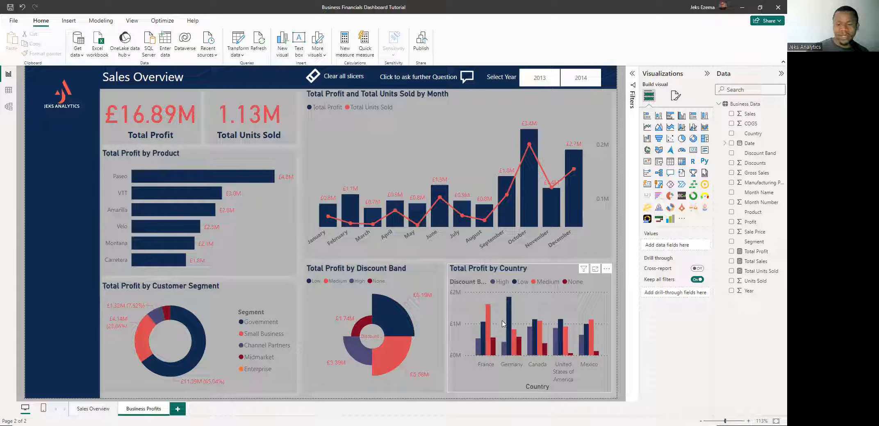
mouse_move(509, 301)
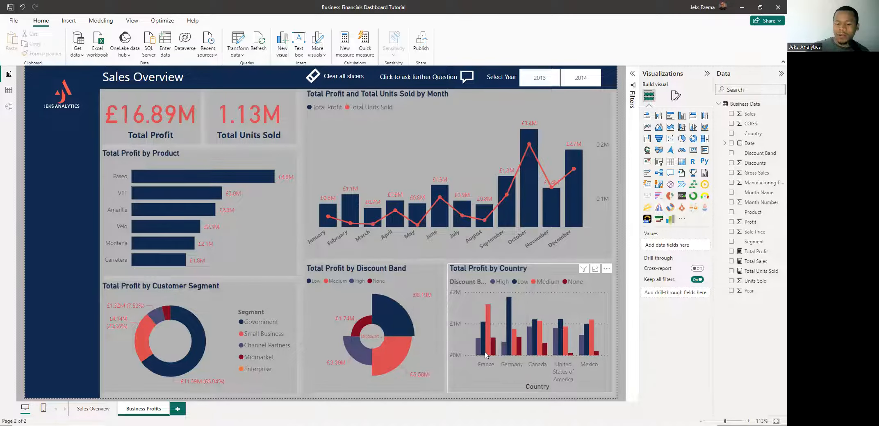
mouse_move(497, 352)
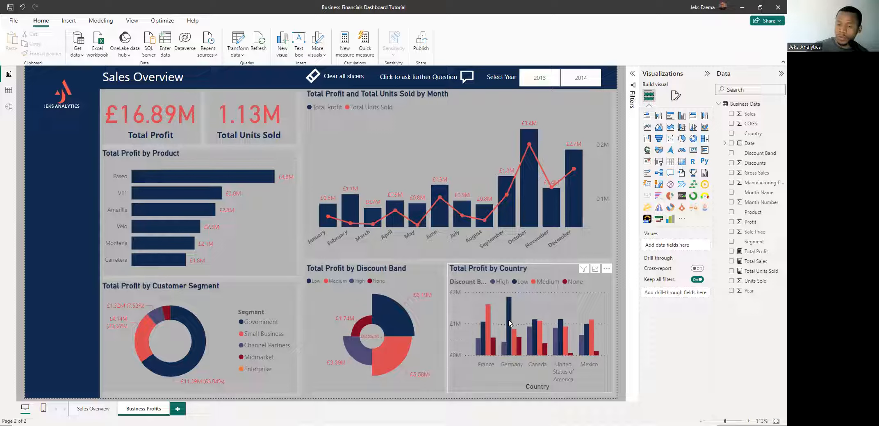
mouse_move(512, 326)
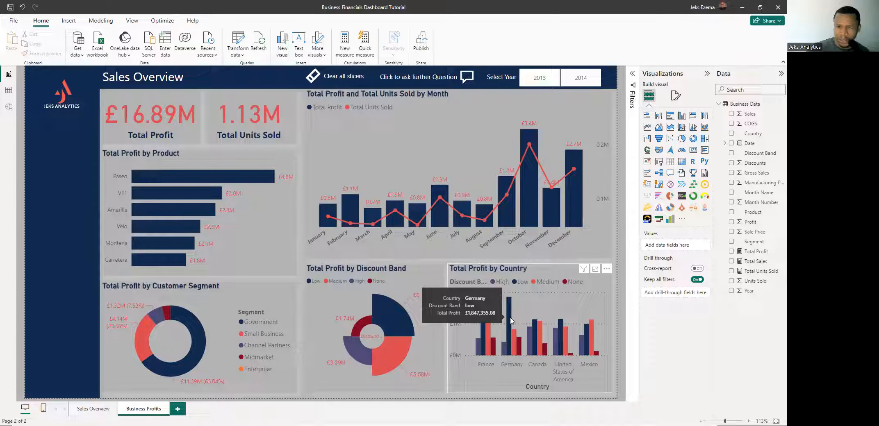
- Turn off the X-axis title of the Total Profit by Country column chart
left_click(604, 390)
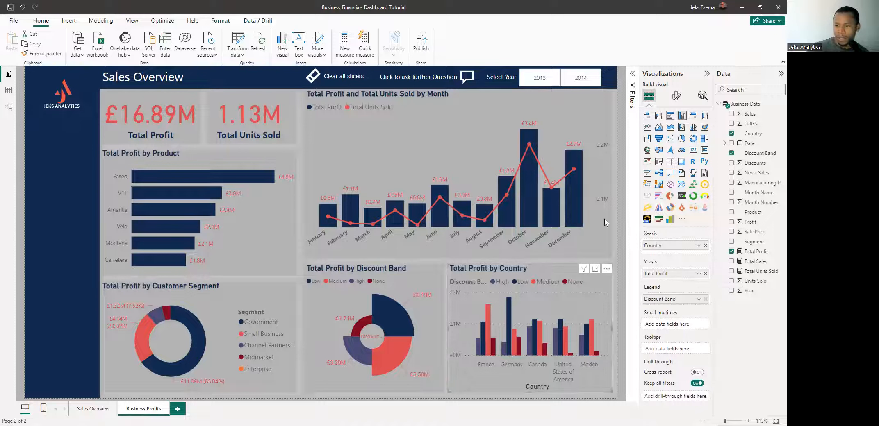
left_click(677, 96)
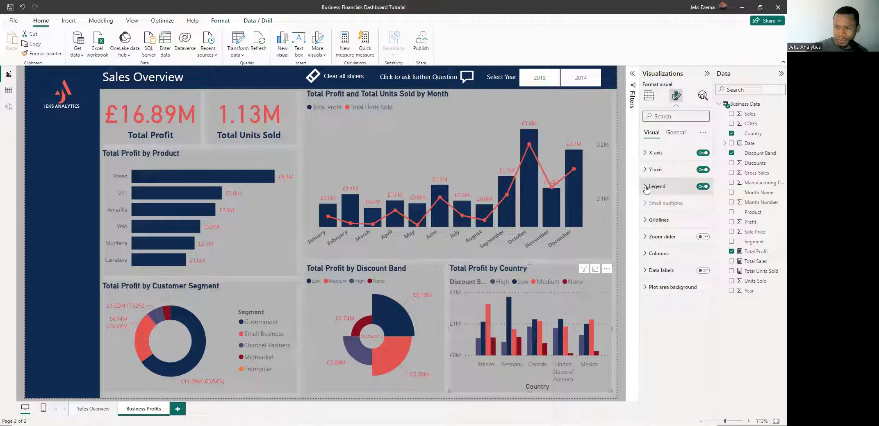
left_click(656, 153)
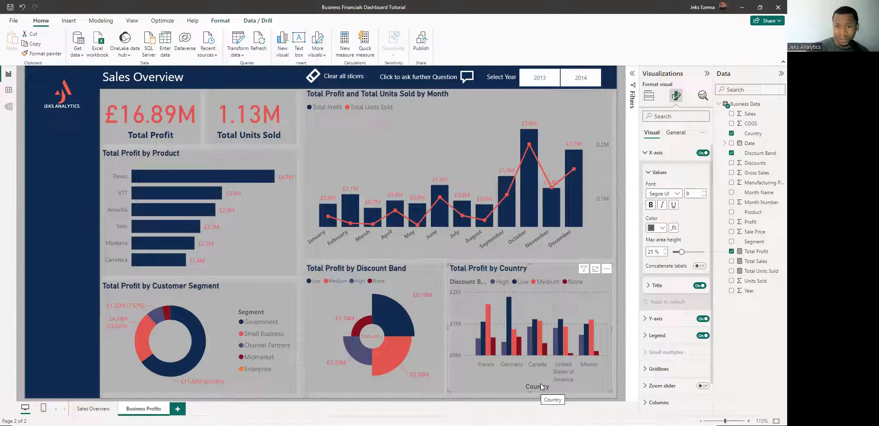
left_click(700, 286)
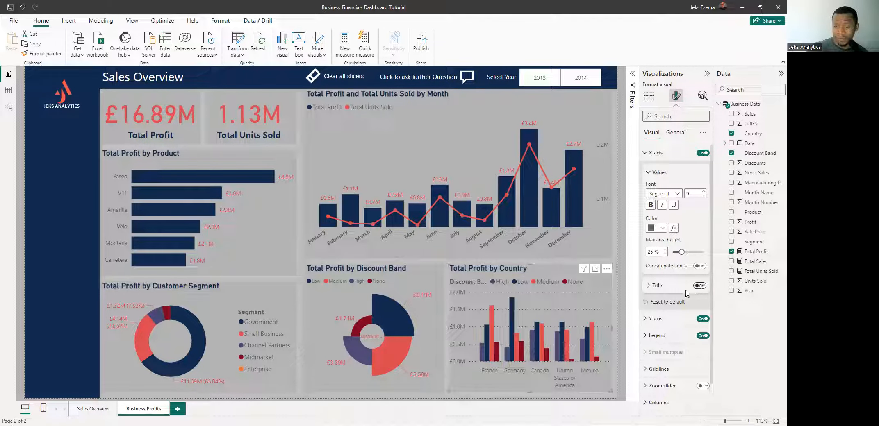
left_click(622, 260)
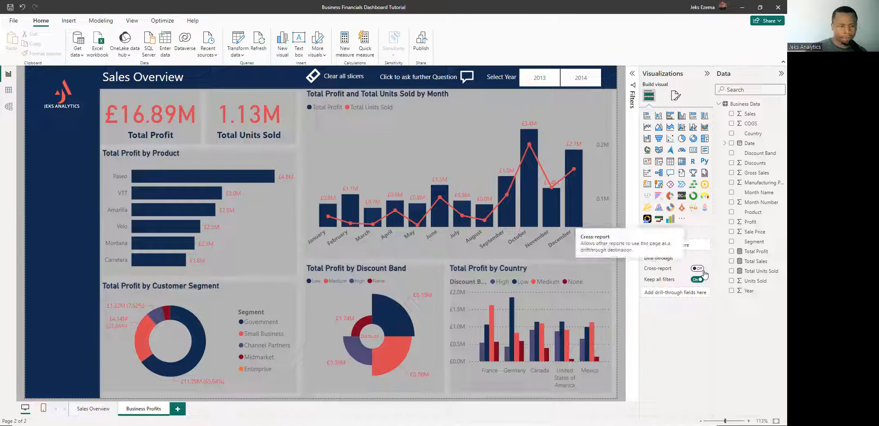
- Replace the page's Sales Overview heading text with "Business Profits"
triple_click(133, 77)
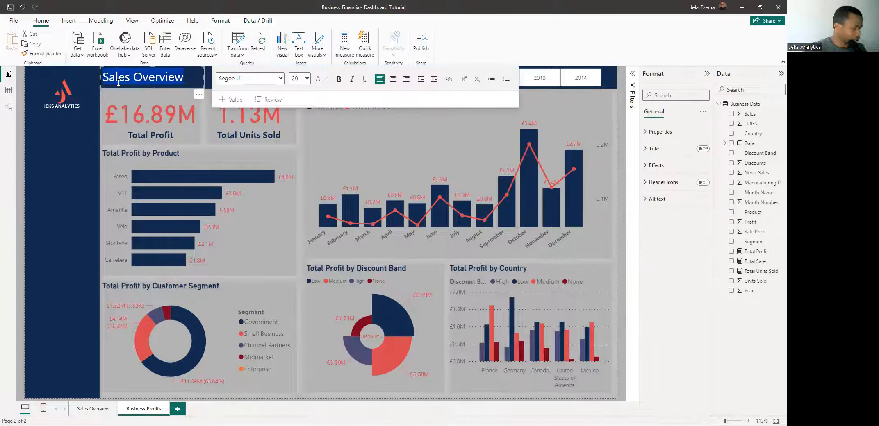
type("Bi")
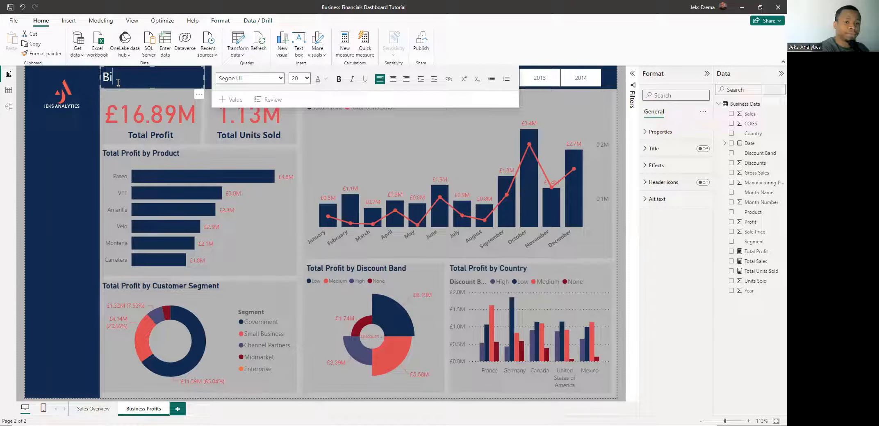
key("BackSpace")
type("usiness")
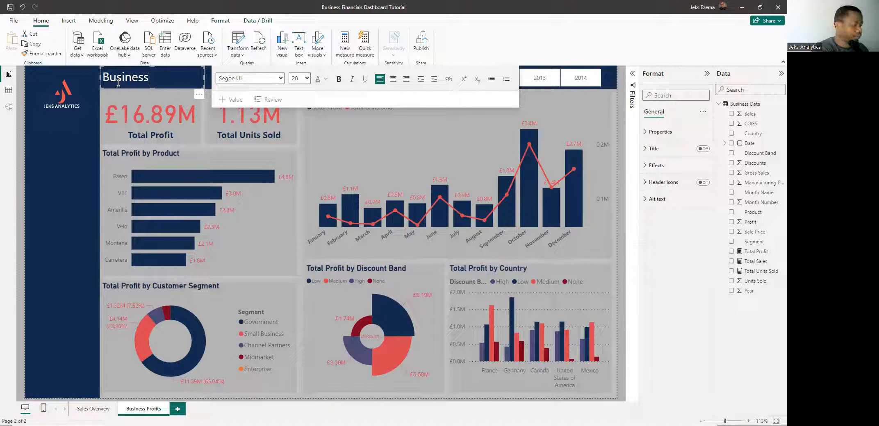
type(" Pr")
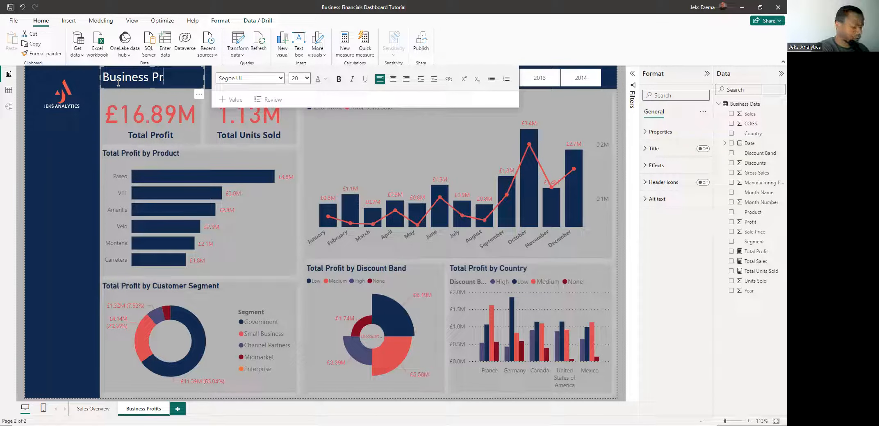
type("ofits")
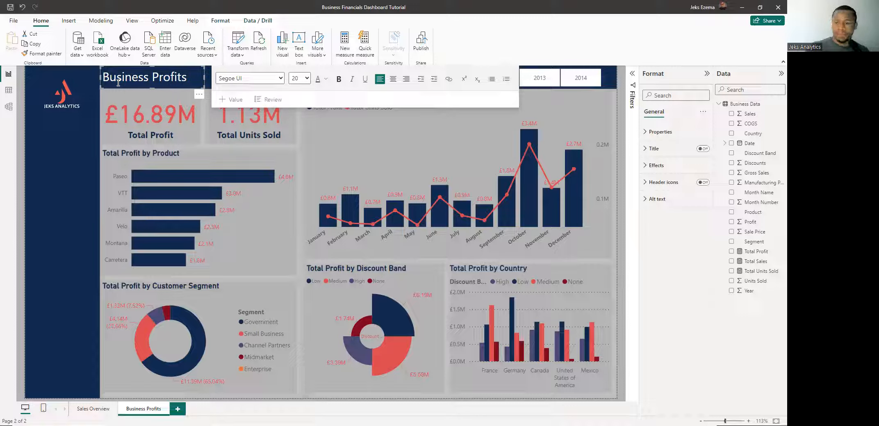
left_click(621, 182)
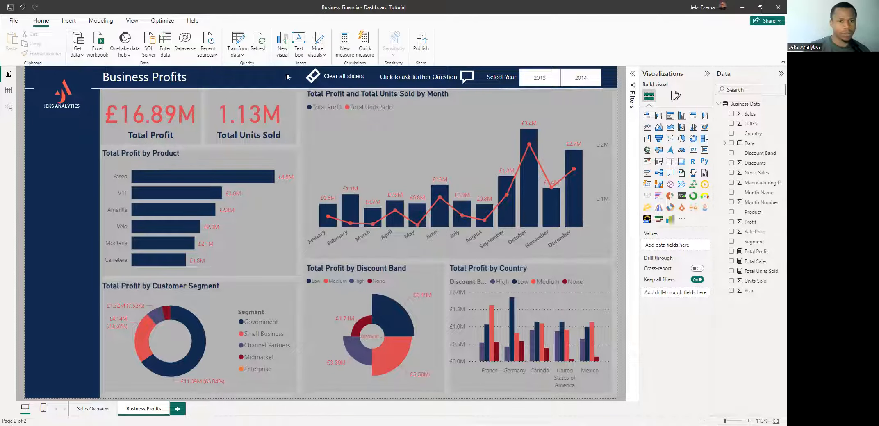
- Insert a right arrow button, move it into the header just before Clear all slicers, and narrow it to fit the arrow
left_click(68, 22)
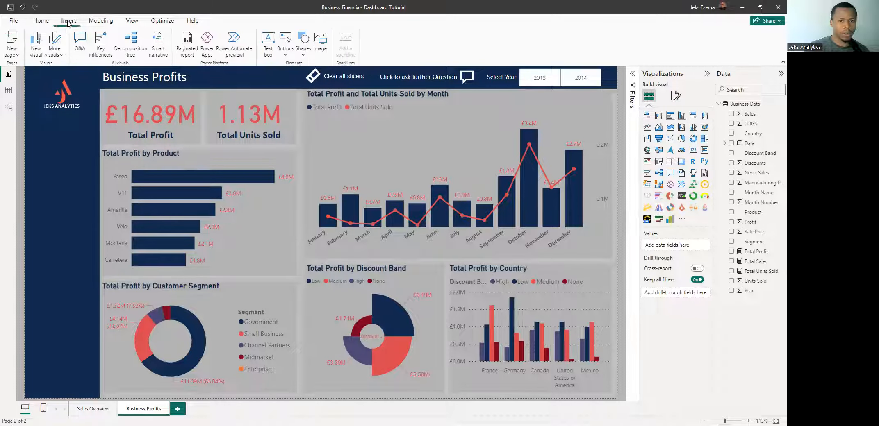
left_click(283, 53)
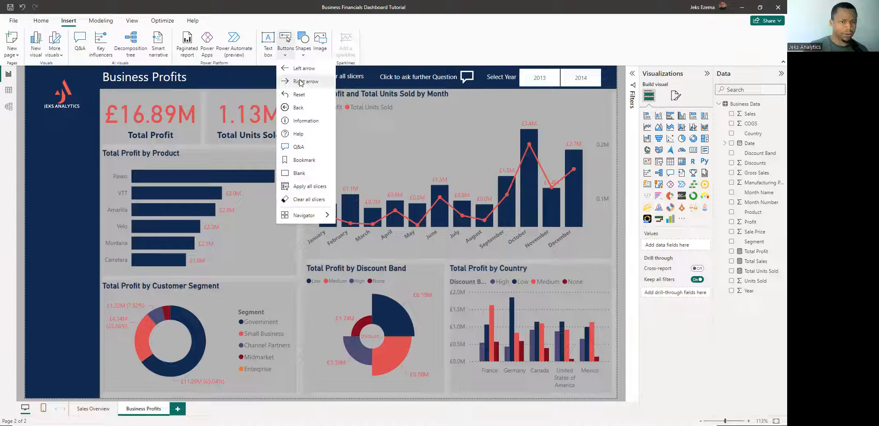
left_click(301, 81)
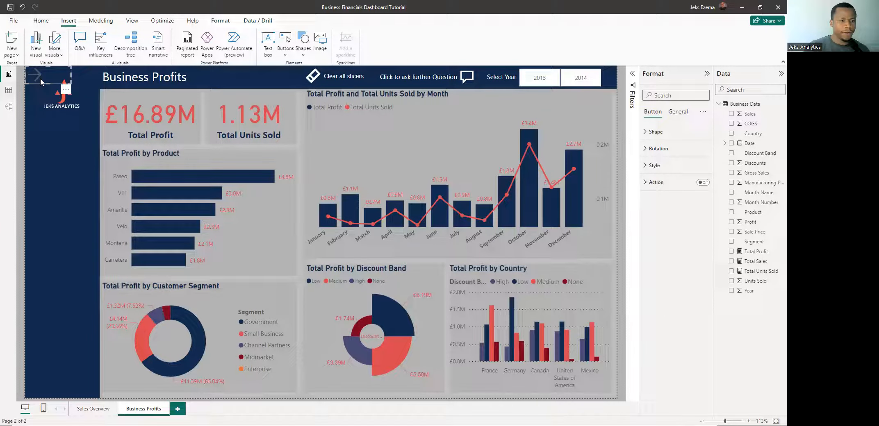
left_click_drag(41, 77, 292, 77)
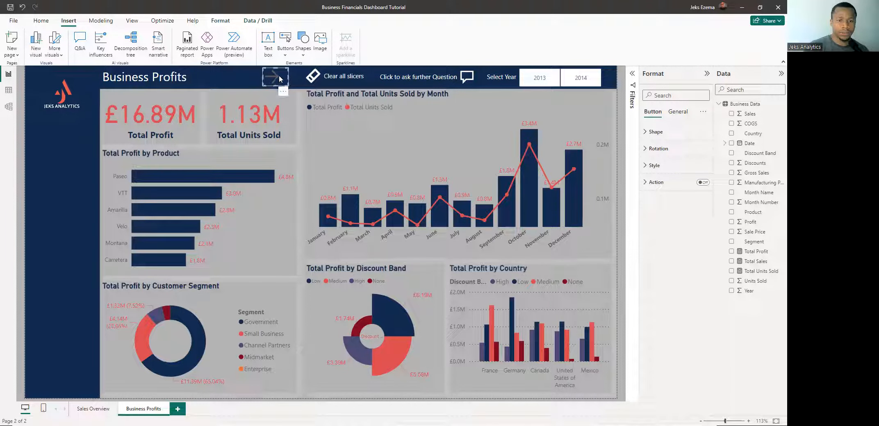
left_click_drag(288, 68, 280, 73)
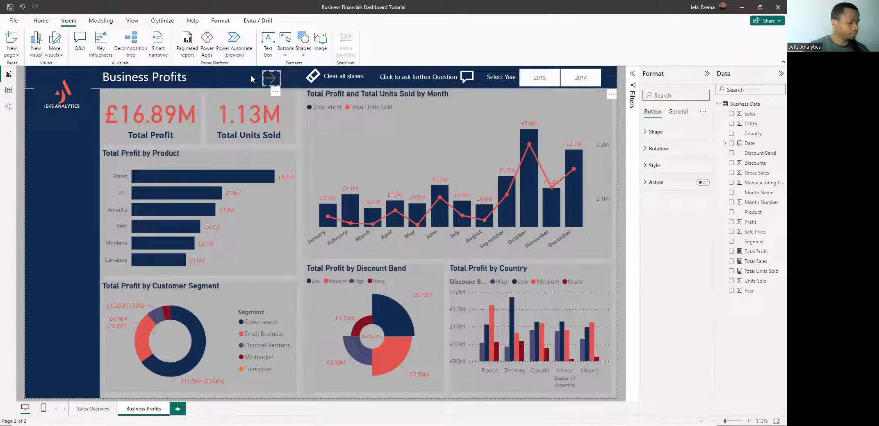
- Insert a Back button, narrow it to its icon, and place it in the header directly beside the right arrow button
left_click(286, 55)
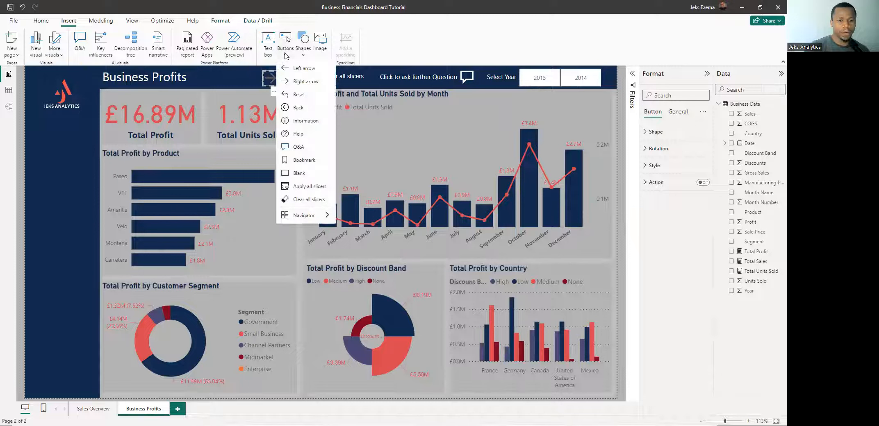
left_click(298, 108)
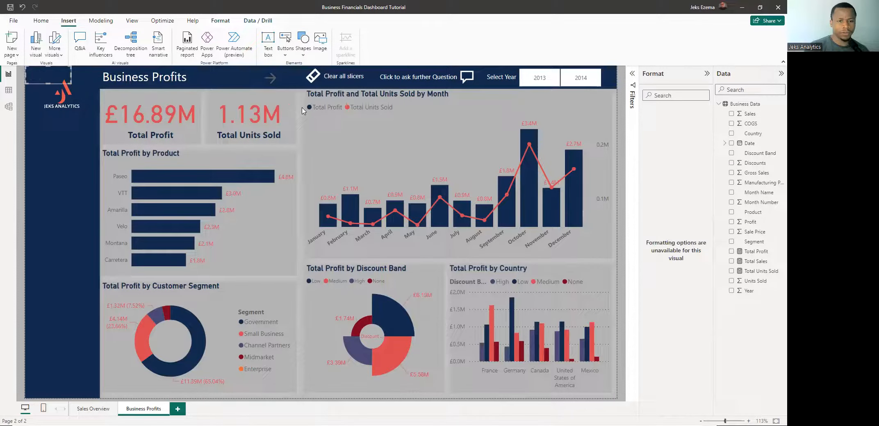
left_click_drag(48, 77, 237, 77)
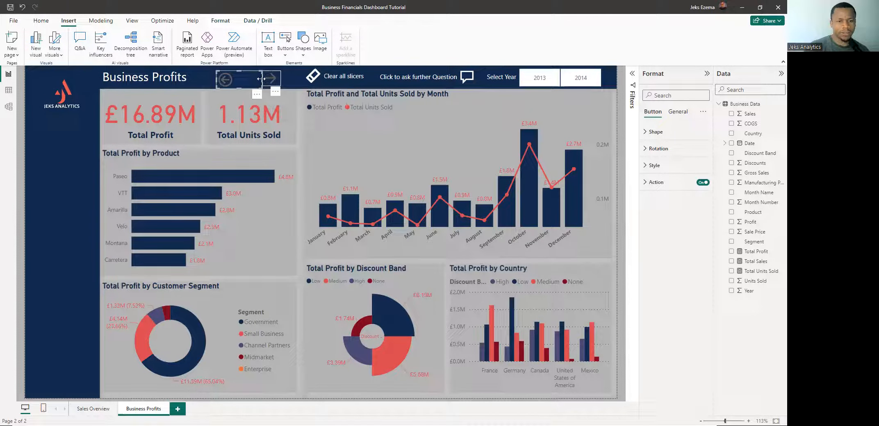
mouse_move(261, 78)
left_mouse_down()
mouse_move(237, 80)
mouse_move(249, 79)
left_mouse_up()
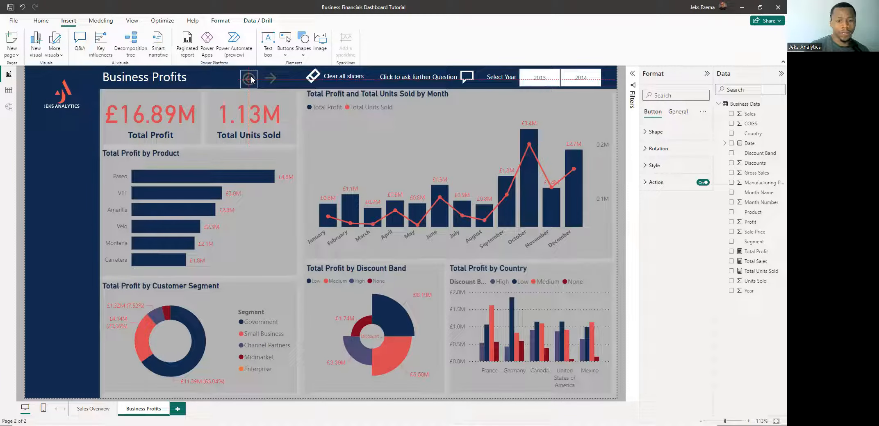
left_click_drag(251, 77, 251, 77)
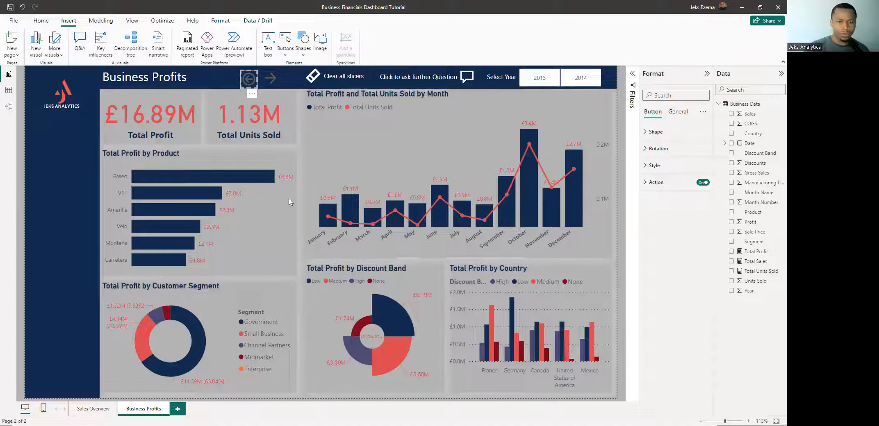
left_click(263, 81)
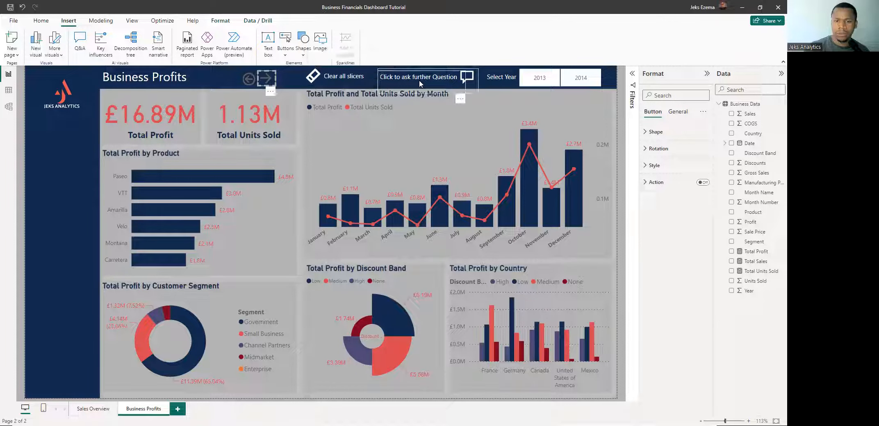
- Duplicate the "Click to ask further Question" text box and move the copy over the header's two arrow buttons
left_click(438, 85)
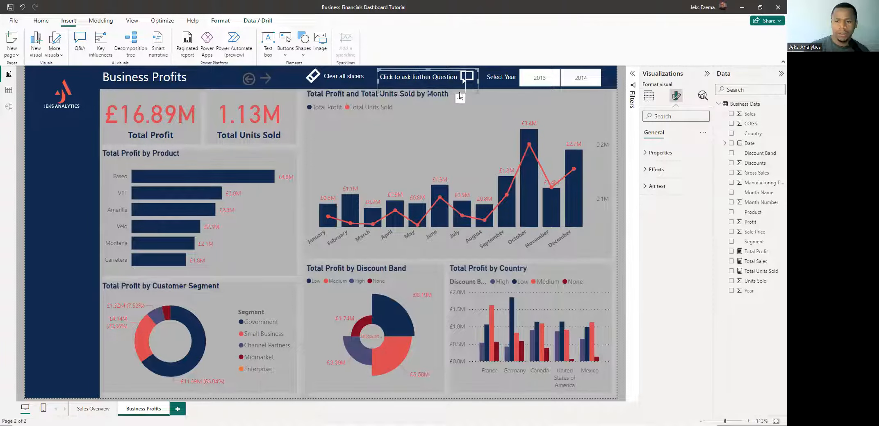
double_click(466, 80)
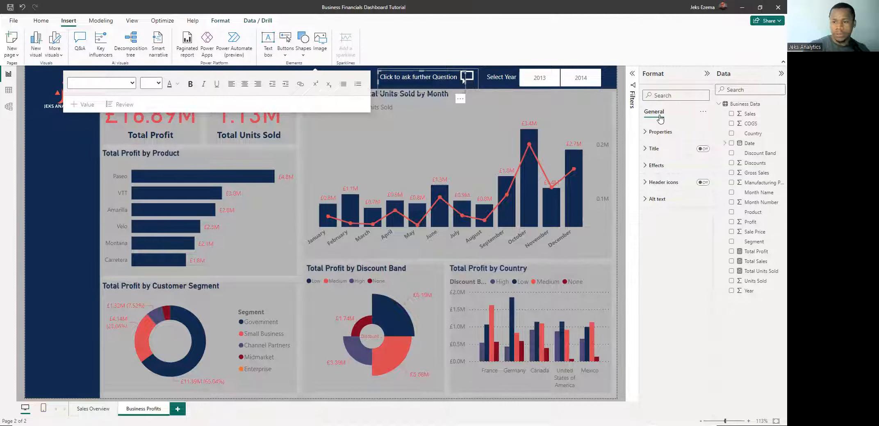
left_click(621, 116)
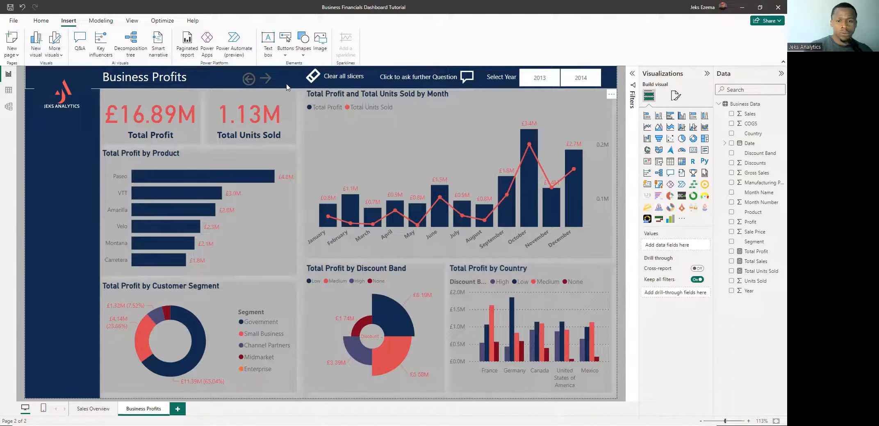
key("ctrl+v")
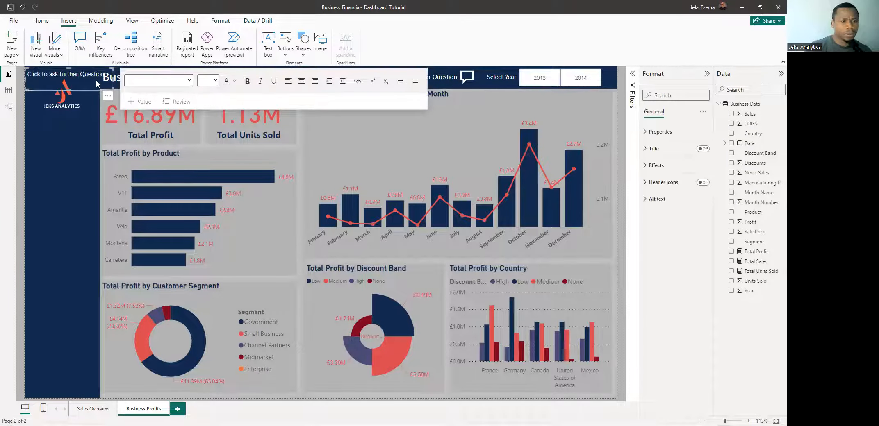
left_click(96, 80)
left_click_drag(108, 96, 309, 102)
- Try to reword the copied header text box as "Click to go back" and narrow it, and undo these edits
left_click(253, 79)
triple_click(253, 79)
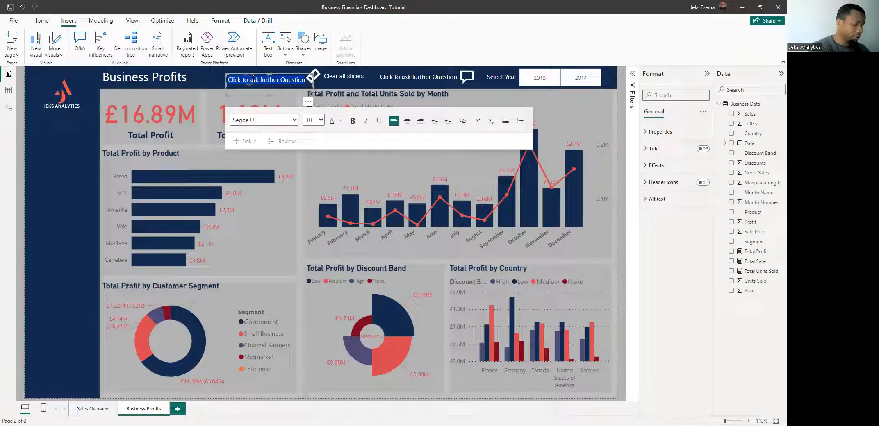
type("C")
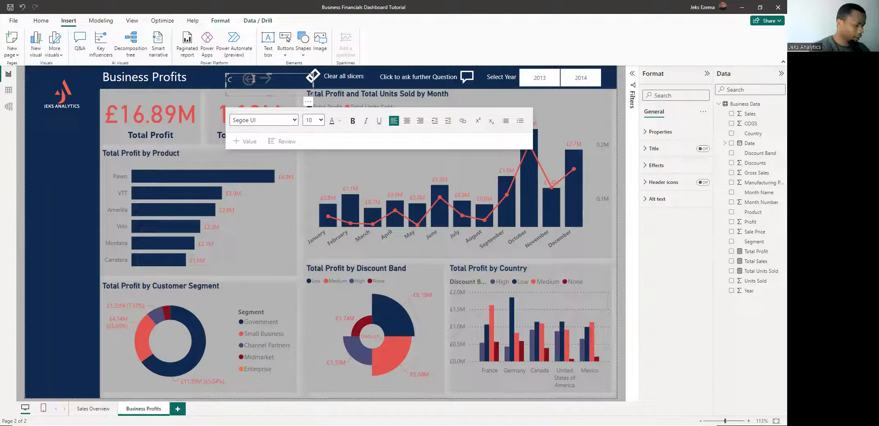
type("lick")
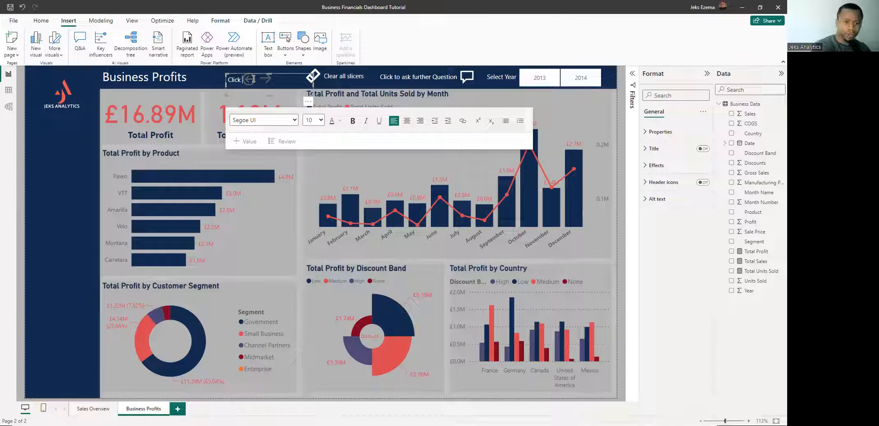
type(" to go")
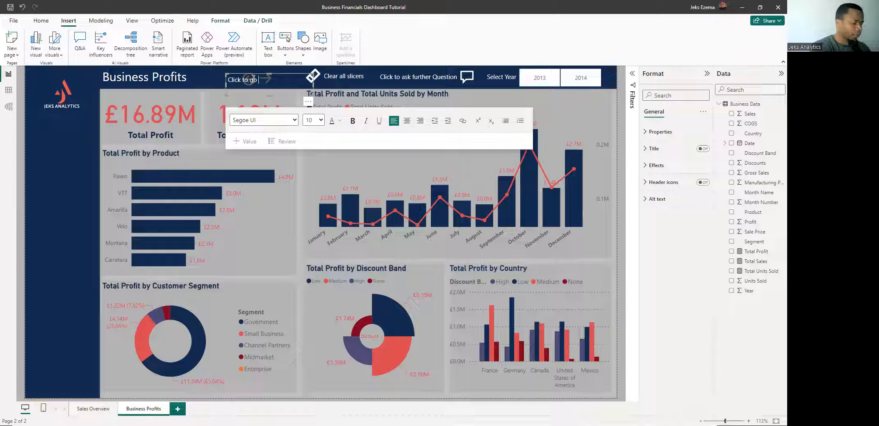
type(" back")
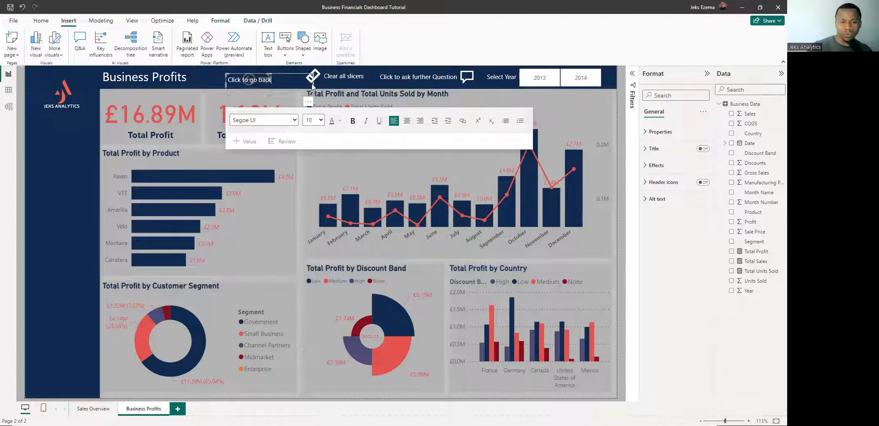
mouse_move(313, 85)
left_mouse_down()
mouse_move(266, 86)
mouse_move(306, 86)
left_mouse_up()
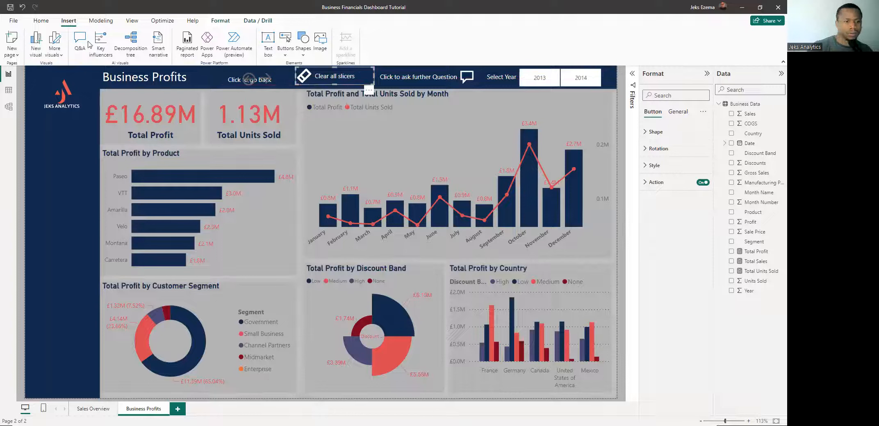
left_click(22, 8)
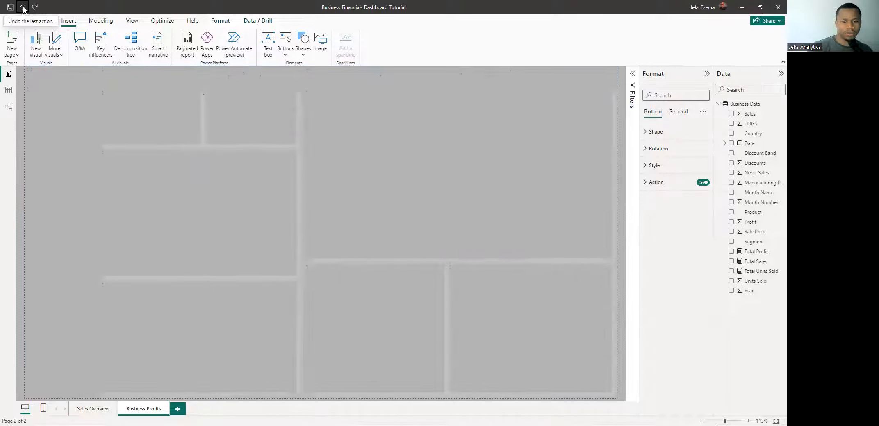
left_click(24, 9)
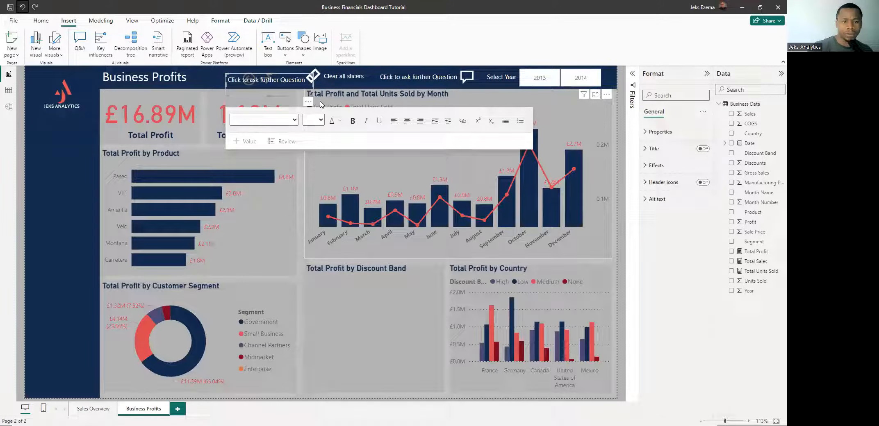
- Reword the copied header text box as "Click to back" and narrow it to fit the text
key("ctrl+a")
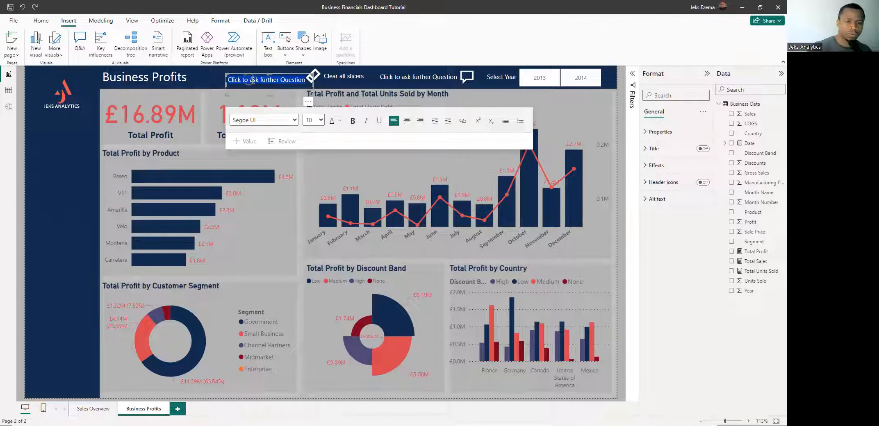
key("BackSpace")
key("BackSpace")
key("BackSpace")
key("BackSpace")
key("BackSpace")
key("BackSpace")
key("BackSpace")
key("BackSpace")
key("BackSpace")
key("BackSpace")
key("BackSpace")
key("BackSpace")
key("BackSpace")
key("BackSpace")
key("Delete")
key("Delete")
key("Delete")
key("Delete")
key("Delete")
key("Delete")
type("join")
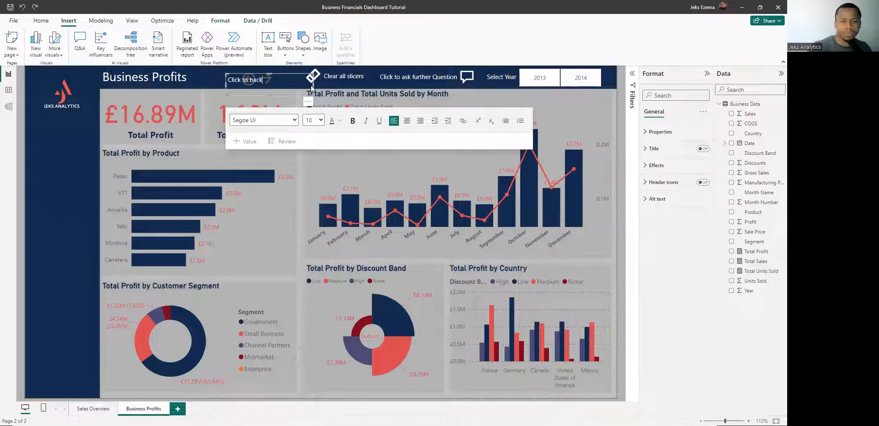
left_click_drag(310, 88, 267, 87)
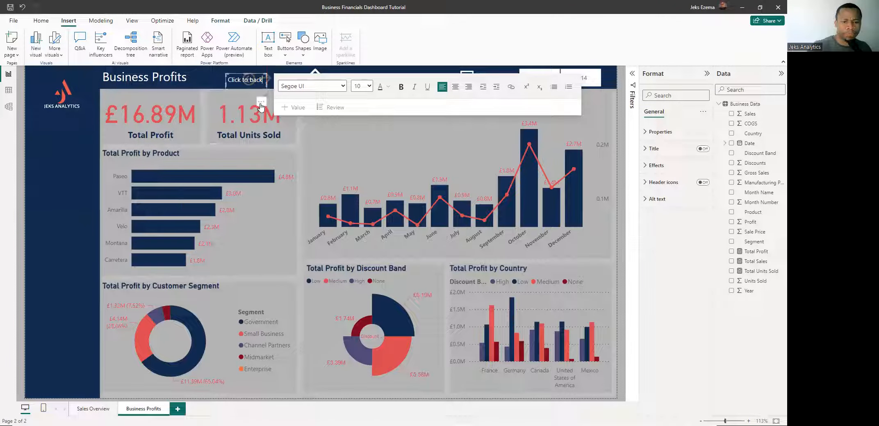
- Move the "Click to back" label directly in front of the header's back arrow
left_click_drag(261, 105, 237, 99)
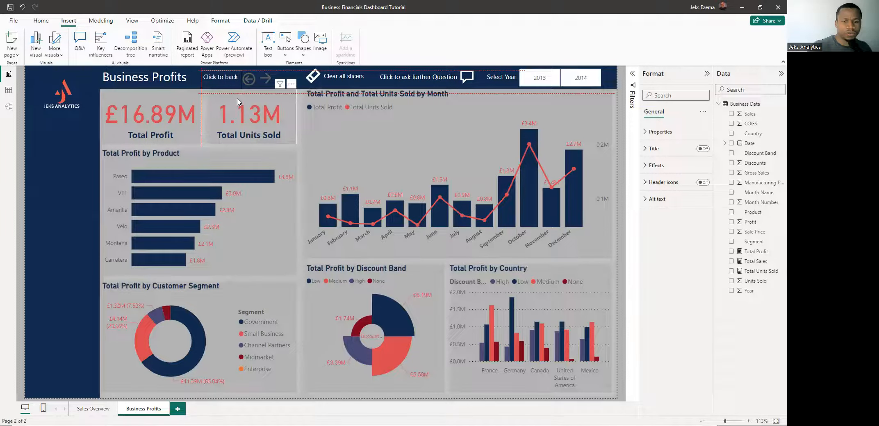
left_click_drag(238, 100, 236, 97)
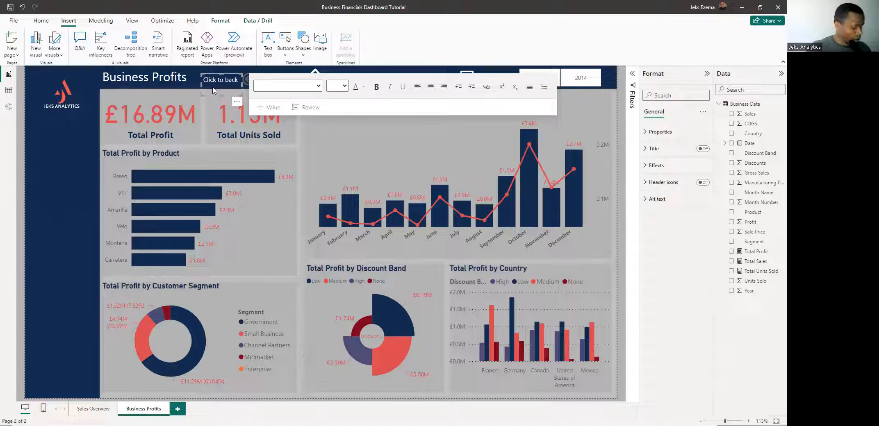
left_click(623, 113)
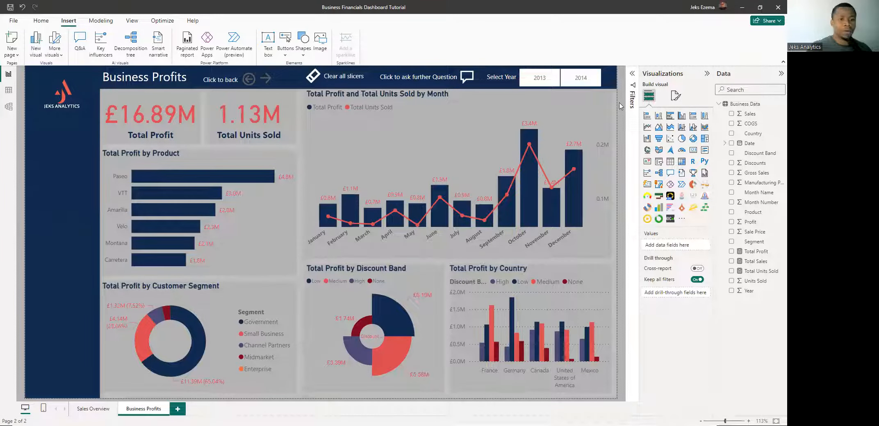
- Duplicate the "Click to back" label, place the copy just after the right arrow, reword it as "Next page", and narrow it to fit
key("ctrl+v")
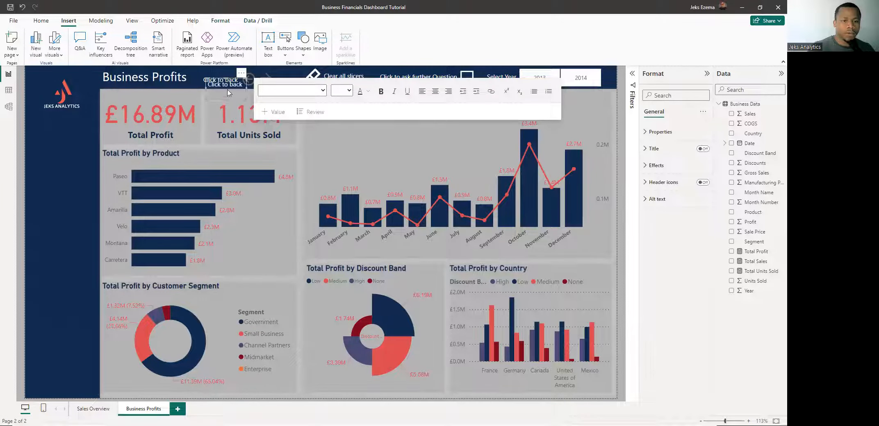
left_click_drag(228, 84, 305, 67)
left_click(288, 81)
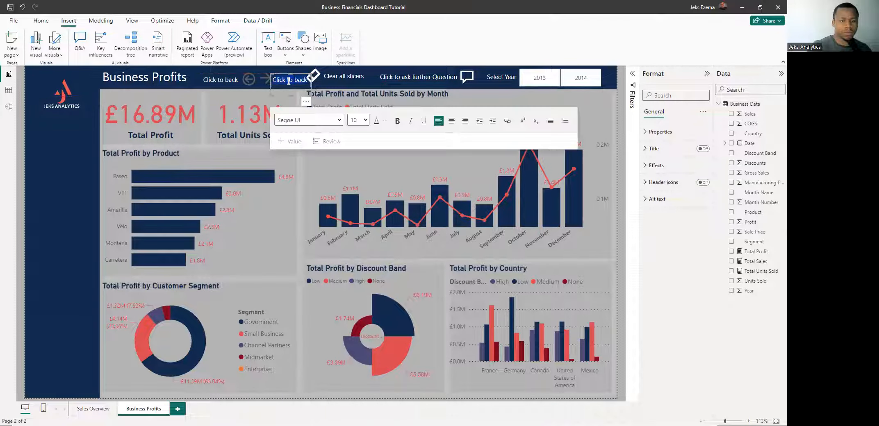
type("Next")
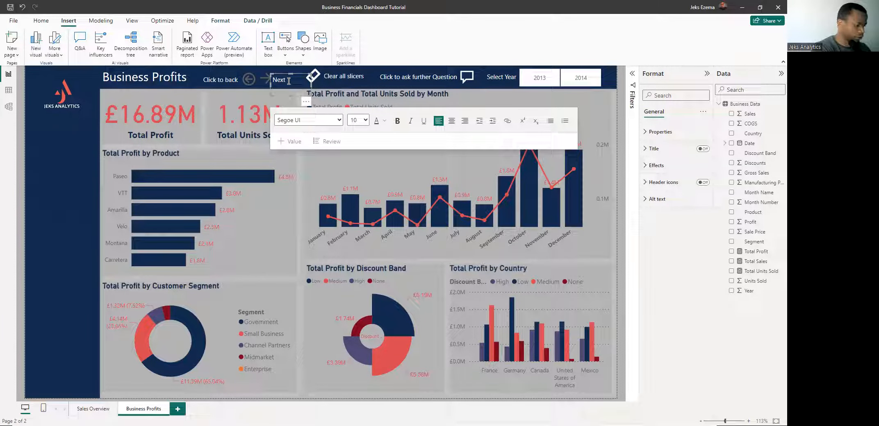
type(" page")
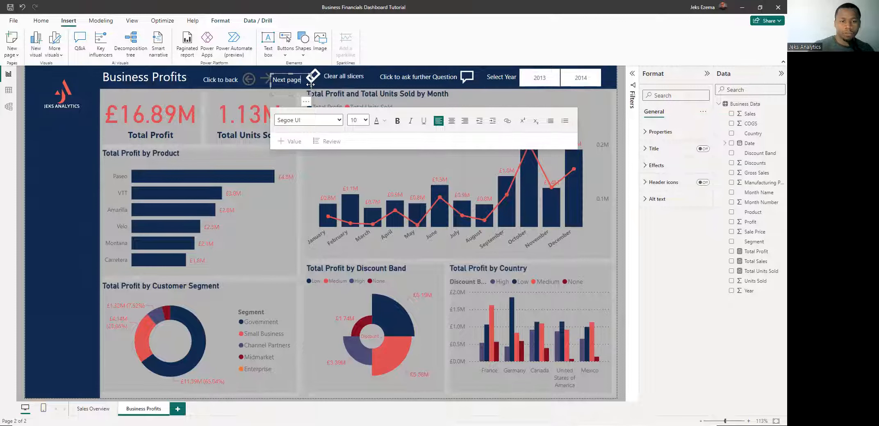
left_click_drag(308, 87, 304, 88)
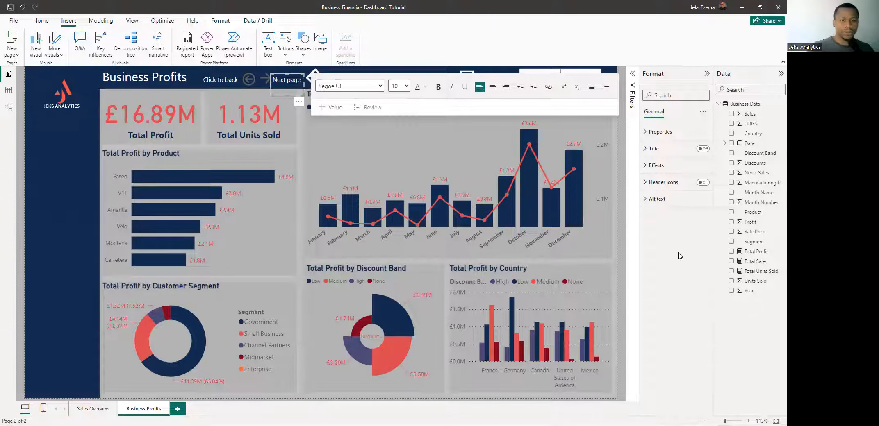
- Nudge the back arrow button closer to the "Click to back" label and set its icon line color to white
left_click(250, 82)
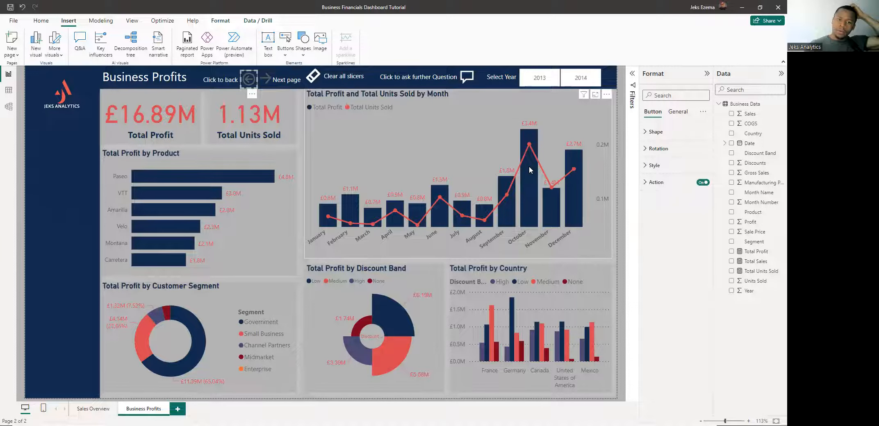
mouse_move(527, 164)
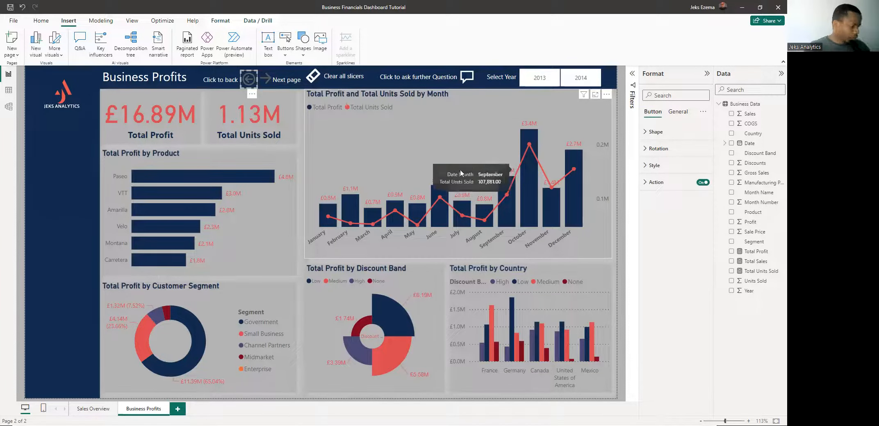
left_click(251, 97)
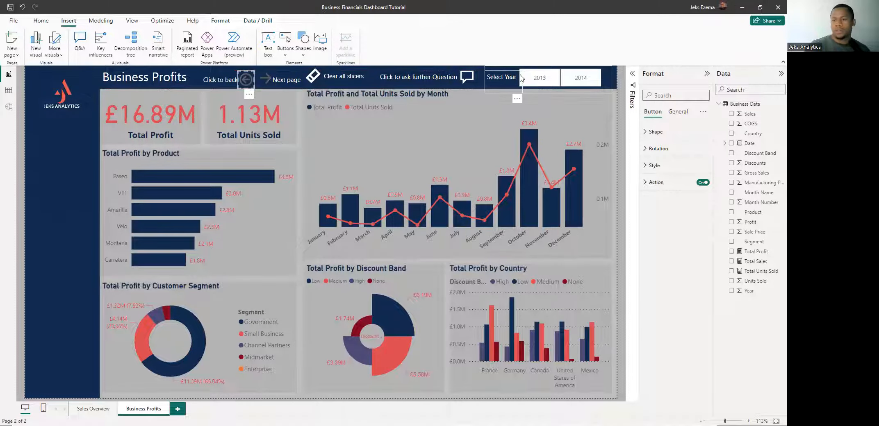
left_click(644, 167)
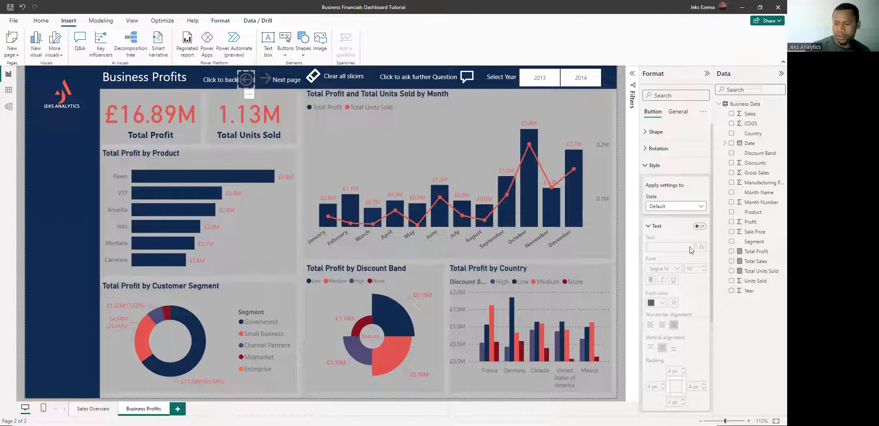
scroll(682, 290, "down", 3)
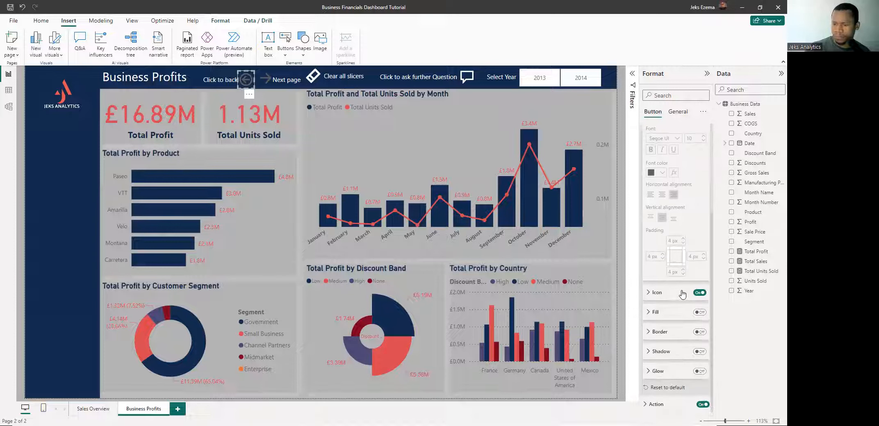
left_click(654, 294)
scroll(653, 295, "down", 4)
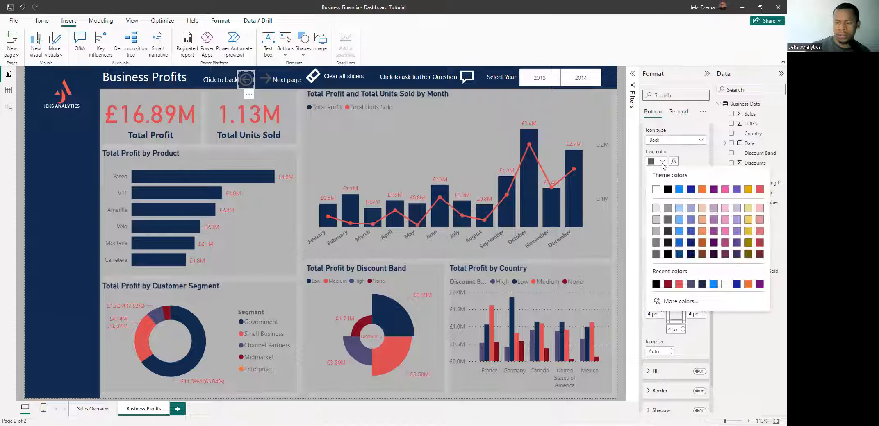
left_click(655, 189)
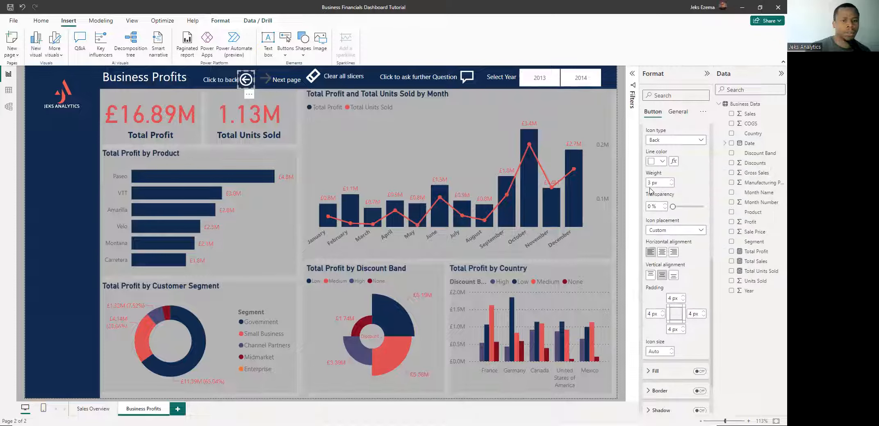
- Set the right arrow button's icon line color to white and narrow the button slightly
left_click(267, 81)
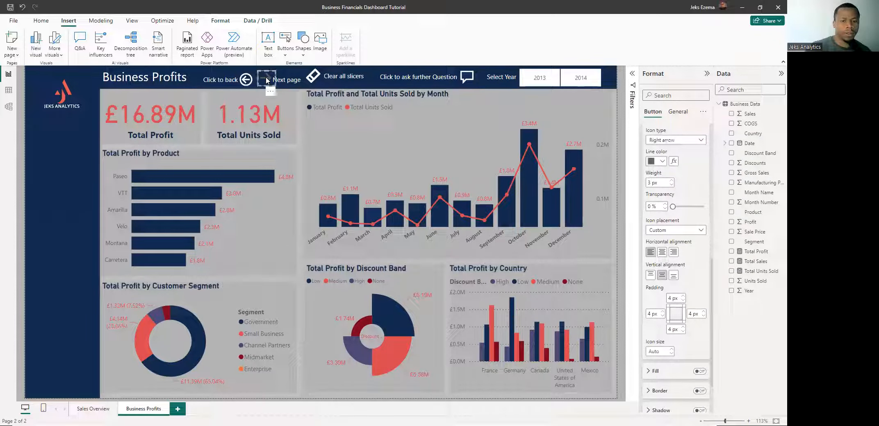
left_click(662, 161)
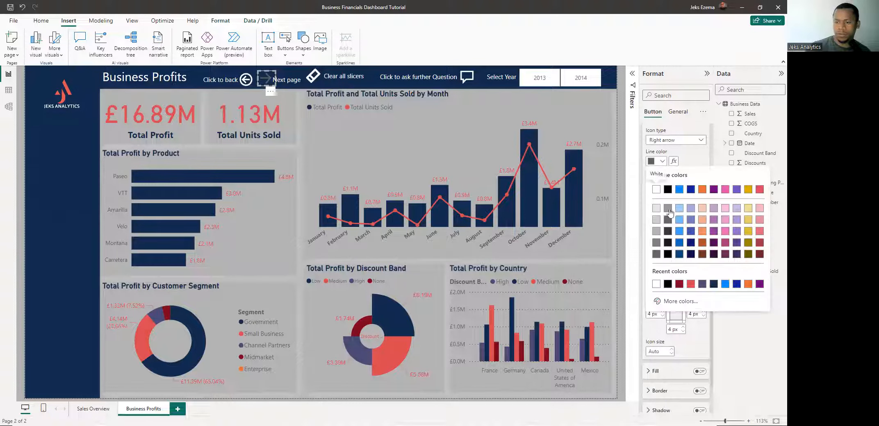
left_click(657, 189)
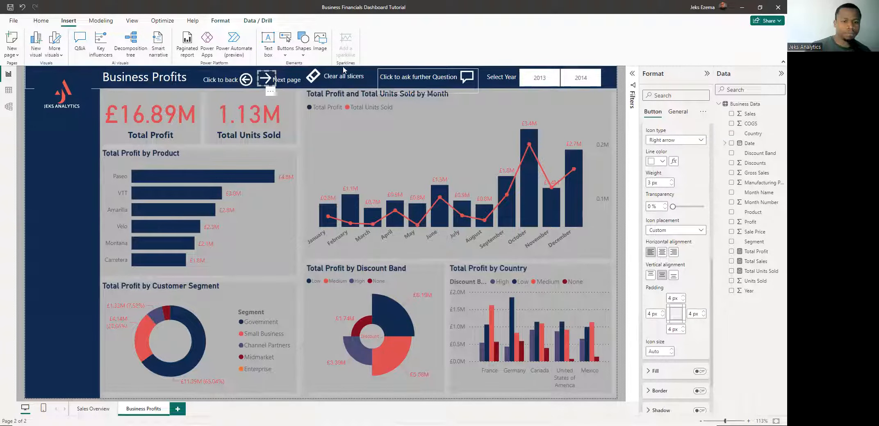
left_click_drag(272, 73, 274, 73)
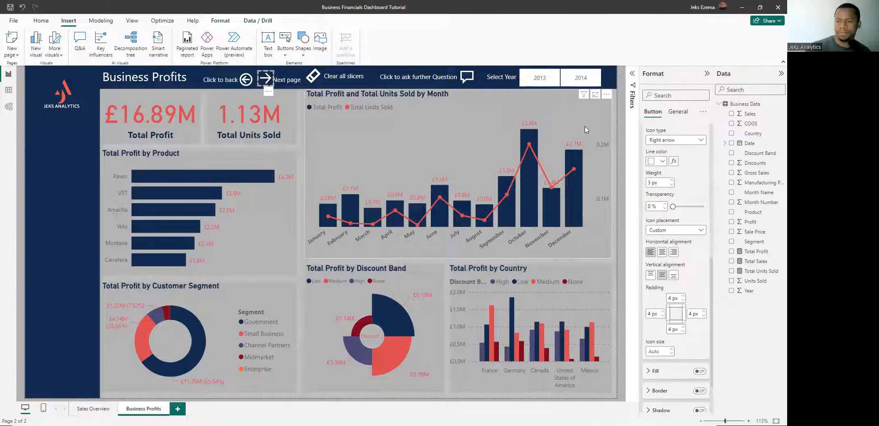
left_click(622, 126)
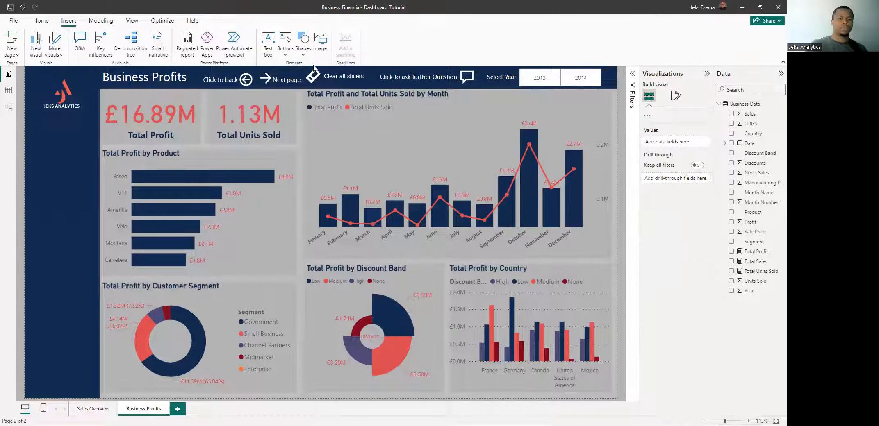
- Move the right arrow closer to the back arrow and bring the "Next page" label up beside it
left_click(268, 84)
left_click_drag(268, 84, 266, 83)
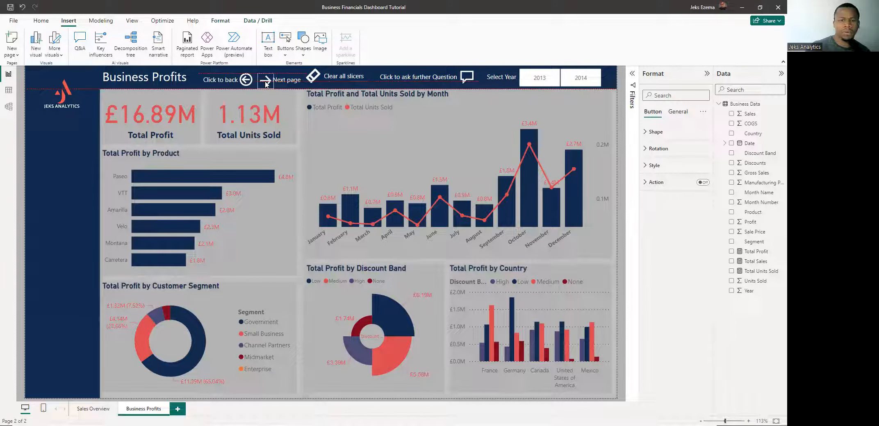
left_click_drag(265, 81, 264, 82)
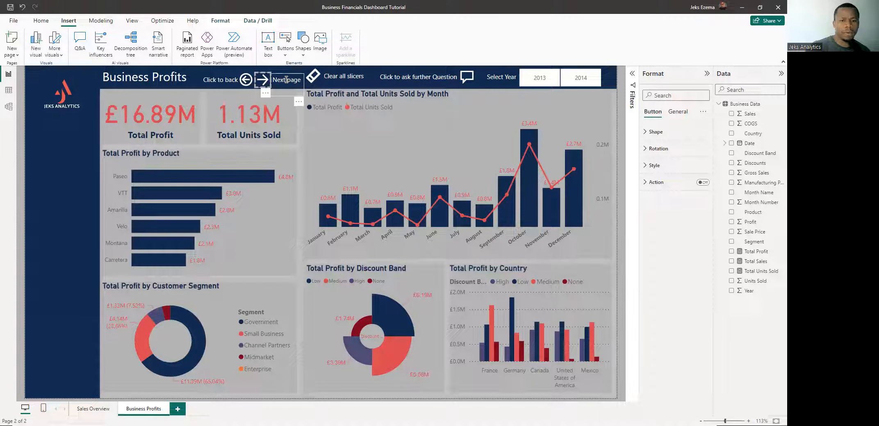
left_click_drag(301, 102, 297, 103)
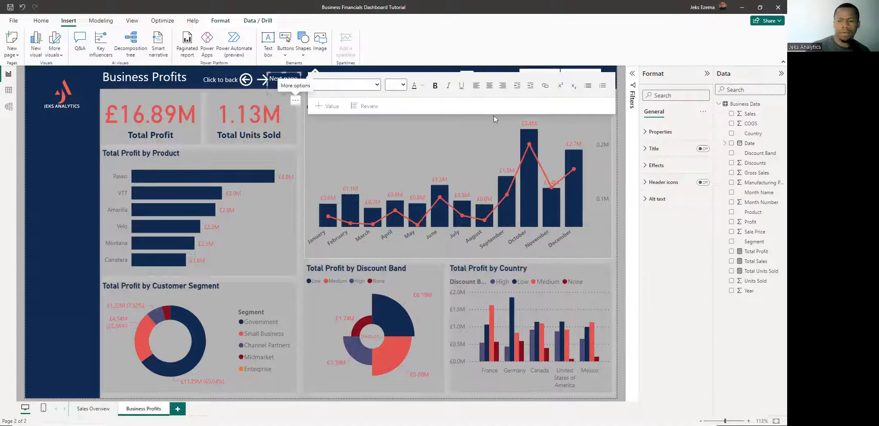
left_click(622, 146)
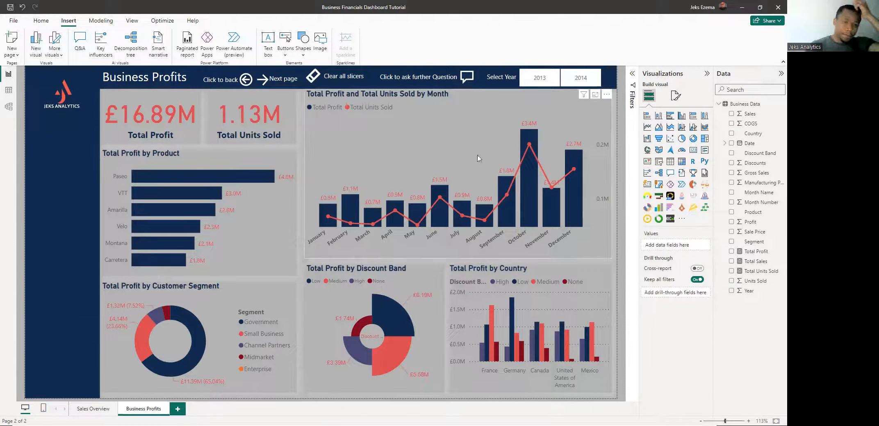
- Examine the action settings of the back arrow and right arrow buttons in the header
left_click(246, 82)
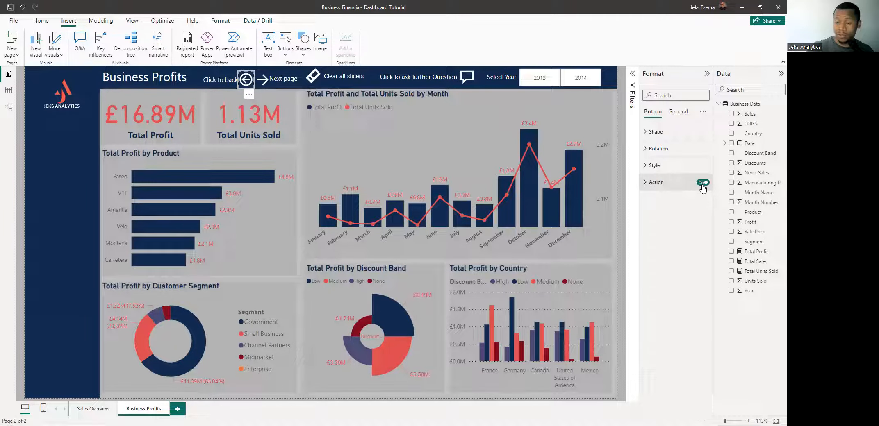
left_click(260, 82)
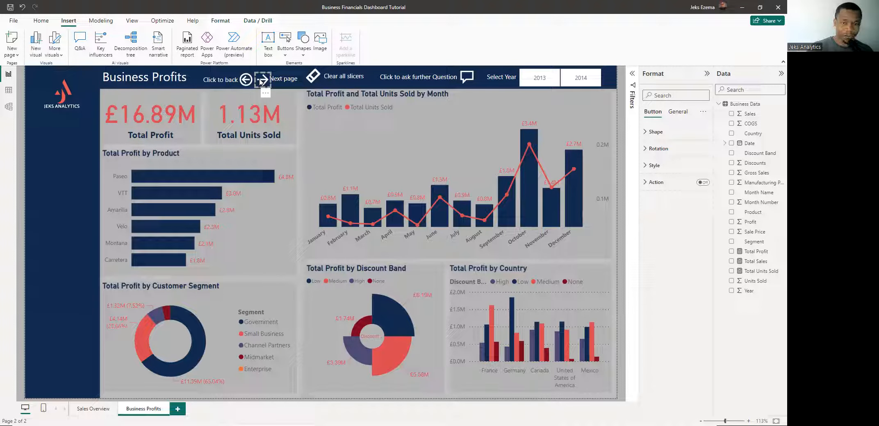
left_click(246, 79)
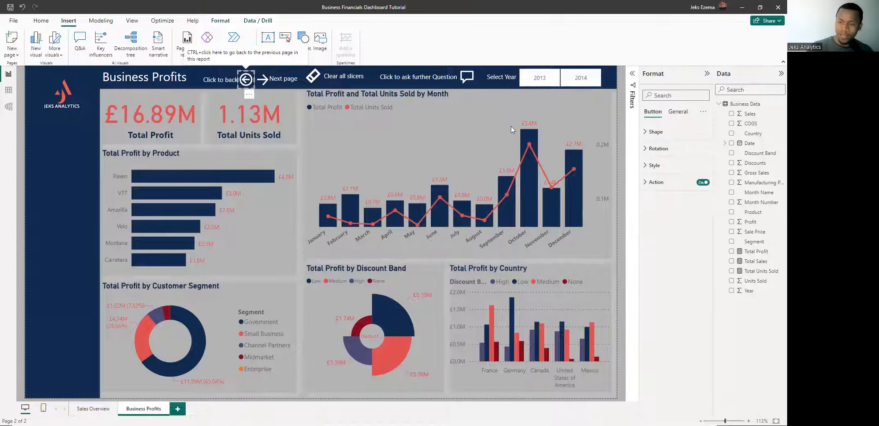
left_click(648, 184)
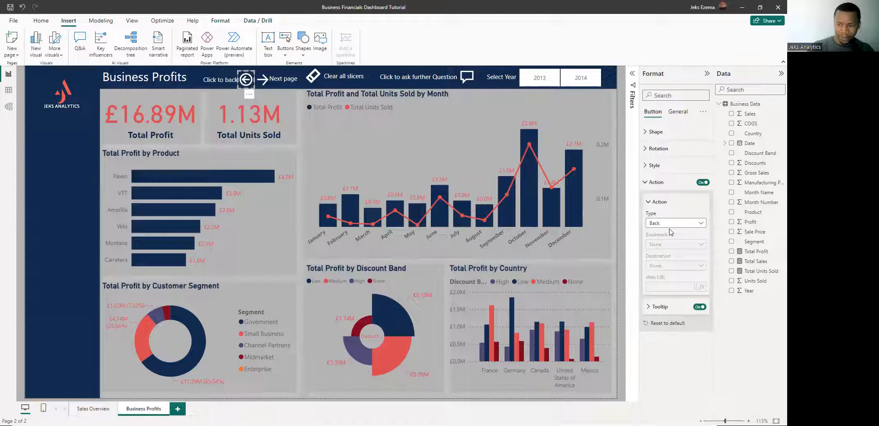
left_click(264, 82)
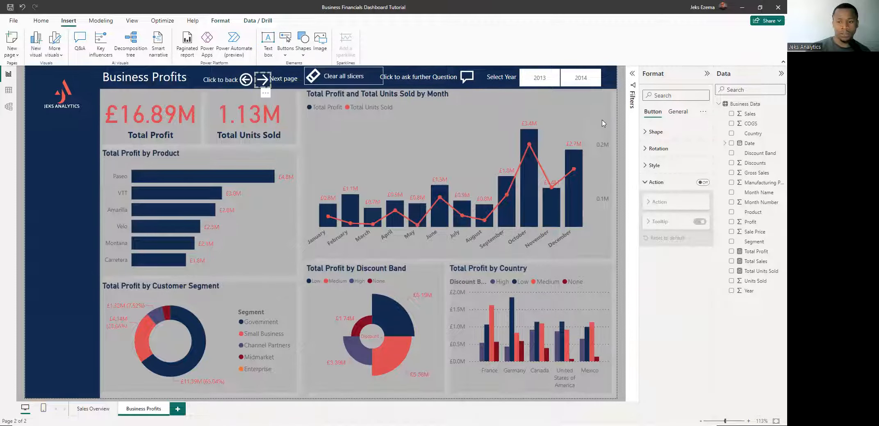
left_click(207, 67)
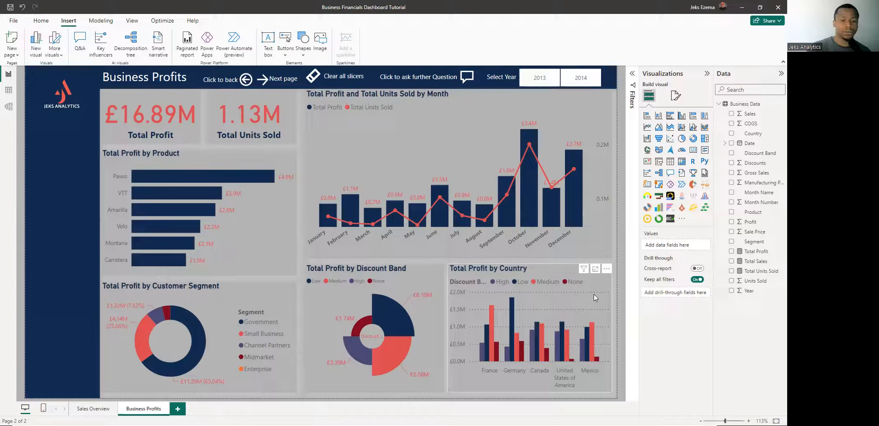
- Narrow the "Business Profits" heading text box slightly so it clears the "Click to back" label
mouse_move(400, 225)
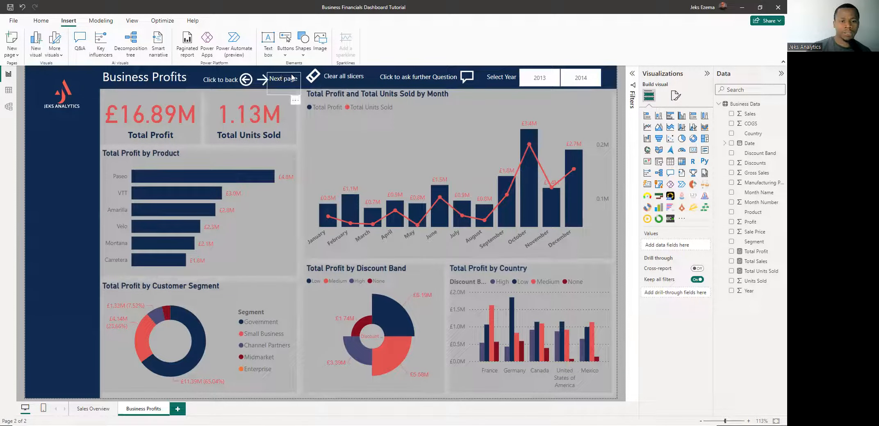
left_click(204, 79)
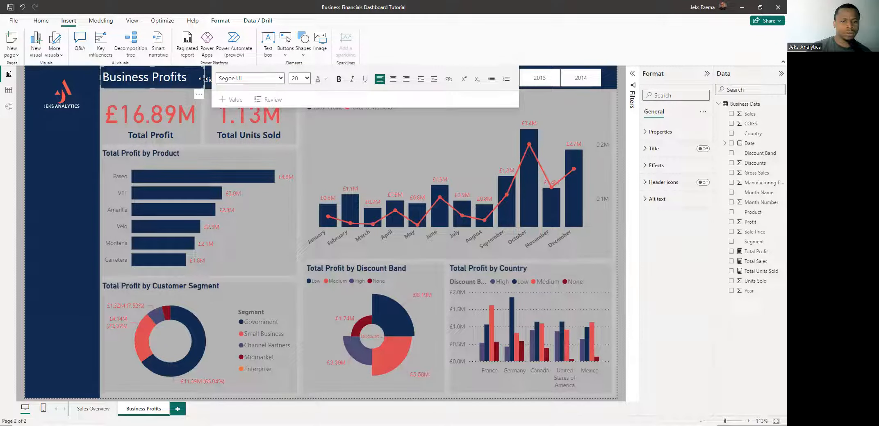
left_click_drag(201, 79, 195, 80)
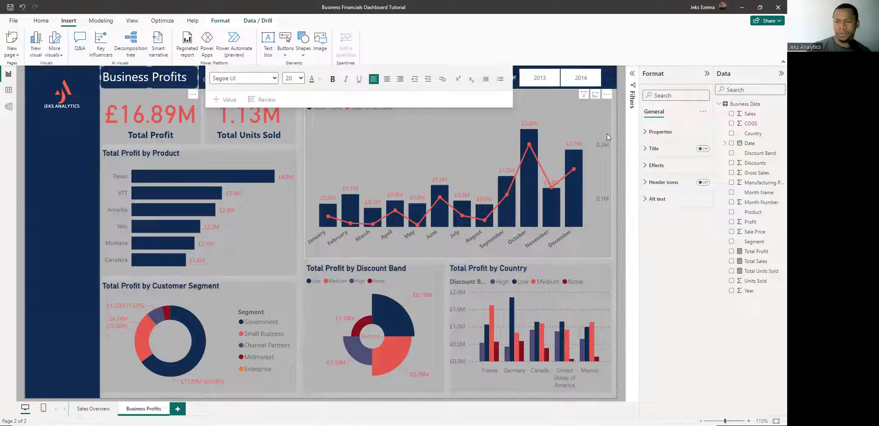
left_click(301, 113)
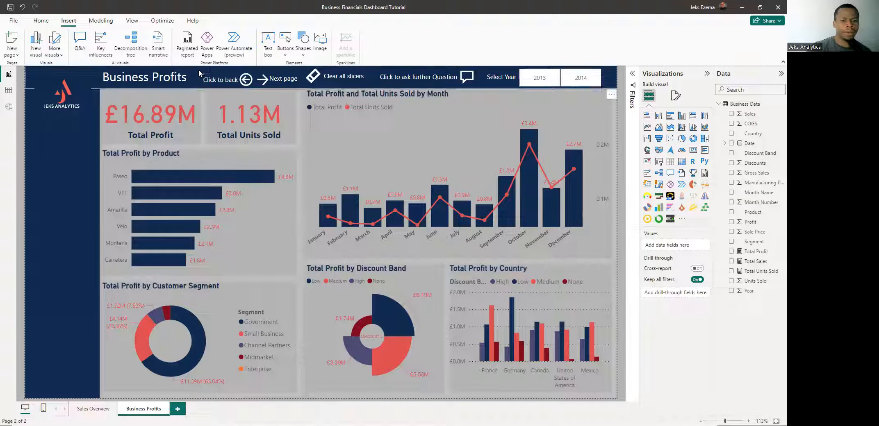
left_click_drag(201, 70, 228, 78)
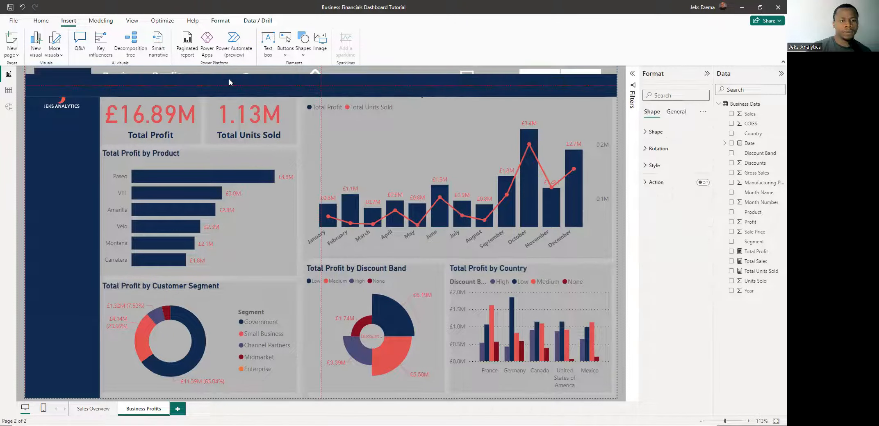
left_click(22, 7)
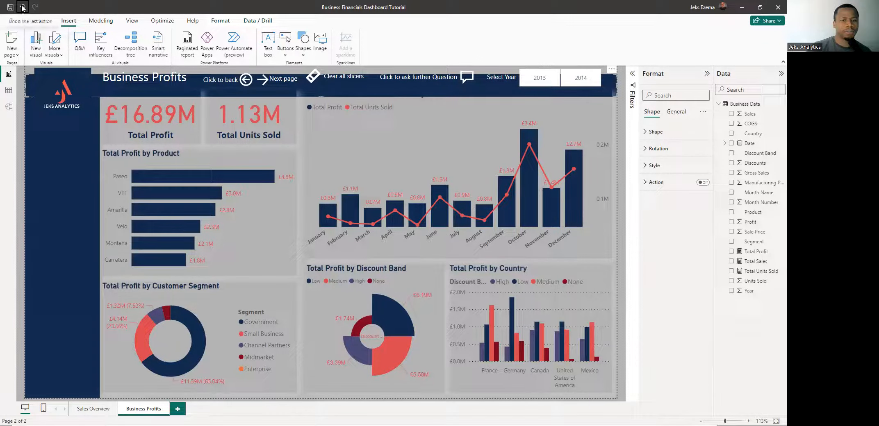
left_click(22, 7)
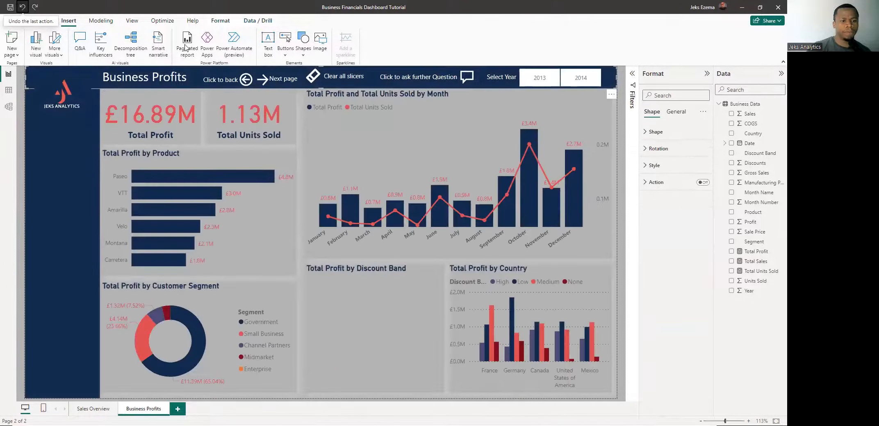
left_click(621, 153)
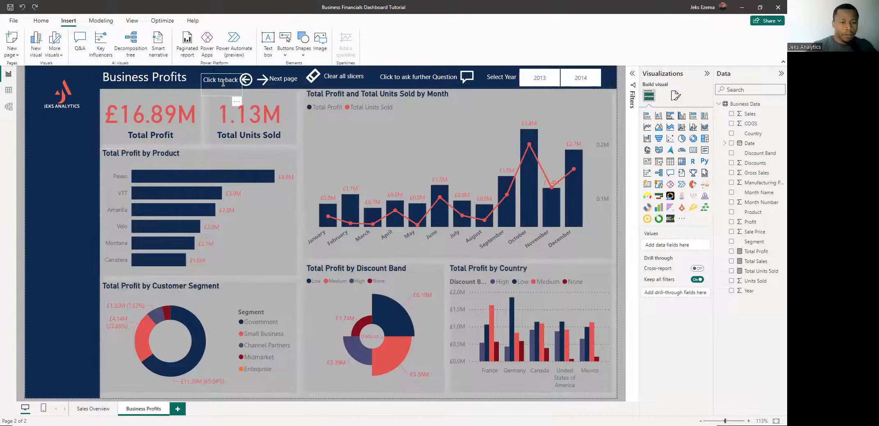
- Group the back arrow button with the "Click to back" label
left_click(246, 82)
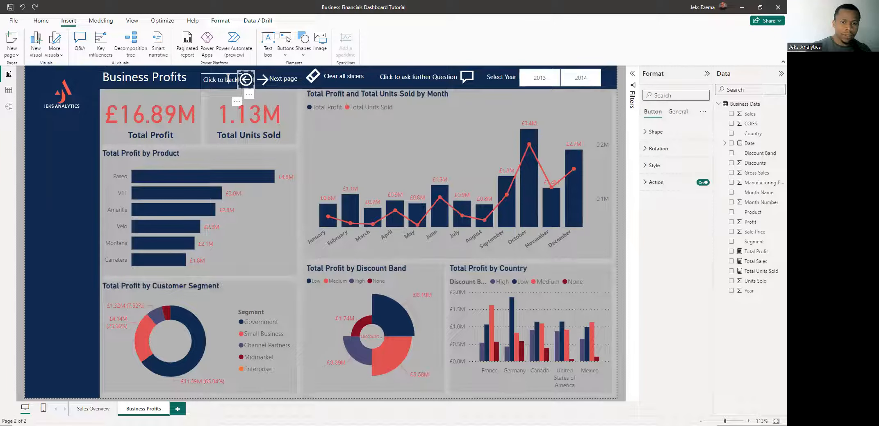
left_click(228, 78, "ctrl")
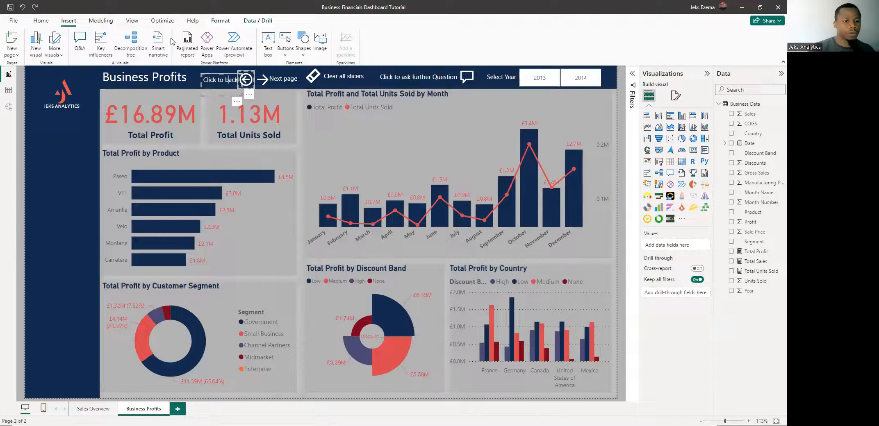
left_click(220, 21)
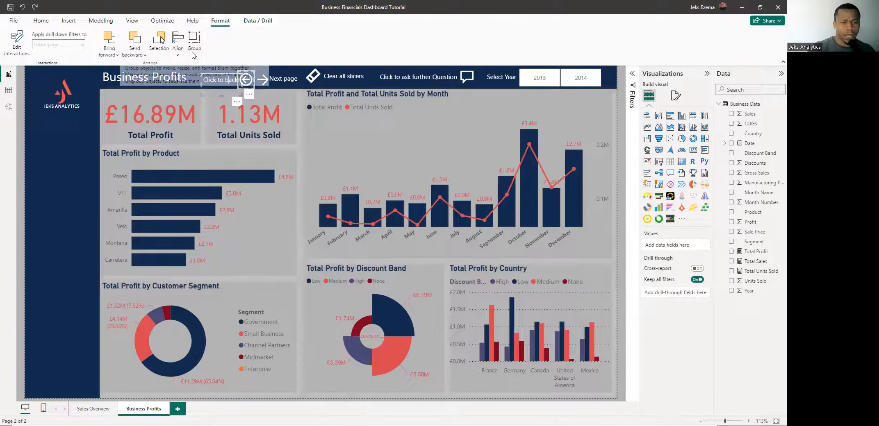
left_click(193, 48)
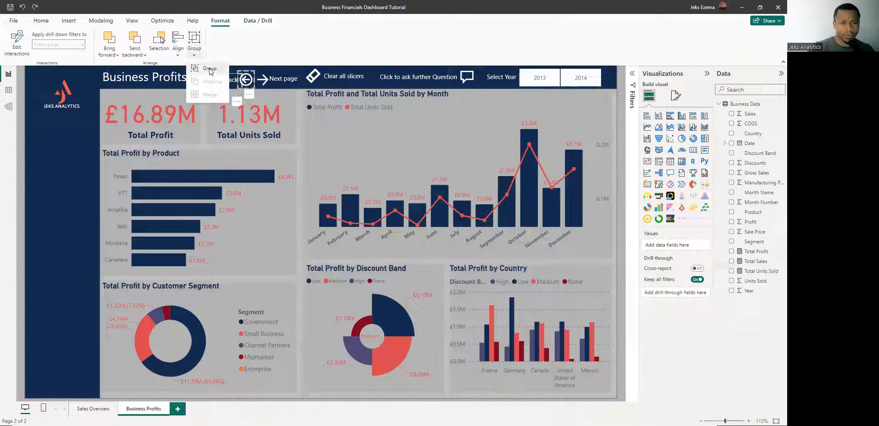
left_click(211, 70)
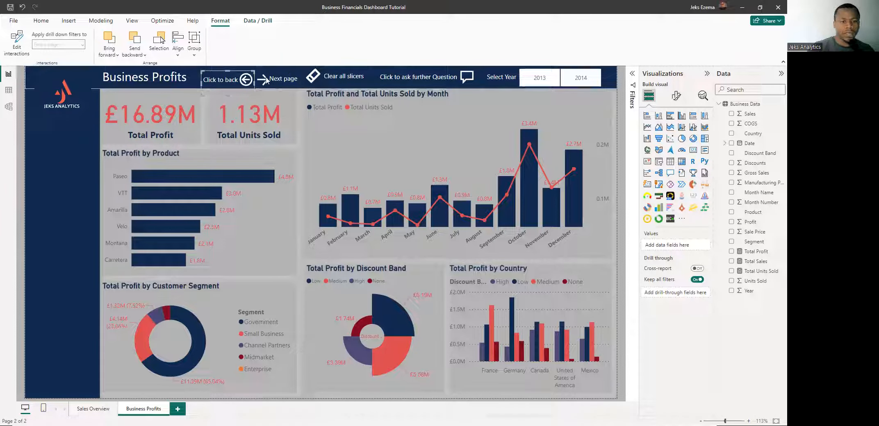
- Group the right arrow button with the "Next page" label
left_click(264, 80)
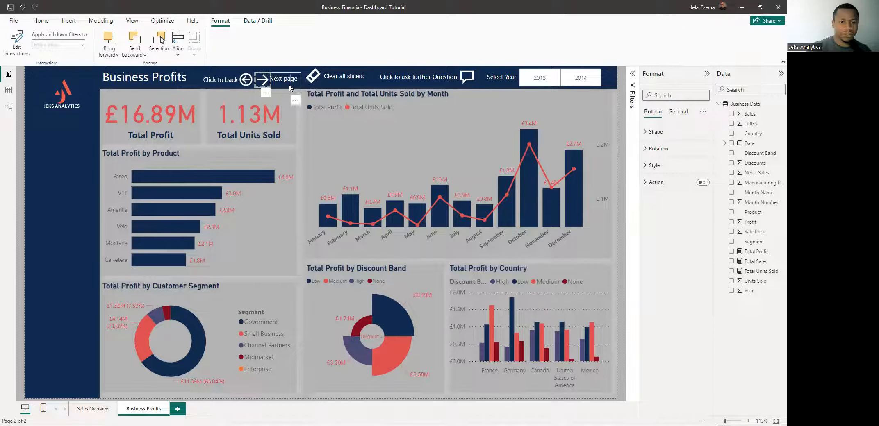
left_click(289, 88, "ctrl")
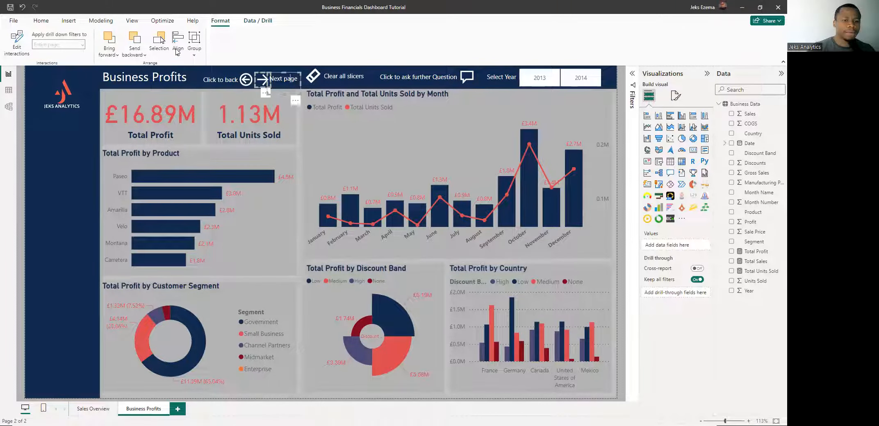
left_click(194, 46)
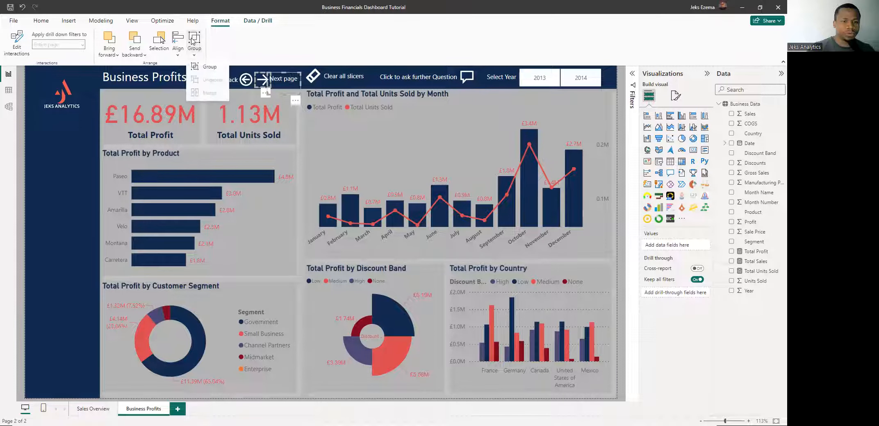
left_click(207, 70)
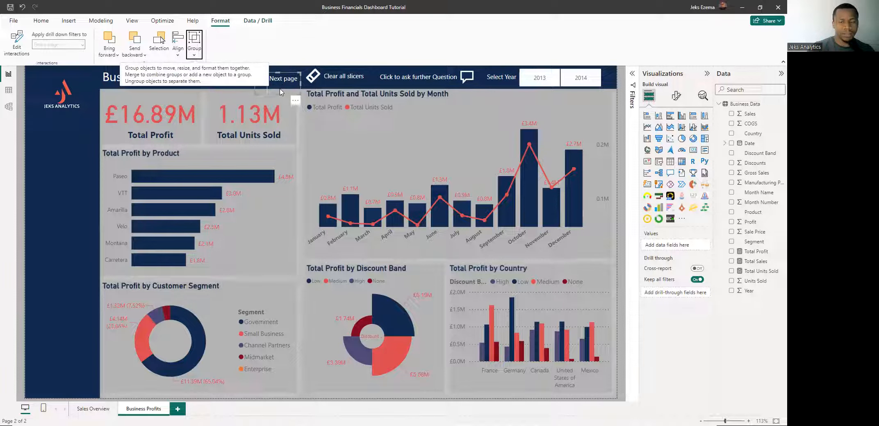
left_click(619, 155)
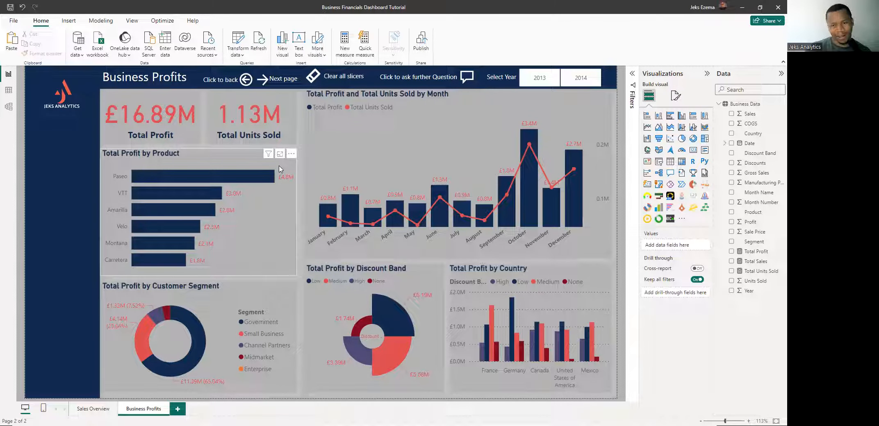
- Add Total Units Sold to the tooltips of the Total Profit by Product bar chart
left_click(281, 270)
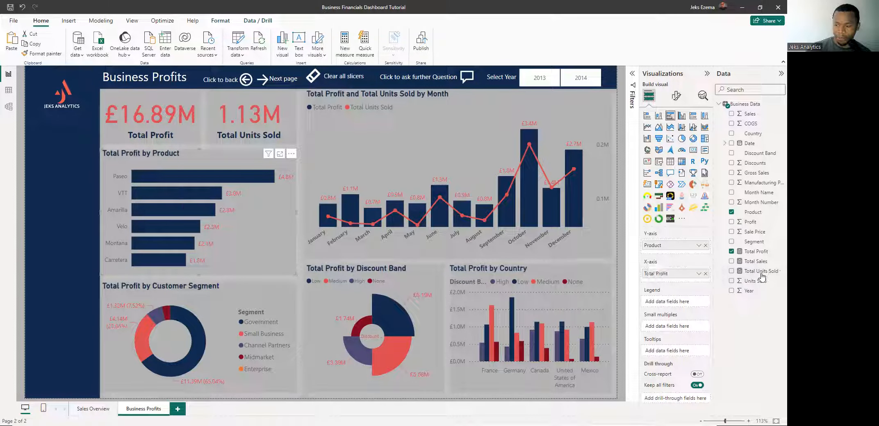
left_click_drag(758, 275, 688, 355)
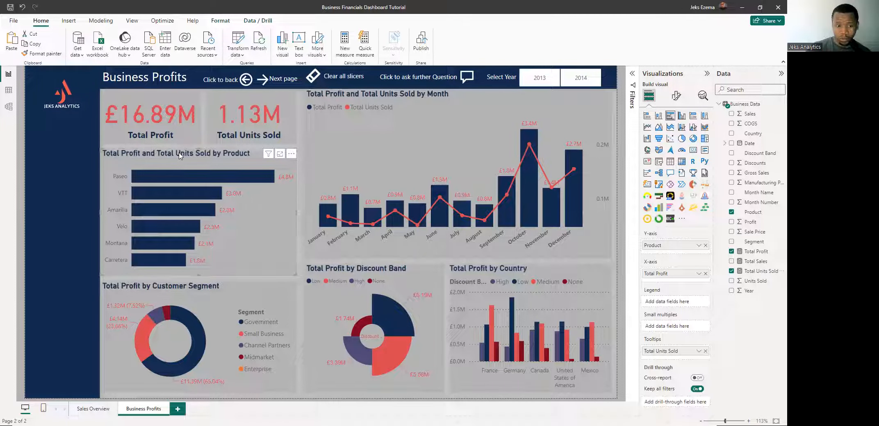
- Add Total Units Sold as a tooltip field to the Total Profit by Customer Segment and Total Profit by Country charts
left_click(288, 385)
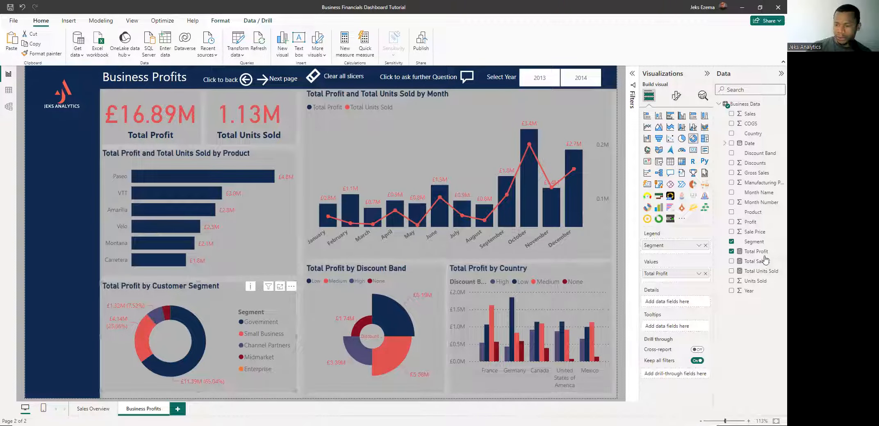
left_click_drag(763, 277, 691, 333)
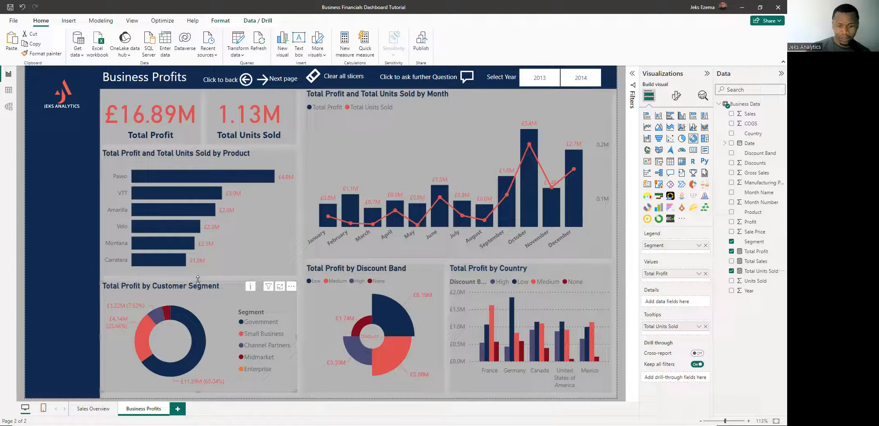
left_click(313, 383)
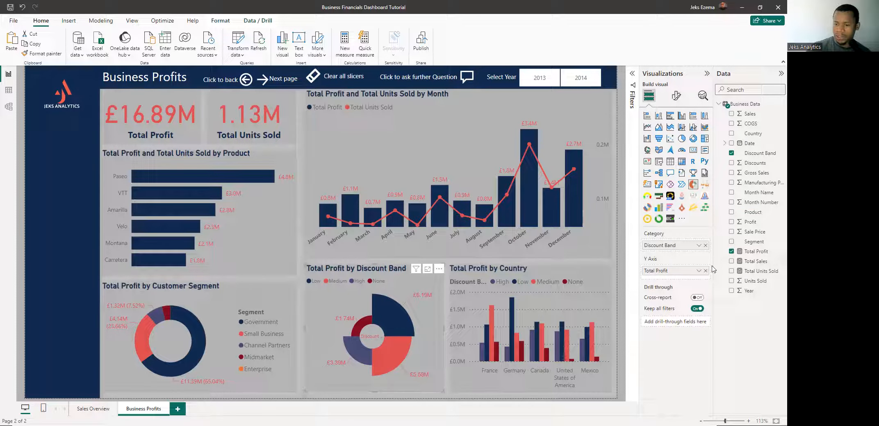
mouse_move(390, 310)
left_click(464, 384)
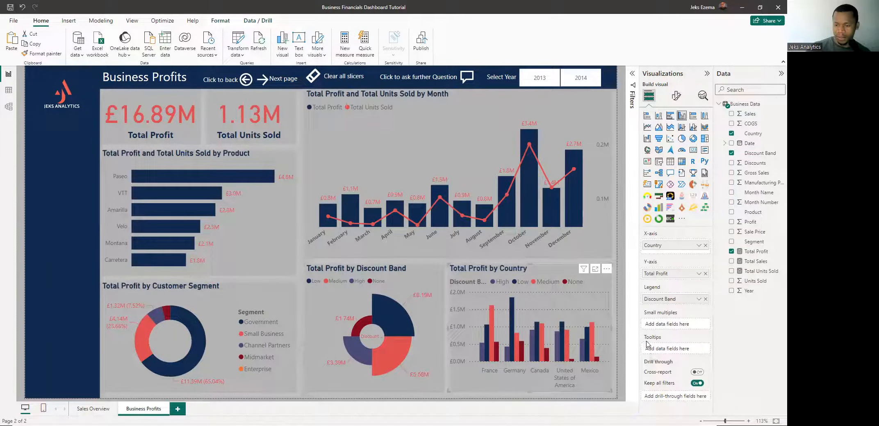
left_click(438, 387)
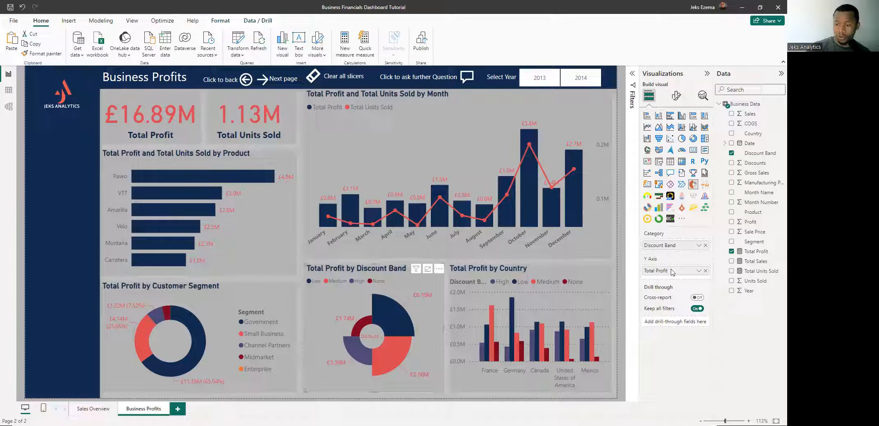
left_click(457, 382)
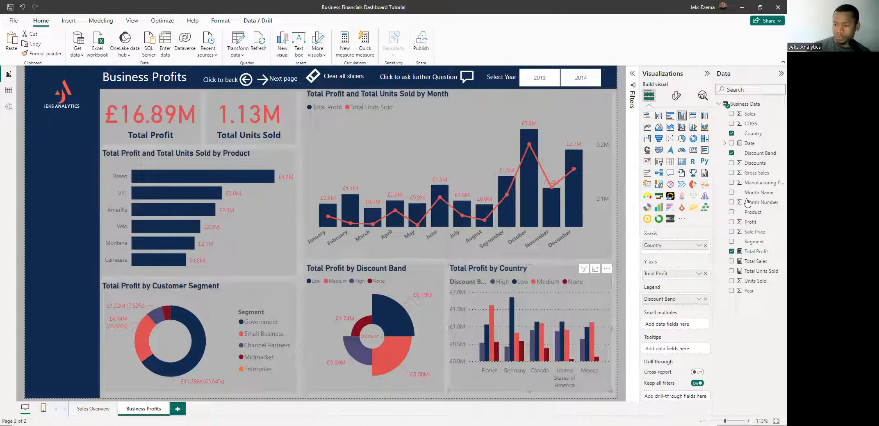
left_click_drag(764, 274, 694, 354)
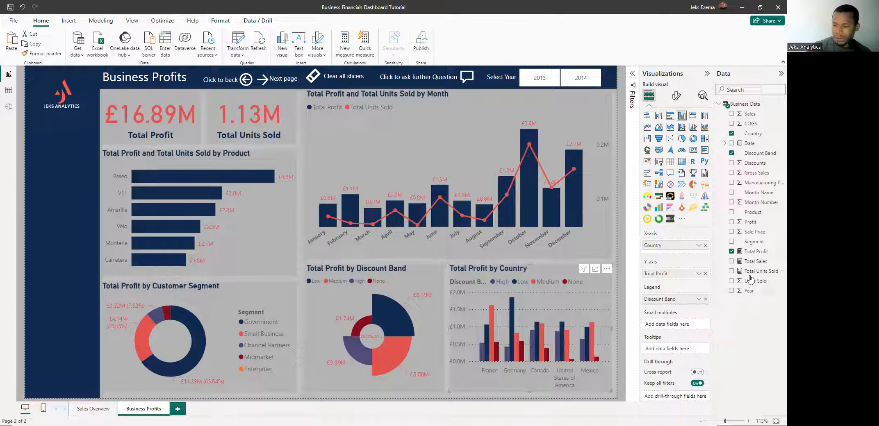
left_click_drag(752, 275, 669, 352)
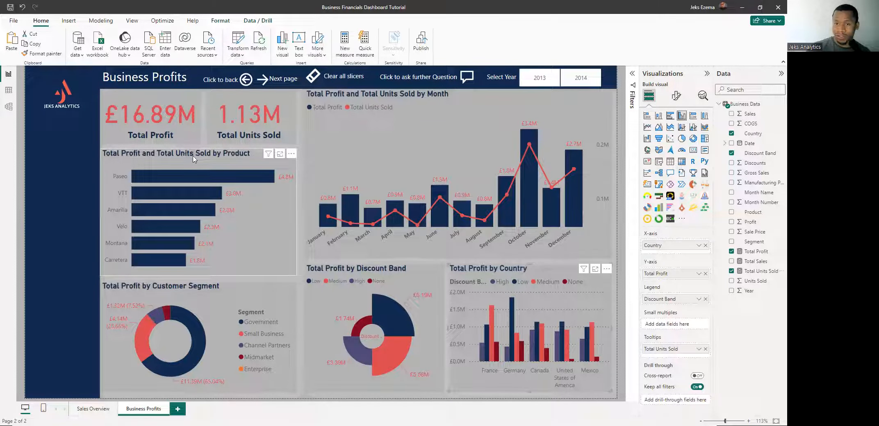
- Check the fields of the month and product charts and the tooltips on Germany's columns in the Total Profit by Country chart
left_click(595, 244)
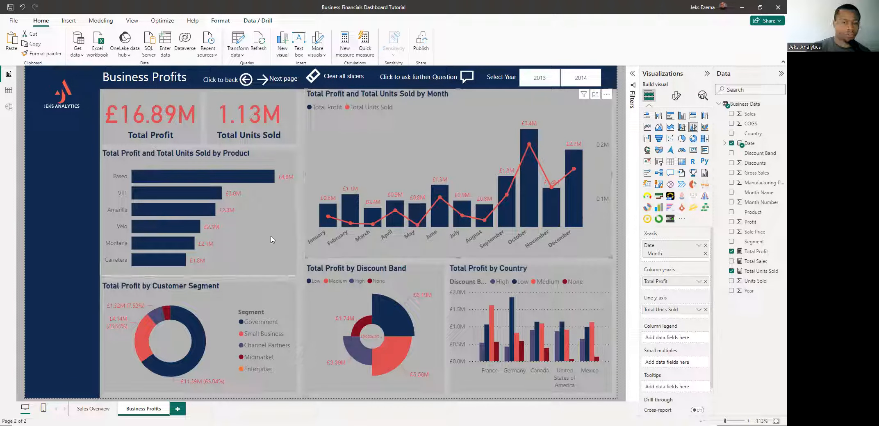
left_click(274, 252)
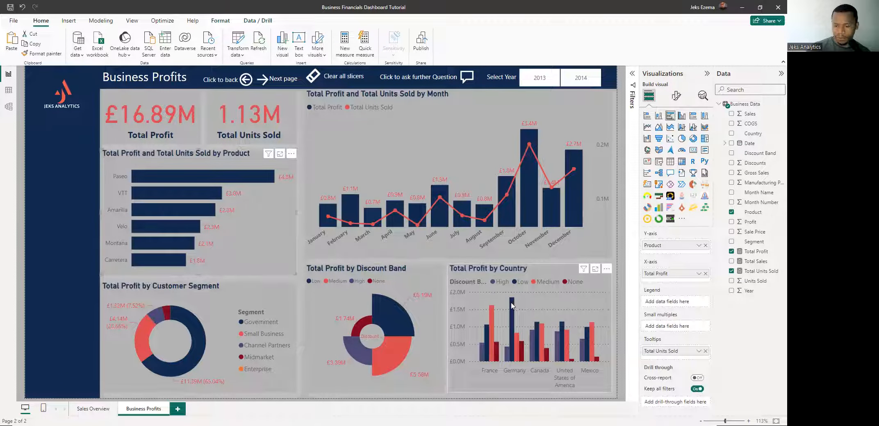
mouse_move(511, 305)
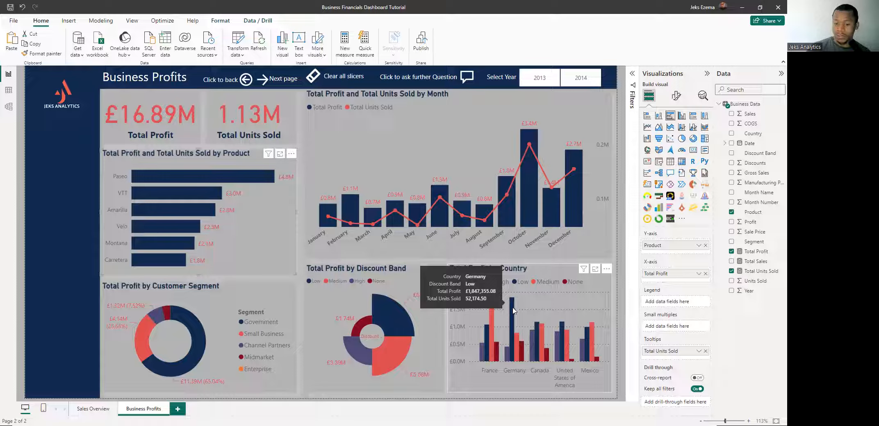
mouse_move(517, 342)
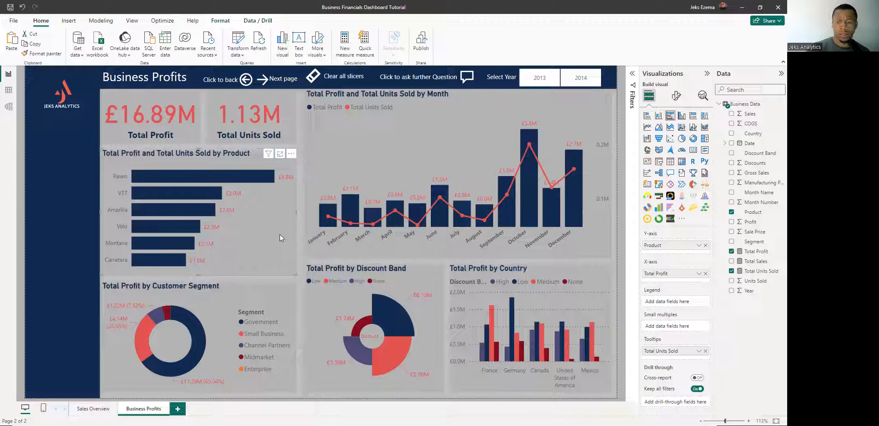
- Shorten the product bar chart's title to "Total Profit by Product"
left_click(675, 96)
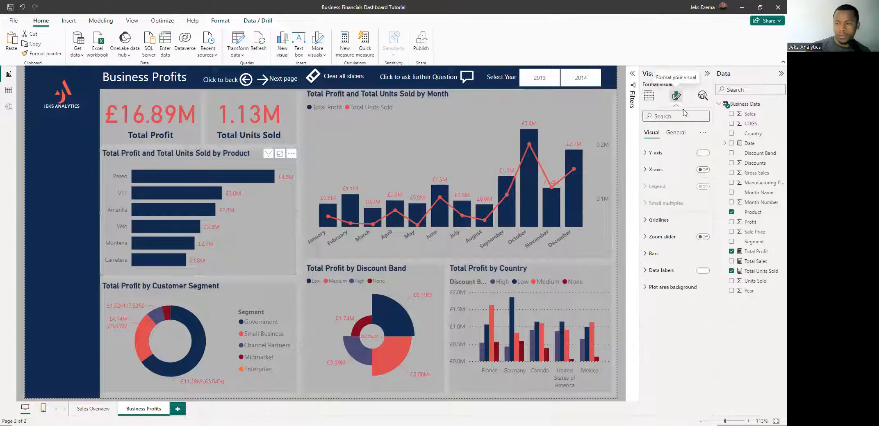
left_click(676, 134)
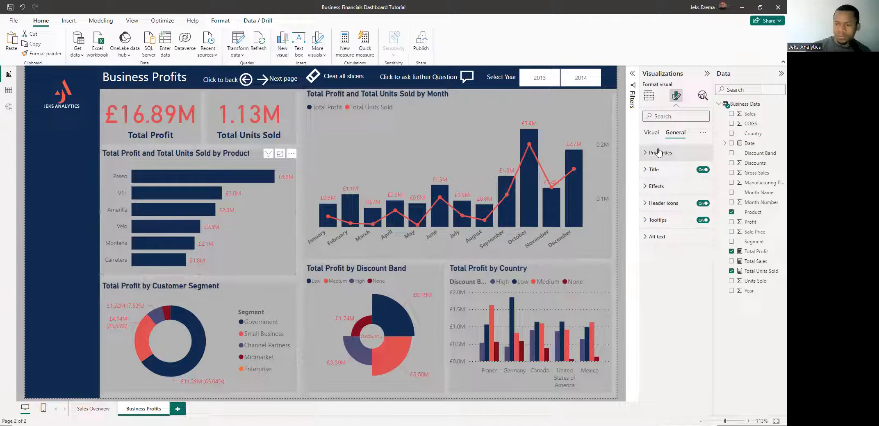
left_click(645, 172)
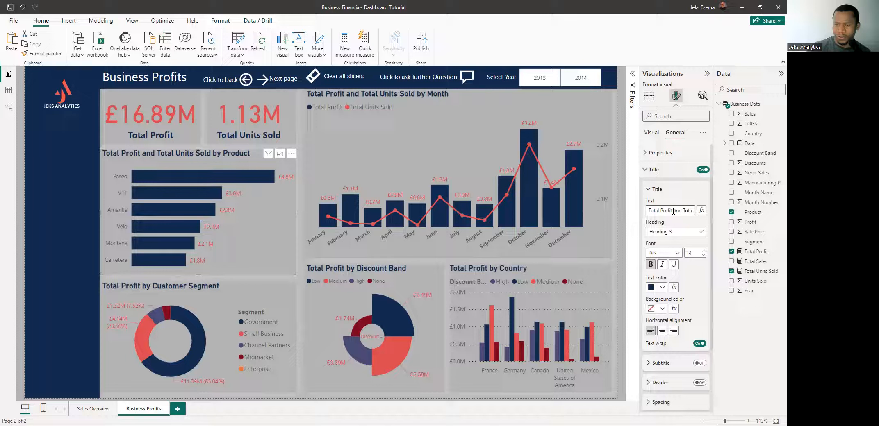
key("Delete")
key("Delete")
key("Delete")
key("Delete")
key("Delete")
key("Delete")
key("Delete")
key("Delete")
key("Delete")
key("Delete")
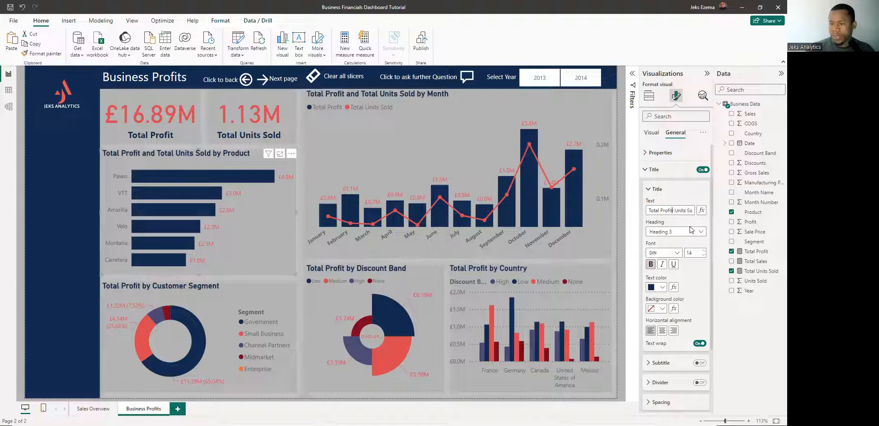
key("Delete")
key("Delete")
key("Delete")
key("Delete")
key("Delete")
key("Delete")
key("Delete")
key("Delete")
key("Delete")
key("Delete")
key("Delete")
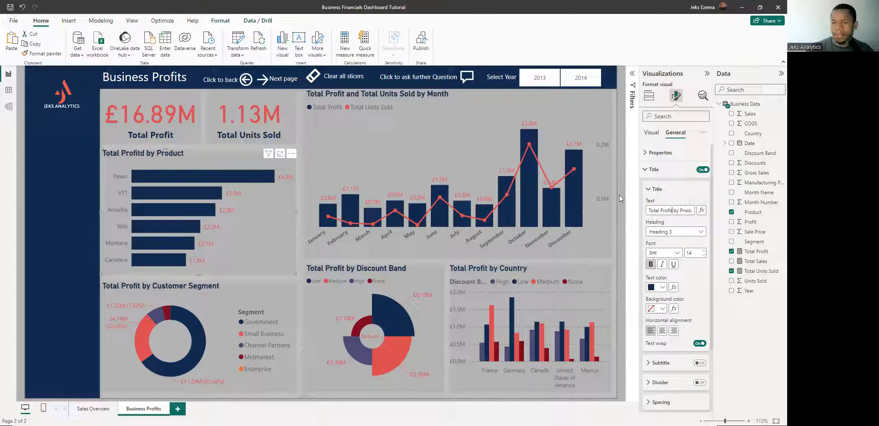
left_click(623, 191)
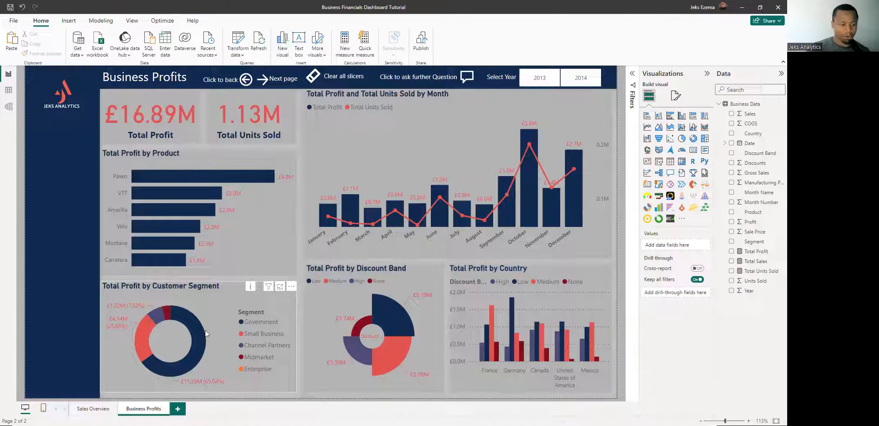
left_click(278, 314)
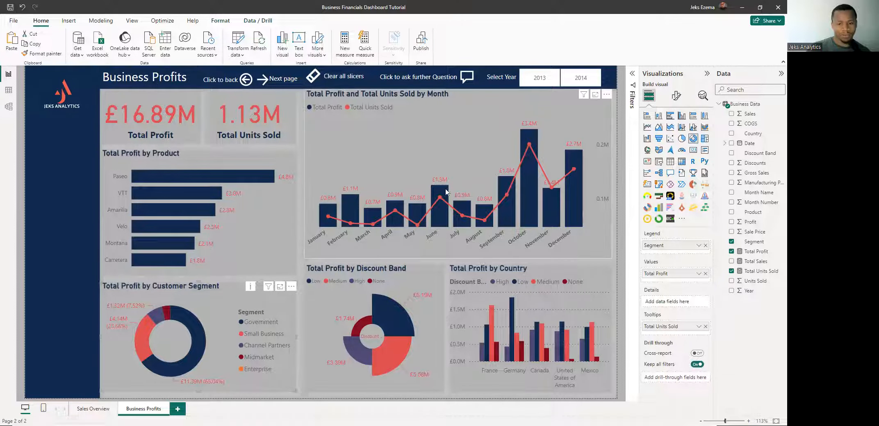
left_click(620, 173)
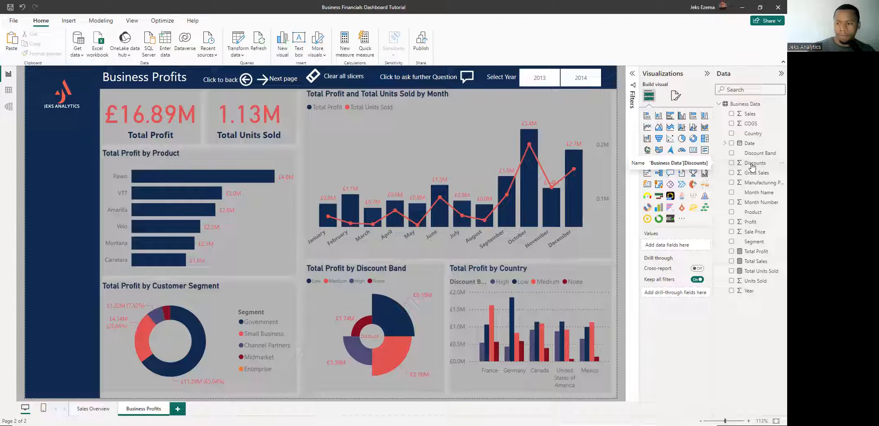
right_click(142, 409)
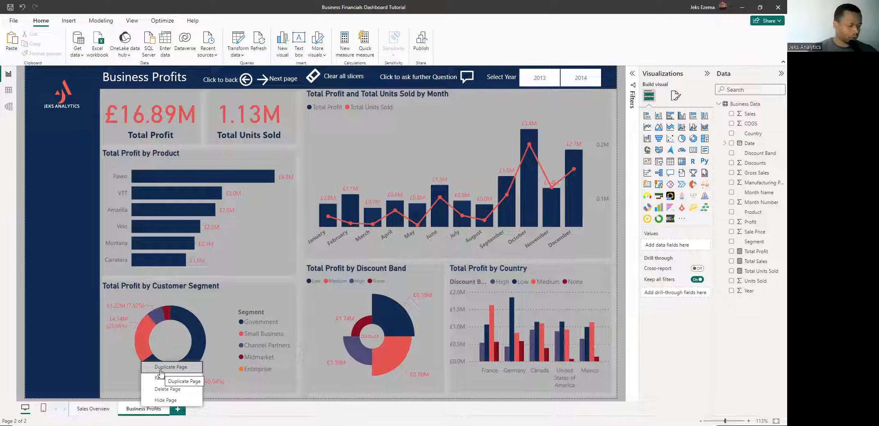
- Try bold text and font size 10 for the X-axis labels of the Total Profit by Country chart, and revert both
left_click(594, 384)
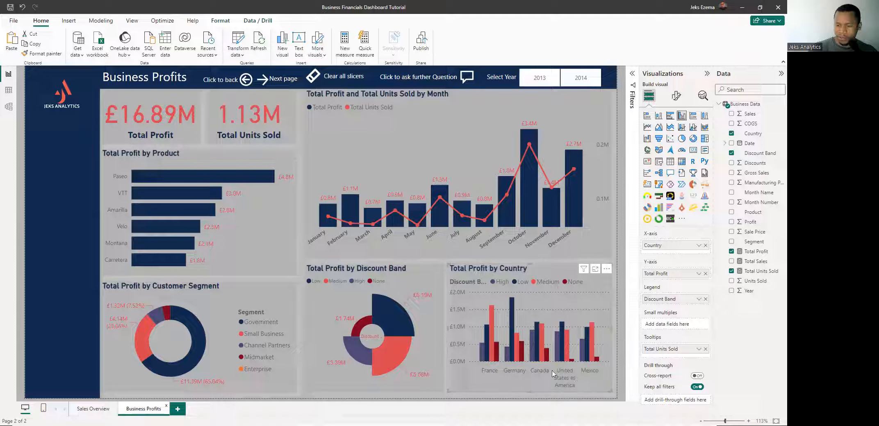
left_click(675, 97)
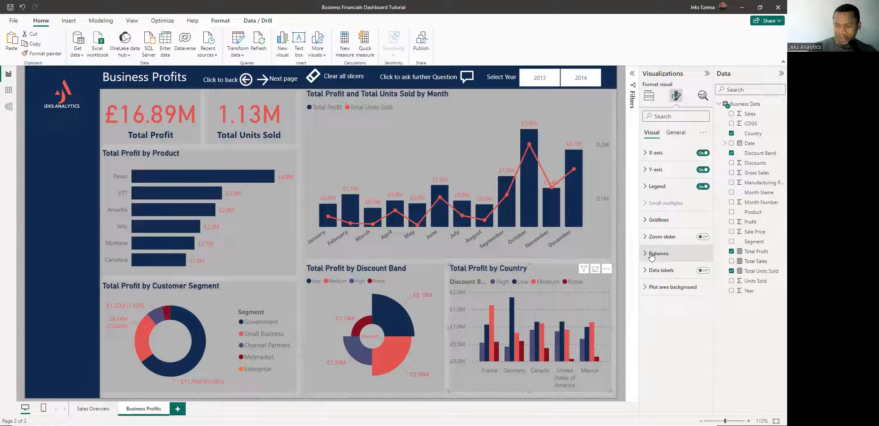
left_click(644, 155)
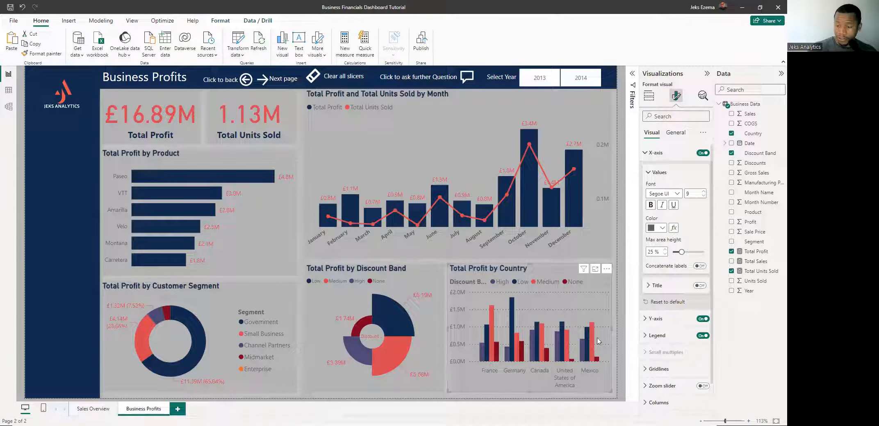
left_click(651, 208)
left_click(651, 207)
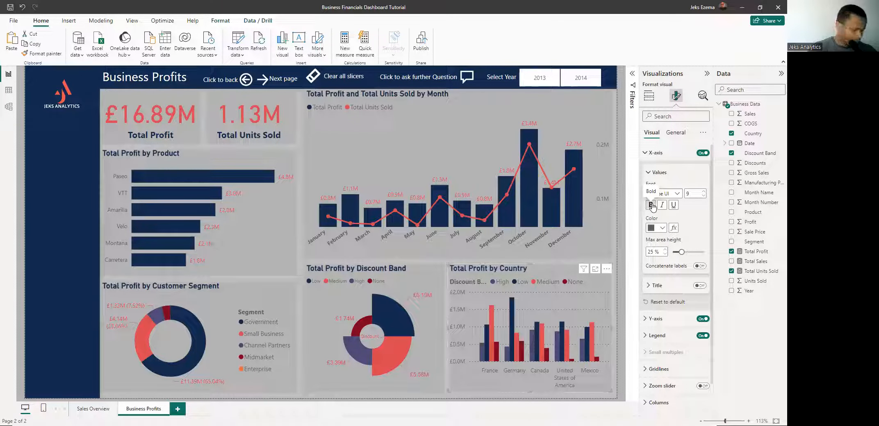
left_click(704, 191)
left_click(704, 196)
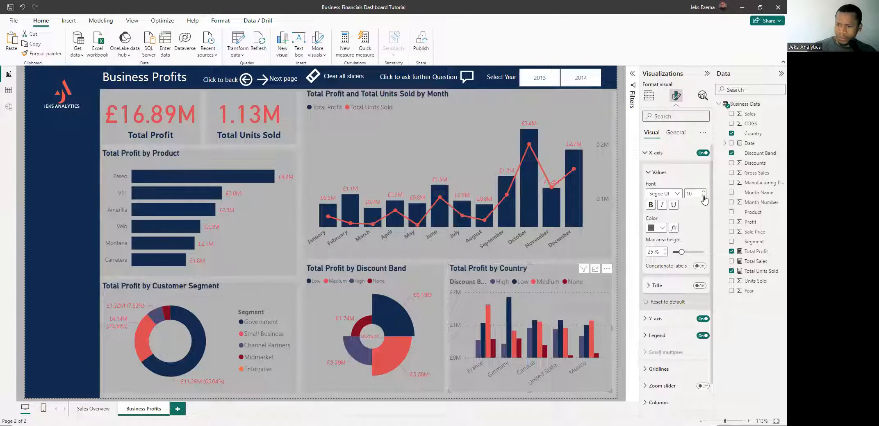
left_click(623, 252)
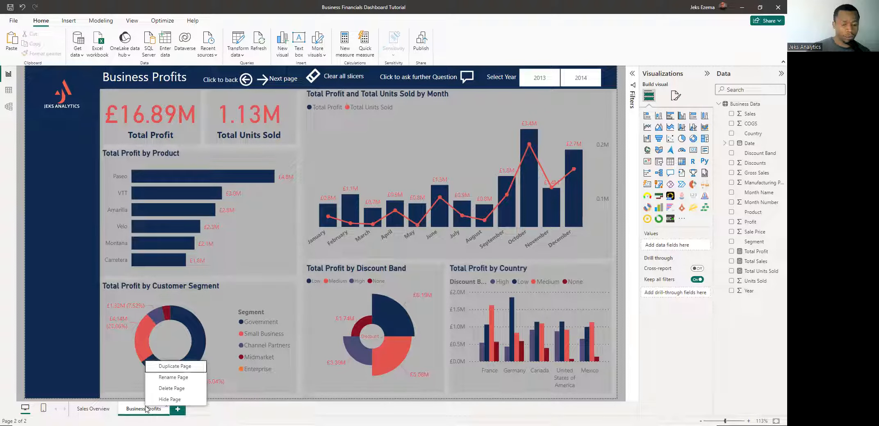
- Duplicate the Business Profits page and rename the copy "Product Discounts"
left_click(173, 367)
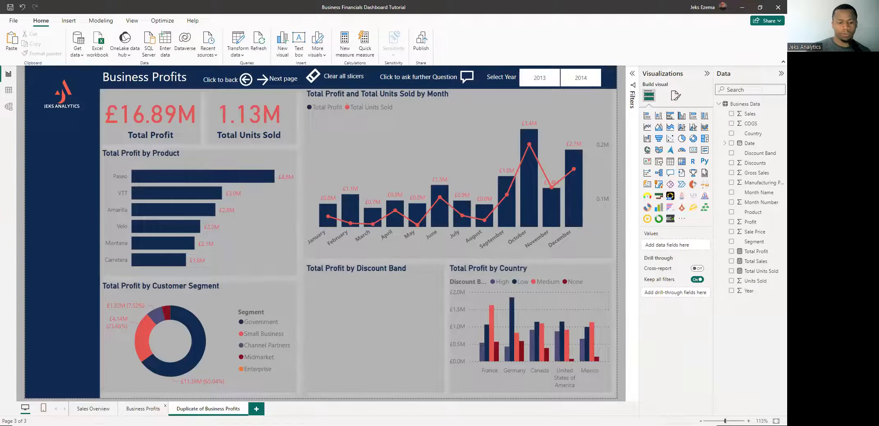
double_click(196, 411)
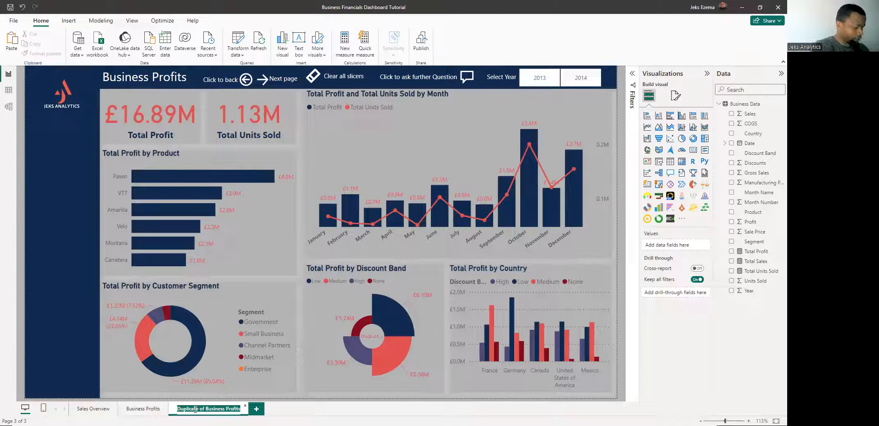
type("Product Discounts")
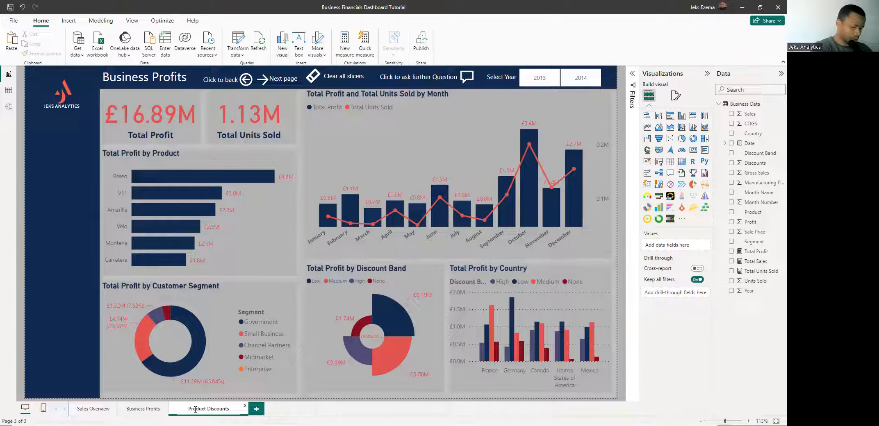
key("Return")
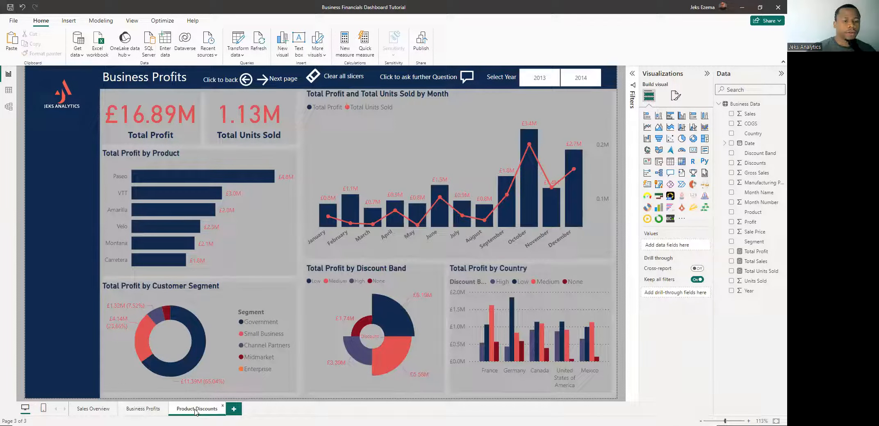
- Change the page heading to "Product Discounts" and widen its text box so the heading fits on one line
left_click(147, 78)
triple_click(146, 78)
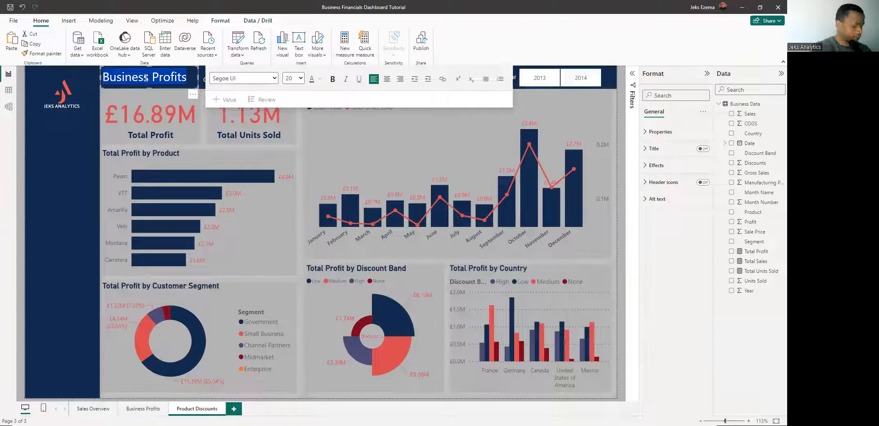
type("P")
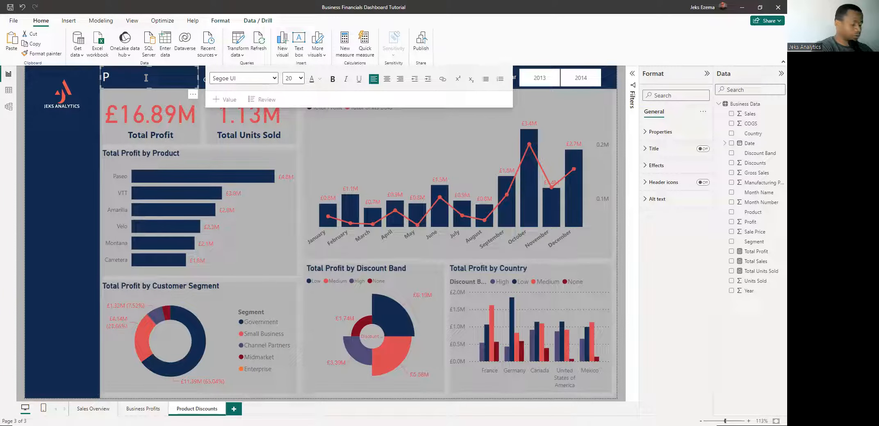
type("rodu")
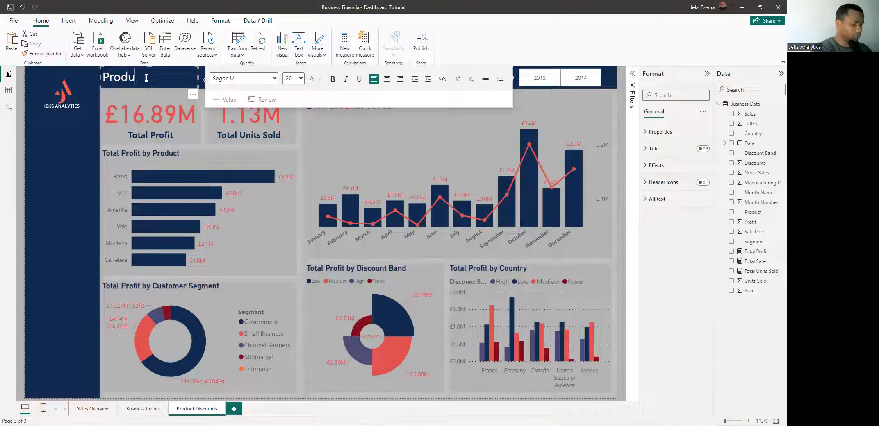
type("ct Di")
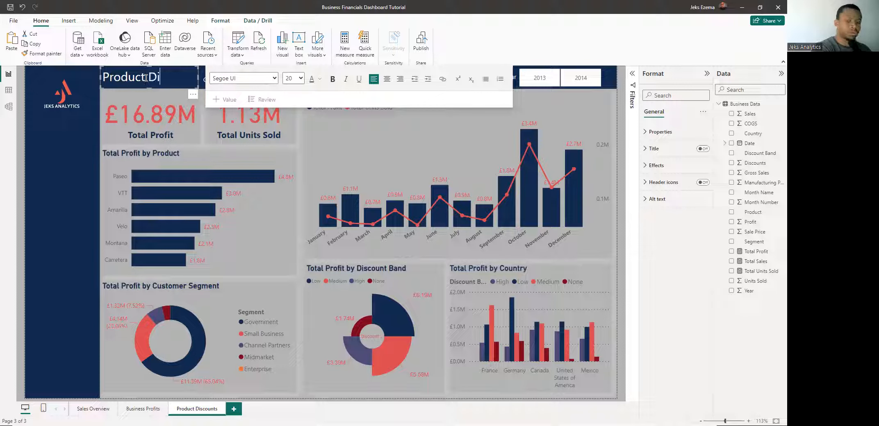
type("sco")
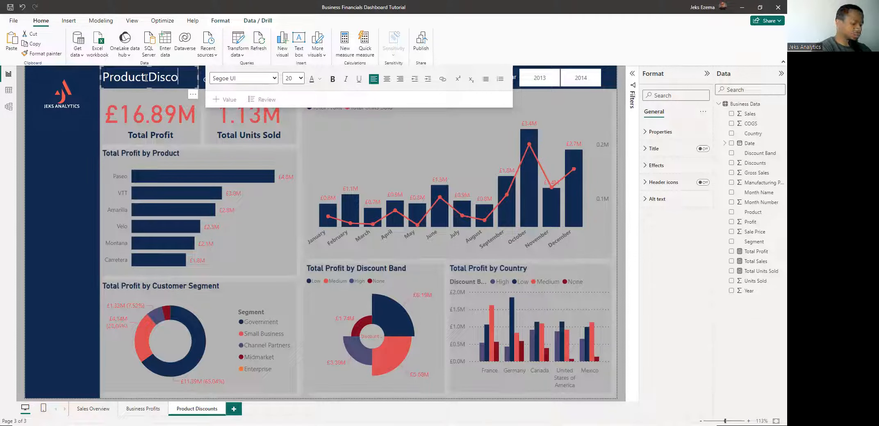
type("unts")
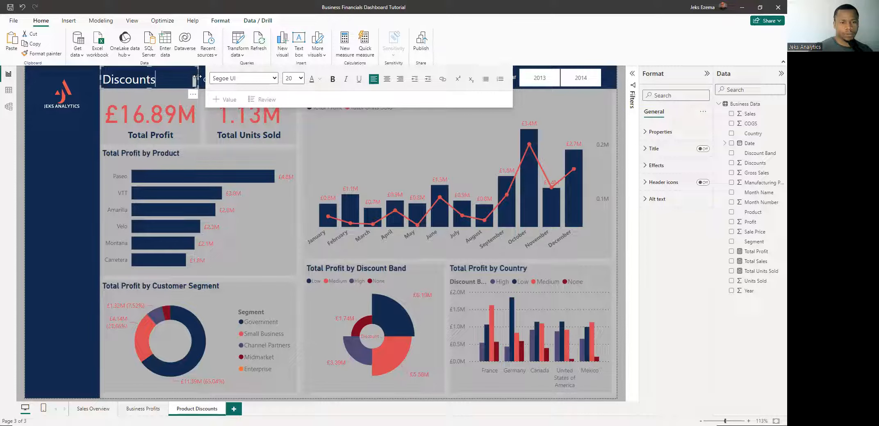
left_click_drag(199, 80, 209, 78)
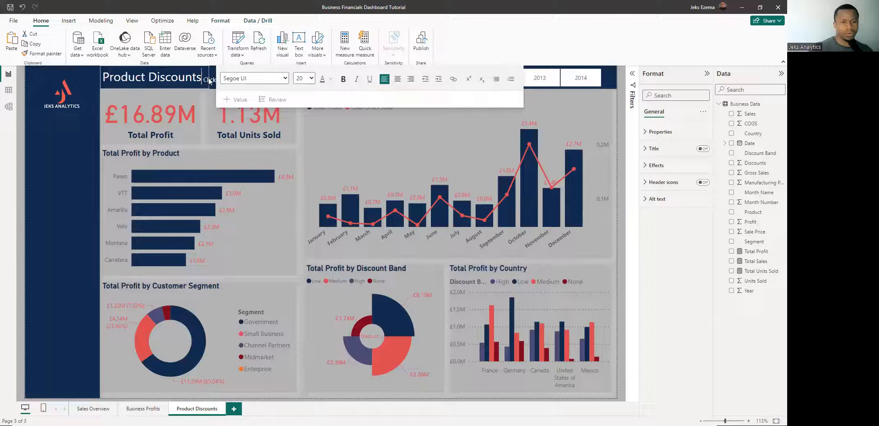
left_click(622, 237)
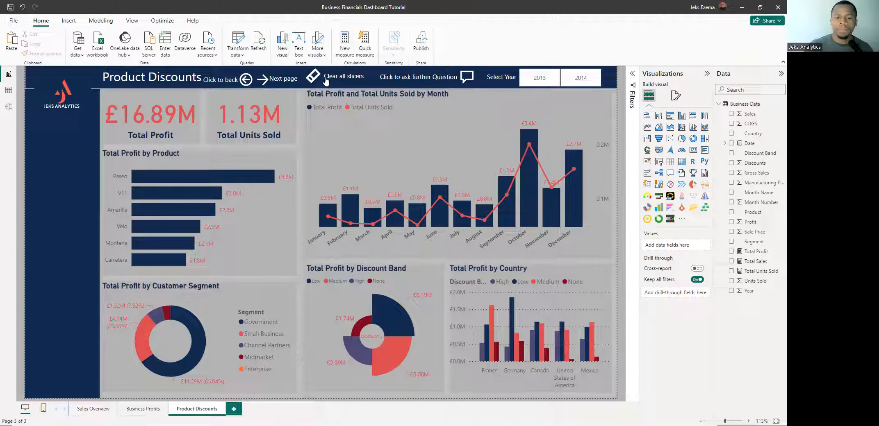
- Shift the "Clear all slicers", "Next page" and "Click to back" header buttons slightly right to clear the widened page heading
left_click(348, 80)
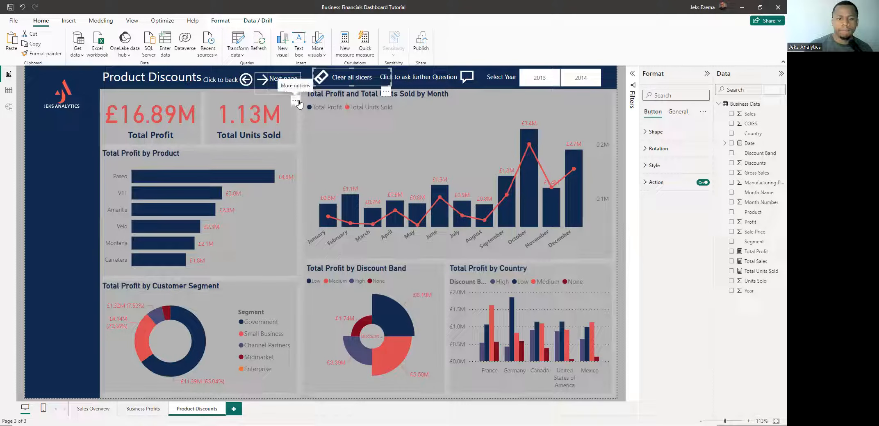
left_click_drag(300, 101, 307, 103)
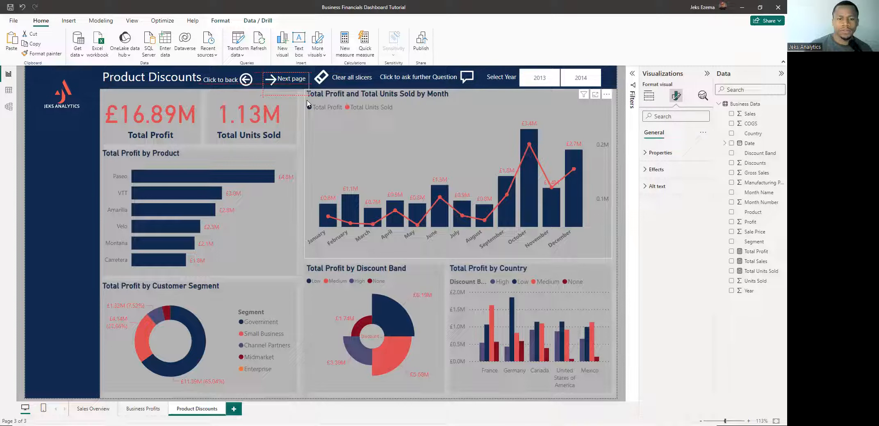
left_click_drag(307, 100, 307, 101)
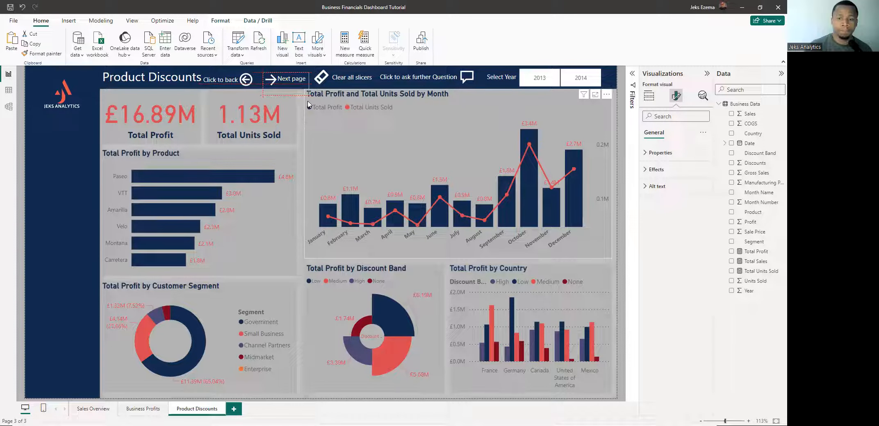
left_click_drag(308, 102, 308, 101)
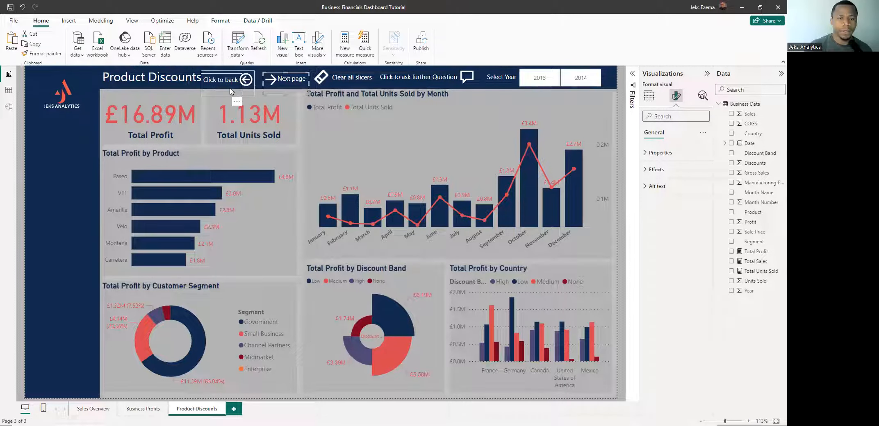
left_click_drag(235, 102, 248, 104)
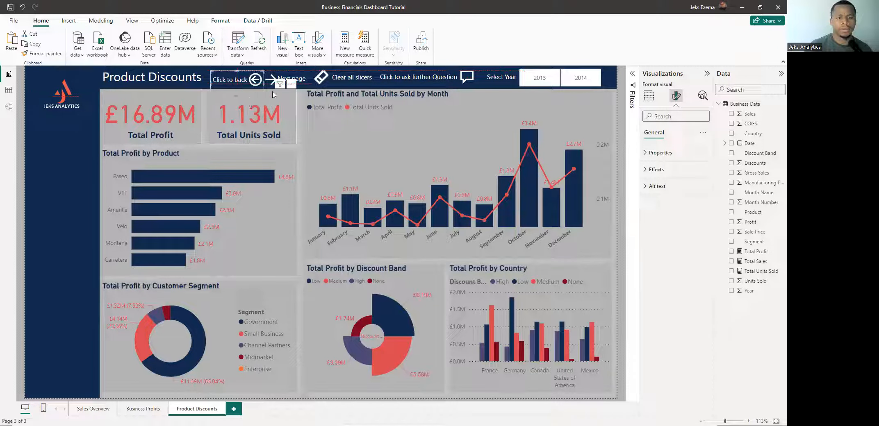
left_click(616, 119)
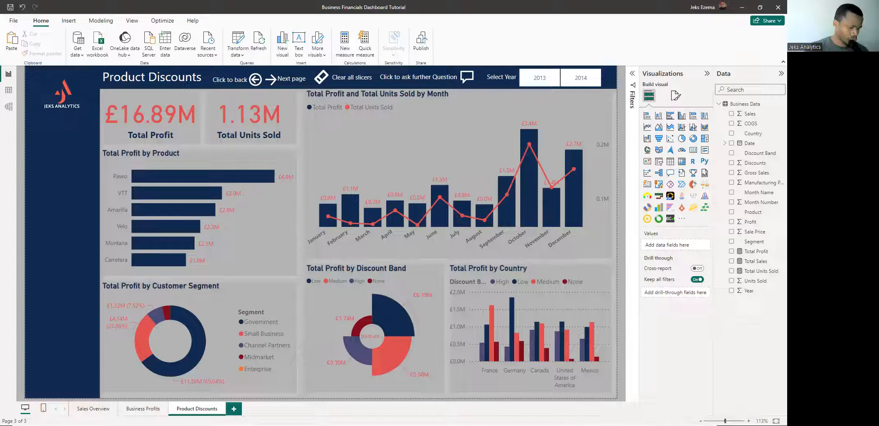
- Create a measure in the Business Data table: Total Discounts = SUM('Business Data'[Discounts])
right_click(749, 106)
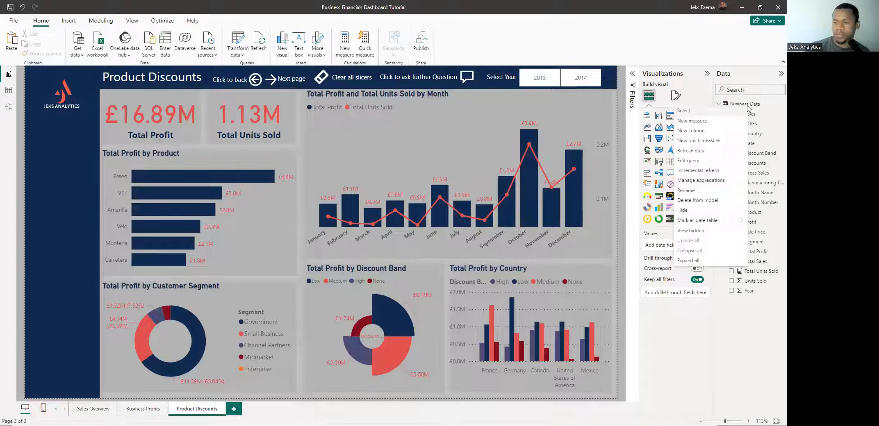
left_click(702, 121)
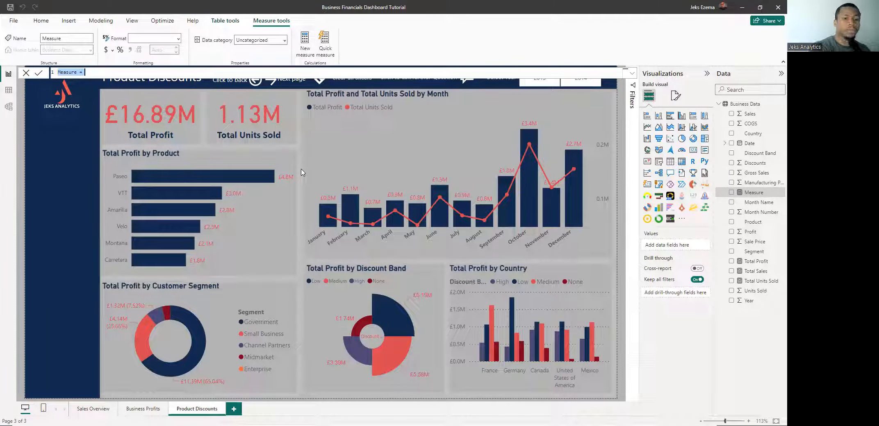
type("To")
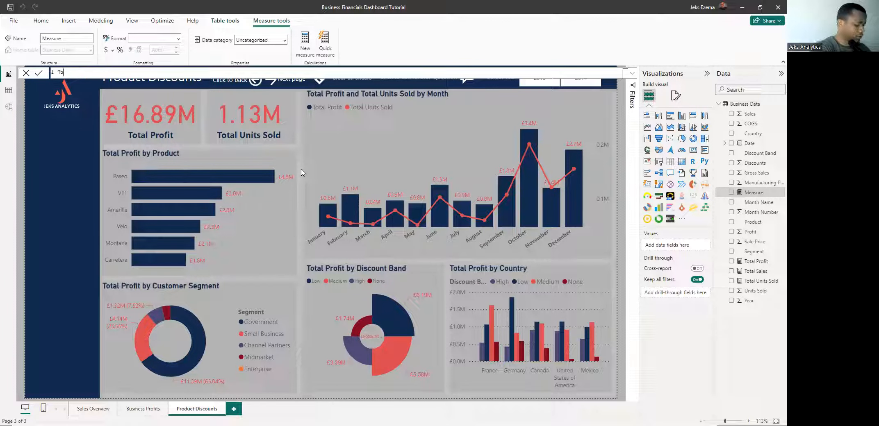
type("tal")
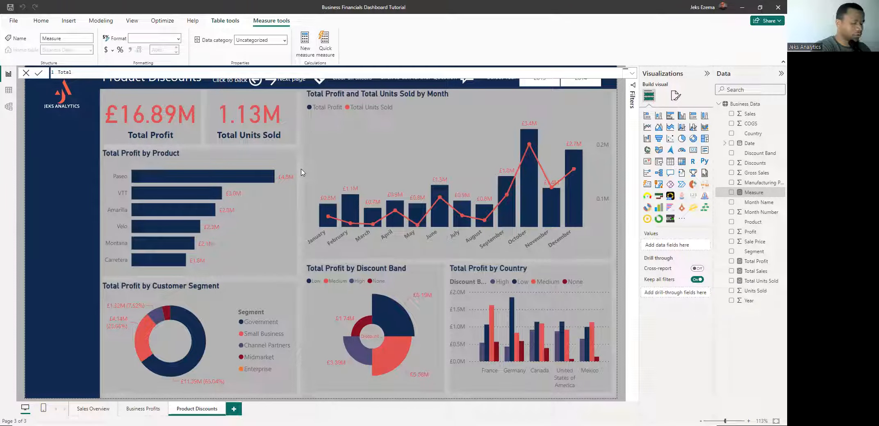
type(" Discoun")
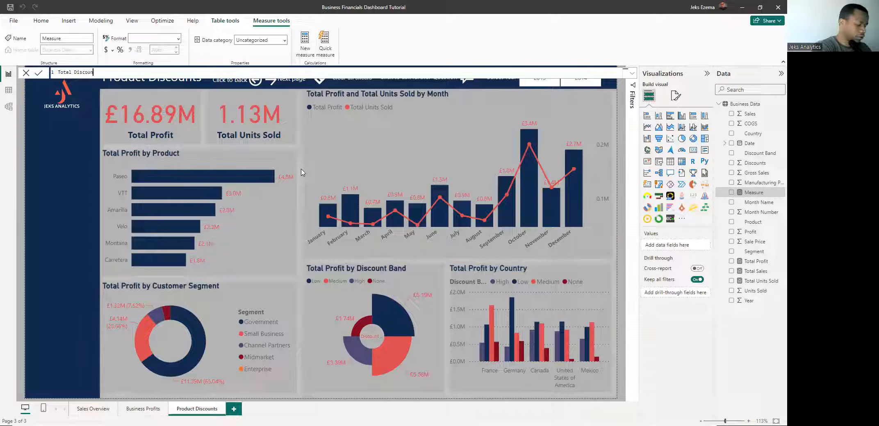
type("ts =")
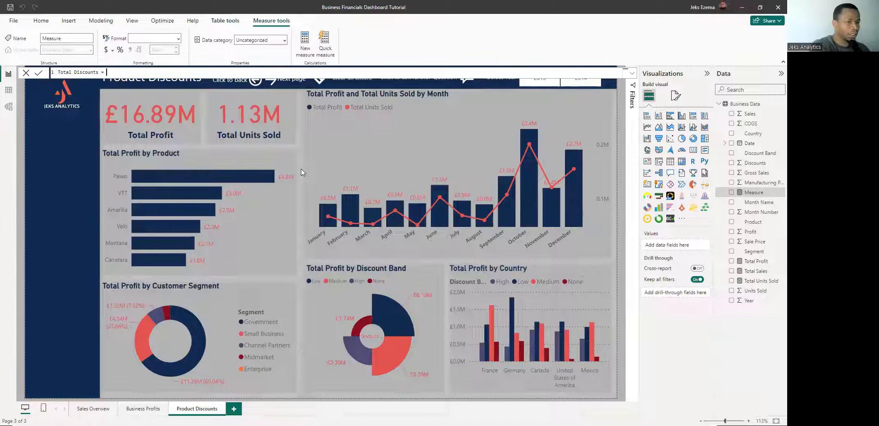
type("sum")
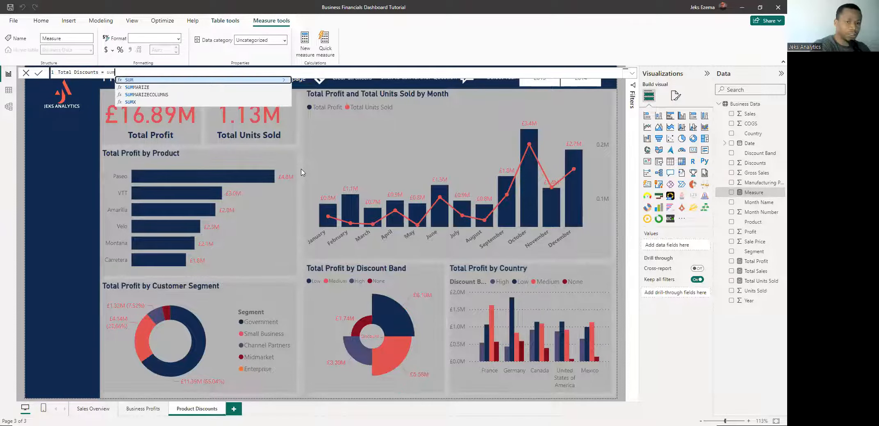
key("Tab")
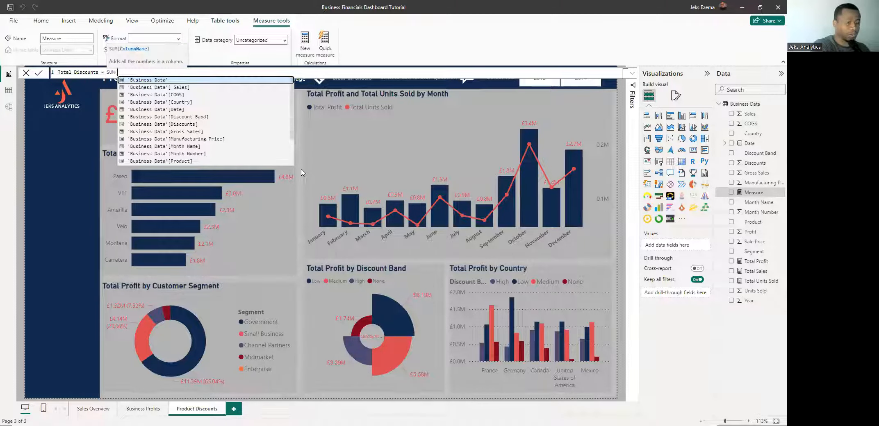
type("di")
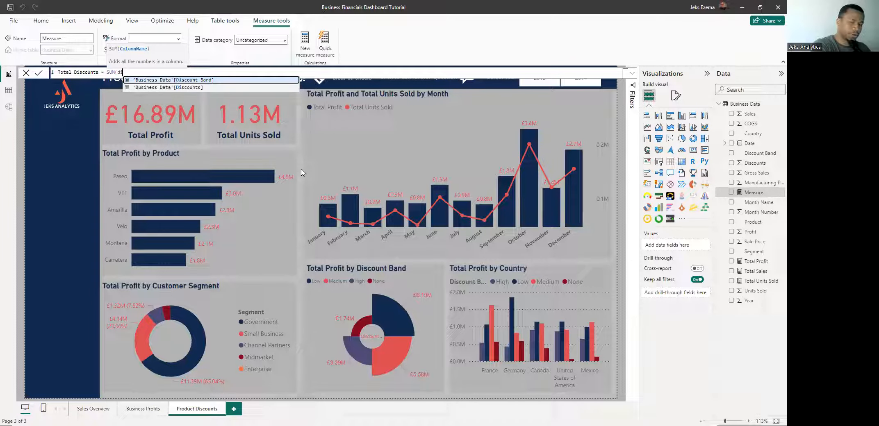
key("Down")
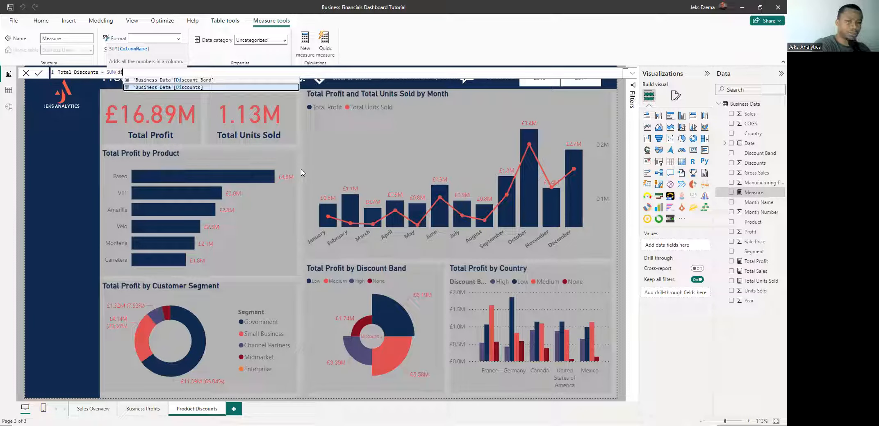
key("Tab")
type(")")
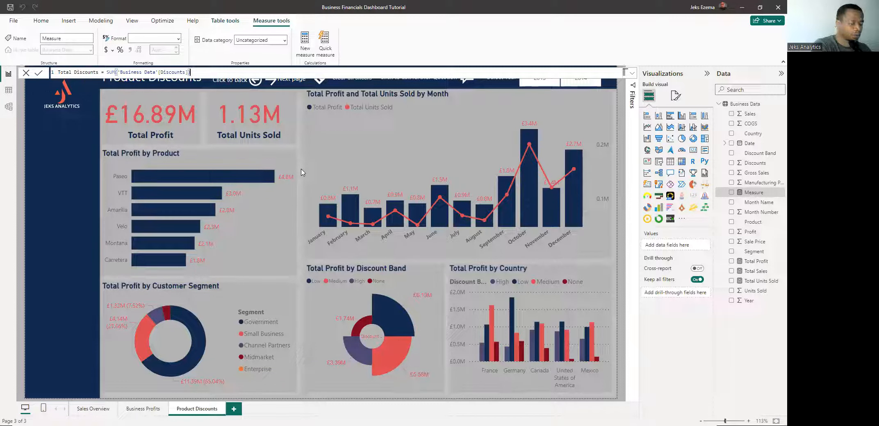
key("Return")
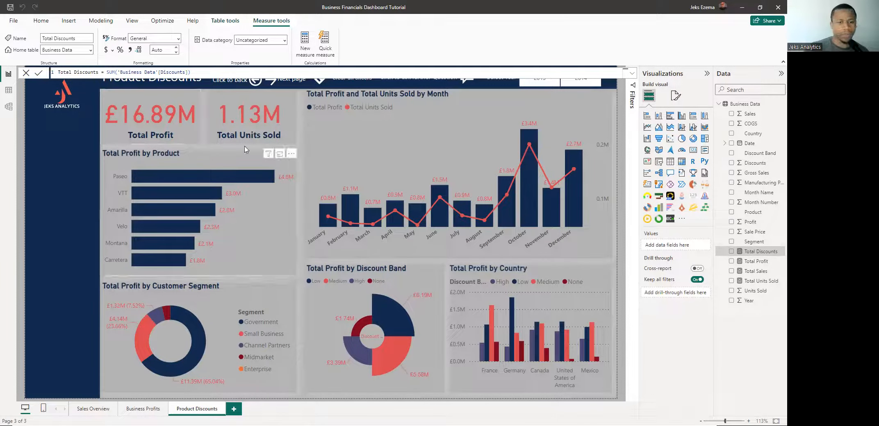
- Replace Total Profit with the Total Discounts measure in the first card
left_click(192, 140)
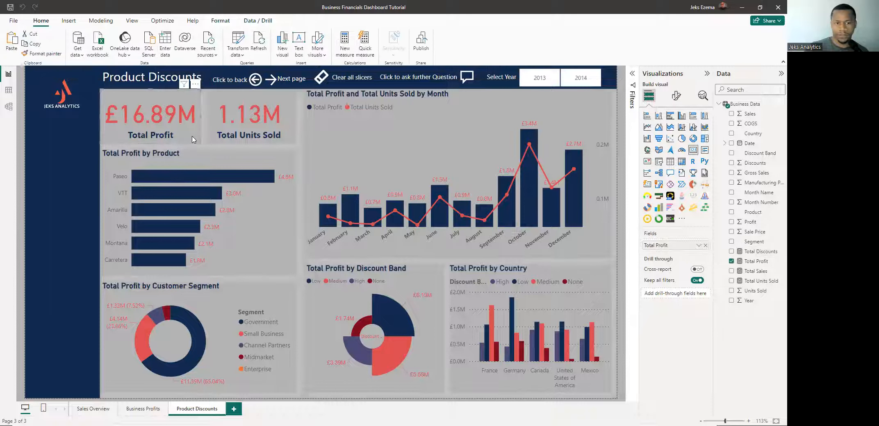
left_click(706, 246)
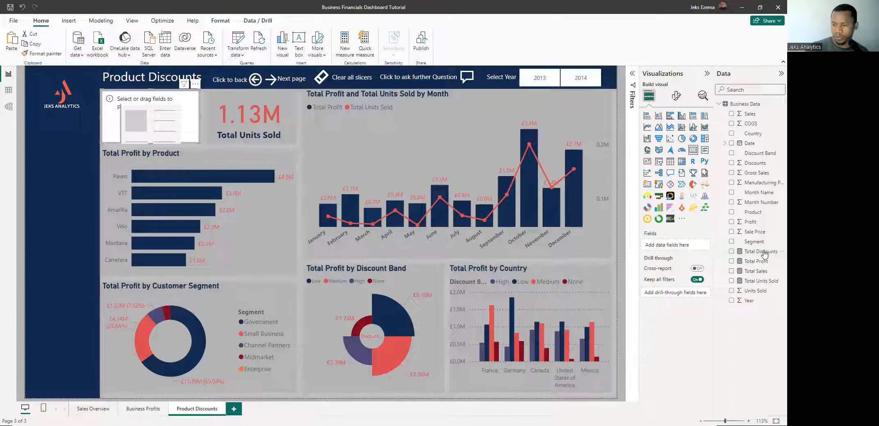
left_click_drag(764, 253, 696, 253)
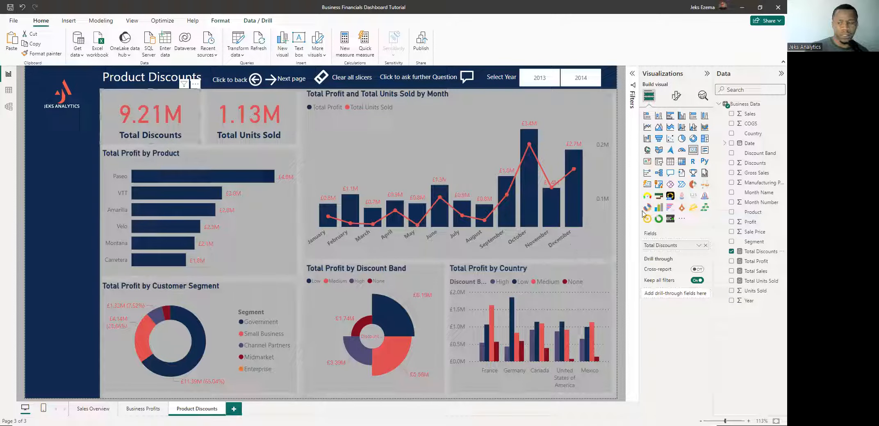
- Format the Total Discounts measure as currency with £ English (United Kingdom)
left_click(763, 253)
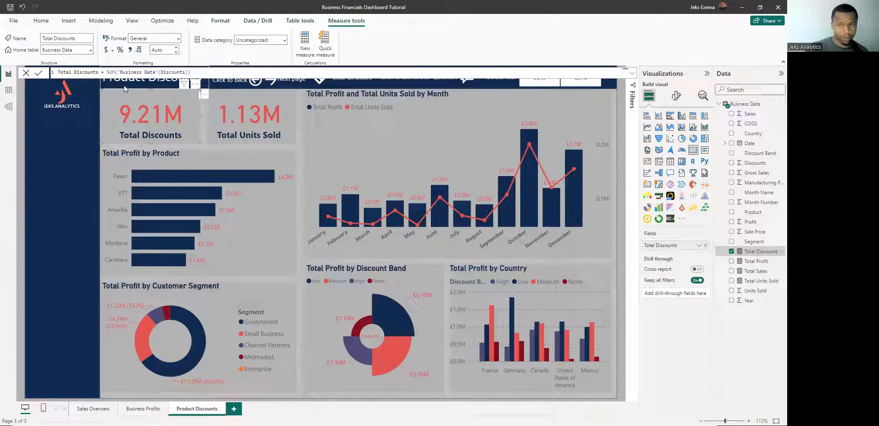
left_click(112, 51)
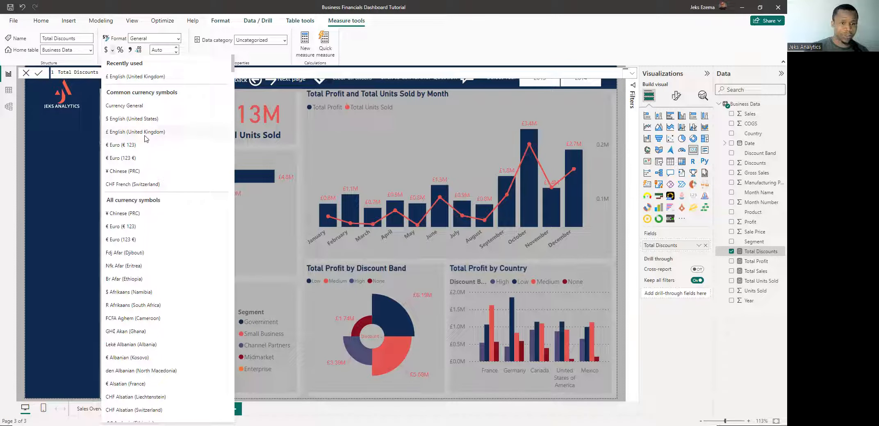
left_click(145, 132)
left_click(144, 133)
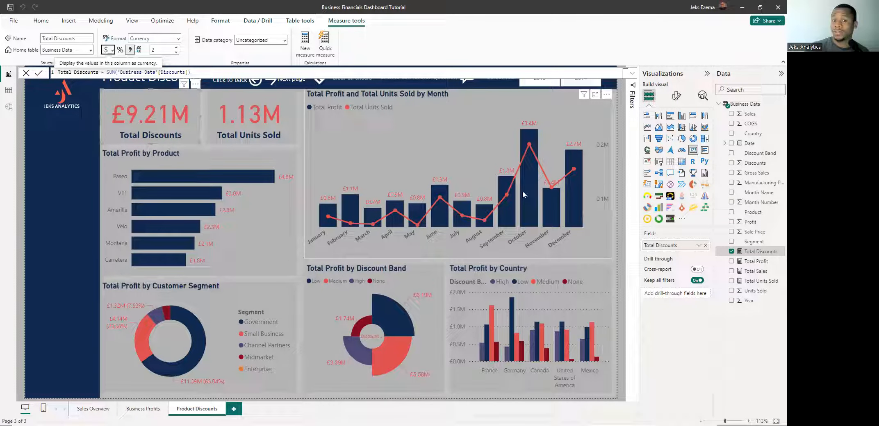
left_click(620, 165)
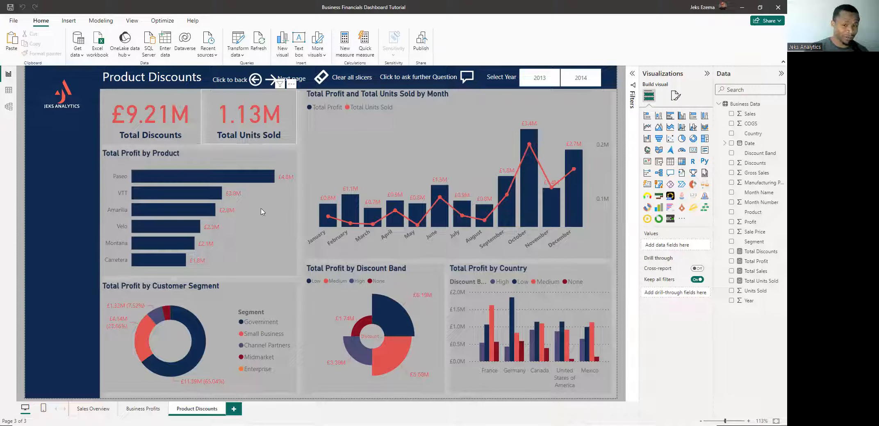
- Replace Total Profit with the Total Discounts measure on the X-axis of the product bar chart
left_click(246, 227)
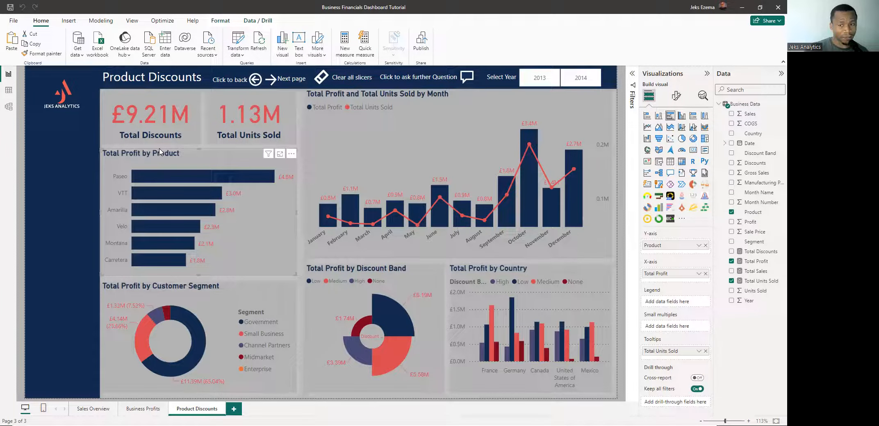
left_click(705, 275)
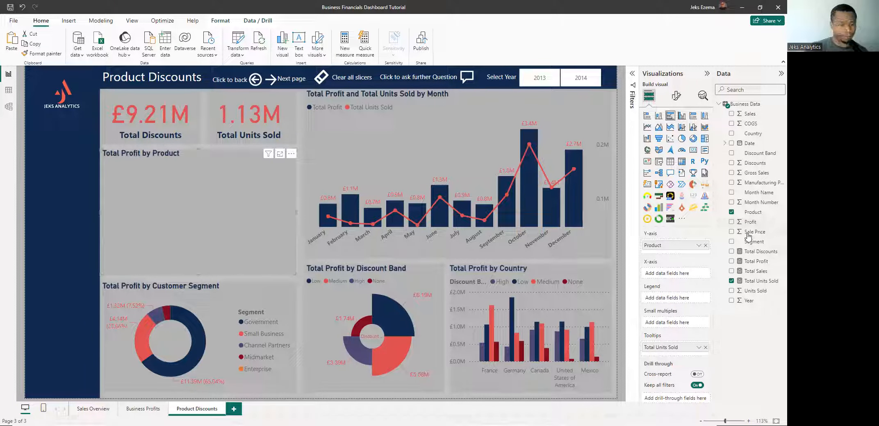
left_click_drag(759, 255, 689, 279)
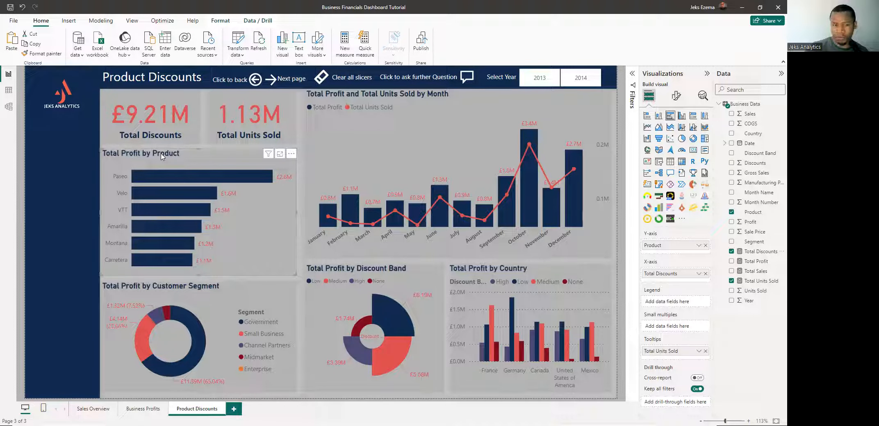
- Retitle the product bar chart "Total Discounts by Product"
left_click(676, 99)
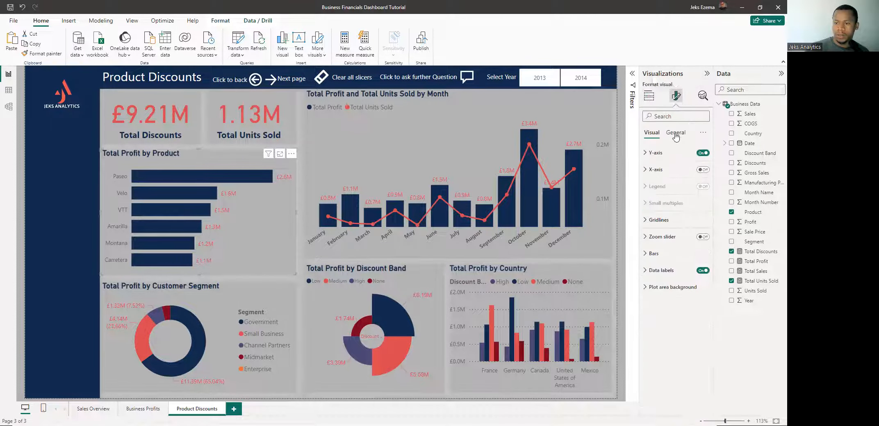
left_click(675, 133)
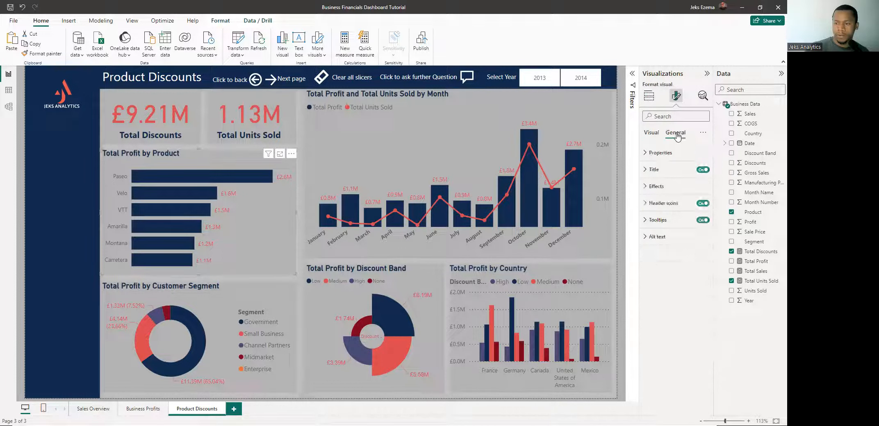
left_click(646, 170)
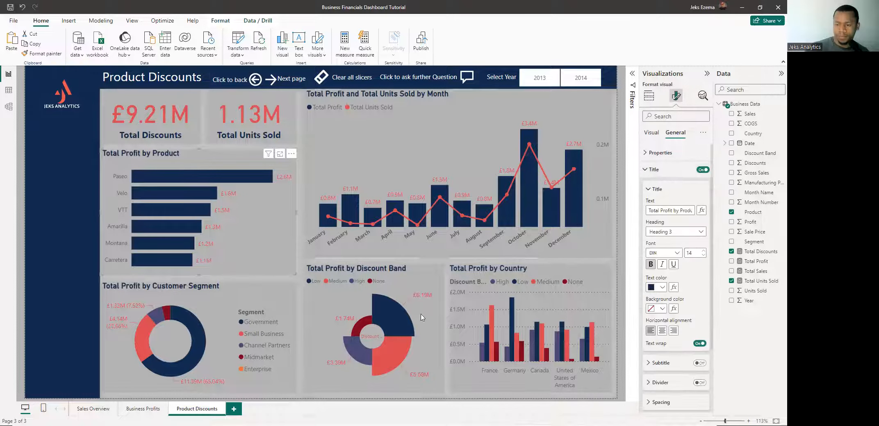
double_click(663, 210)
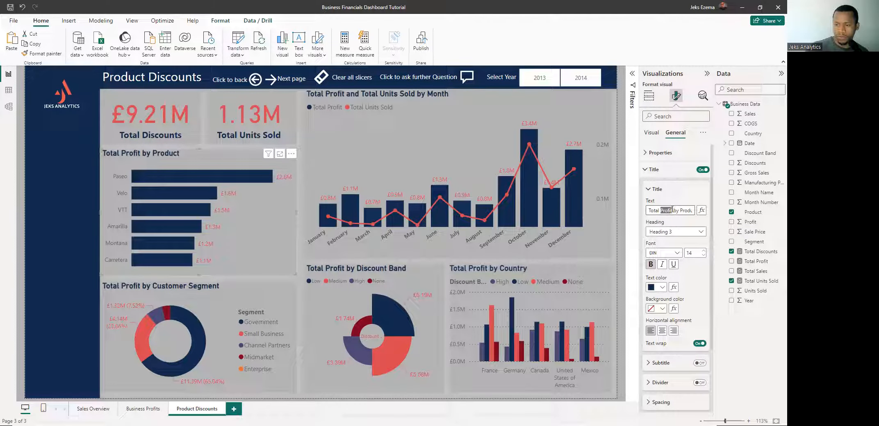
type("D")
type("isco")
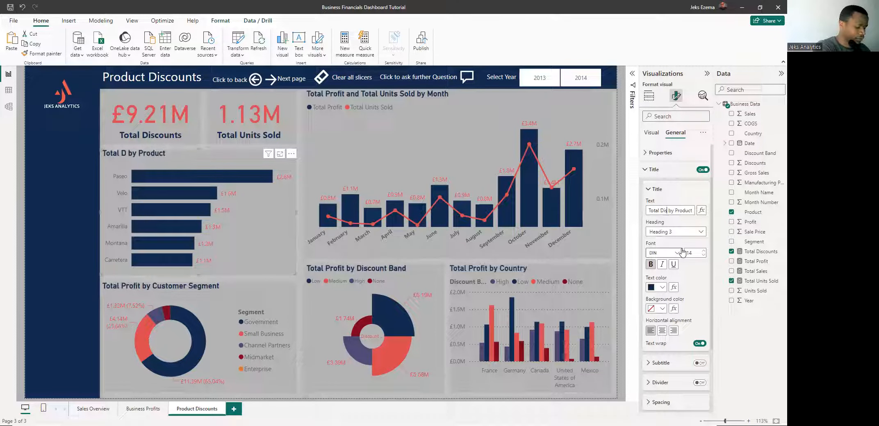
type("unts")
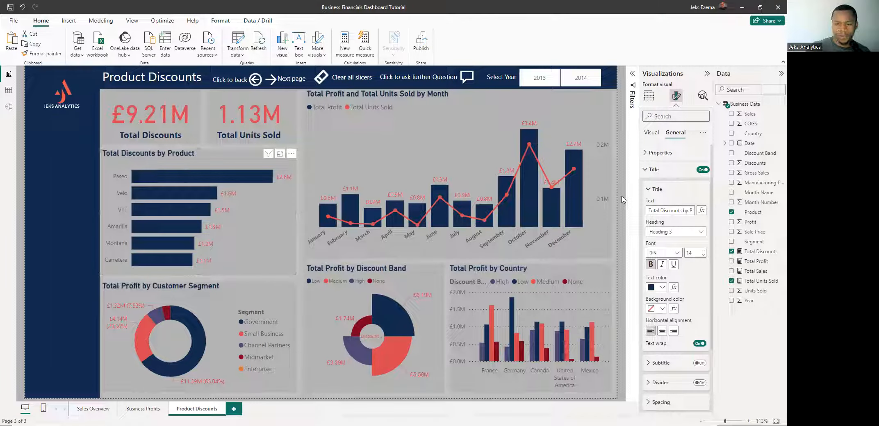
left_click(620, 205)
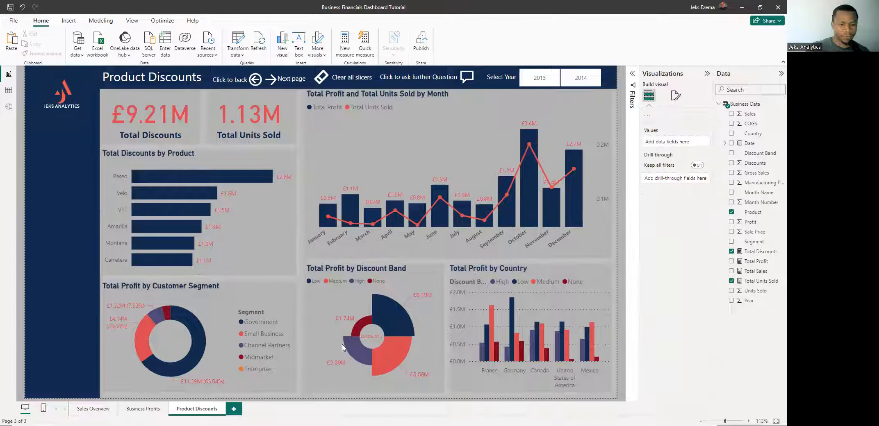
- Replace Total Profit with Total Discounts in the customer segment donut chart and compare it with its counterpart on the Business Profits page
left_click(274, 378)
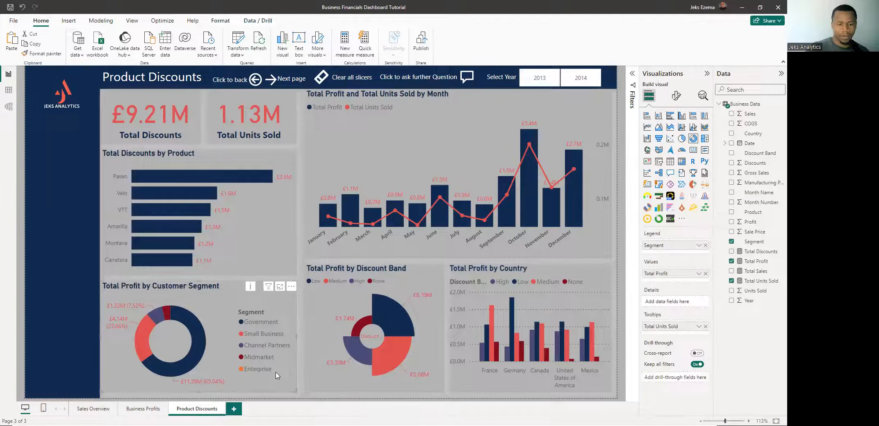
left_click(706, 274)
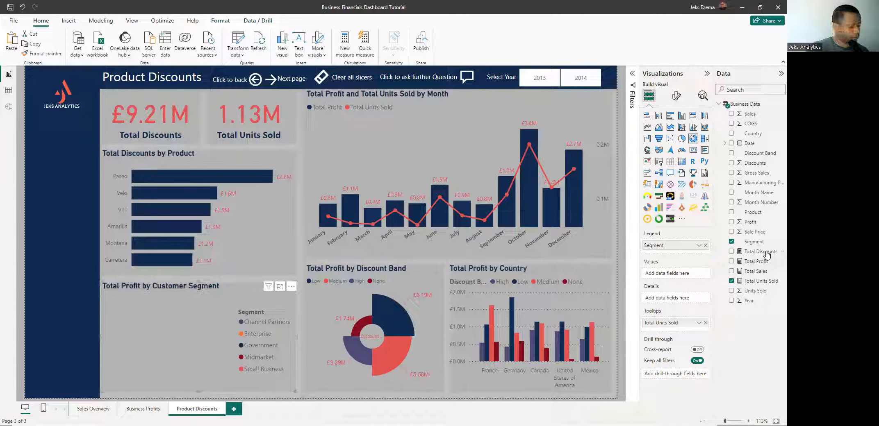
left_click_drag(766, 255, 702, 276)
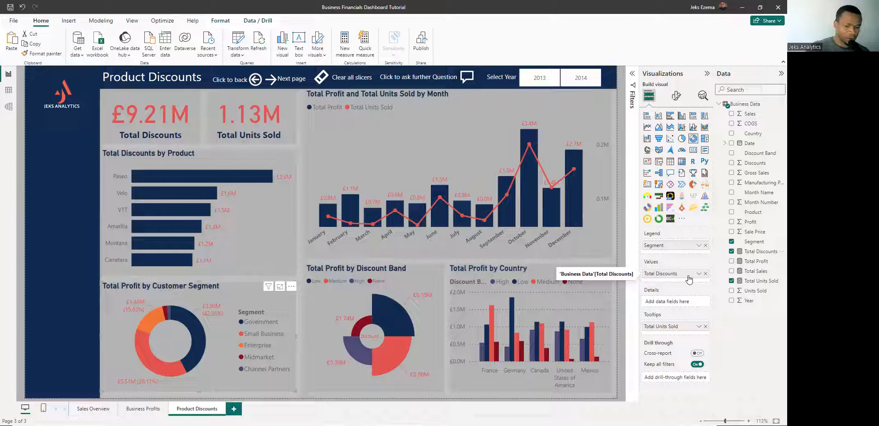
mouse_move(173, 362)
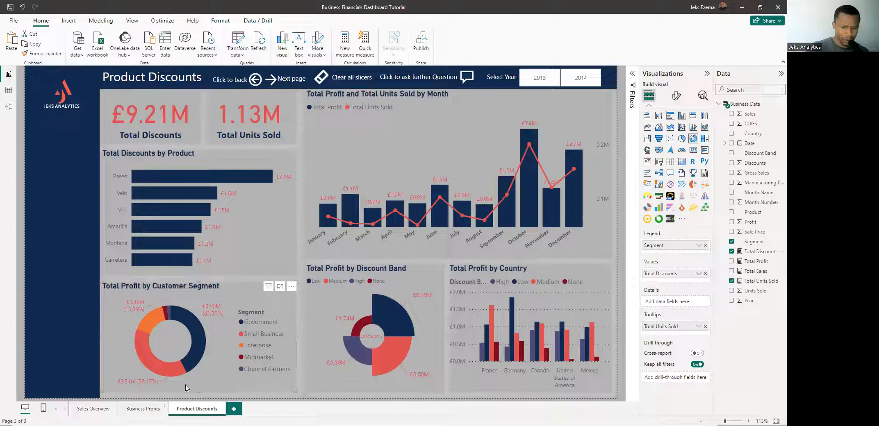
left_click(145, 411)
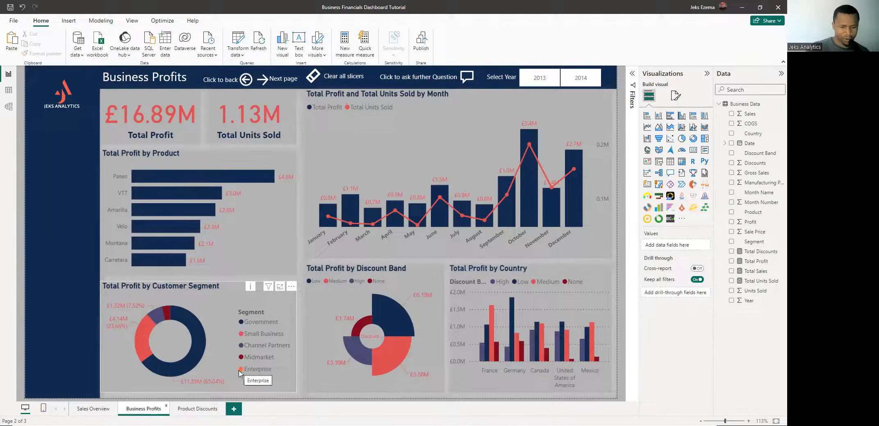
left_click(188, 412)
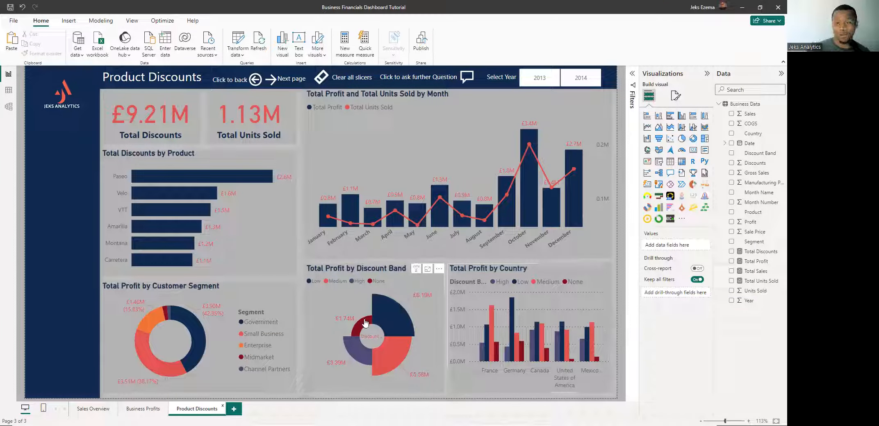
mouse_move(365, 323)
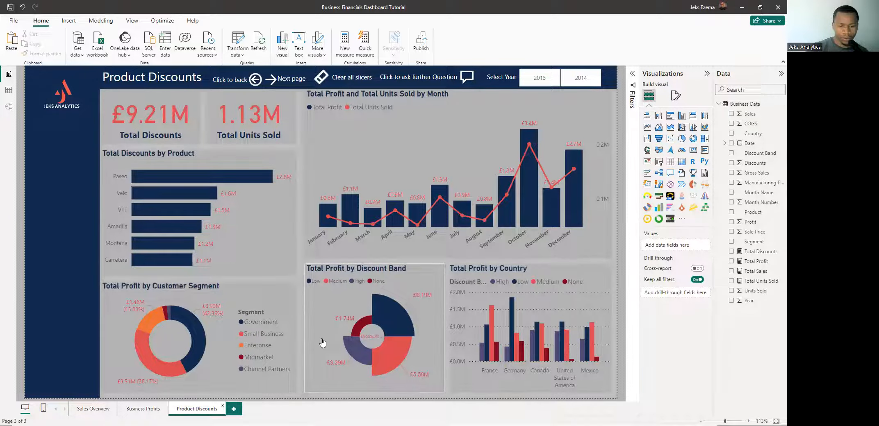
- Retitle the customer segment donut chart "Total Discounts by Customer Segment"
left_click(268, 299)
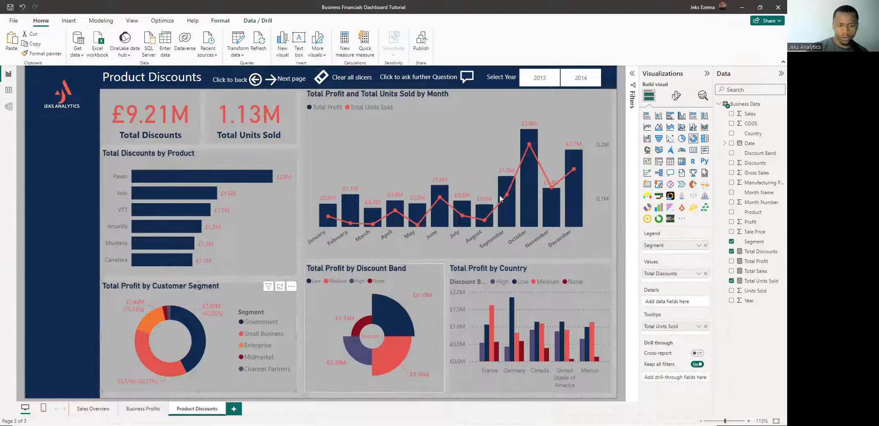
left_click(675, 98)
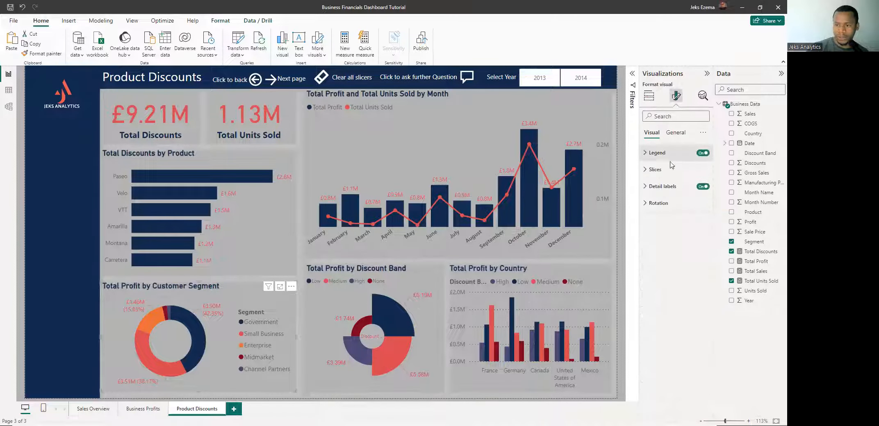
left_click(676, 133)
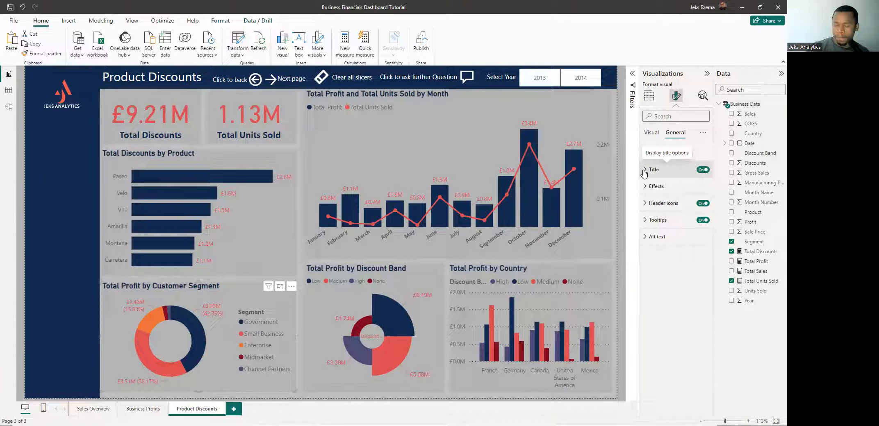
left_click(643, 171)
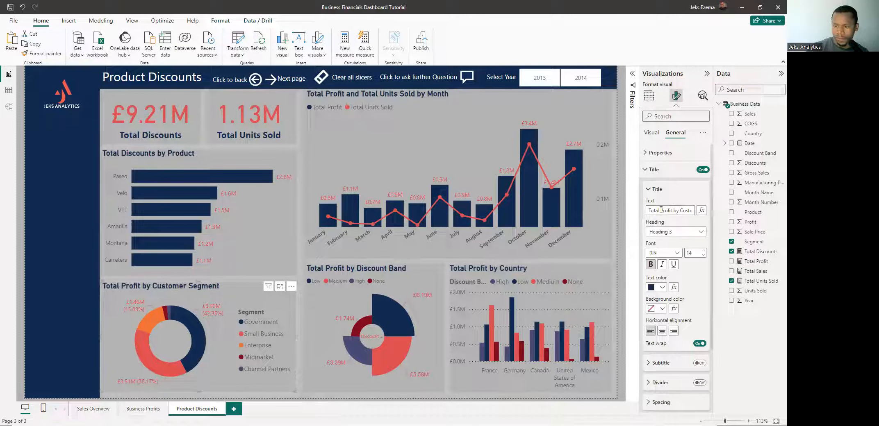
double_click(661, 209)
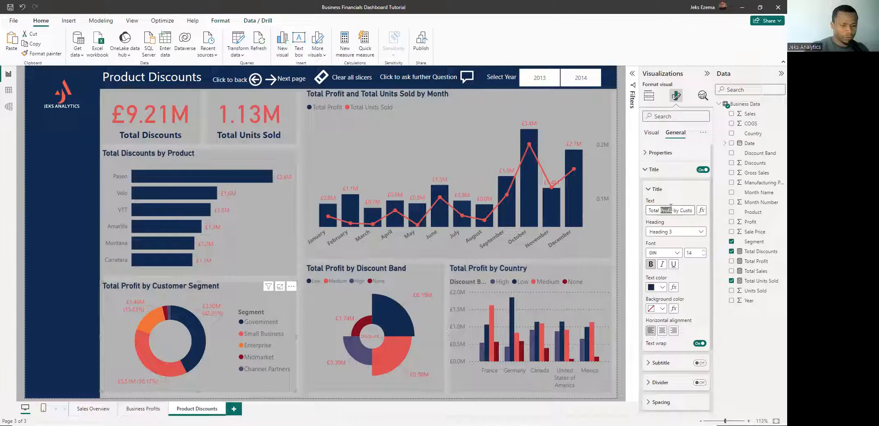
type("Dis")
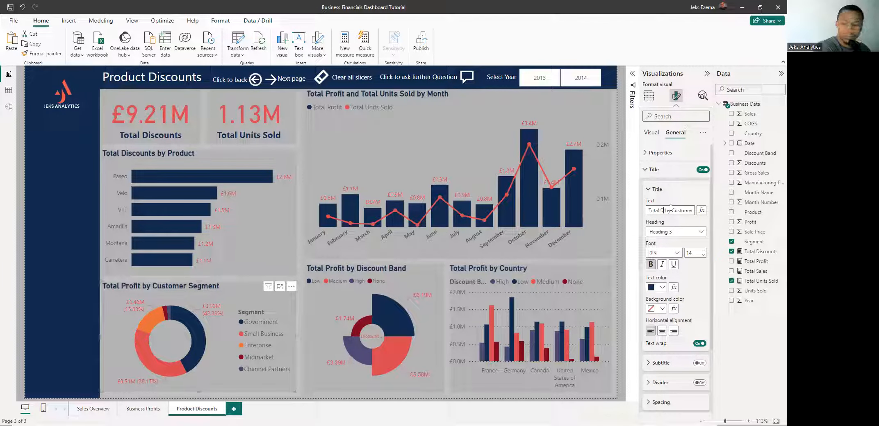
type("counts")
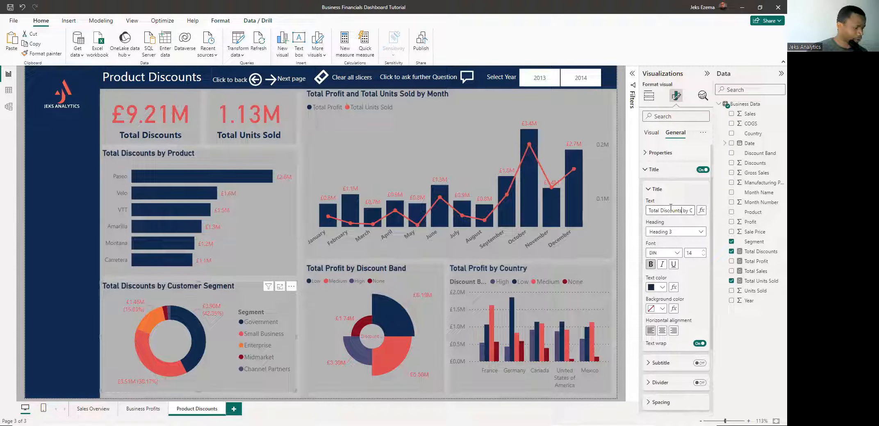
- Replace Total Profit with Total Discounts as the Y Axis value of the discount band chart and inspect its High band
left_click(435, 315)
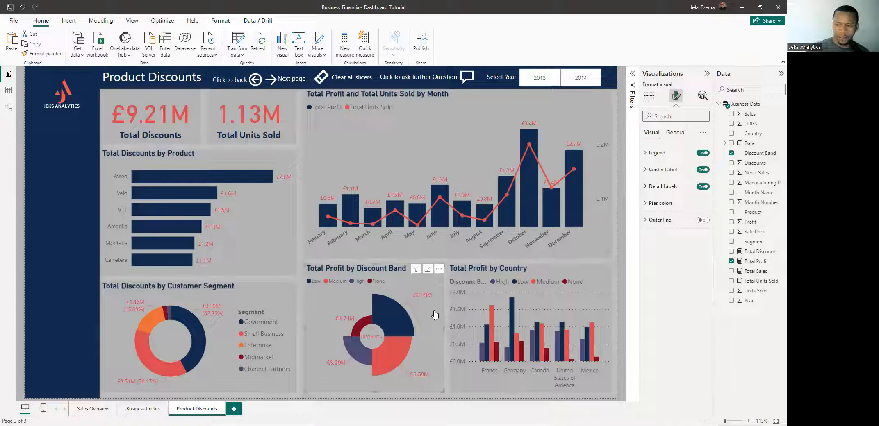
left_click(649, 97)
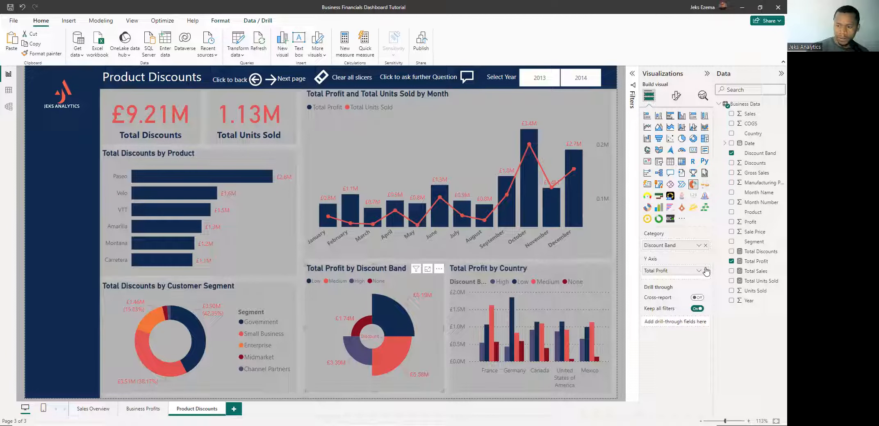
left_click(705, 271)
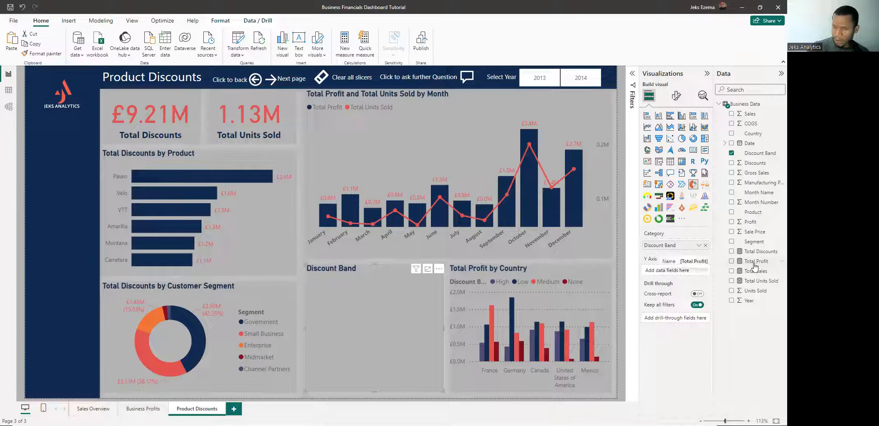
left_click_drag(751, 258, 693, 275)
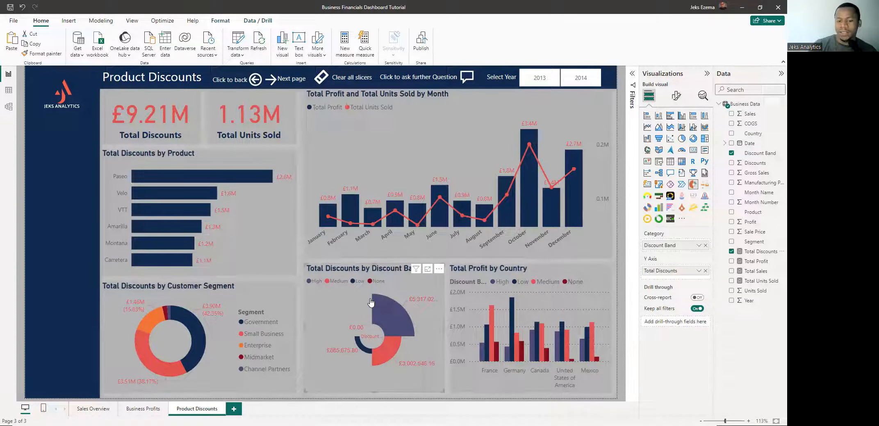
mouse_move(376, 309)
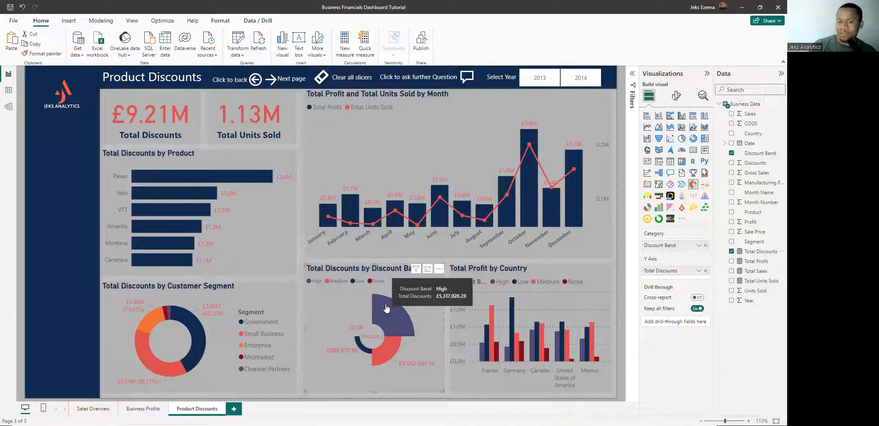
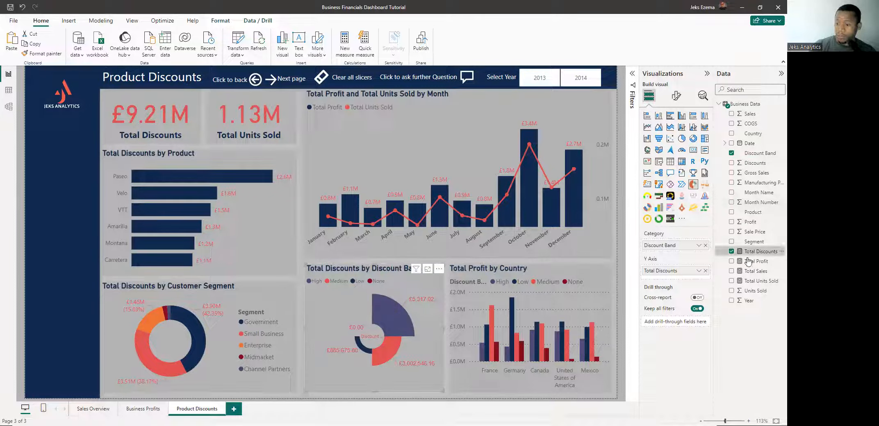
- Create a new measure in the Business Data table and name it Avg Discounts
right_click(757, 106)
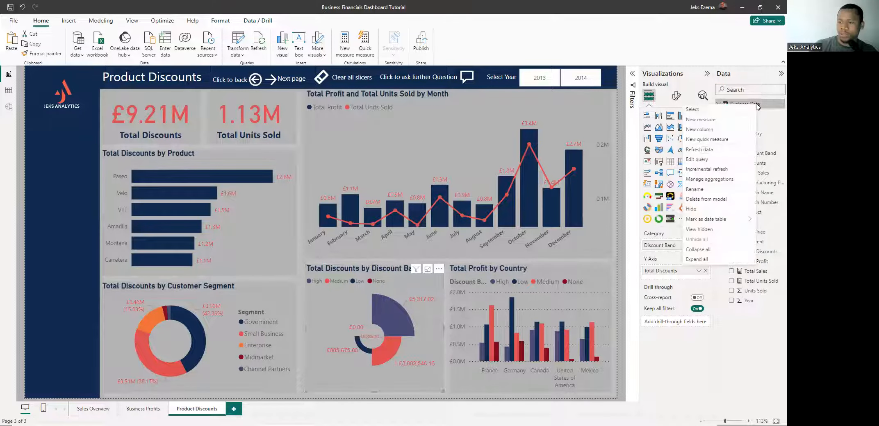
left_click(715, 120)
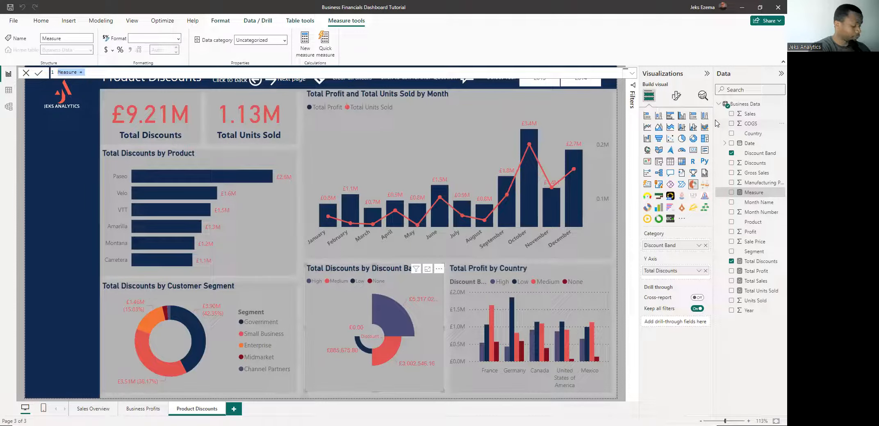
type("Avg")
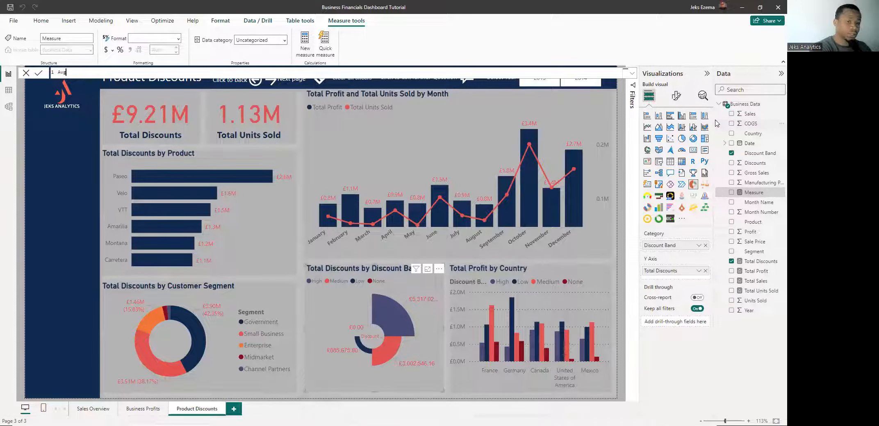
type(" Ds")
key("BackSpace")
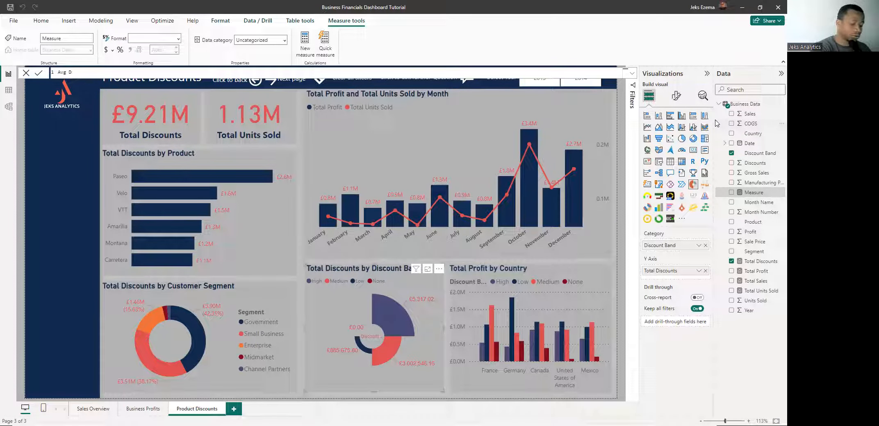
type("iscoun")
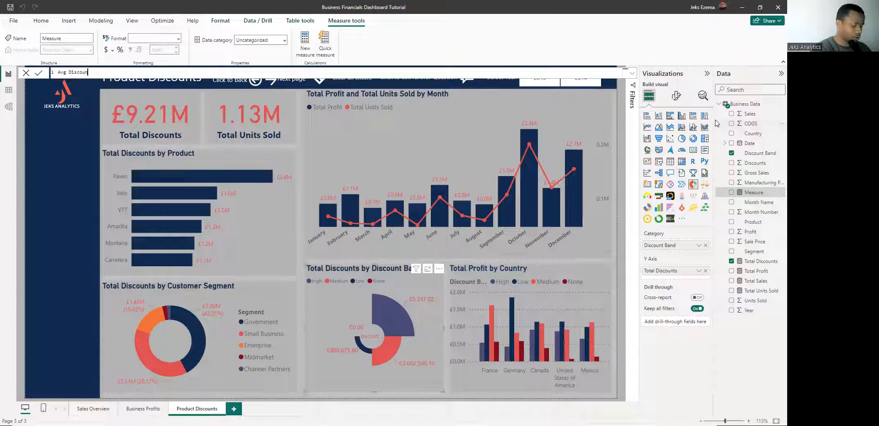
type("ts =")
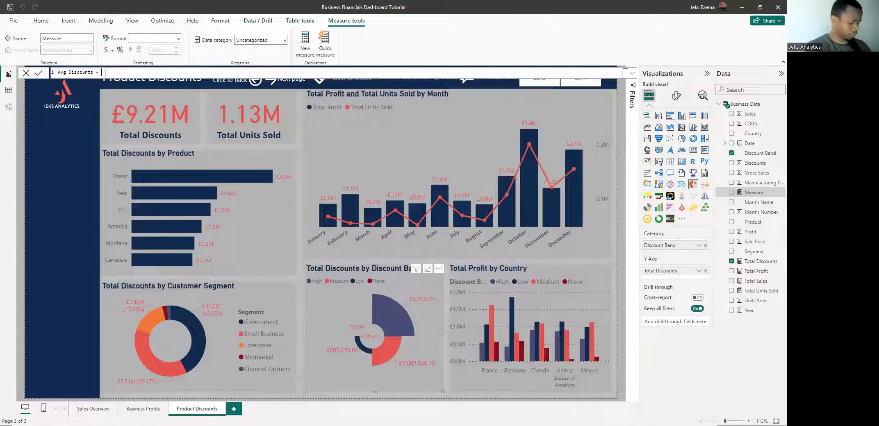
- Define the Avg Discounts measure as AVERAGE('Business Data'[Discounts]) and commit the formula
type("a")
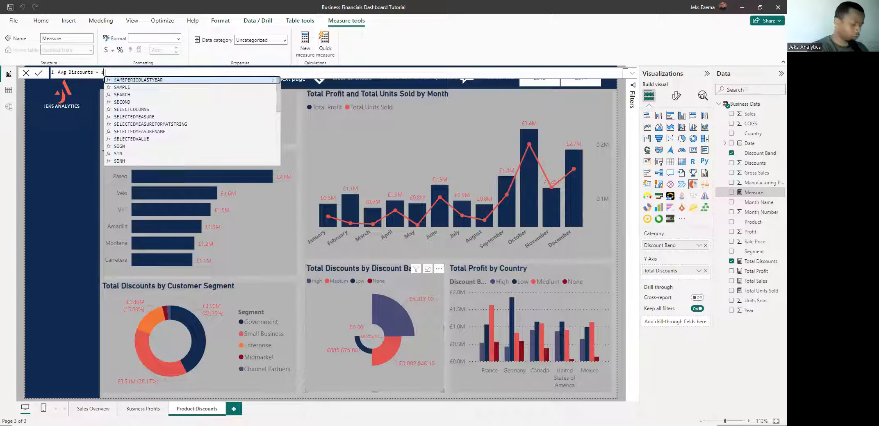
type("ver")
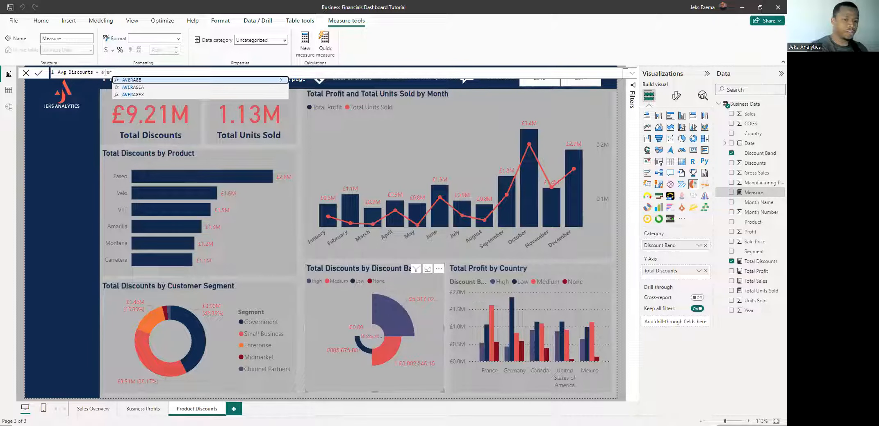
key("Tab")
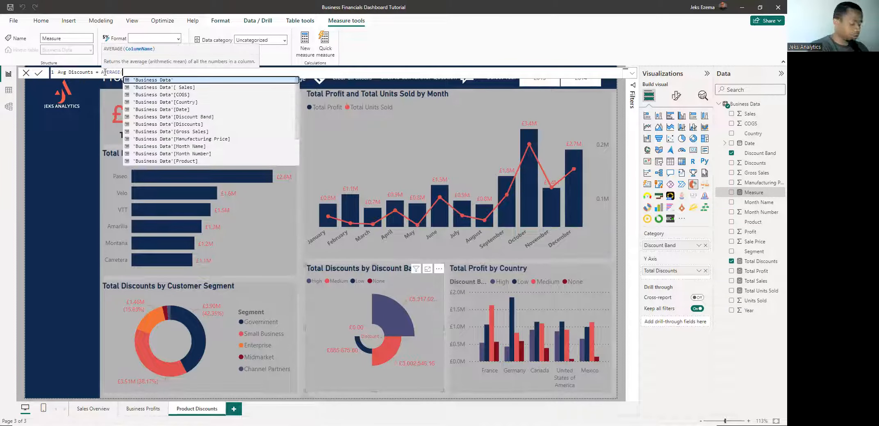
type("dis")
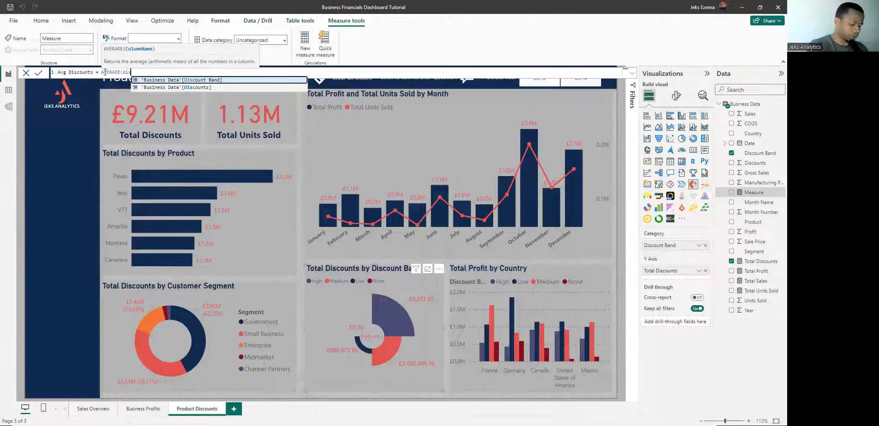
key("Down")
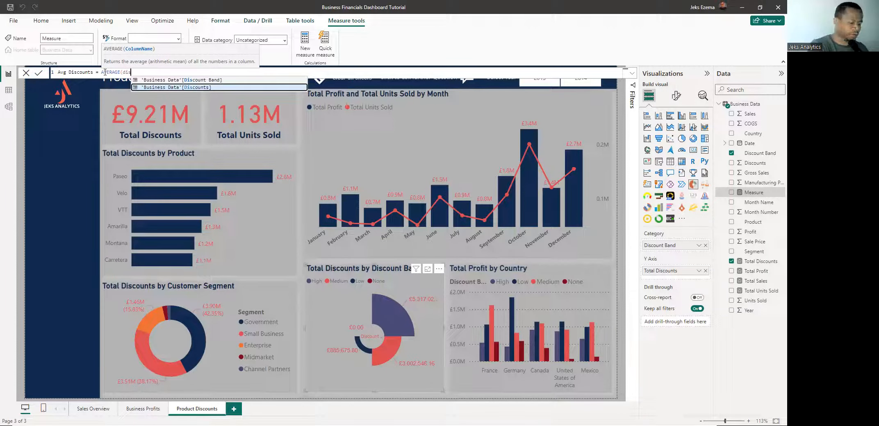
key("Tab")
type(")")
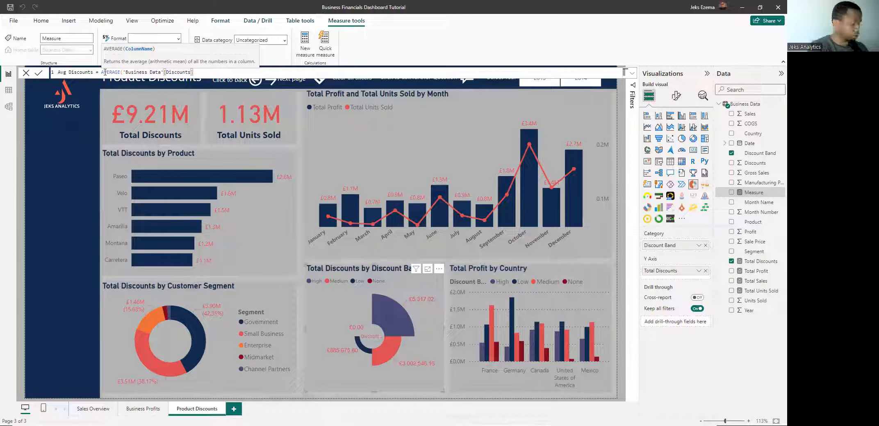
type(")")
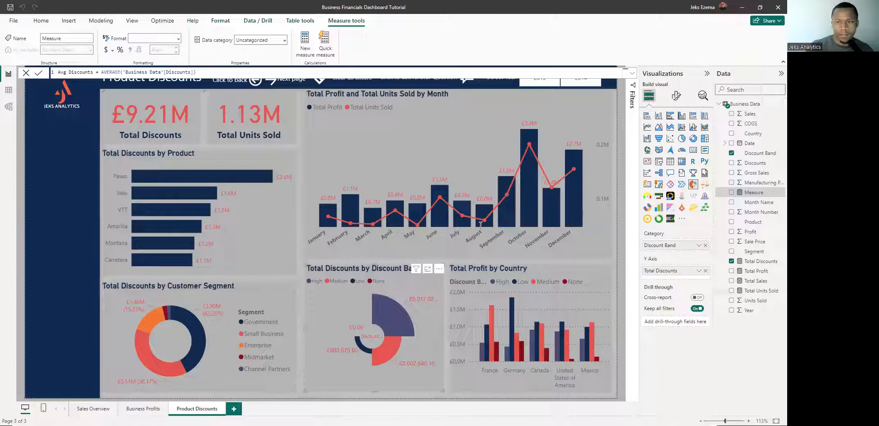
key("Return")
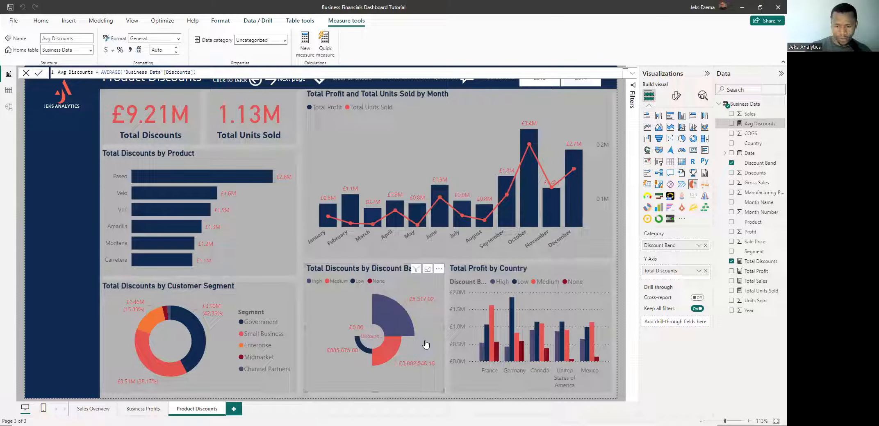
- Replace Total Discounts with Avg Discounts as the discount band chart's Y Axis value and filter the None band out of the chart
left_click(705, 271)
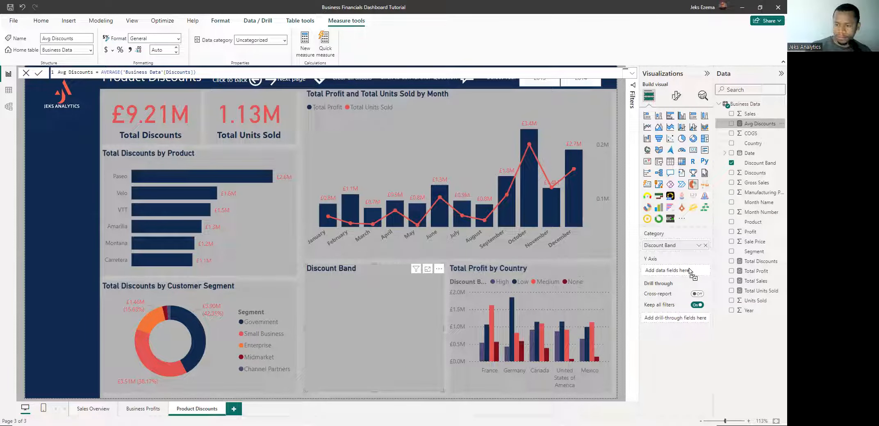
left_click_drag(691, 271, 691, 271)
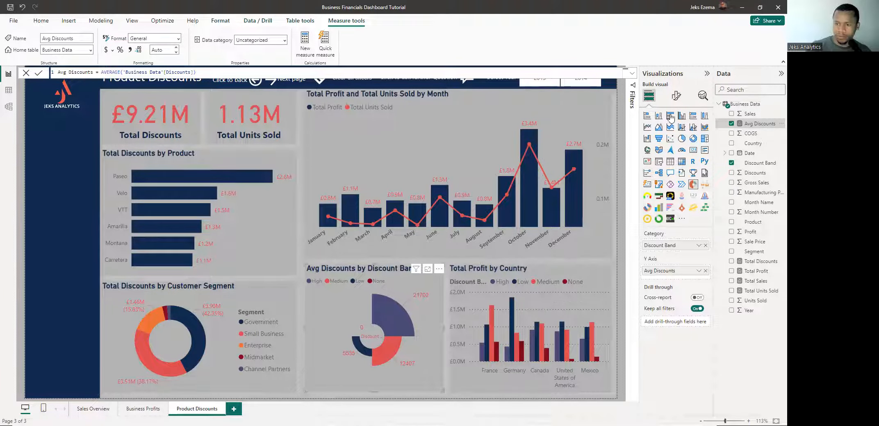
left_click(631, 93)
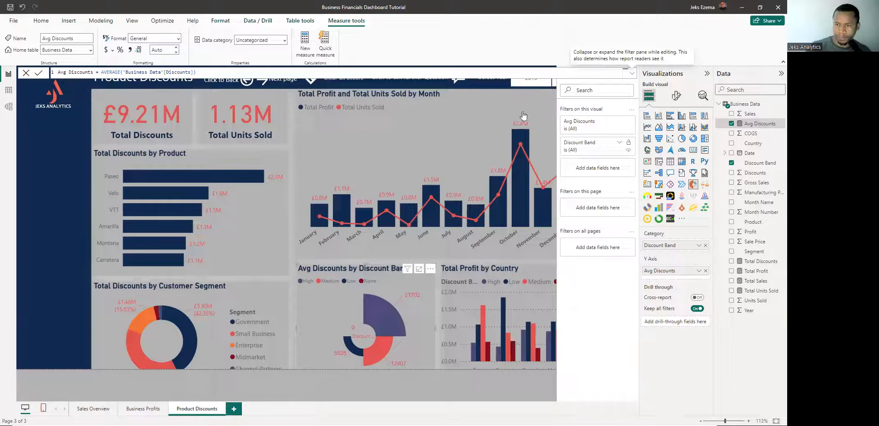
left_click(619, 144)
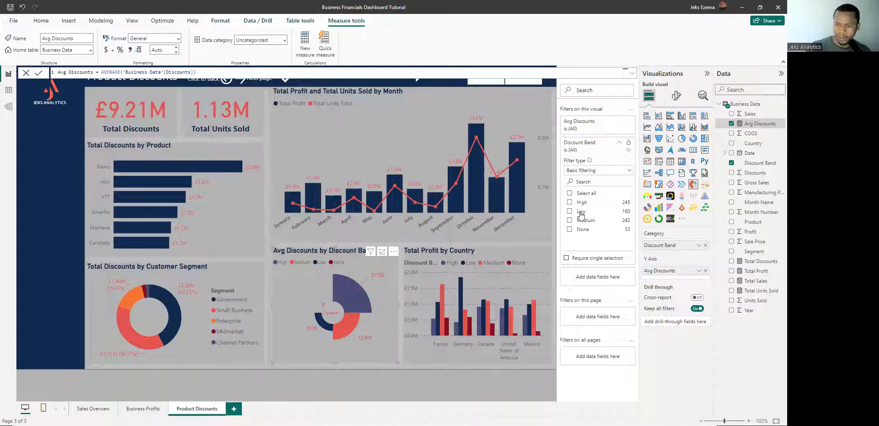
left_click(569, 193)
left_click(570, 230)
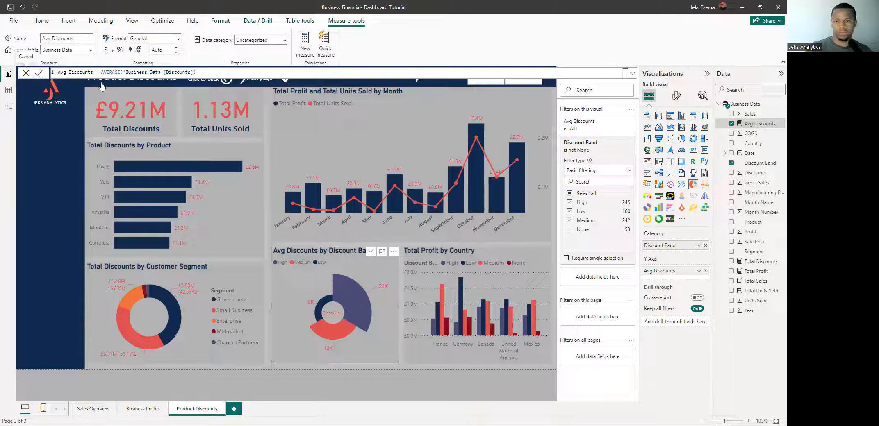
left_click(26, 73)
left_click(632, 73)
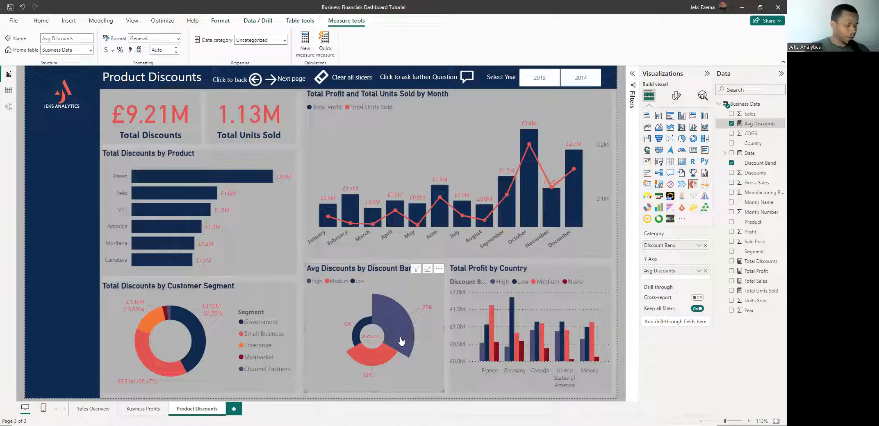
- Format the Avg Discounts measure as £ English (United Kingdom) currency and check the High and Medium bands in the discount band chart
mouse_move(401, 341)
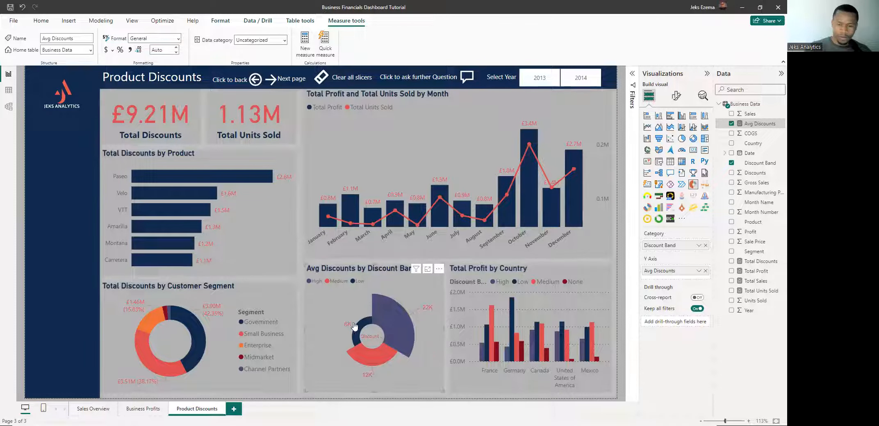
mouse_move(390, 320)
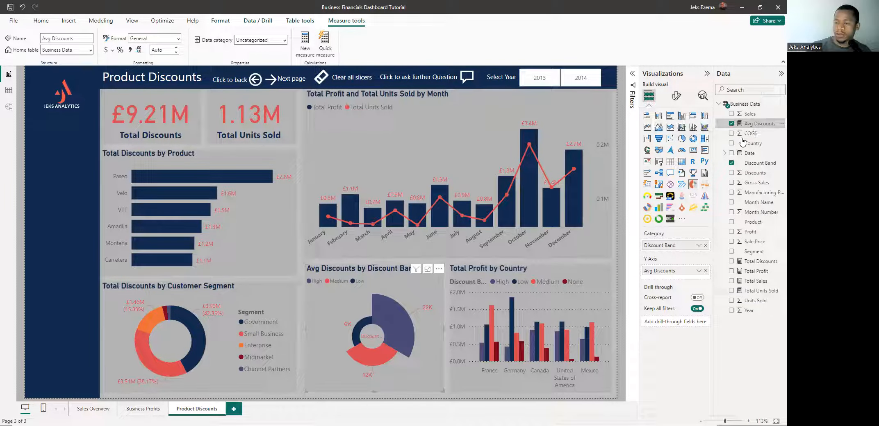
left_click(111, 51)
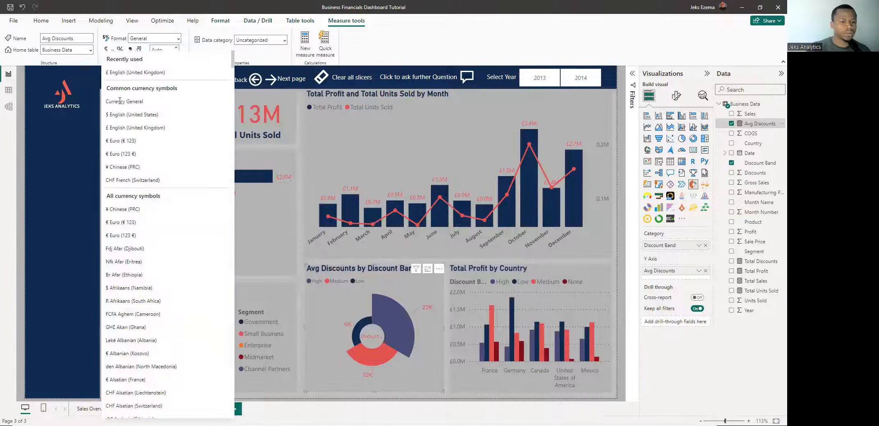
left_click(127, 133)
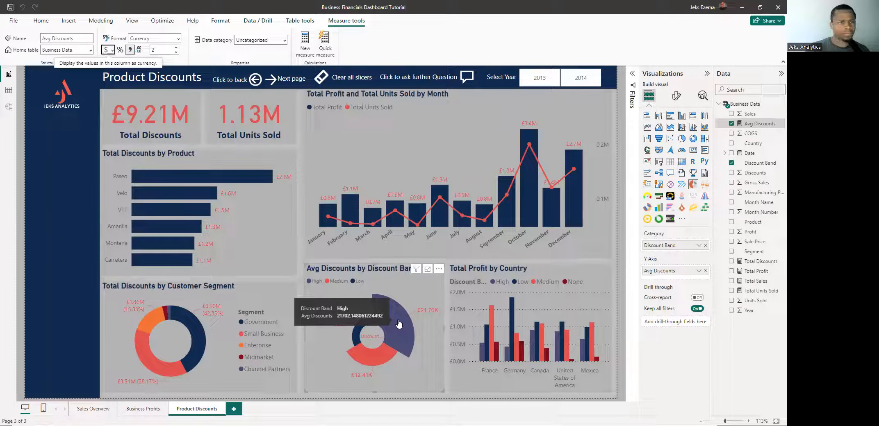
left_click(112, 51)
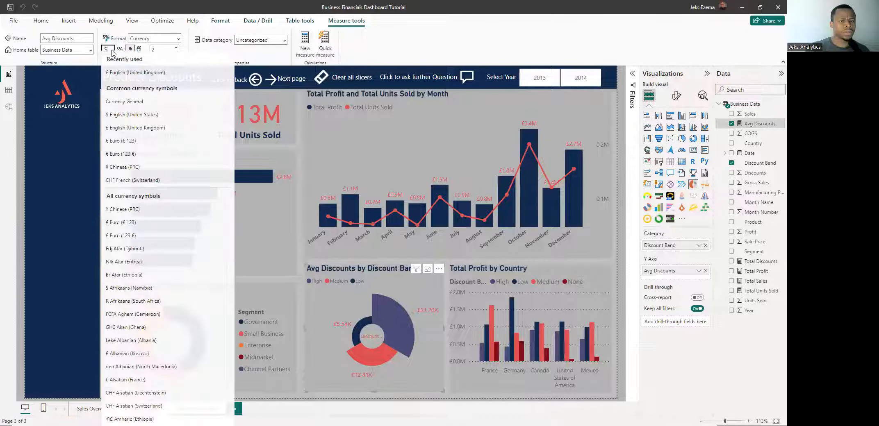
left_click(132, 78)
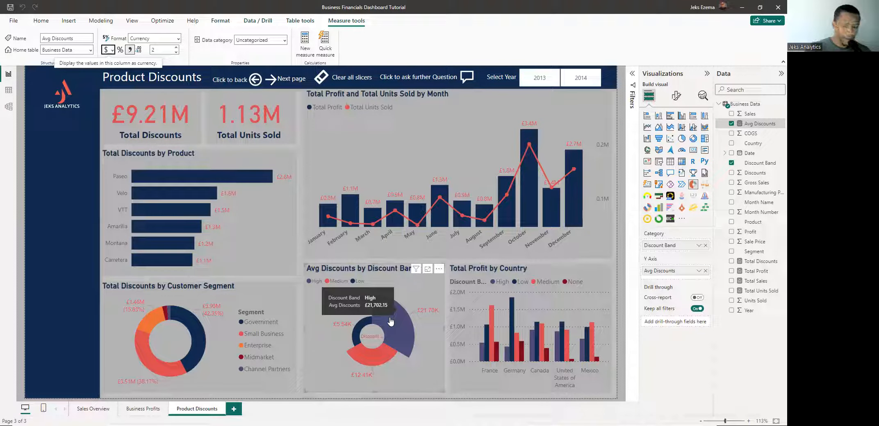
mouse_move(374, 358)
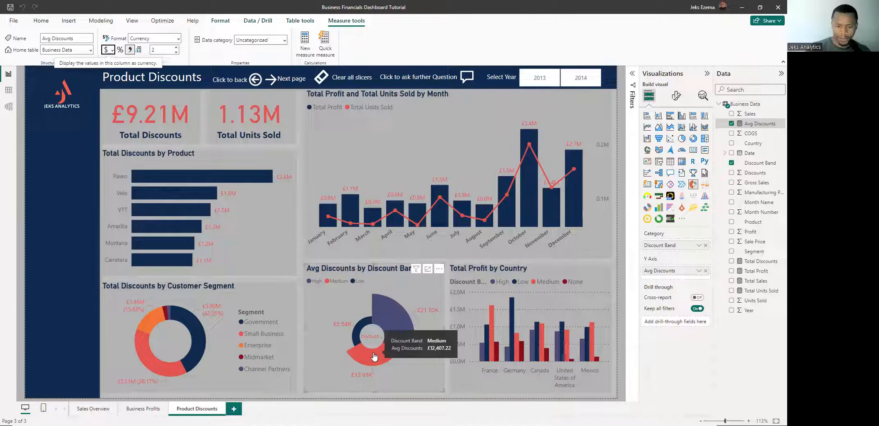
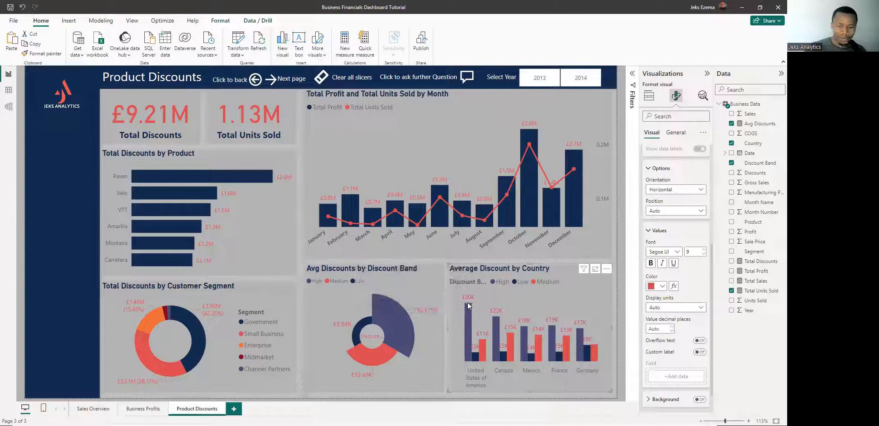
- Compare the High and Low discount band columns across countries in the Average Discount by Country chart
mouse_move(468, 310)
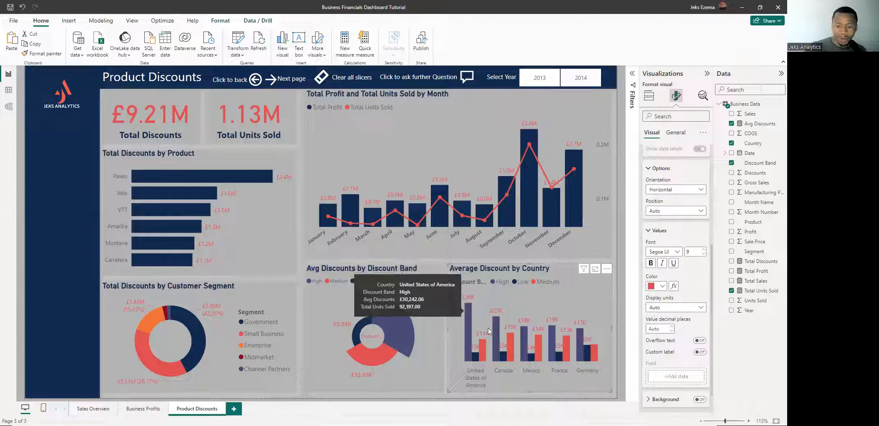
mouse_move(498, 326)
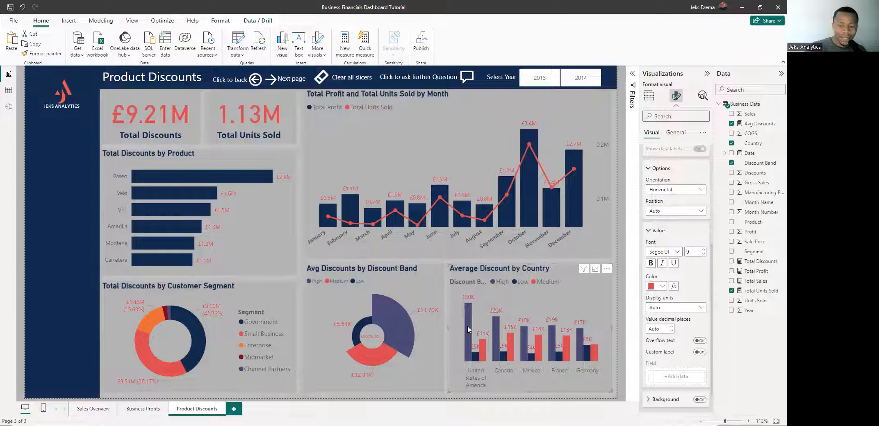
mouse_move(466, 329)
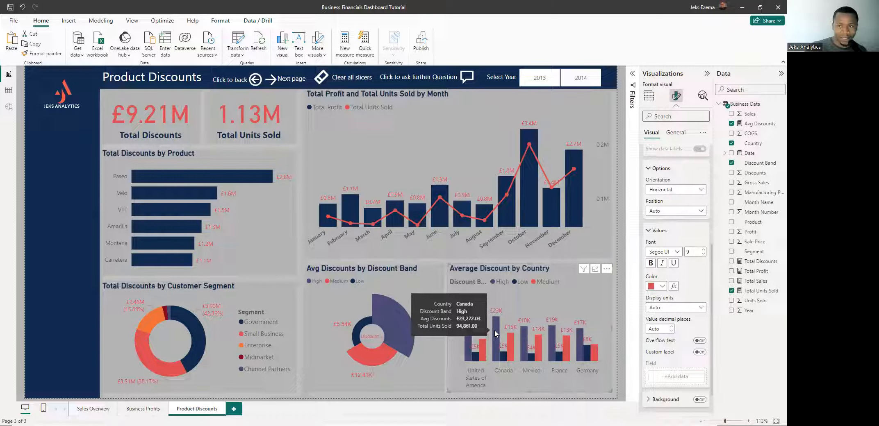
left_click(680, 72)
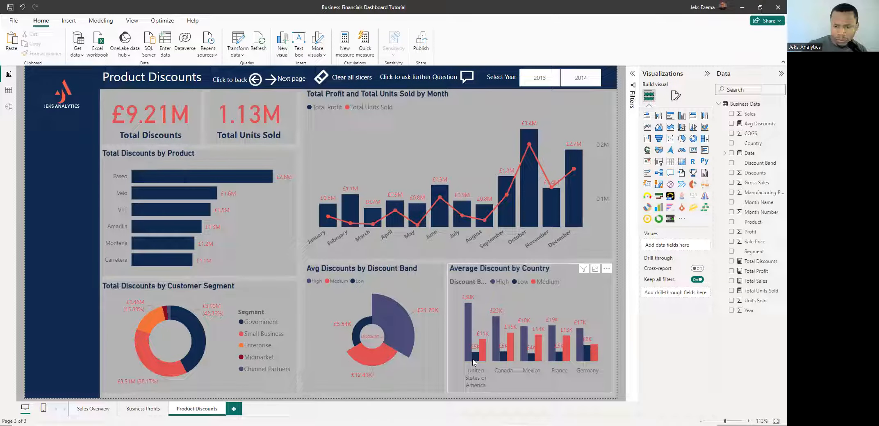
mouse_move(473, 360)
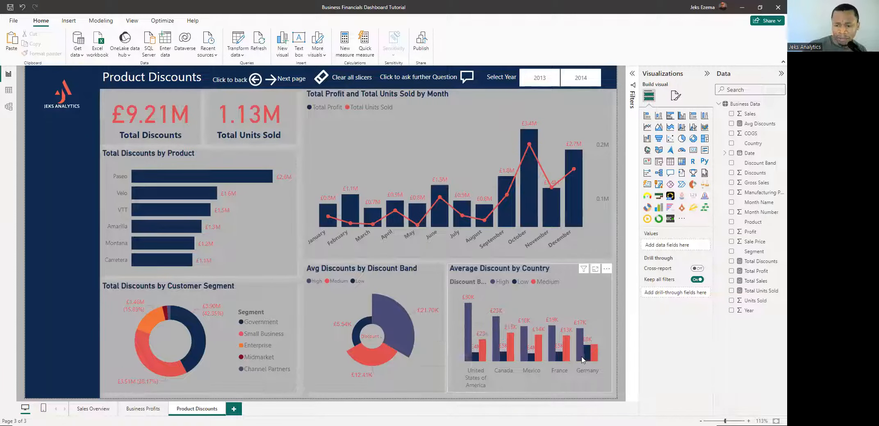
mouse_move(587, 356)
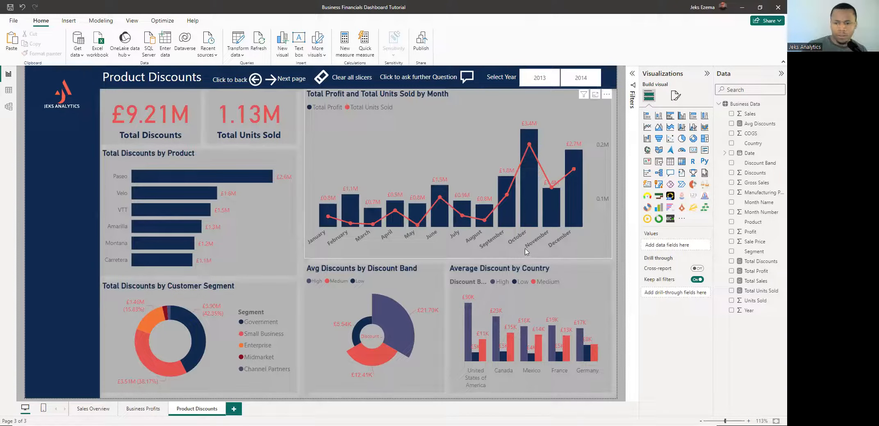
- Replace Total Profit with Total Discounts as the column y-axis value of the monthly chart, keeping Total Units Sold as the line
left_click(586, 242)
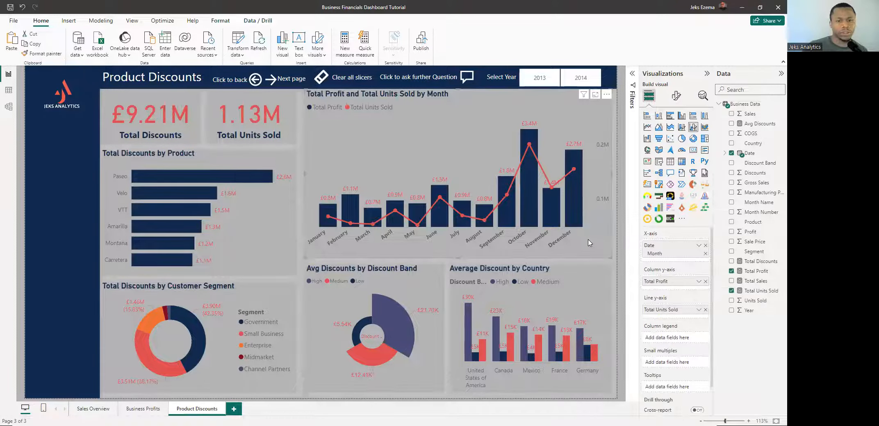
left_click(705, 281)
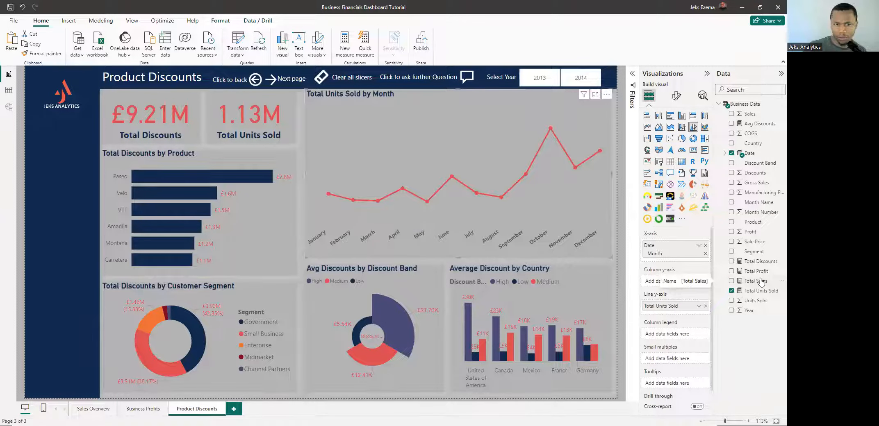
left_click_drag(761, 265, 689, 288)
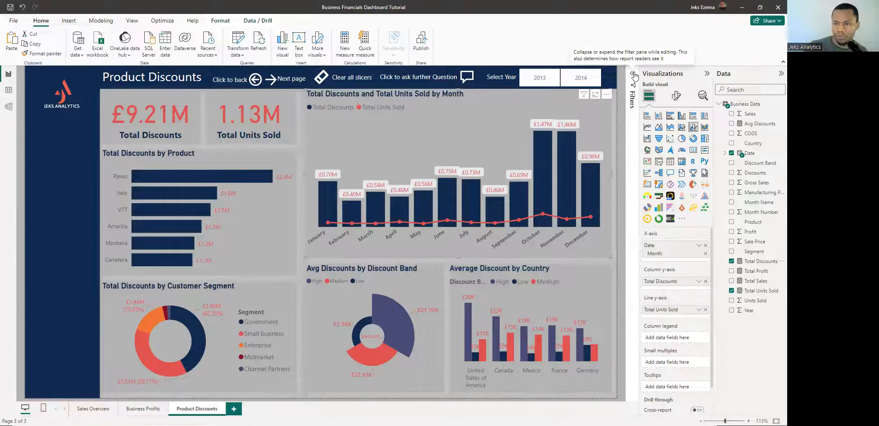
- Turn off the data label background for the Total Discounts series in the monthly chart
left_click(675, 96)
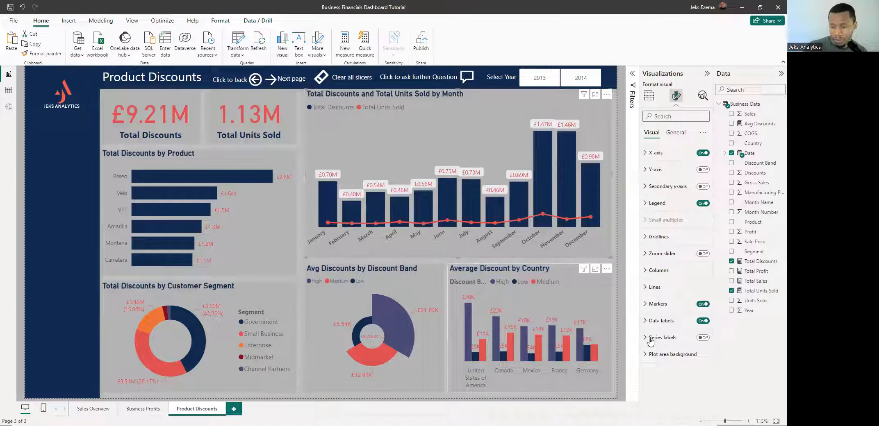
left_click(644, 322)
scroll(668, 326, "down", 3)
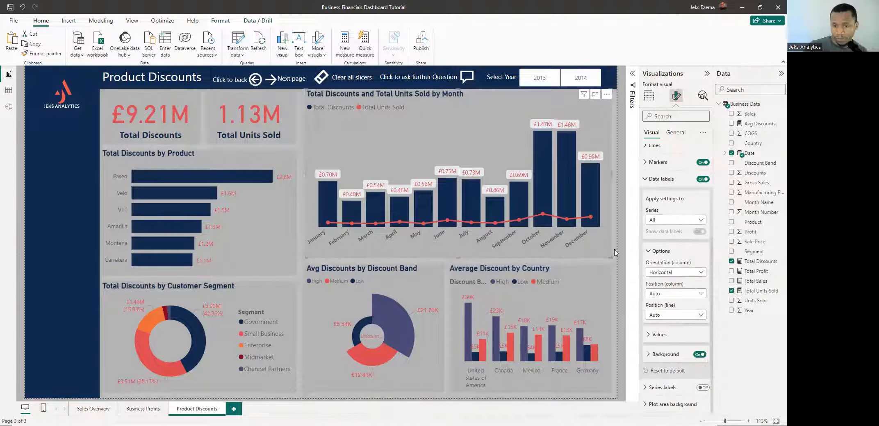
left_click(702, 221)
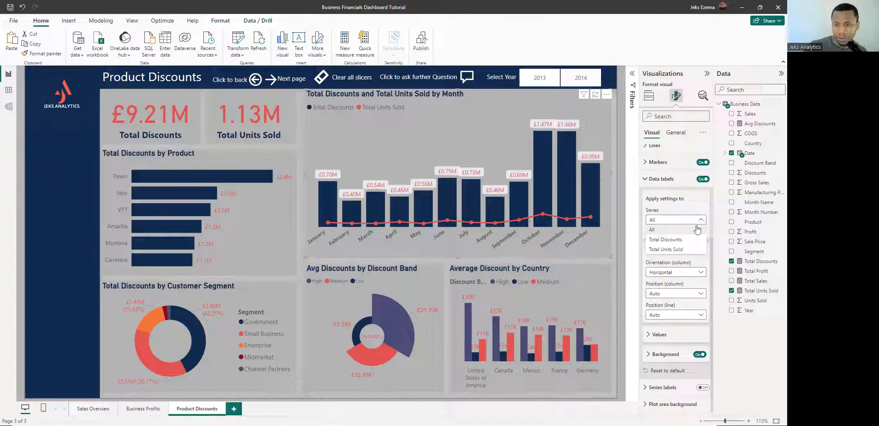
left_click(679, 240)
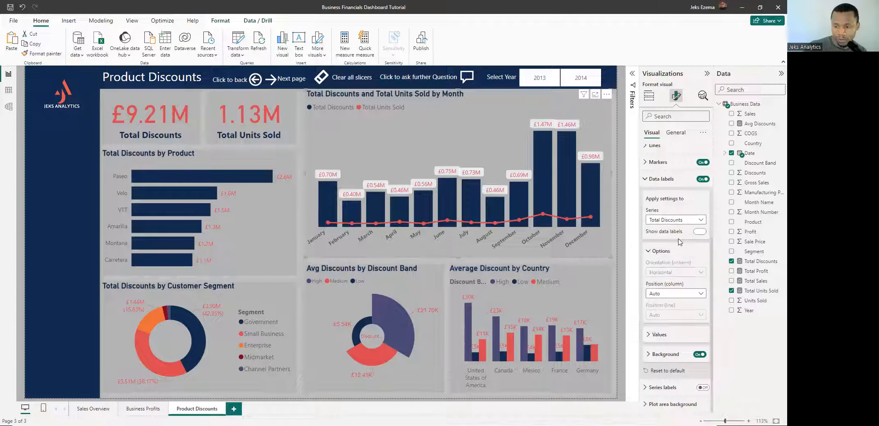
left_click(700, 355)
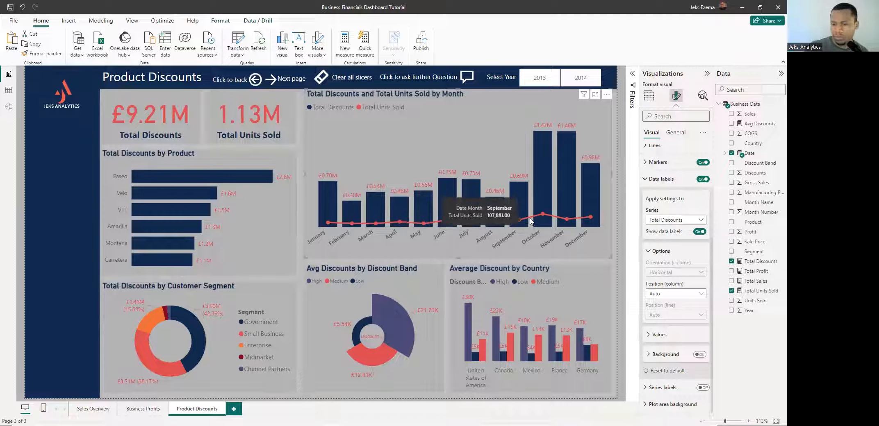
- Show data labels for the Total Units Sold series in the monthly chart and turn off their background
scroll(675, 227, "up", 1)
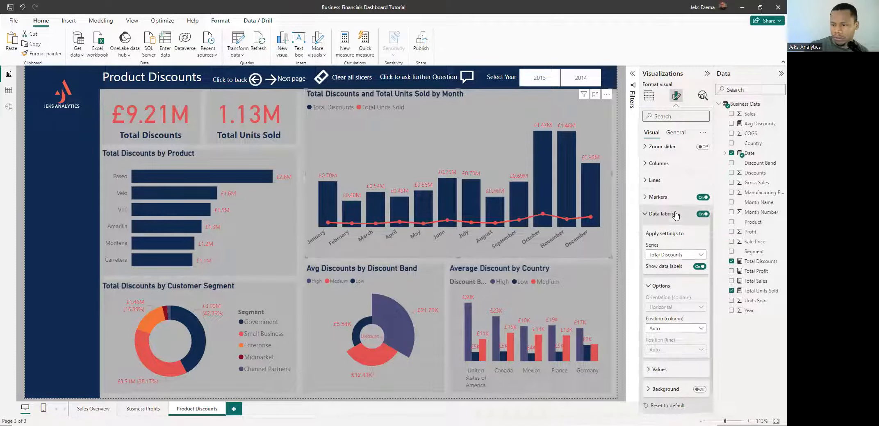
scroll(676, 227, "down", 1)
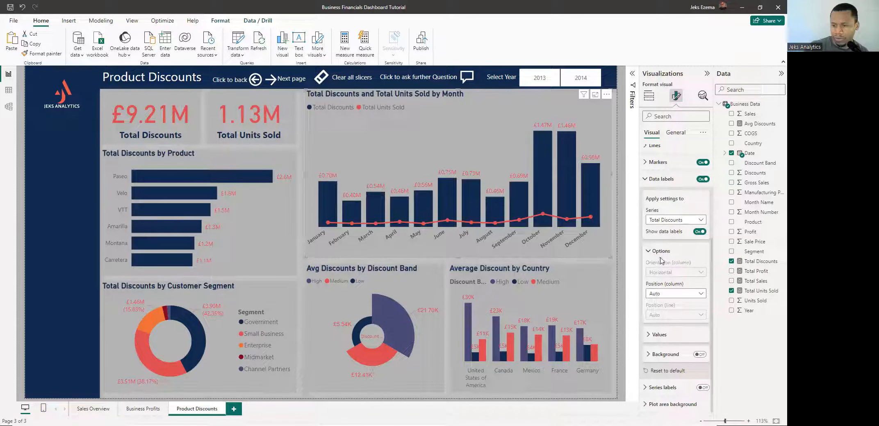
scroll(665, 247, "up", 2)
scroll(666, 248, "down", 2)
left_click(695, 222)
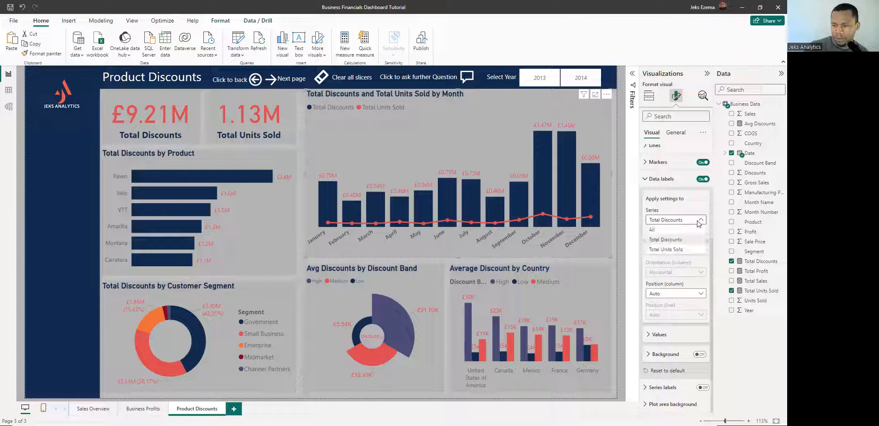
left_click(661, 251)
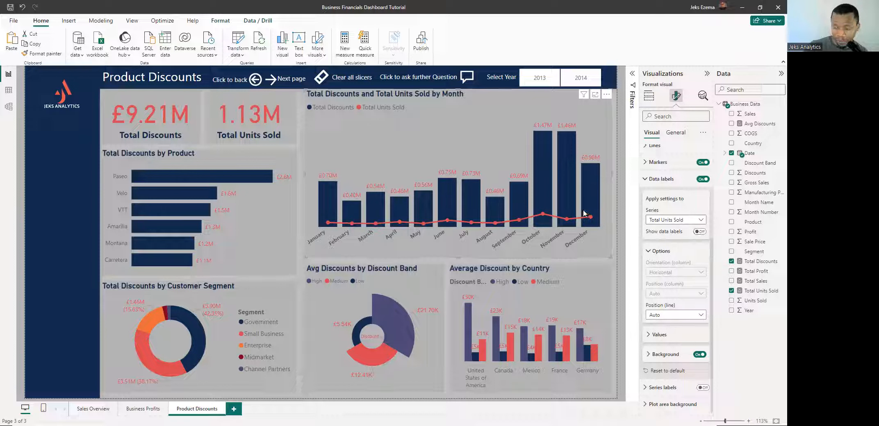
left_click(700, 232)
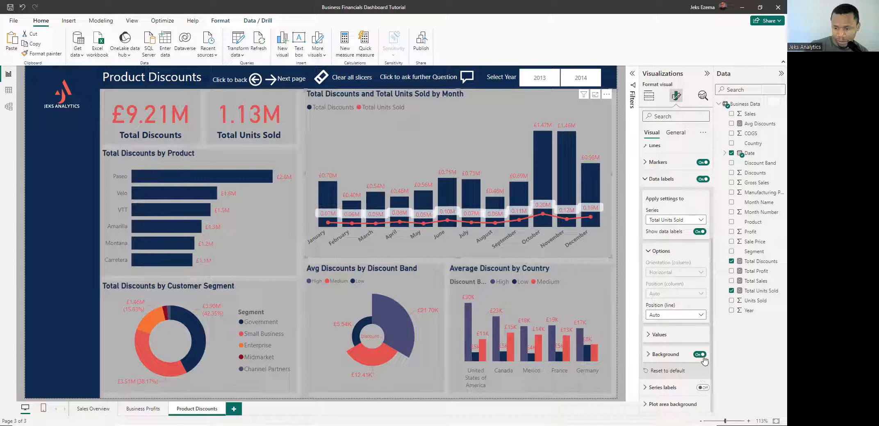
left_click(703, 355)
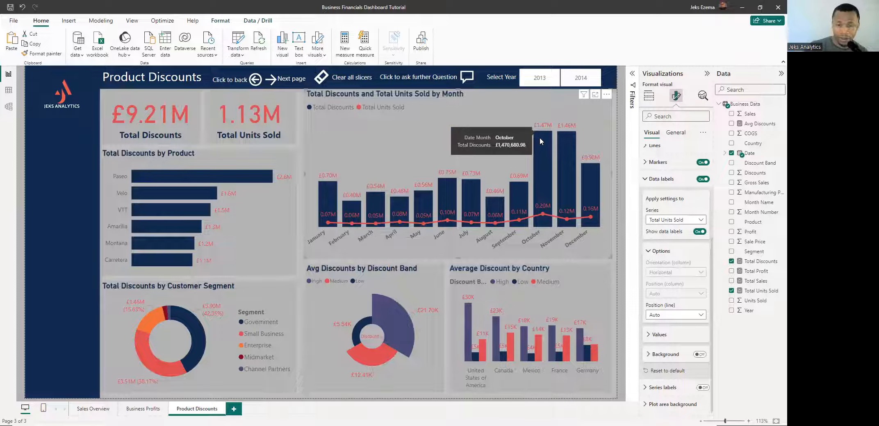
left_click(620, 197)
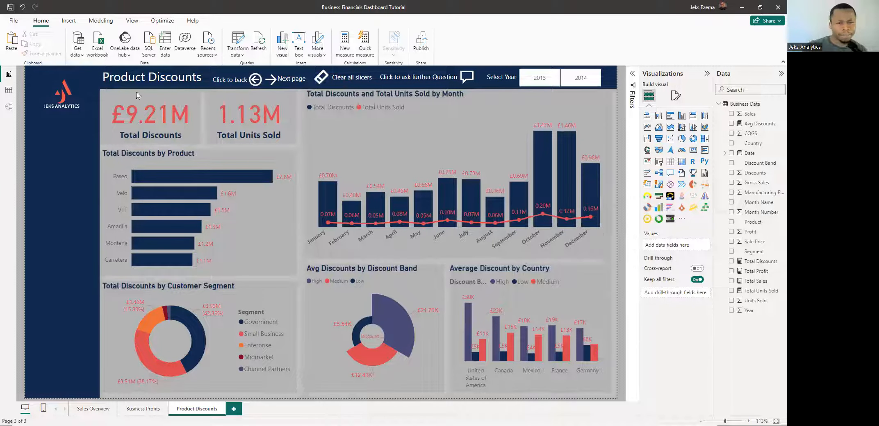
- Change the back button's caption on the Product Discounts page to "Click to go back" and widen its text box to fit one line
left_click(234, 80)
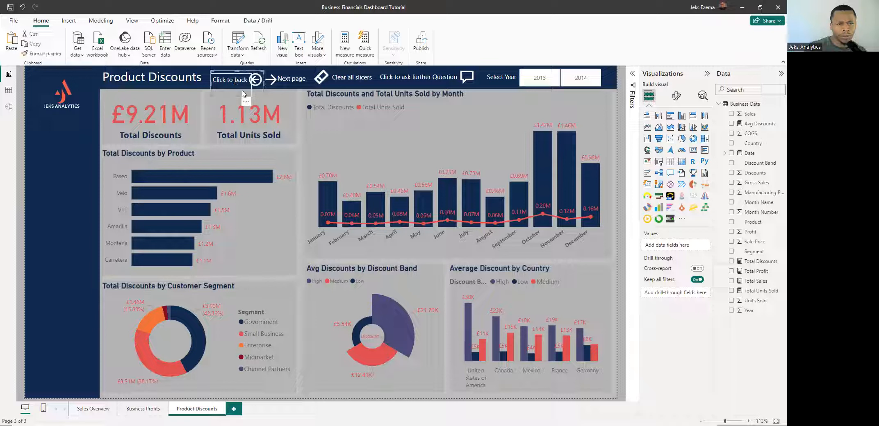
left_click(366, 130)
left_click(227, 81)
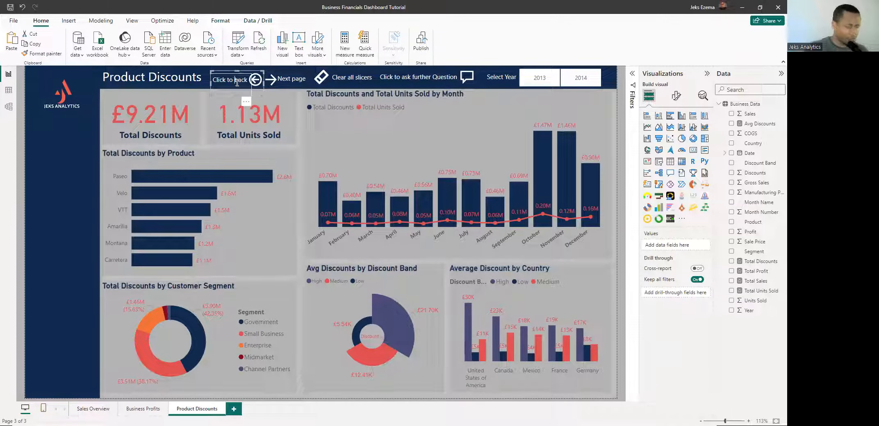
left_click(237, 83)
type("go")
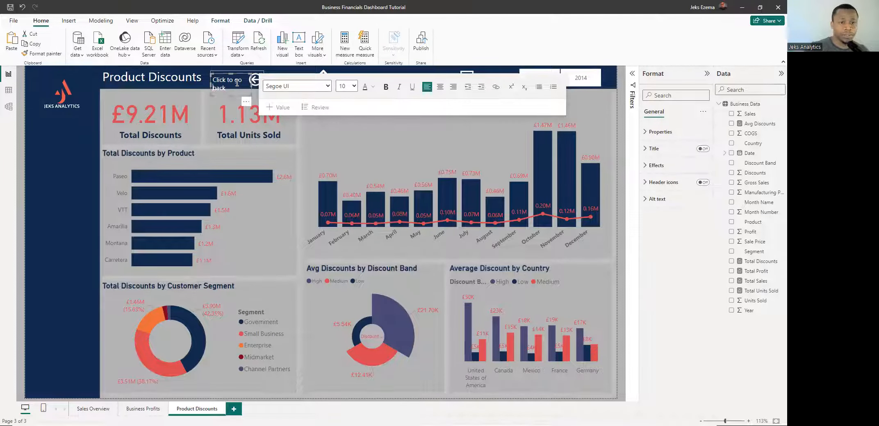
left_click_drag(209, 84, 203, 86)
left_click(621, 153)
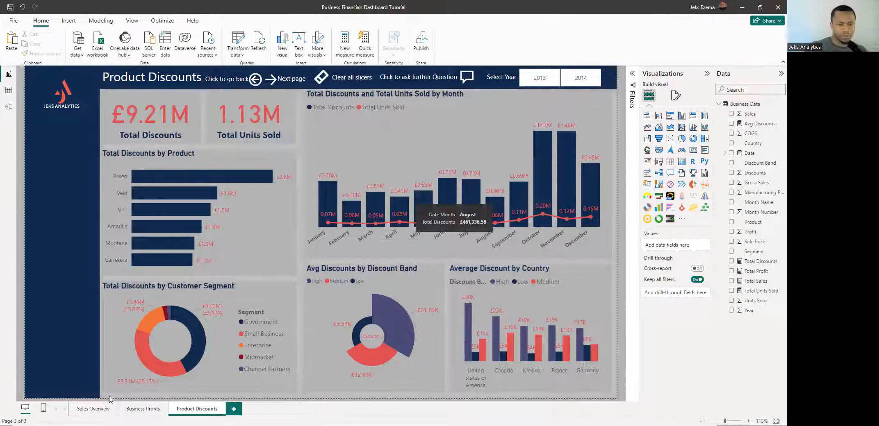
- On the Business Profits page, reword the back button's caption as "Click to go back" and widen its text box to fit one line
left_click(147, 410)
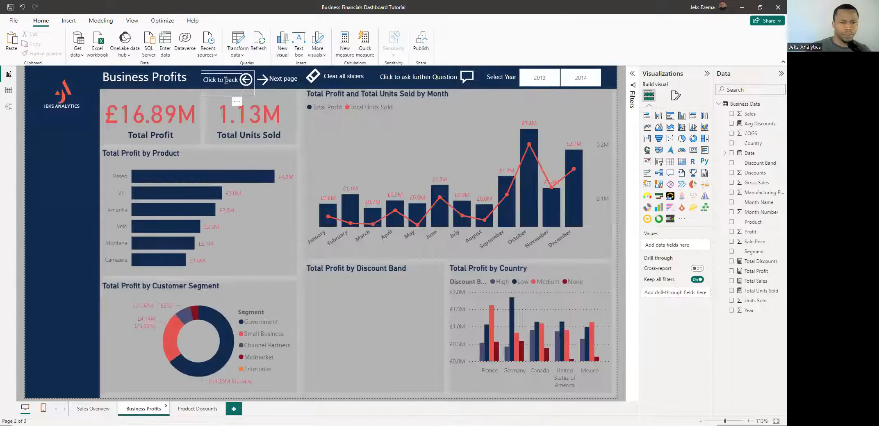
left_click(227, 80)
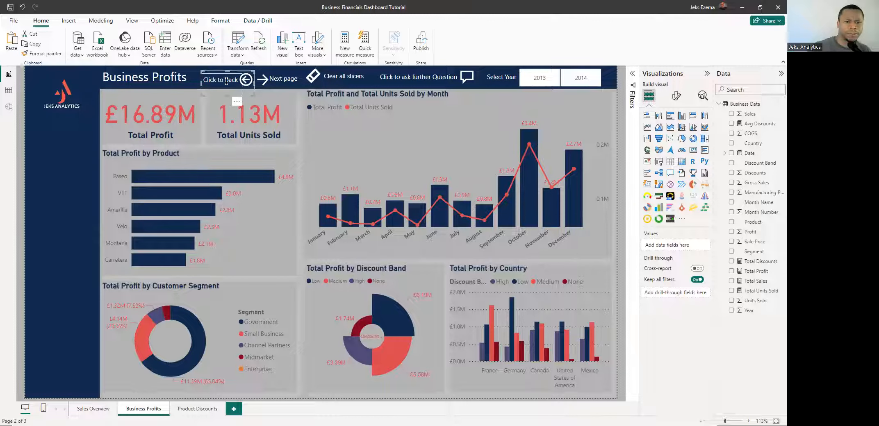
double_click(224, 82)
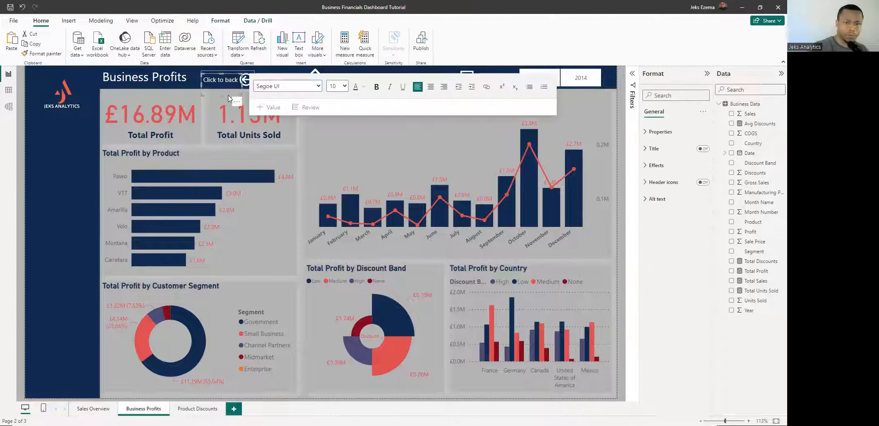
type("go")
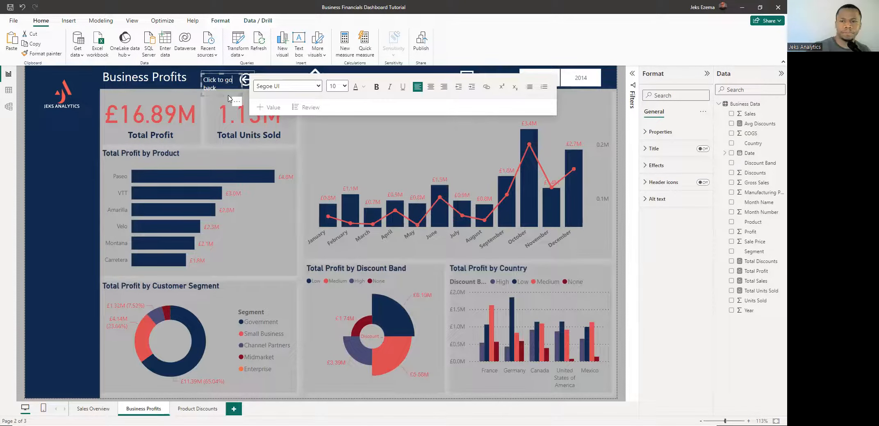
left_click_drag(200, 83, 194, 84)
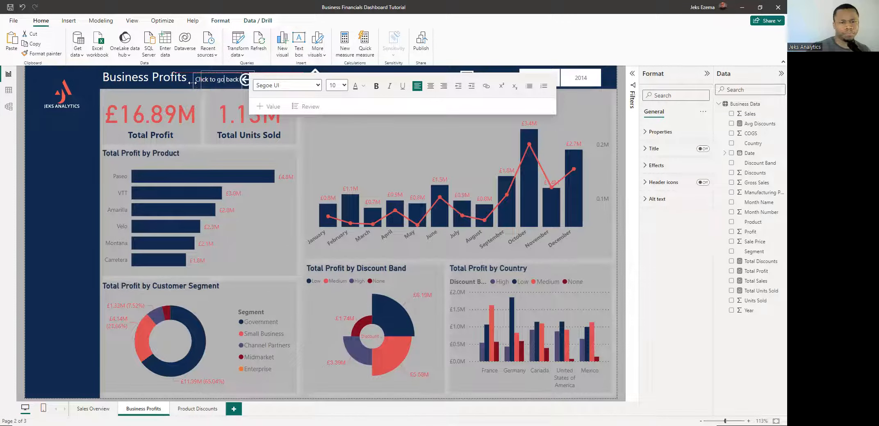
left_click(625, 146)
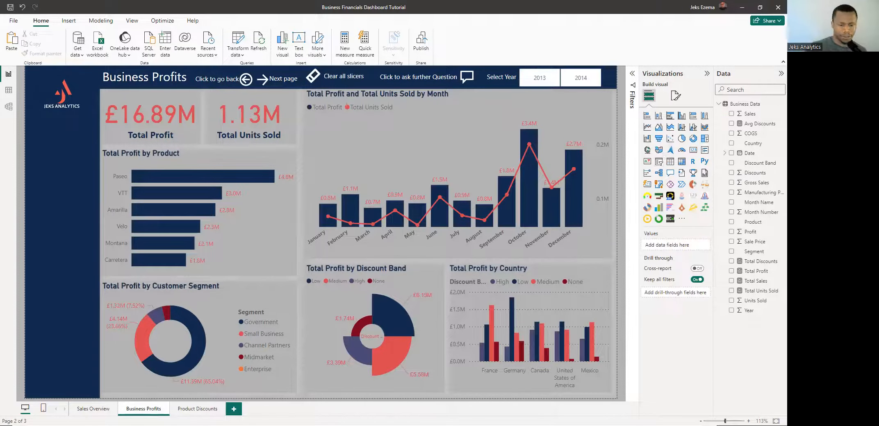
- Duplicate the Product Discounts page and rename the copy Business Forecast
left_click(196, 410)
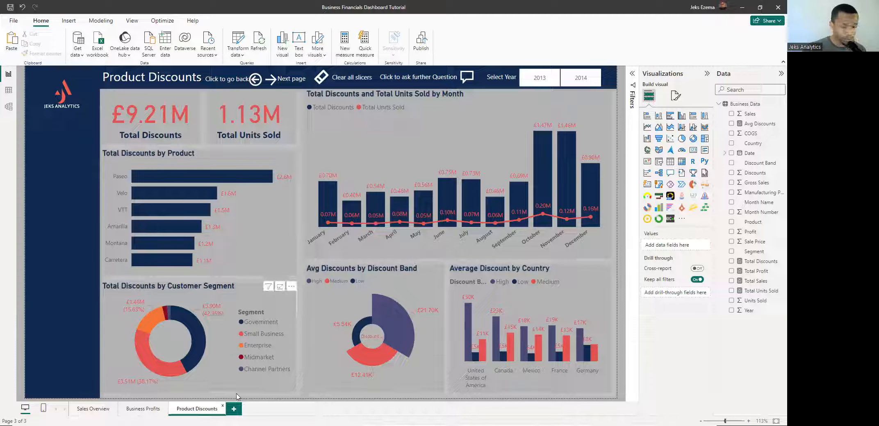
right_click(188, 409)
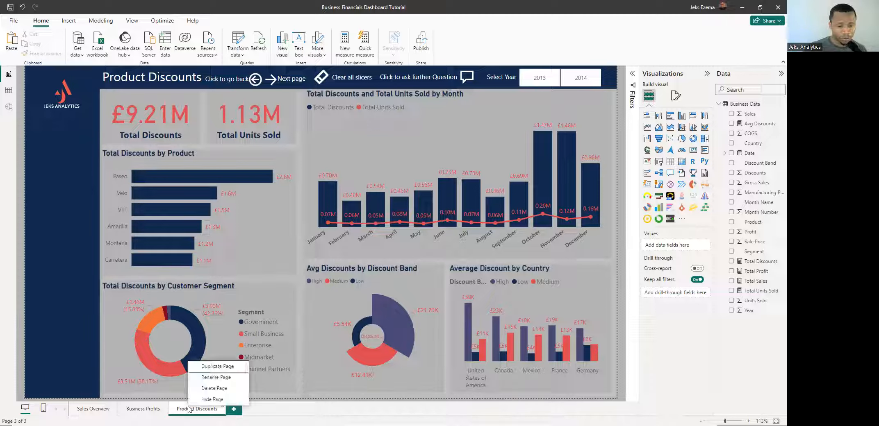
left_click(212, 367)
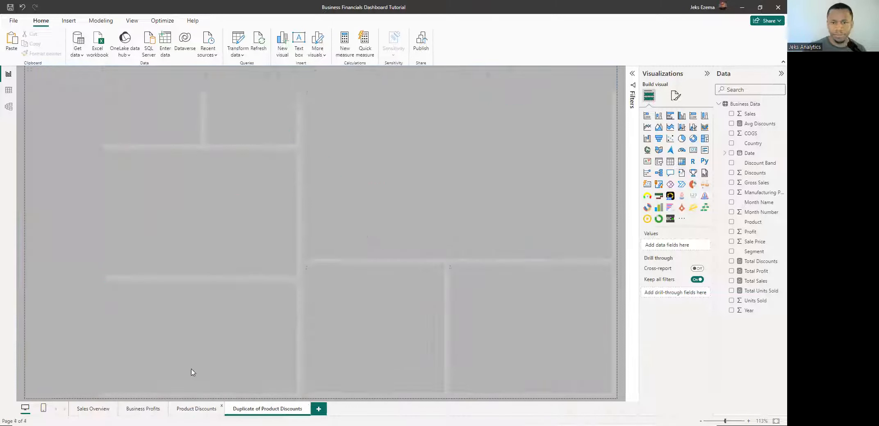
double_click(263, 409)
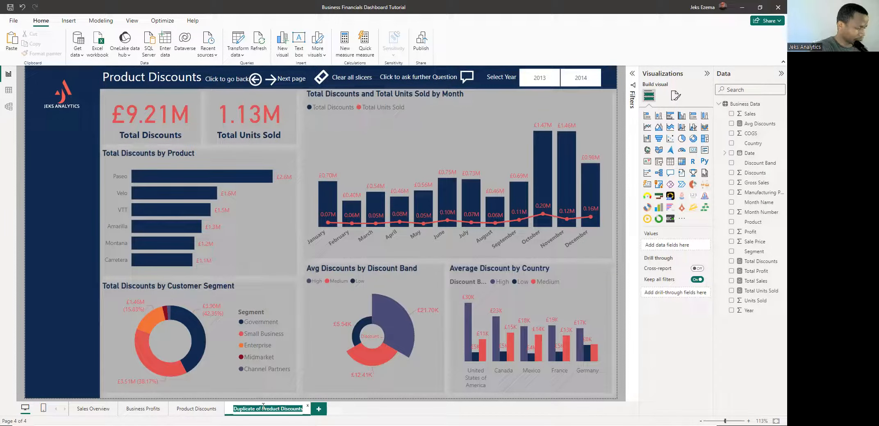
type("Business")
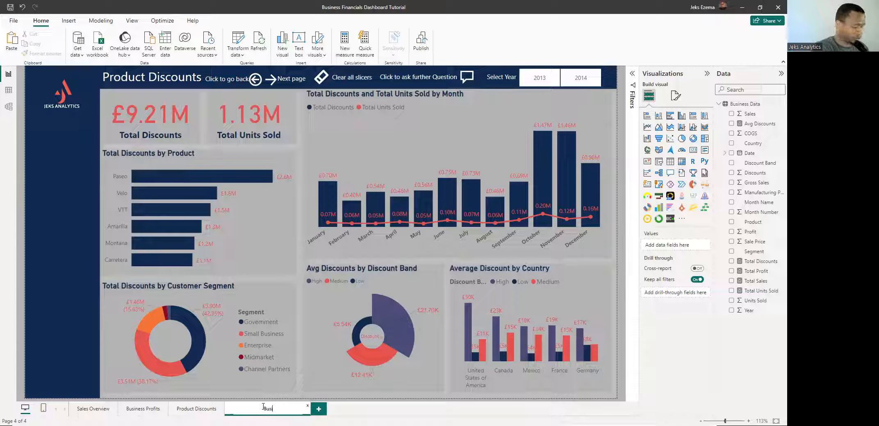
type(" F")
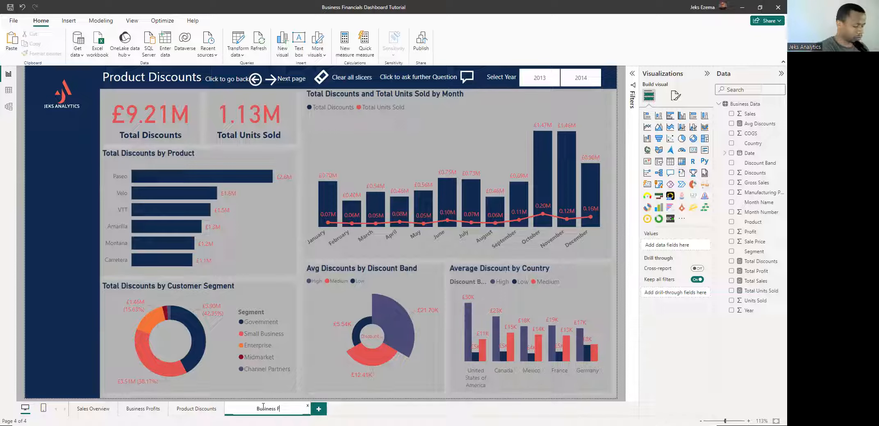
type("ore")
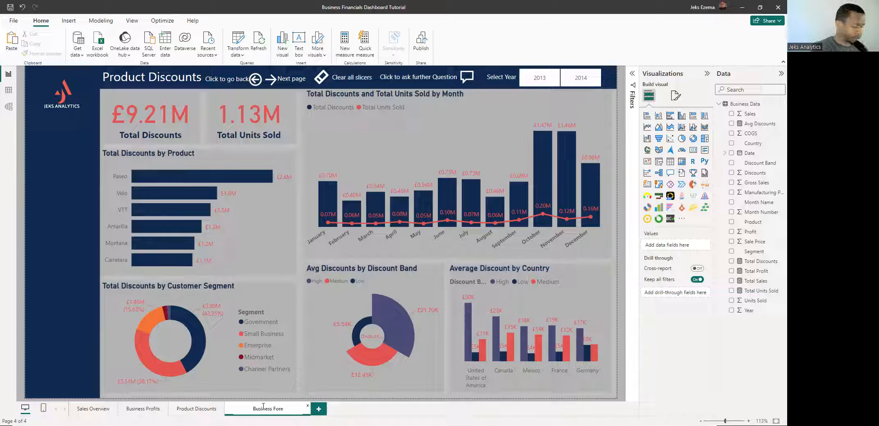
type("cast")
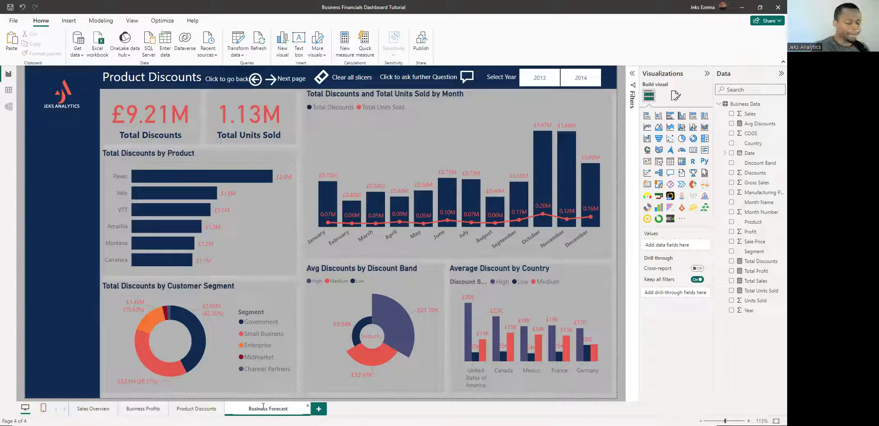
key("Return")
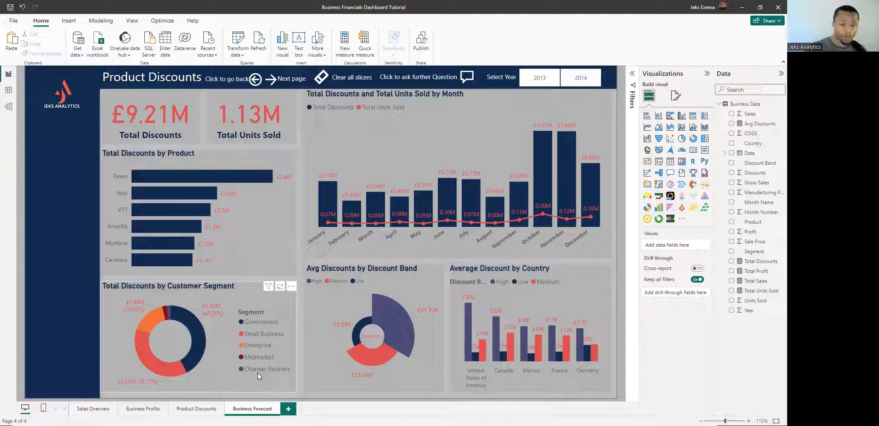
- Delete the Total Discounts by Product chart and place two copies of the Total Discounts card side by side beneath the existing cards
left_click(279, 251)
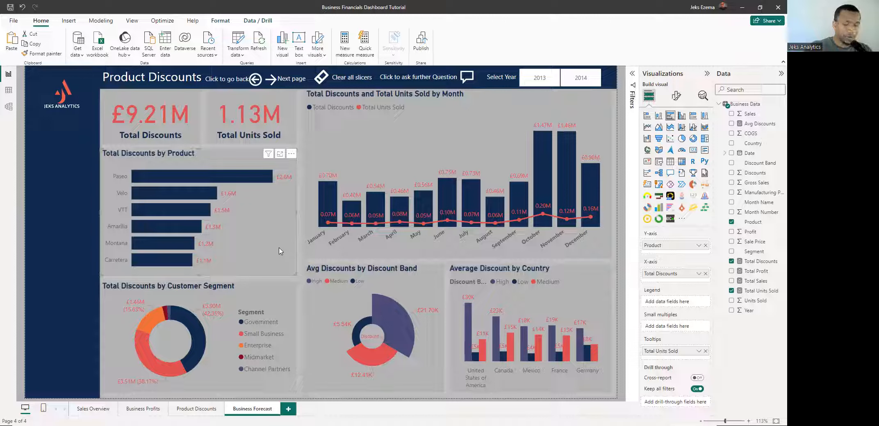
key("Delete")
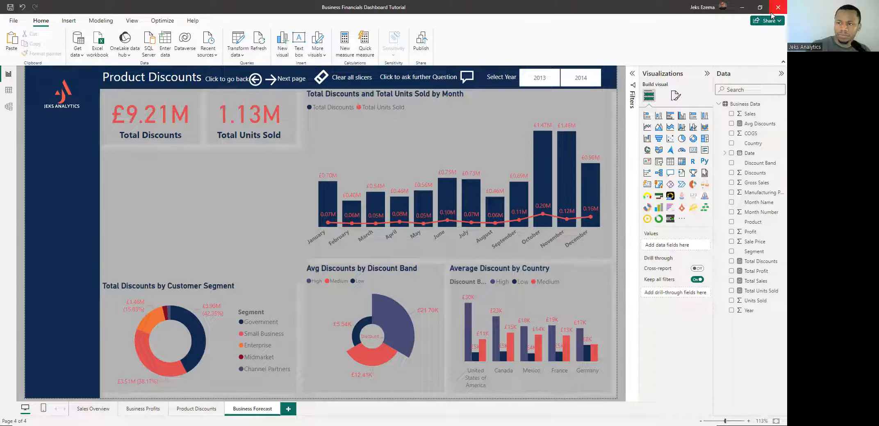
key("ctrl+z")
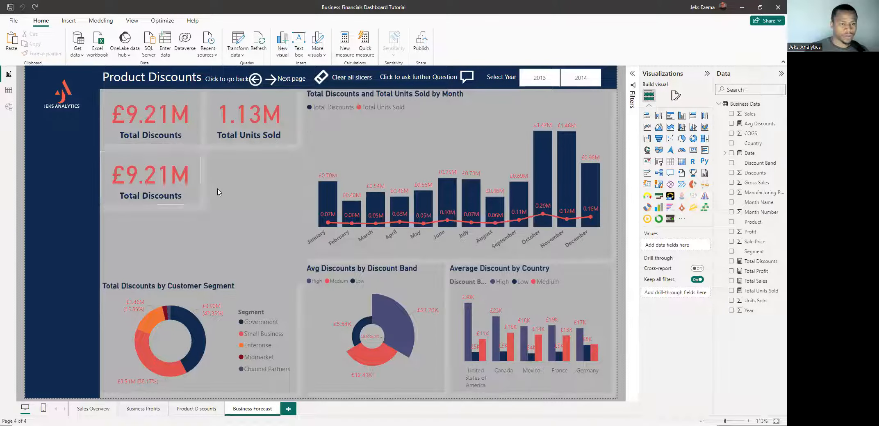
left_click(192, 198)
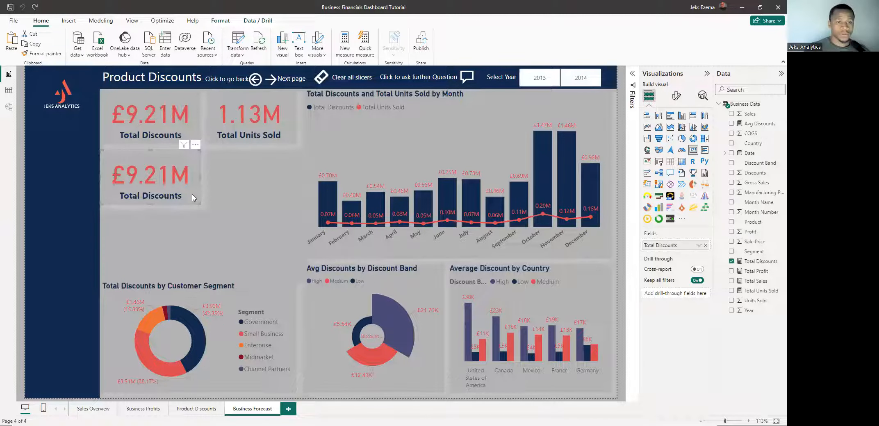
left_click(236, 206)
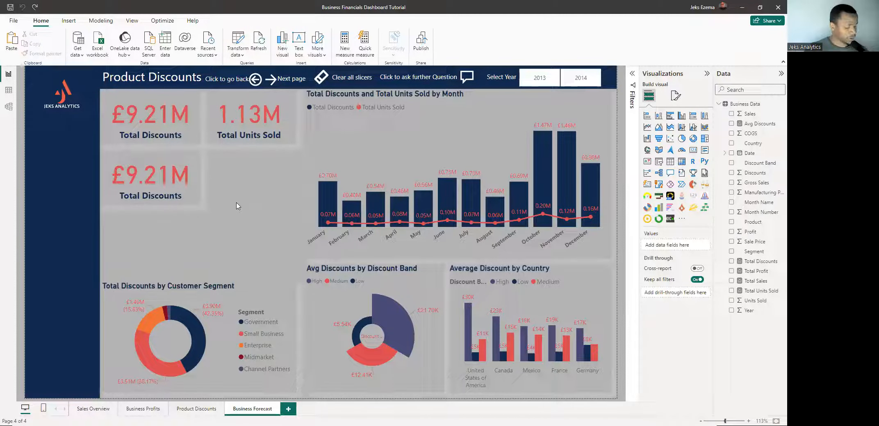
left_click_drag(191, 175, 257, 171)
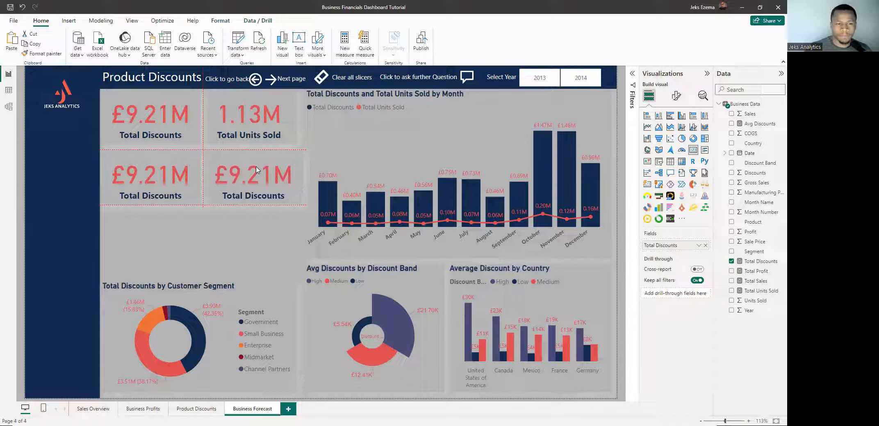
left_click_drag(257, 170, 299, 180)
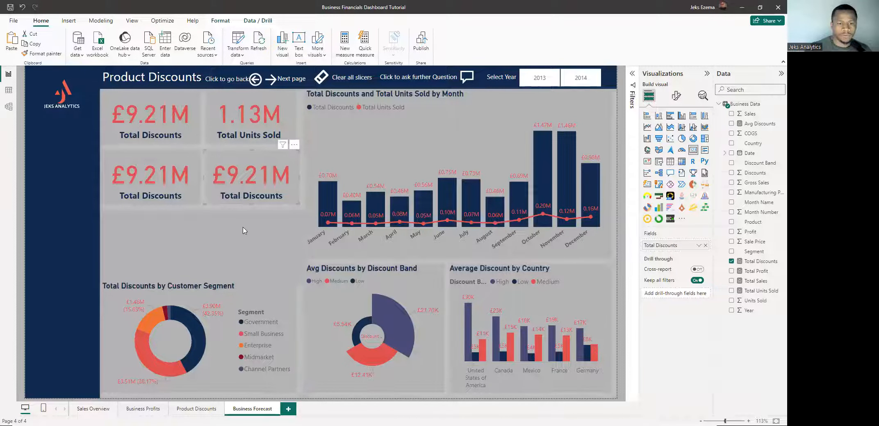
left_click(243, 230)
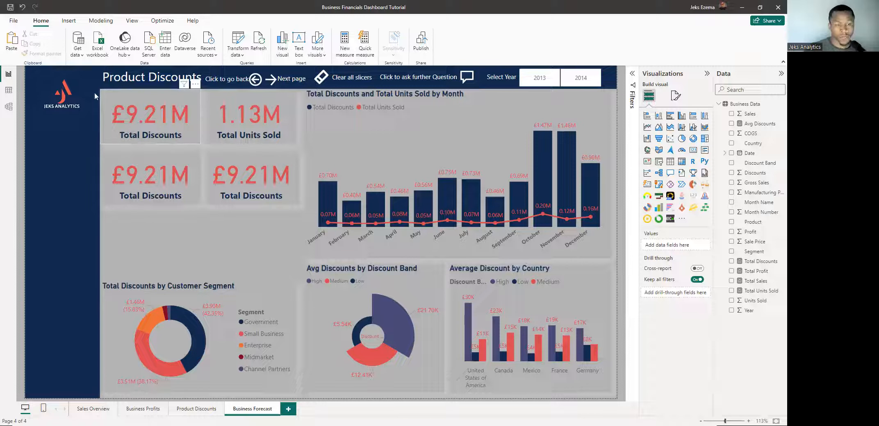
- Change the original Total Discounts card to show Total Sales and the copy directly beneath it to show Total Profit
left_click(148, 131)
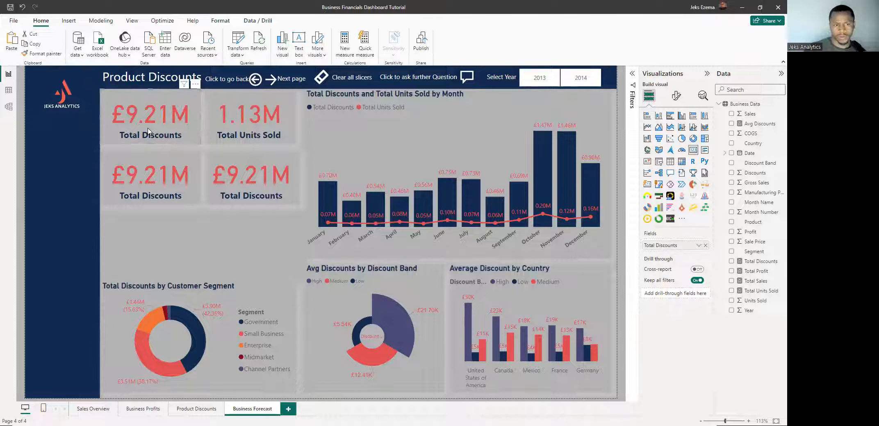
left_click(705, 246)
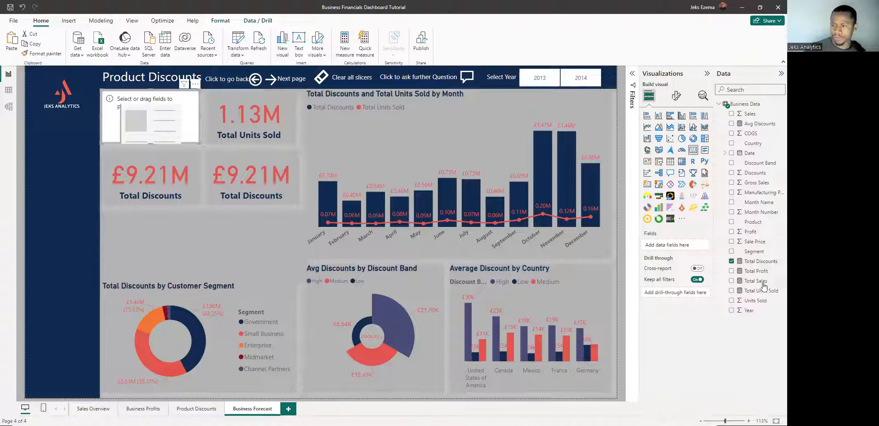
left_click_drag(714, 261, 683, 246)
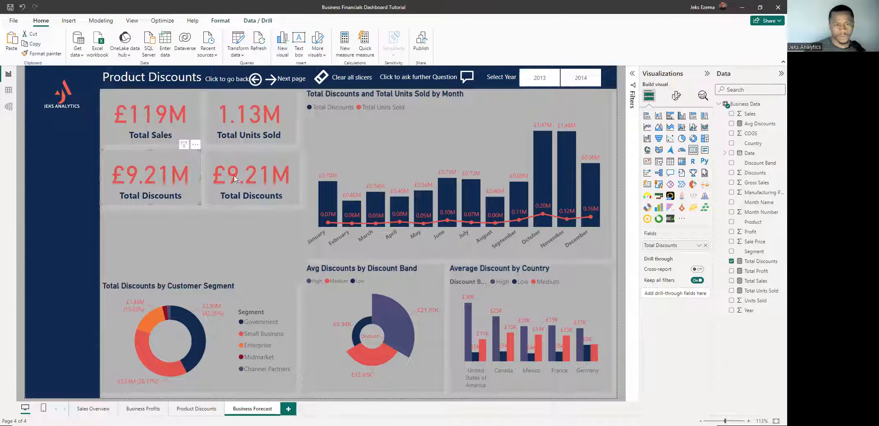
left_click(706, 246)
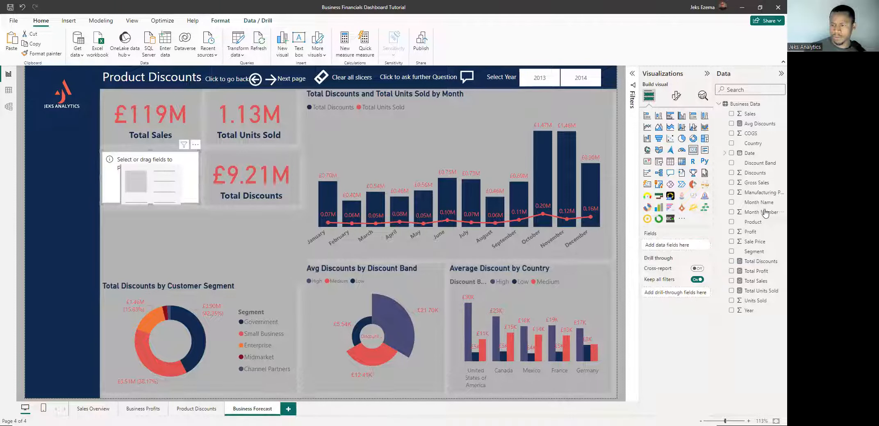
left_click_drag(761, 272, 665, 247)
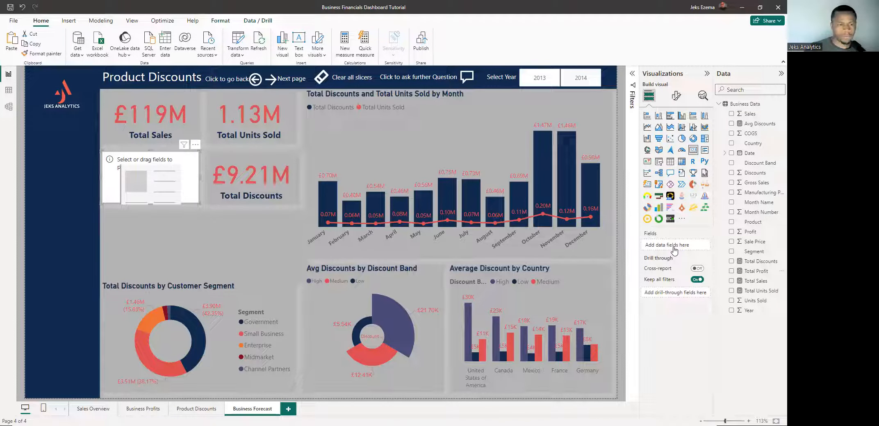
left_click(245, 232)
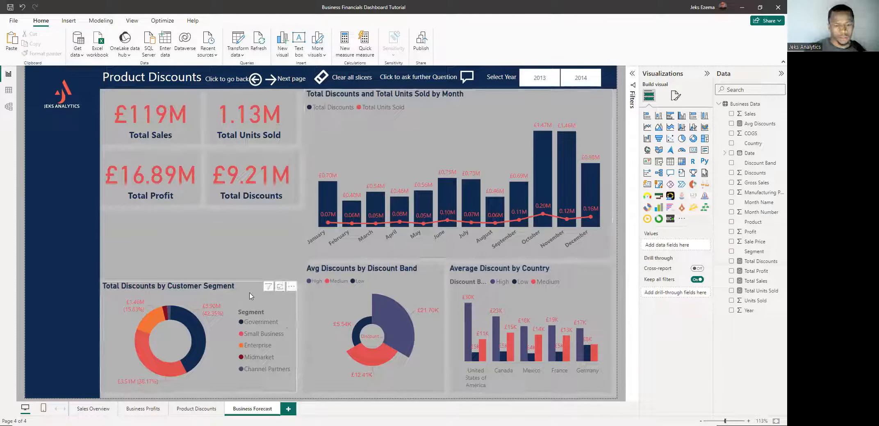
- Stretch the customer segment donut chart up to just below the cards and narrow the remaining Total Discounts card to align with the chart's edge
left_click(232, 291)
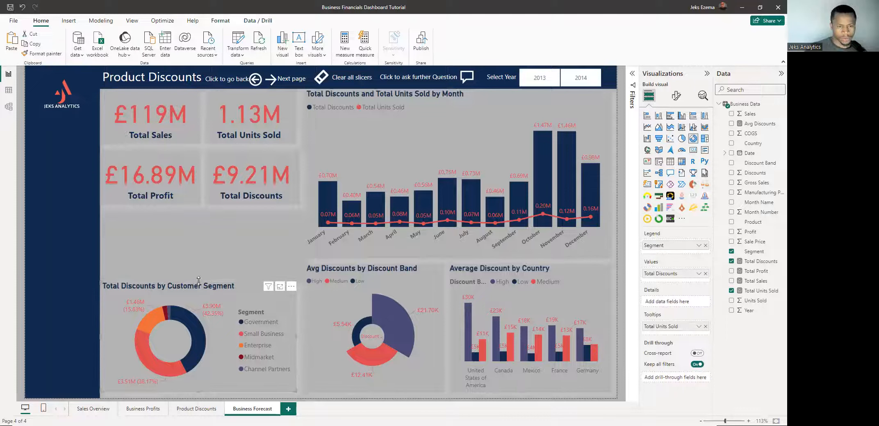
left_click_drag(198, 254, 214, 212)
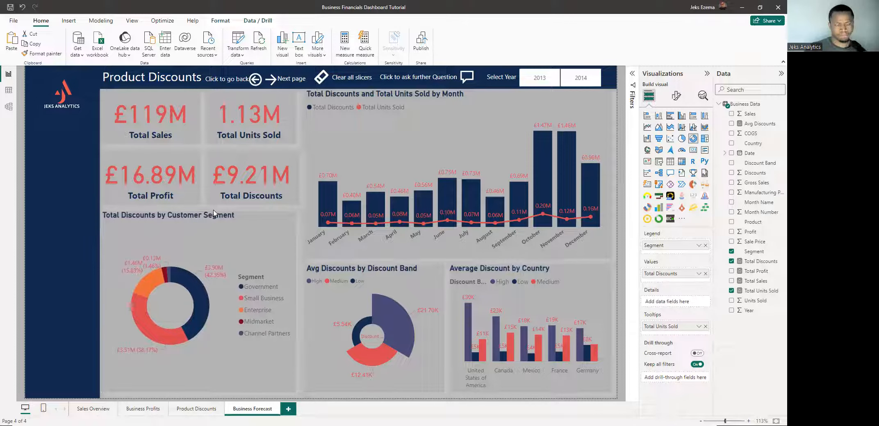
left_click_drag(214, 211, 216, 210)
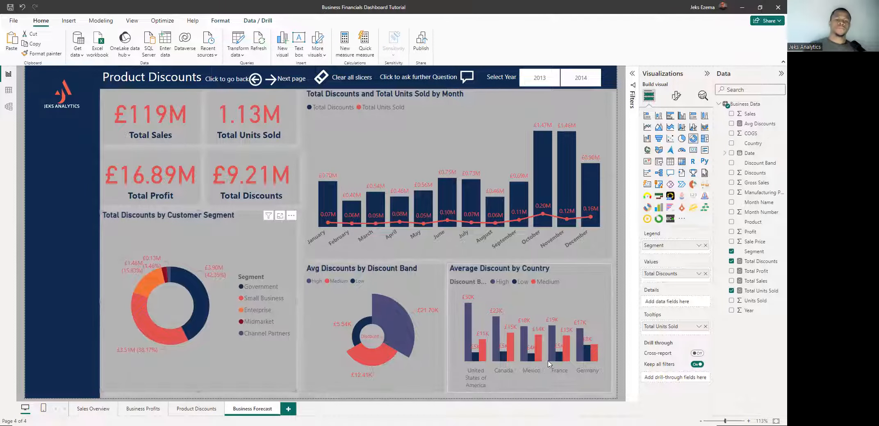
left_click(282, 178)
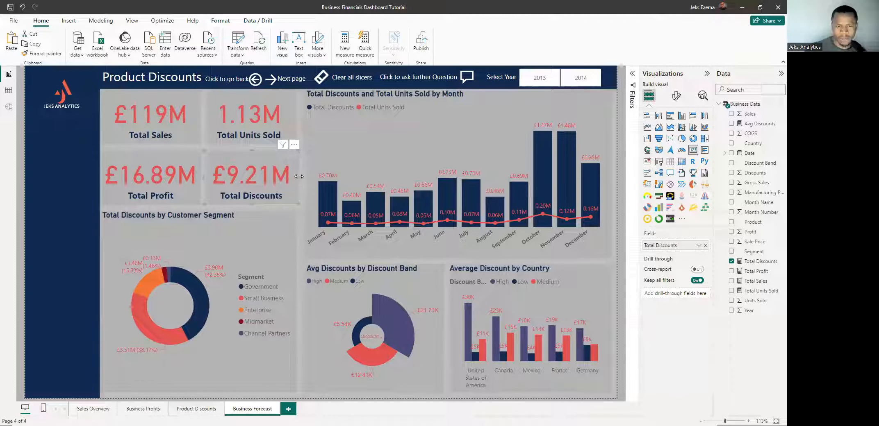
left_click_drag(299, 179, 296, 178)
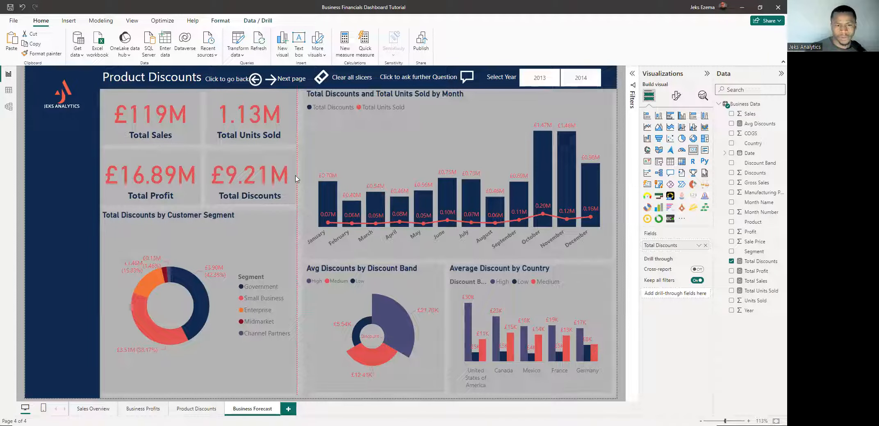
left_click(608, 184)
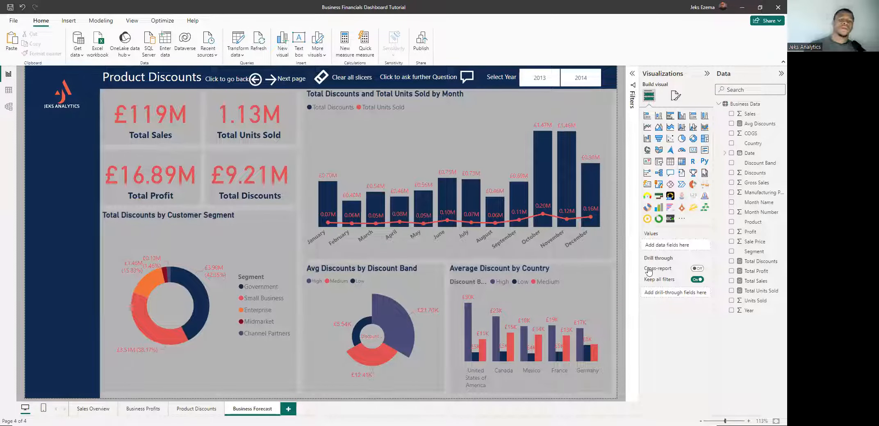
- Convert the customer segment donut into a scatter chart and remove Segment and Total Discounts from its fields
left_click(258, 240)
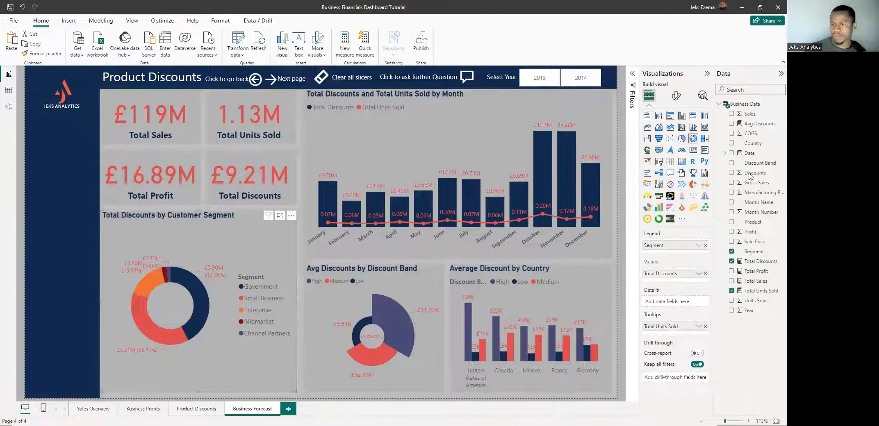
left_click(670, 141)
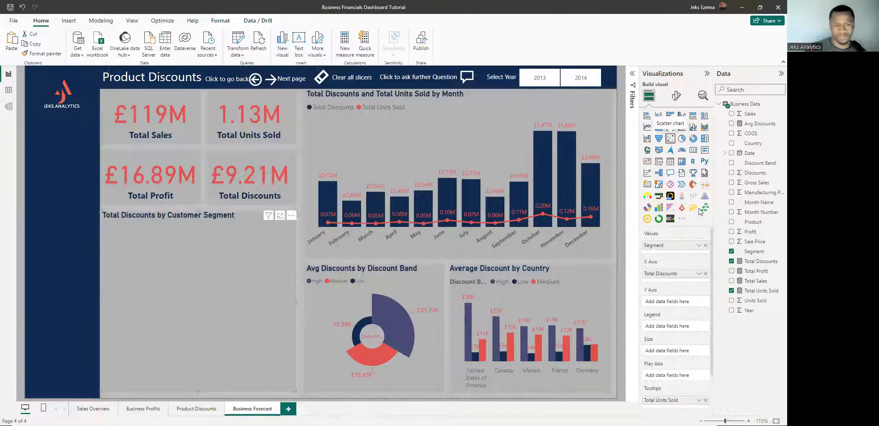
left_click(705, 245)
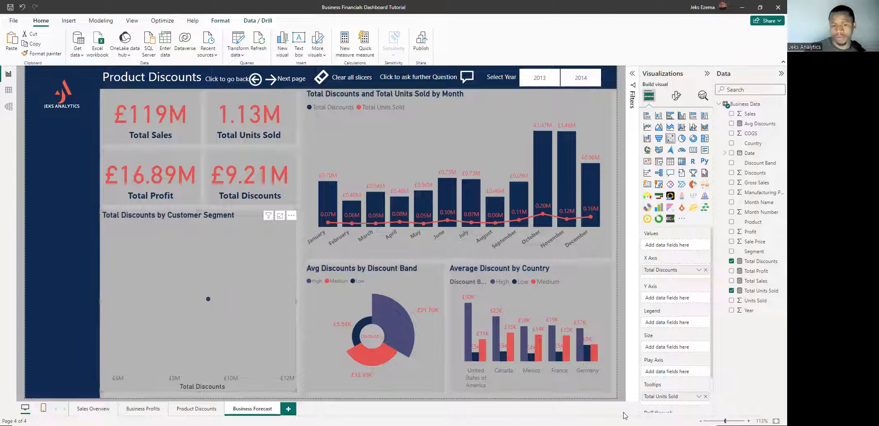
left_click(705, 270)
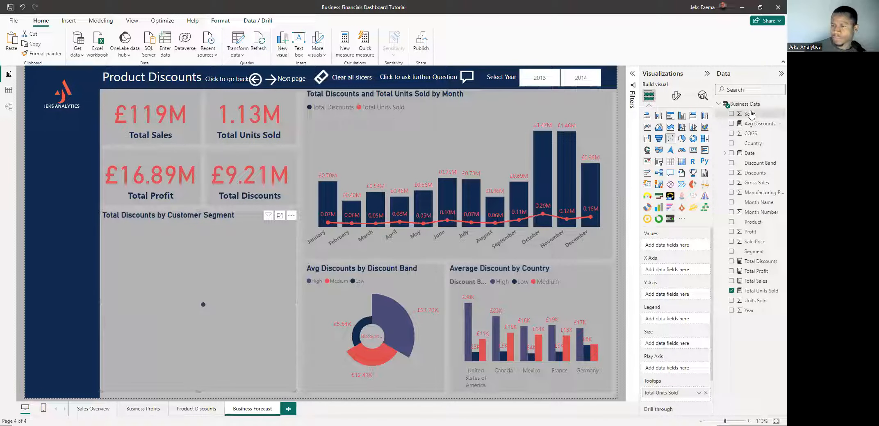
- Put Sales on the scatter chart's X axis and Profit on its Y axis, and remove Total Units Sold from the tooltips
left_click_drag(750, 115, 680, 267)
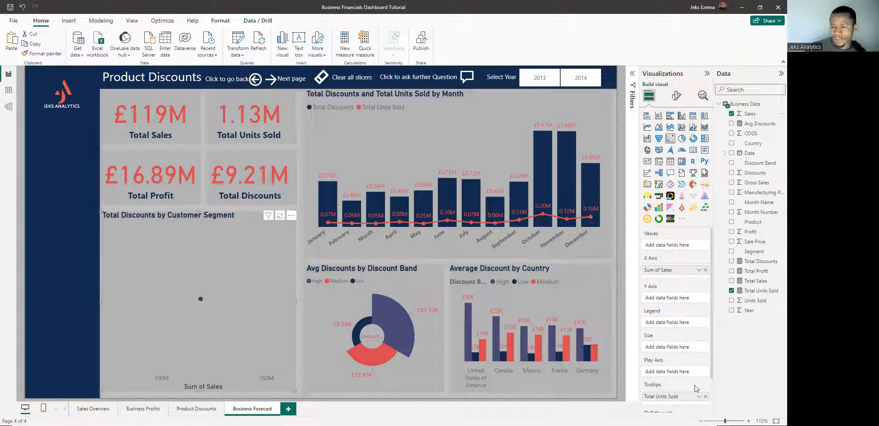
left_click(706, 397)
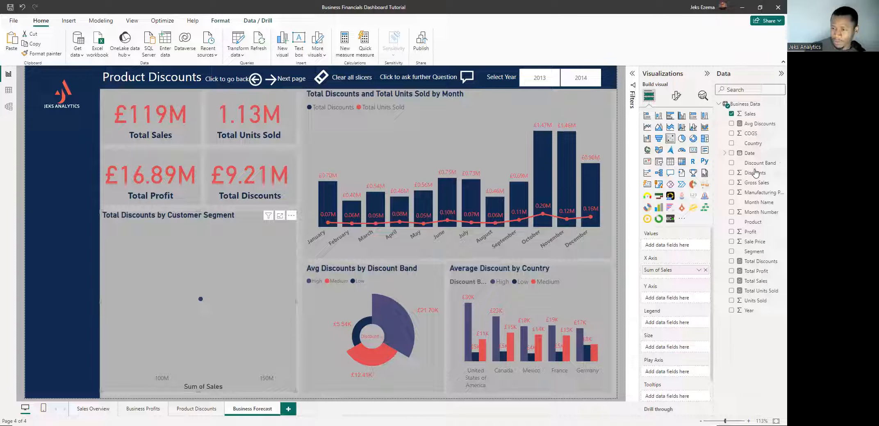
left_click_drag(750, 234, 663, 303)
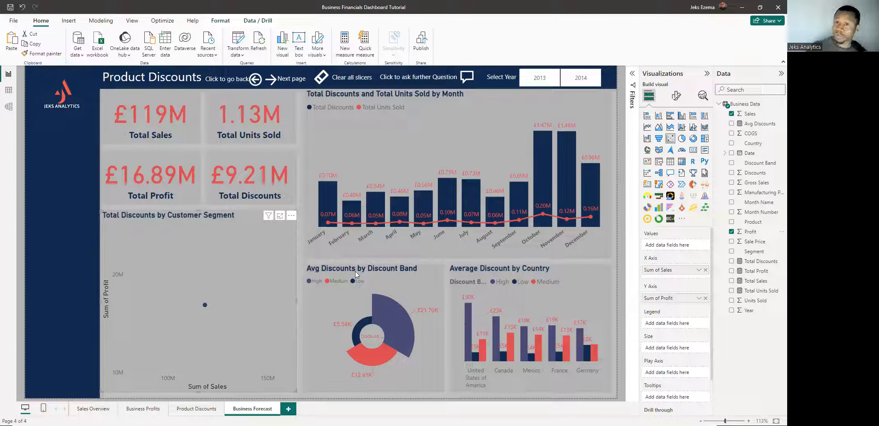
- Set both Sales and Profit in the scatter chart to Don't summarize
left_click(698, 270)
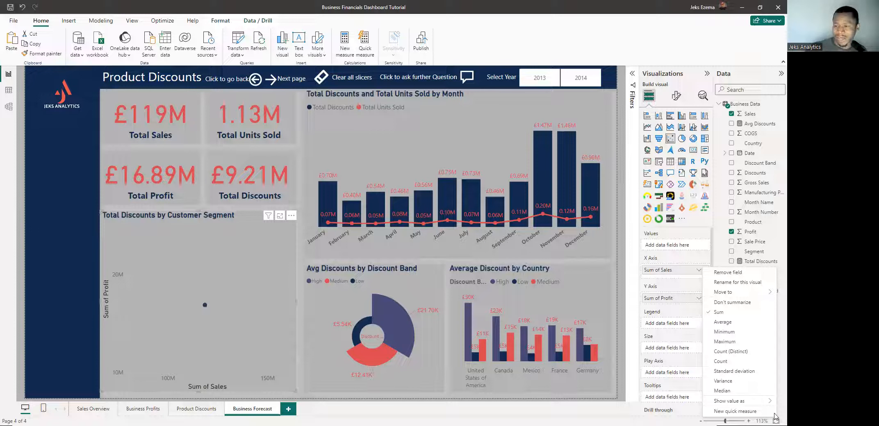
left_click(723, 303)
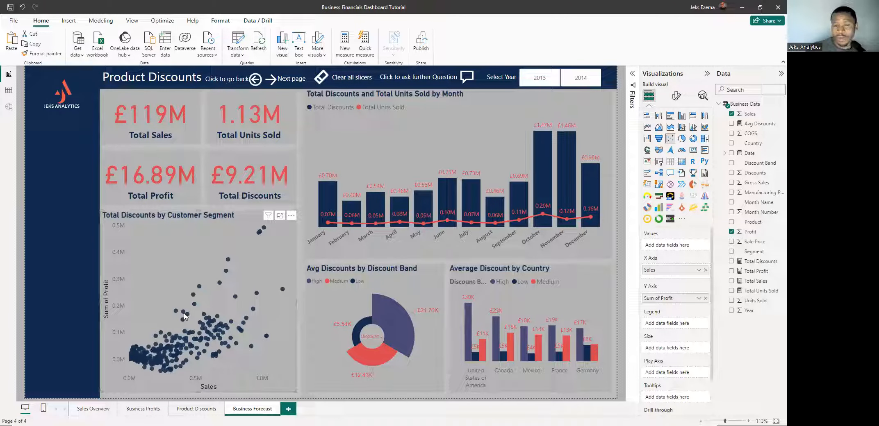
mouse_move(185, 316)
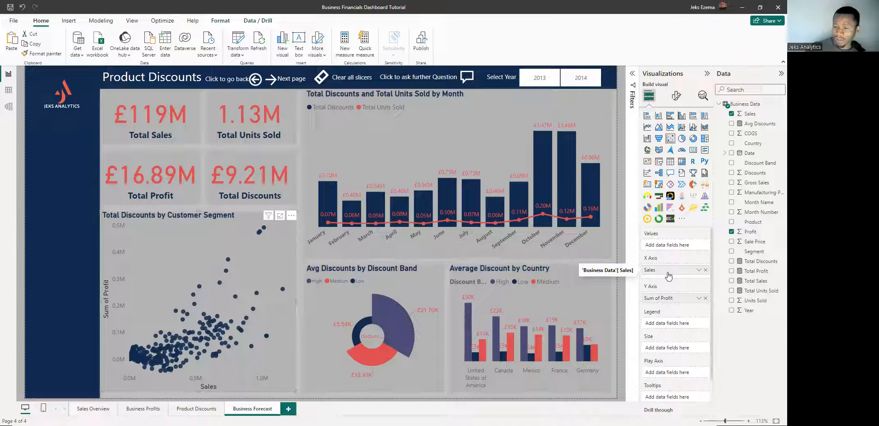
left_click(699, 299)
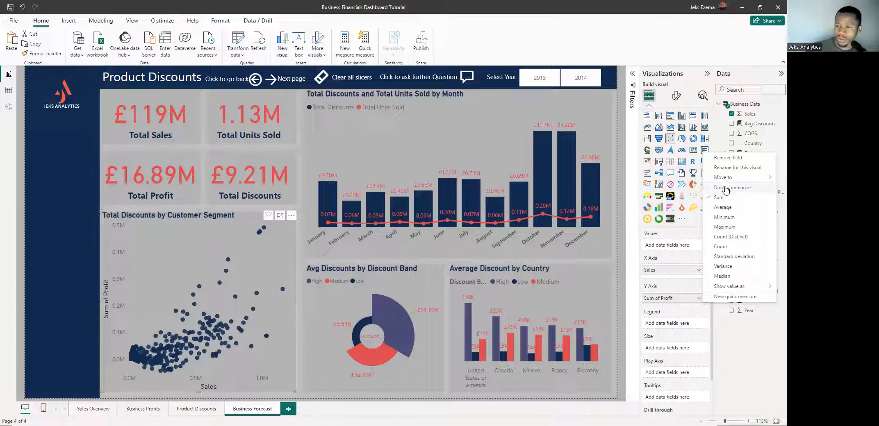
left_click(726, 188)
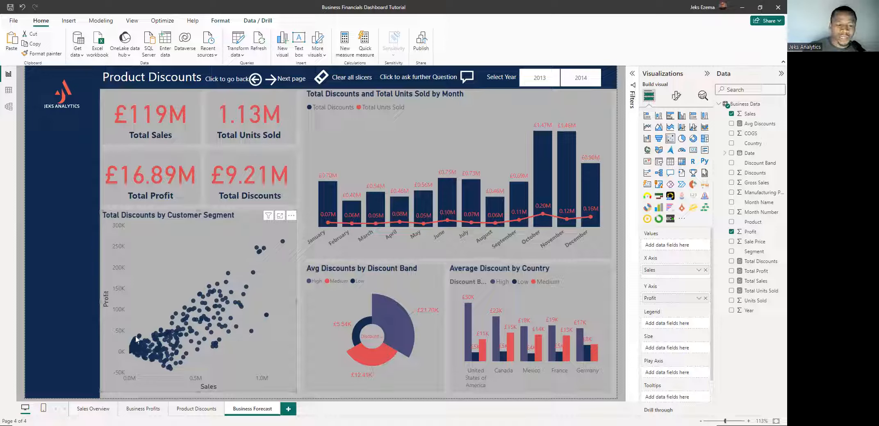
- Add Discount Band as the legend of the Sales and Profit scatter chart
mouse_move(141, 349)
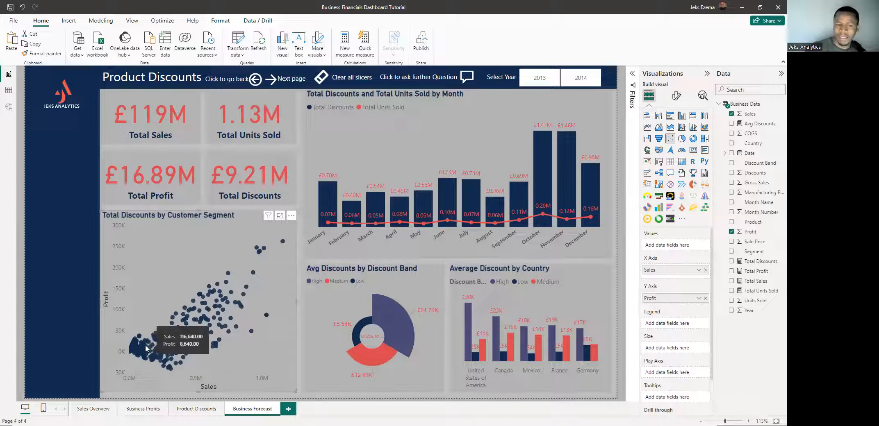
mouse_move(258, 241)
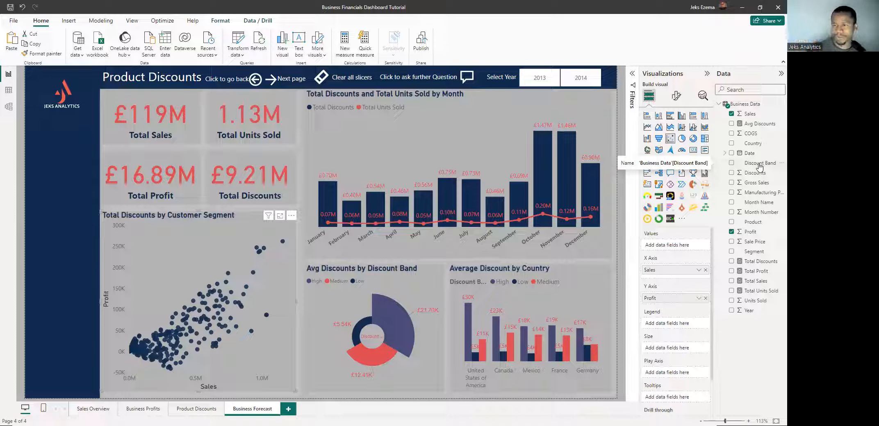
left_click_drag(759, 167, 684, 327)
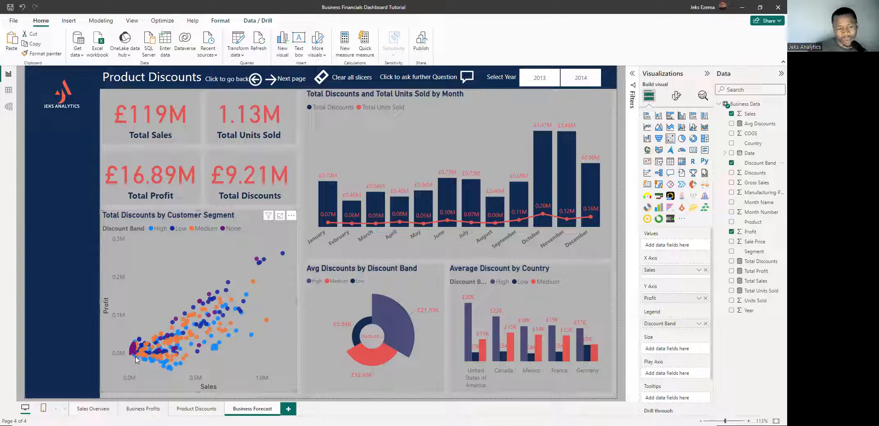
- Set the scatter chart's marker colors to muted purple for the High discount band and dark navy for Low
mouse_move(137, 360)
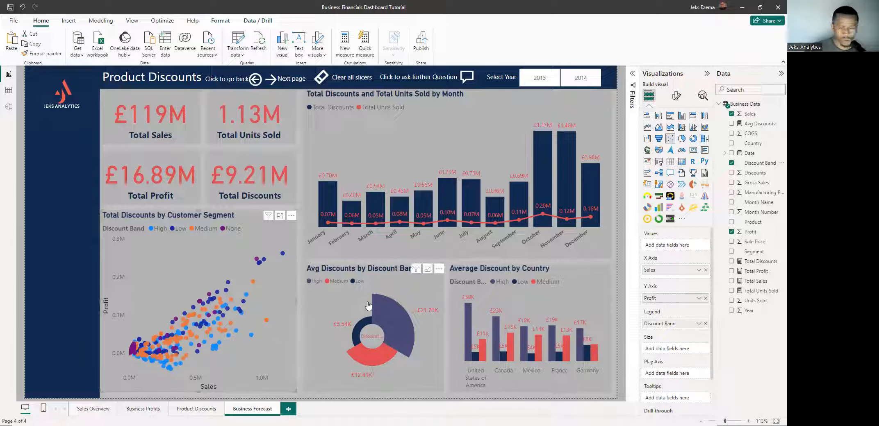
left_click(675, 98)
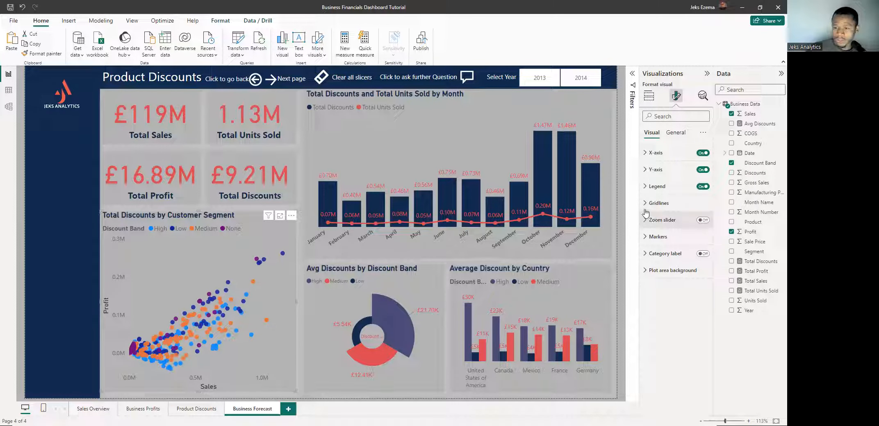
left_click(646, 188)
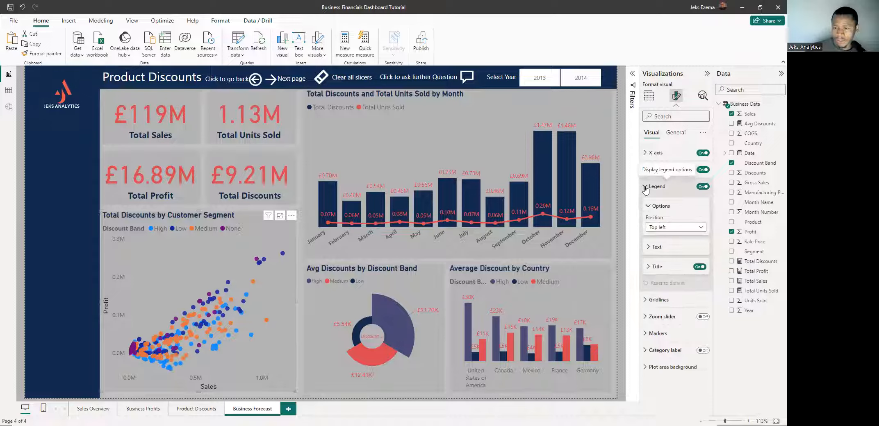
left_click(645, 188)
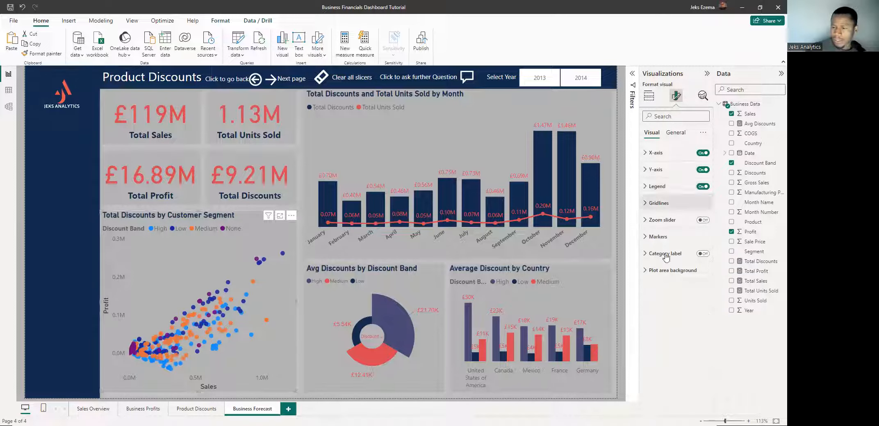
left_click(645, 237)
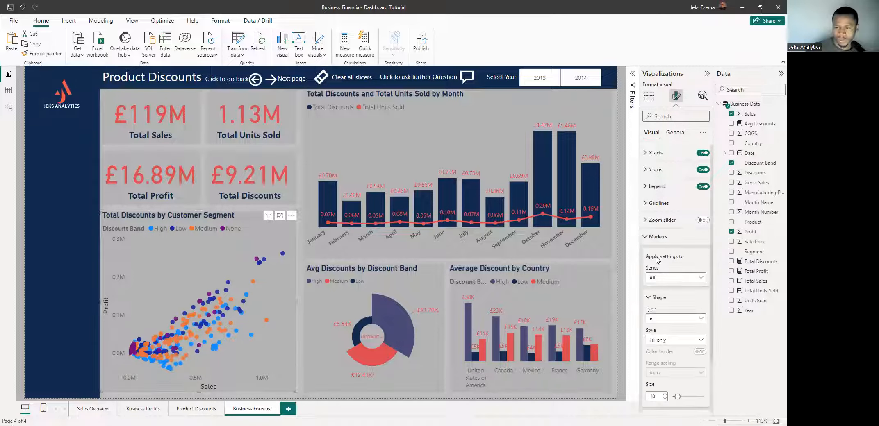
scroll(658, 262, "down", 2)
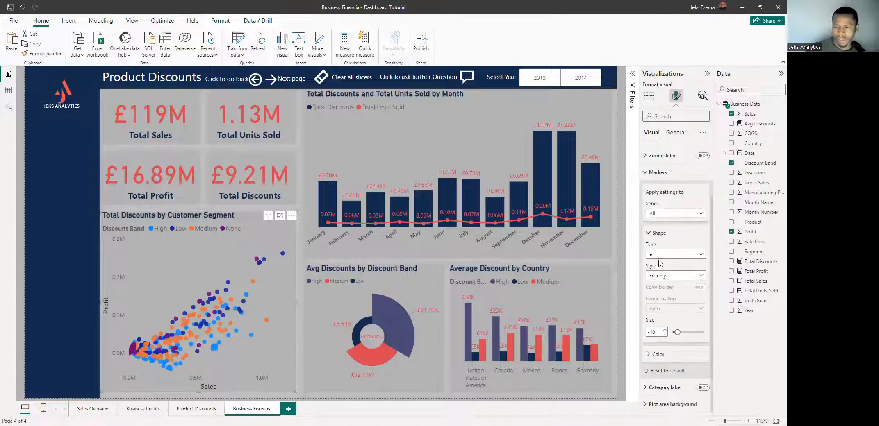
left_click(649, 354)
scroll(679, 302, "down", 2)
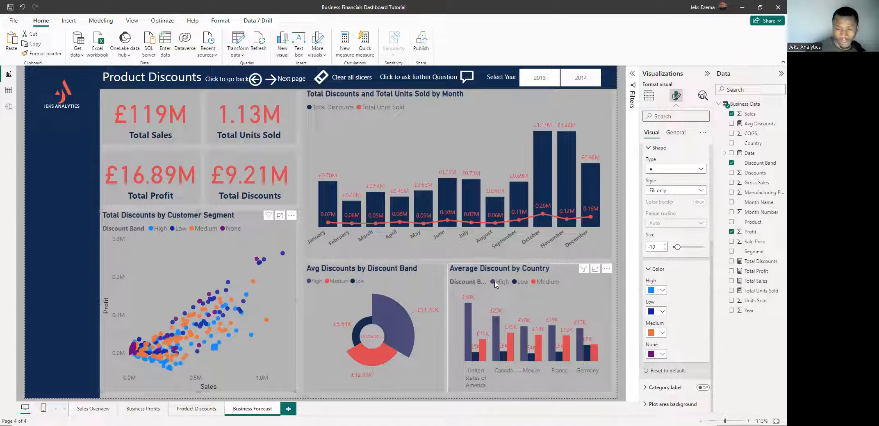
left_click(662, 290)
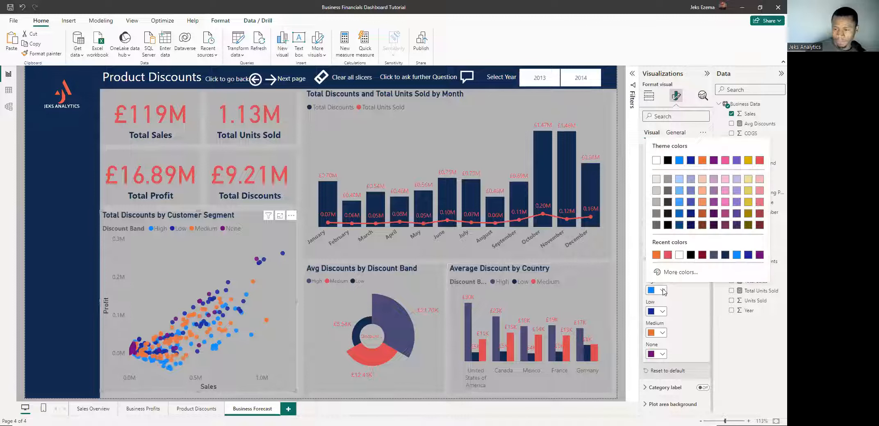
left_click(662, 312)
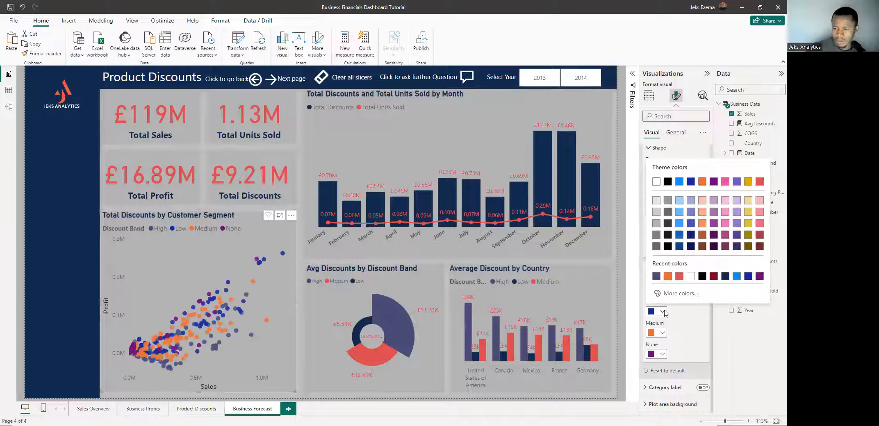
left_click(725, 277)
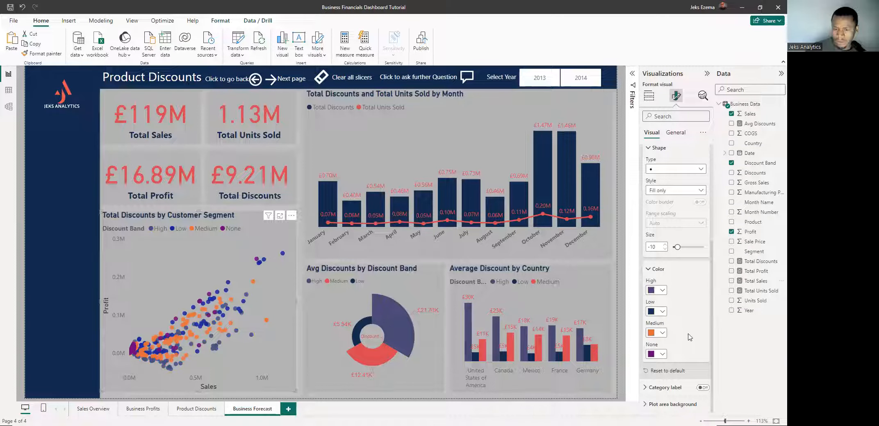
- Color the scatter chart's Medium markers coral red and its None markers dark red
left_click(664, 333)
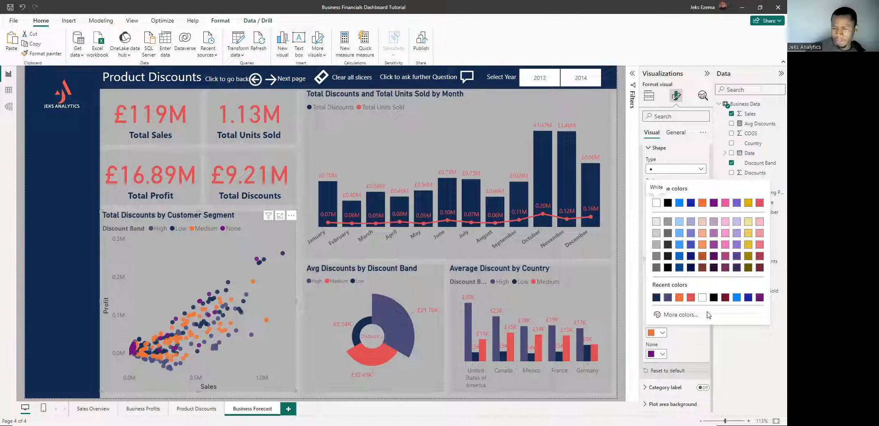
left_click(691, 298)
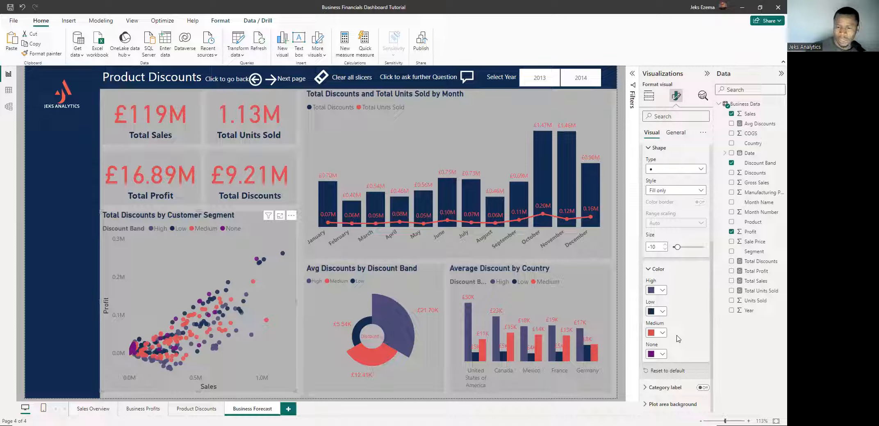
left_click(663, 355)
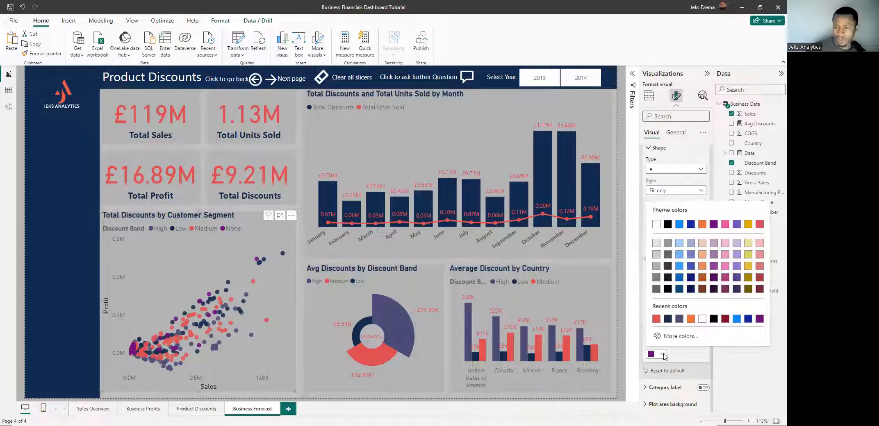
left_click(725, 319)
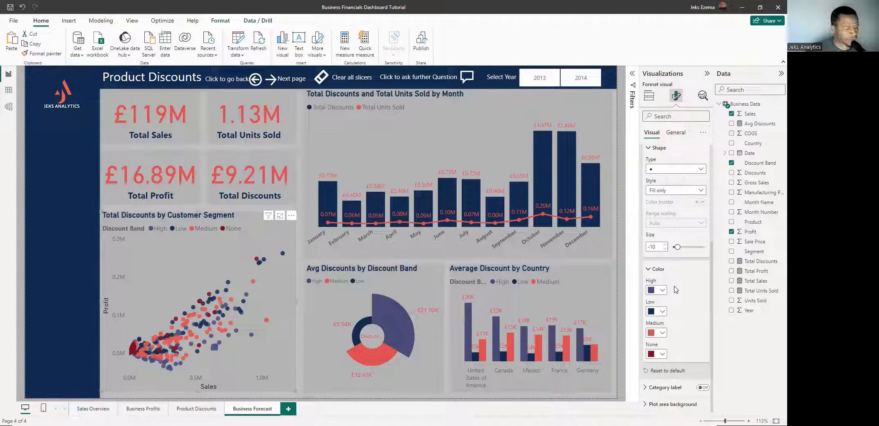
scroll(675, 289, "up", 2)
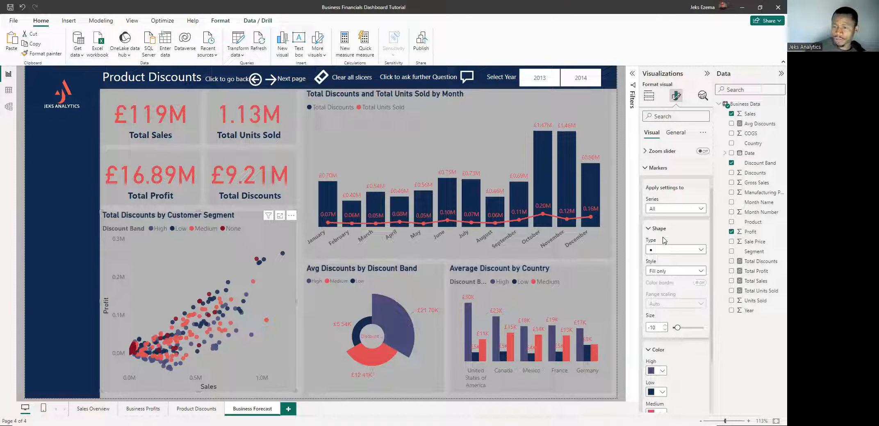
scroll(667, 203, "up", 1)
scroll(667, 203, "up", 3)
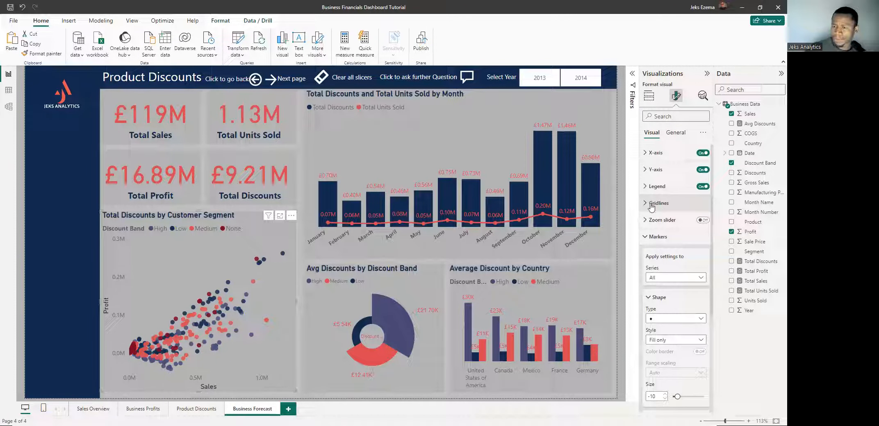
left_click(646, 187)
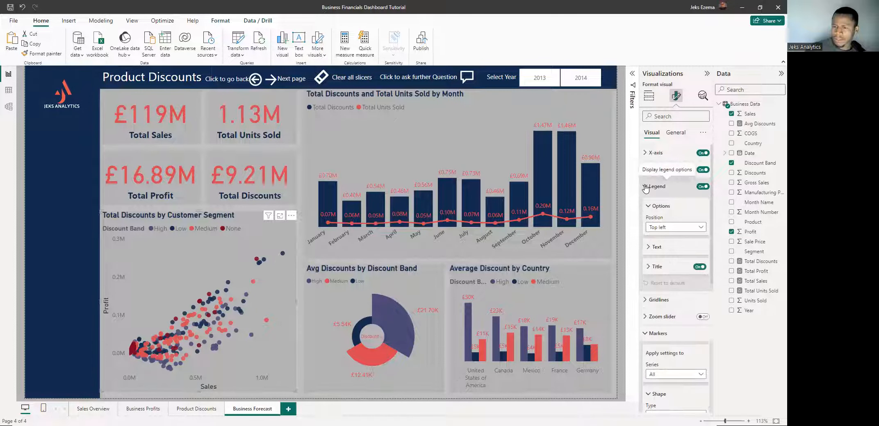
left_click(645, 187)
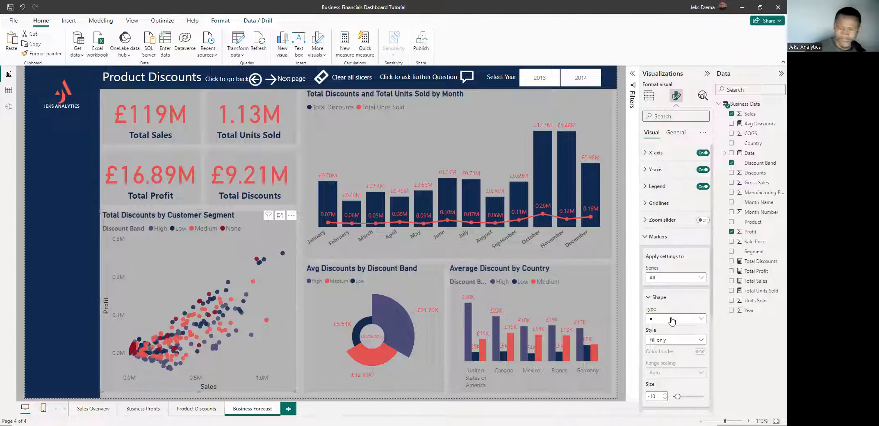
scroll(670, 315, "down", 4)
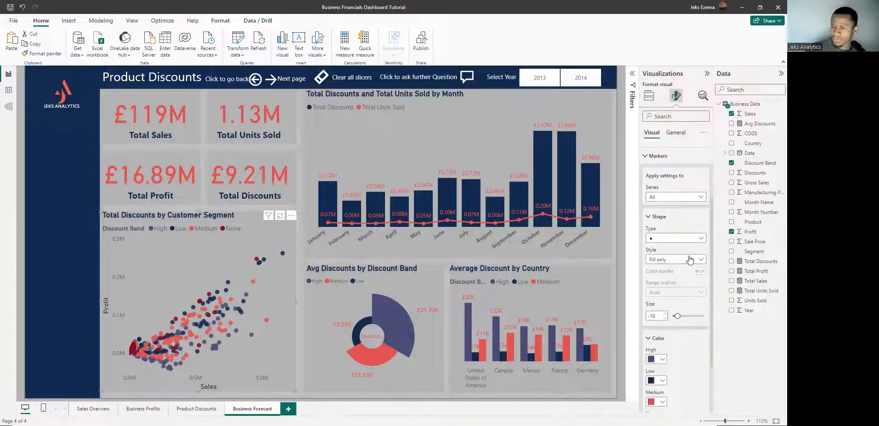
scroll(685, 266, "up", 4)
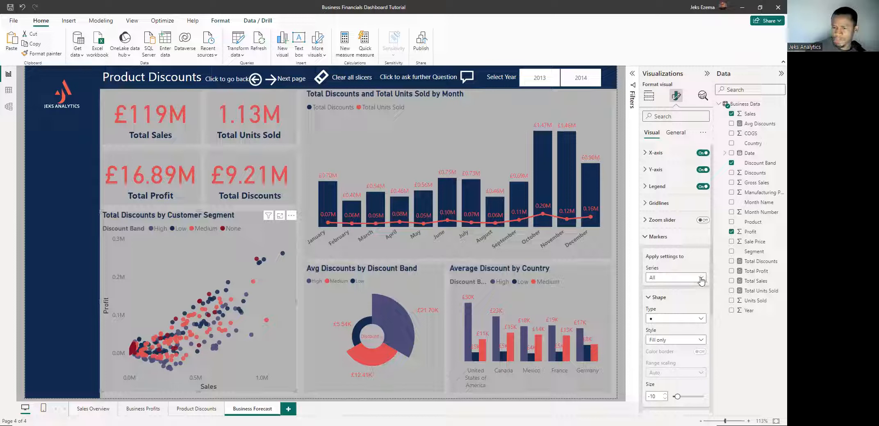
- Change the marker shape of the scatter chart's Low series to a square
left_click(701, 280)
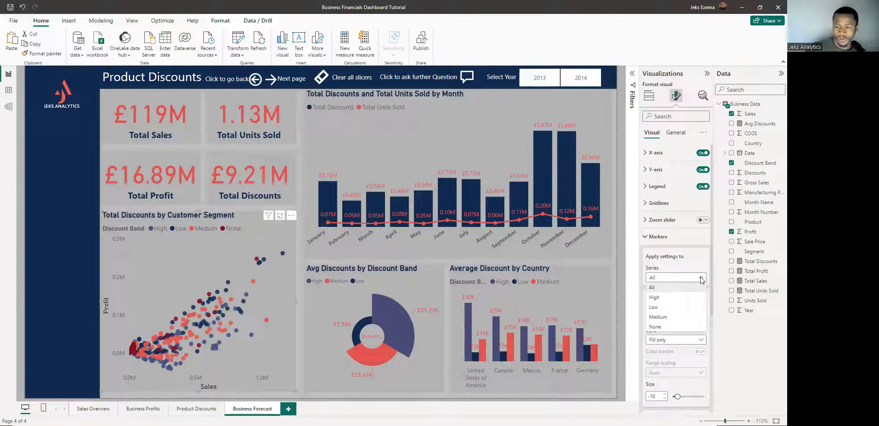
left_click(660, 298)
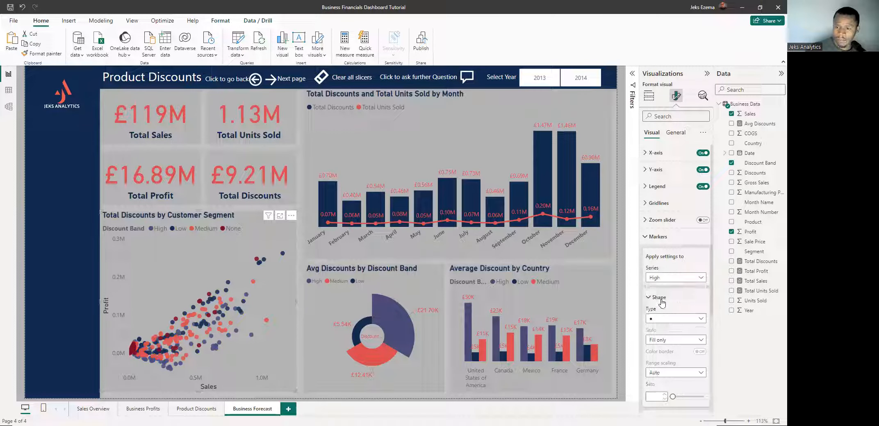
left_click(702, 279)
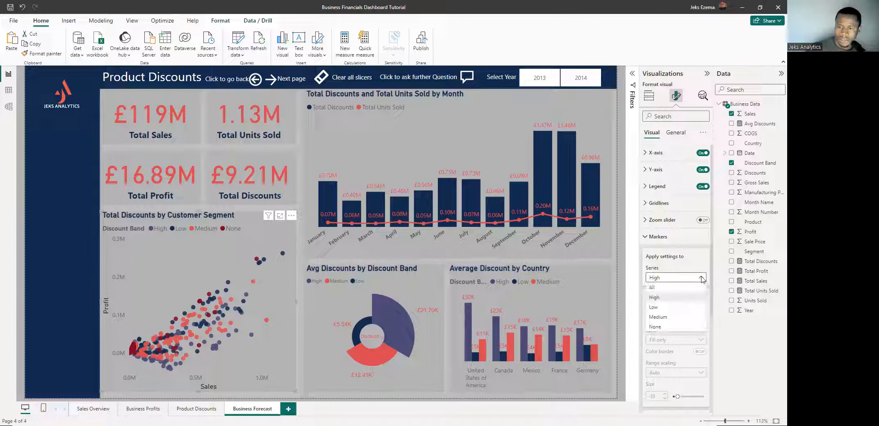
left_click(656, 311)
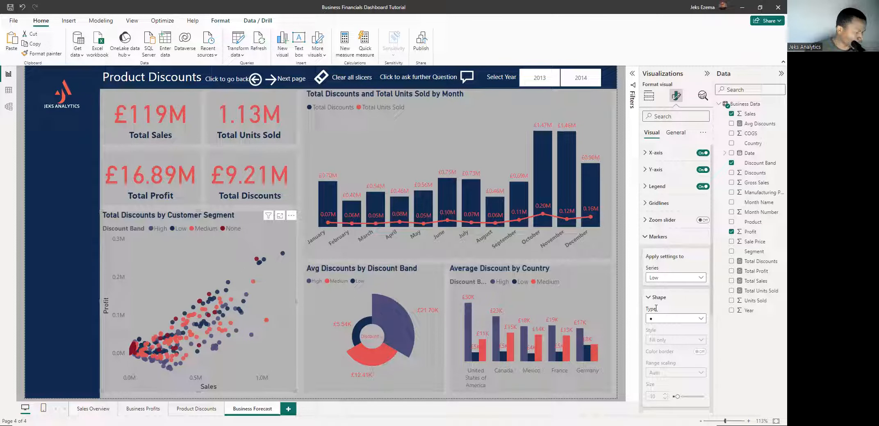
left_click(676, 319)
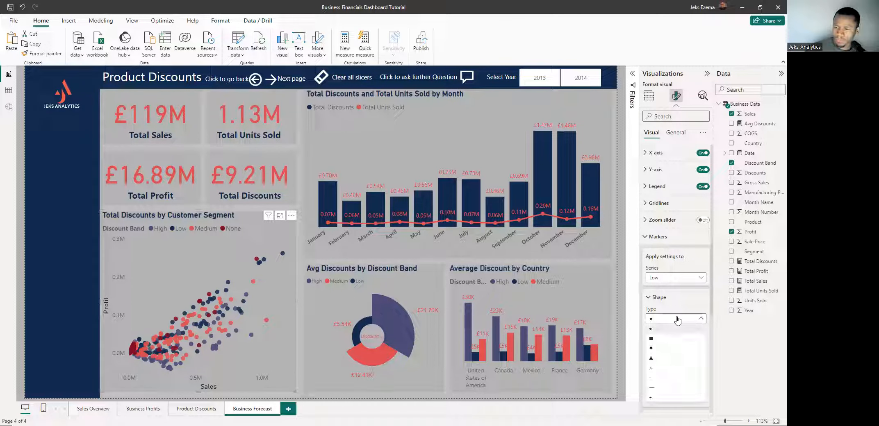
left_click(654, 341)
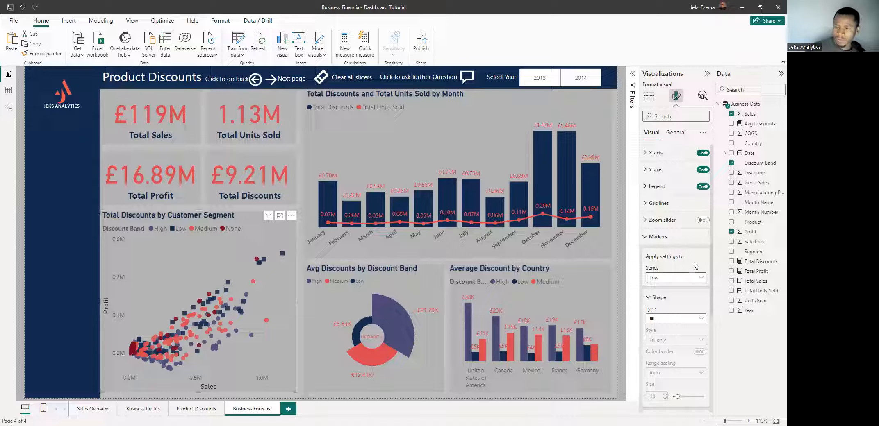
- Set the marker shape to a triangle for the Medium series and a diamond for the None series
left_click(701, 279)
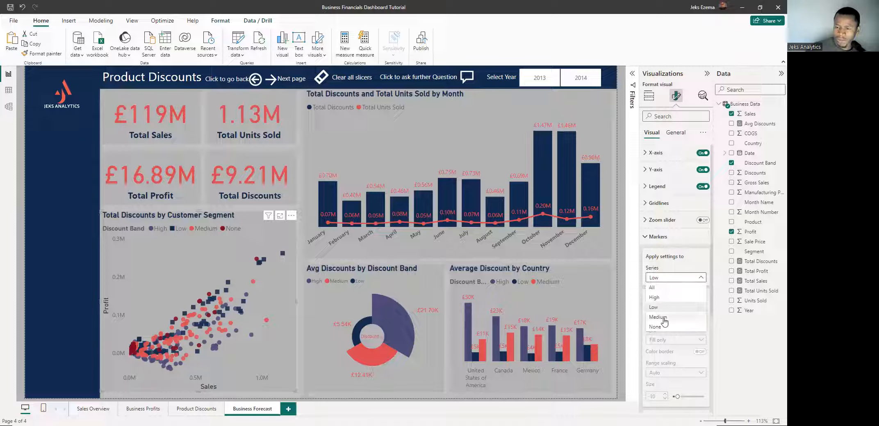
left_click(664, 318)
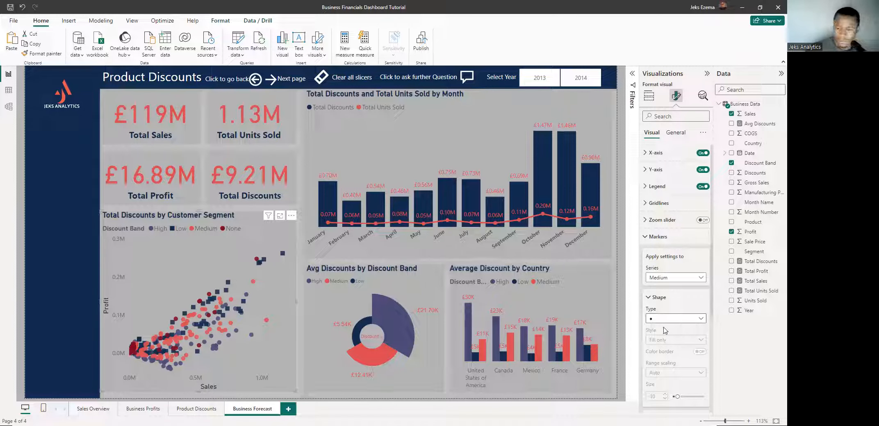
left_click(684, 323)
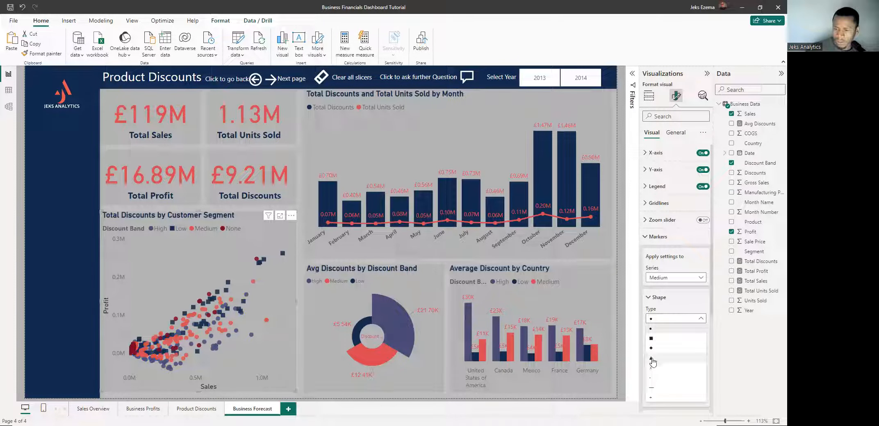
left_click(658, 359)
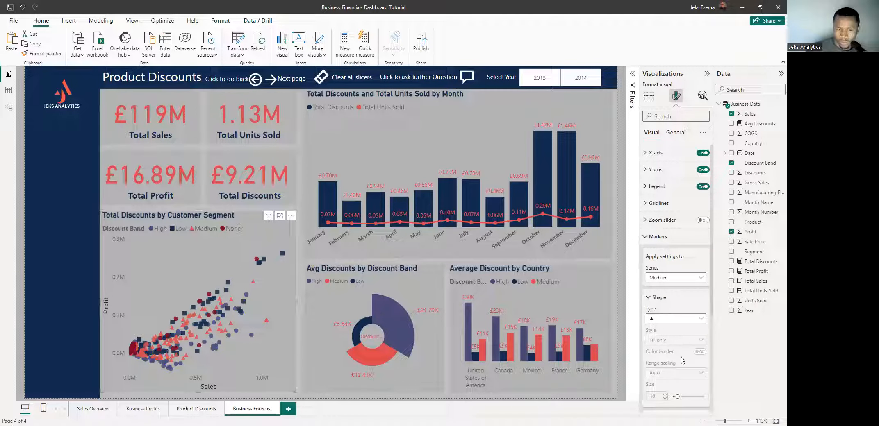
left_click(698, 280)
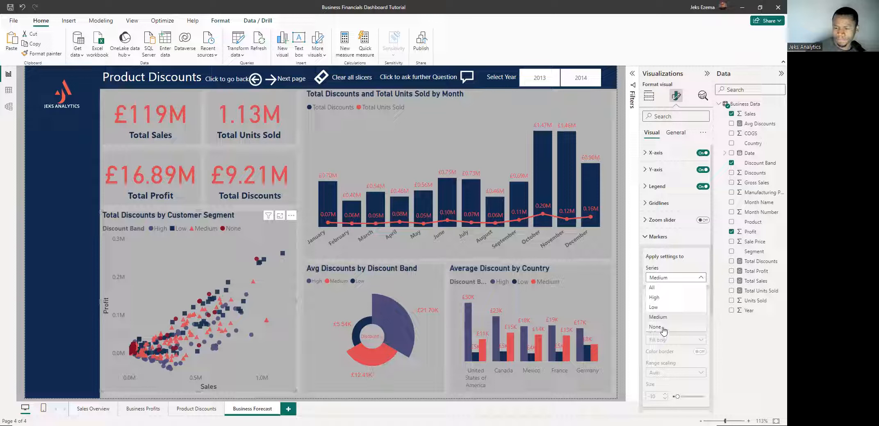
left_click(663, 328)
left_click(678, 323)
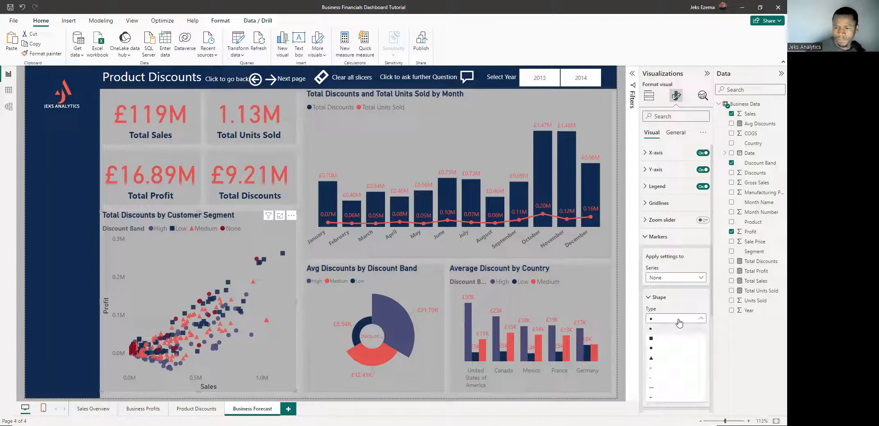
left_click(659, 350)
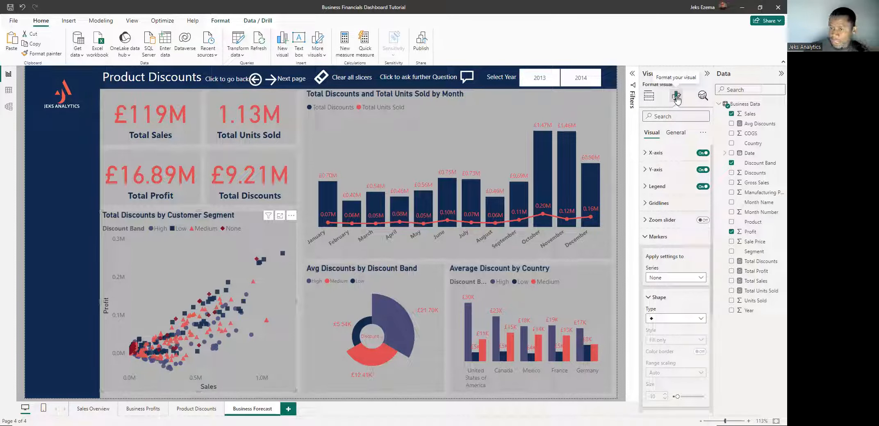
- Add a trend line to the Sales and Profit scatter chart
left_click(701, 96)
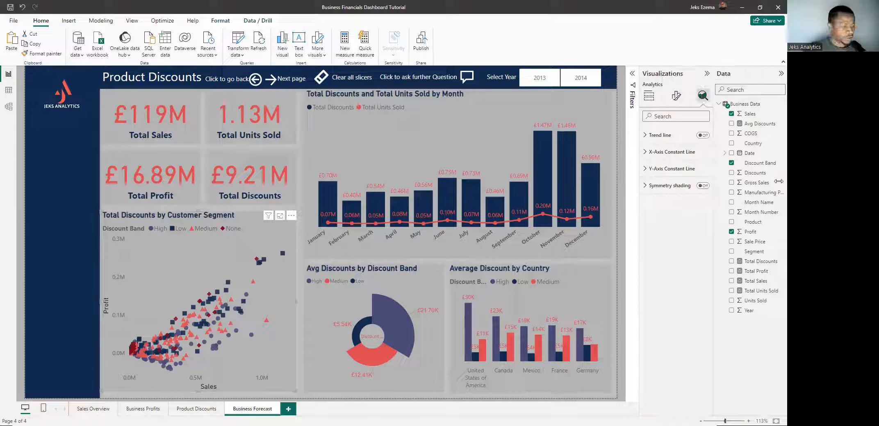
left_click(702, 136)
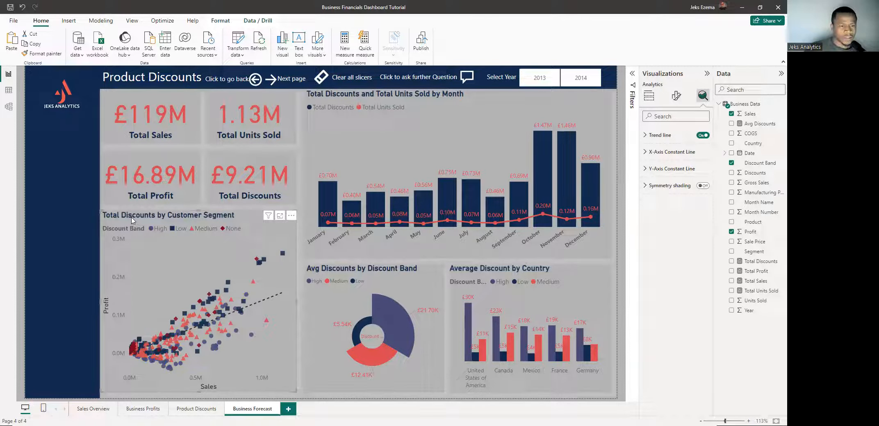
- Change the scatter chart's title to "Sales vs Profit"
left_click(676, 96)
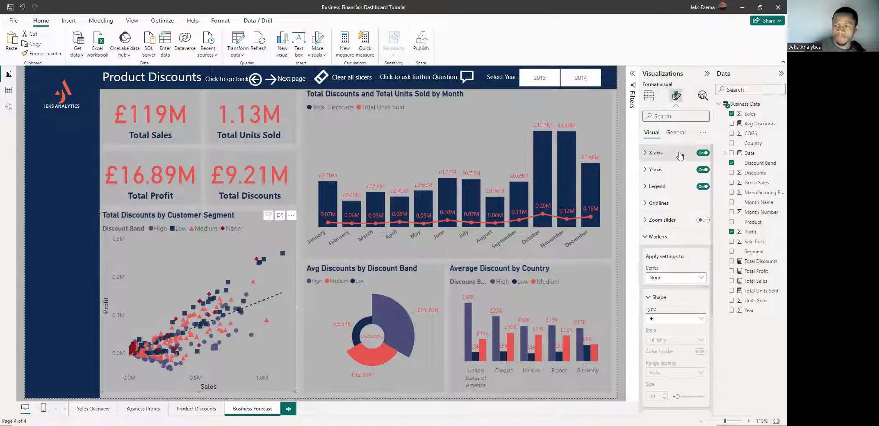
left_click(675, 132)
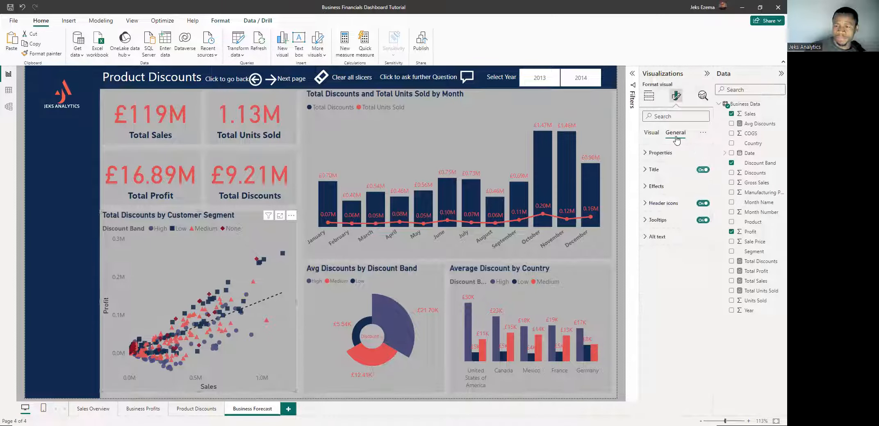
left_click(646, 170)
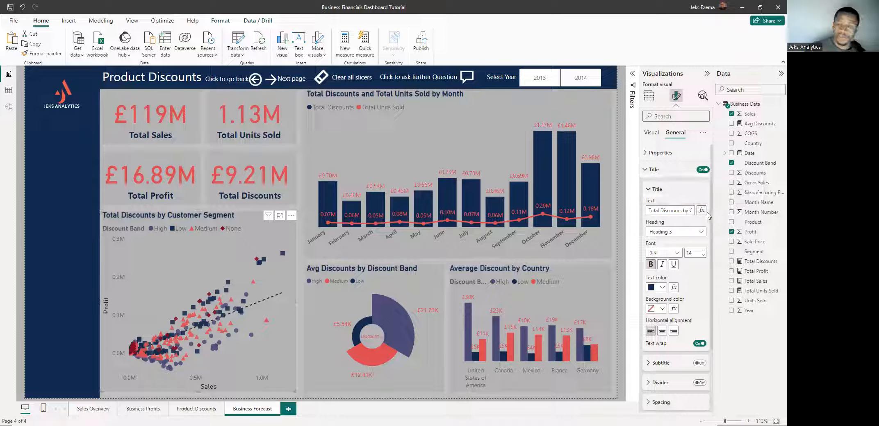
left_click_drag(651, 211, 694, 211)
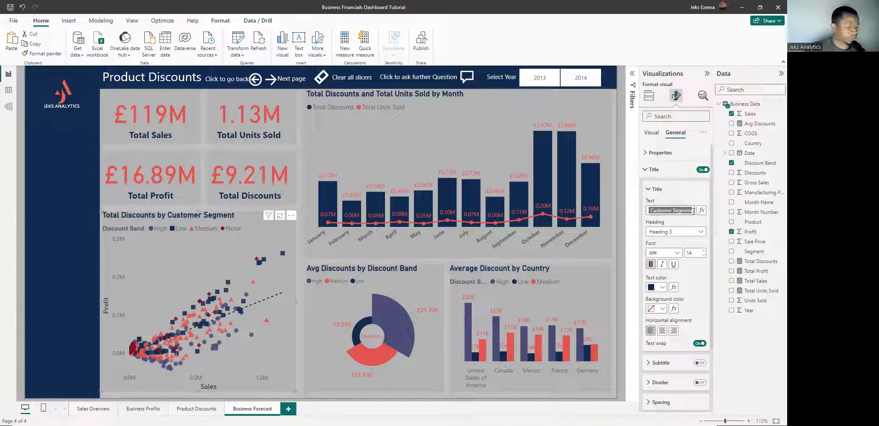
type("S")
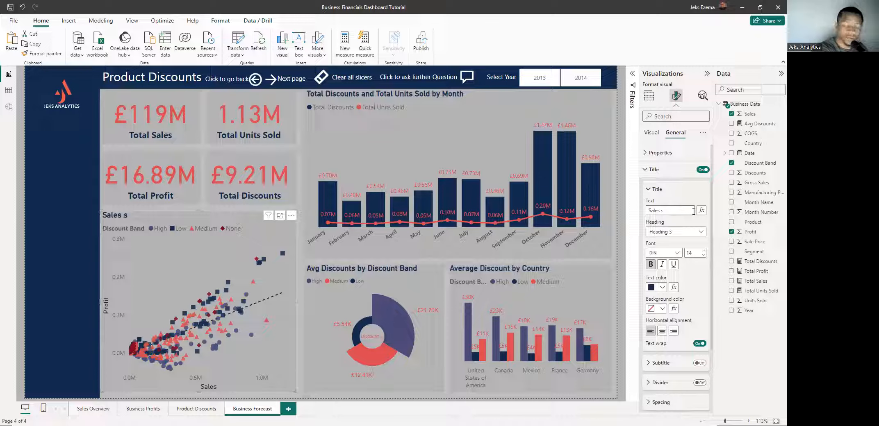
type("ales vs Profit b")
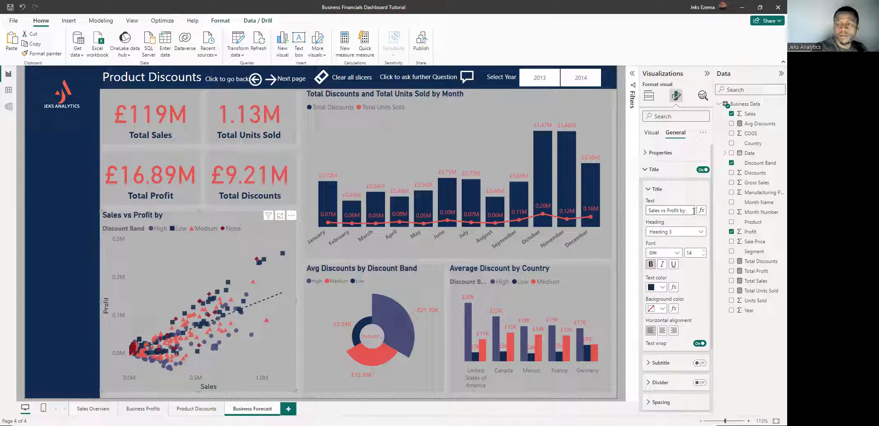
key("BackSpace")
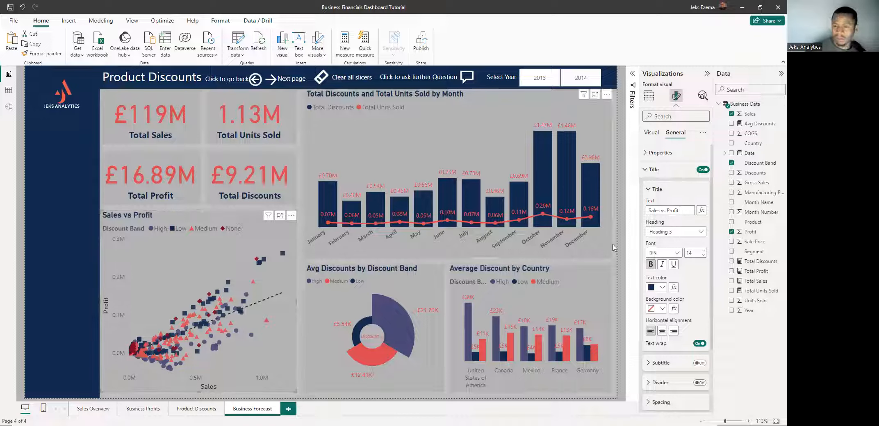
left_click(624, 234)
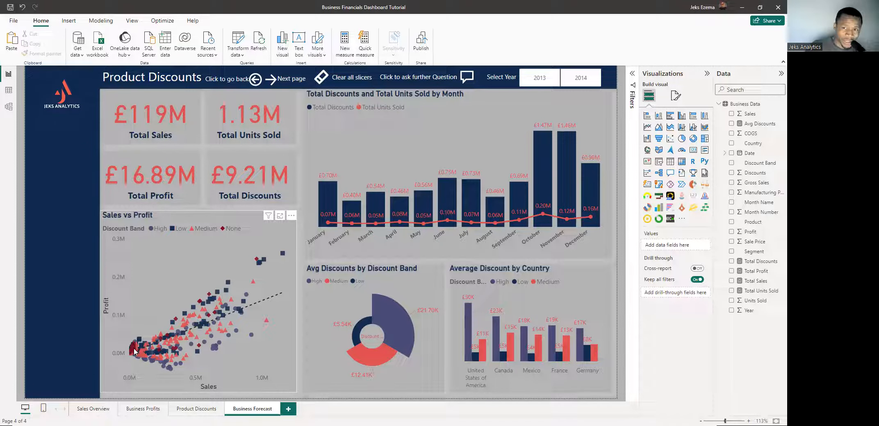
mouse_move(138, 348)
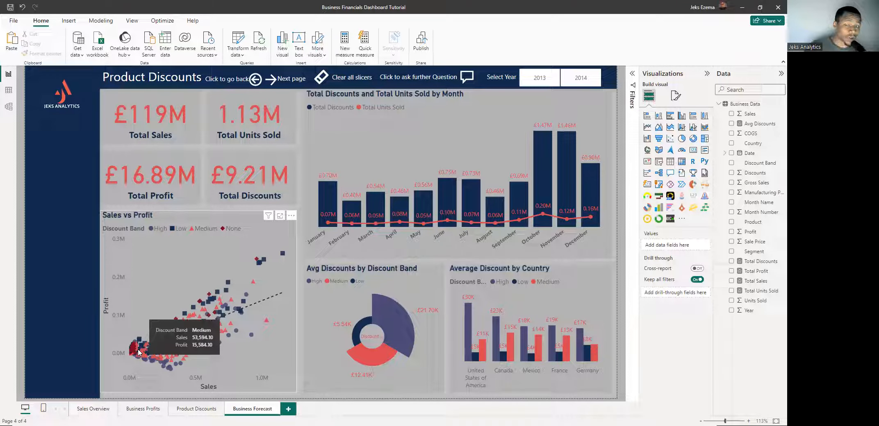
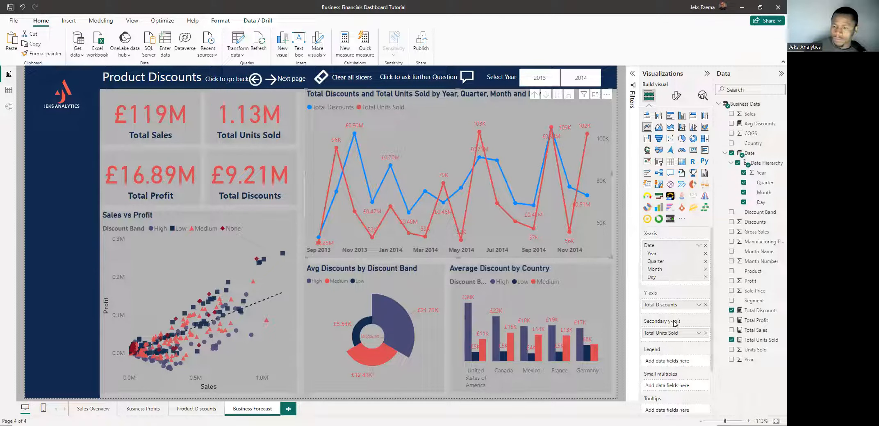
- Plot Total Sales on the line chart's Y-axis and Total Profit and Total Discounts on its secondary Y-axis, replacing the existing measures
left_click(705, 305)
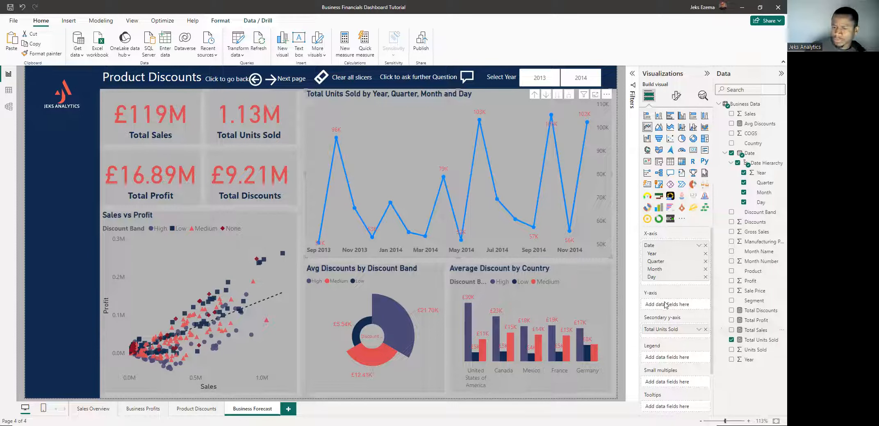
left_click_drag(675, 309, 676, 308)
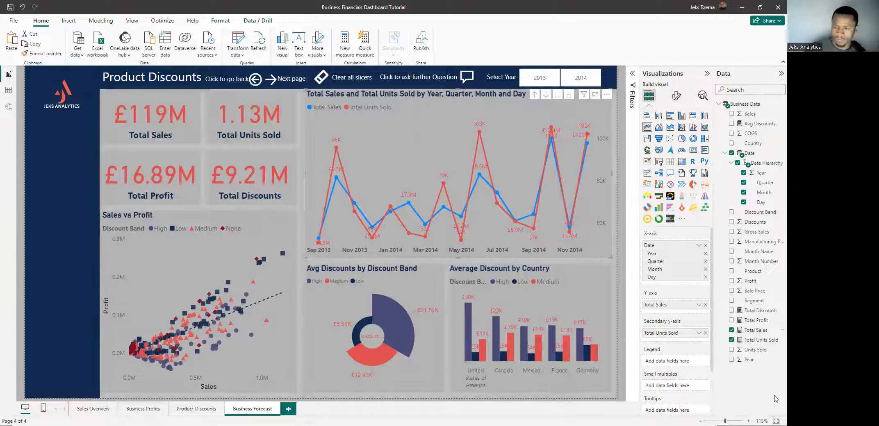
left_click(705, 334)
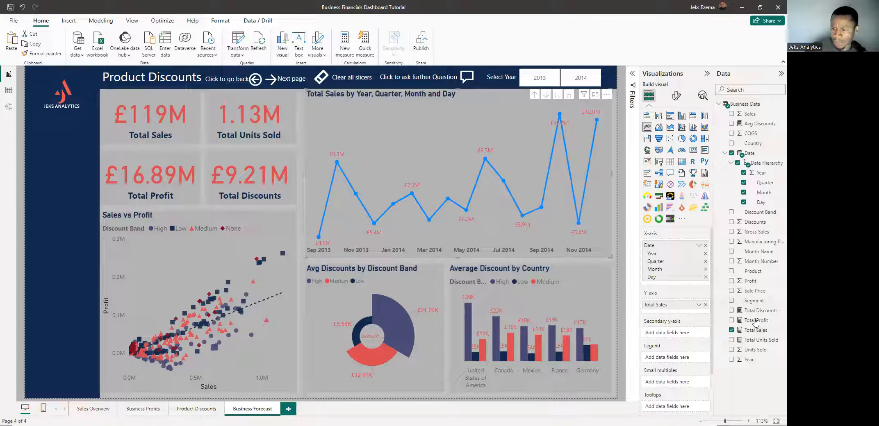
left_click_drag(756, 322, 689, 332)
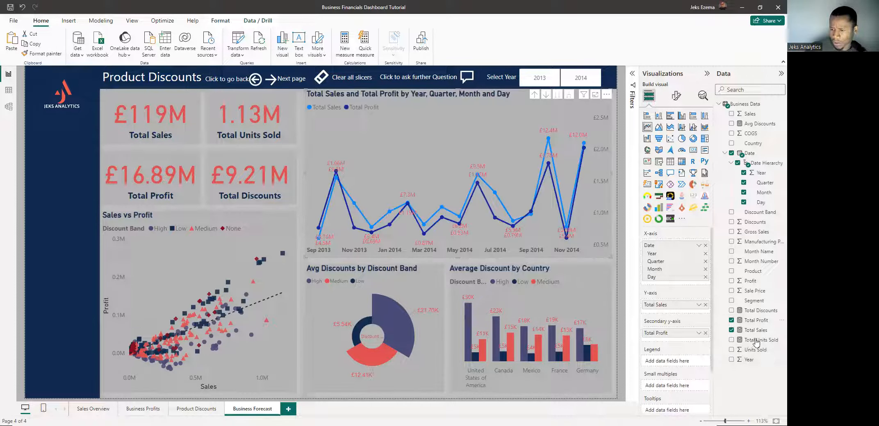
left_click_drag(760, 311, 685, 338)
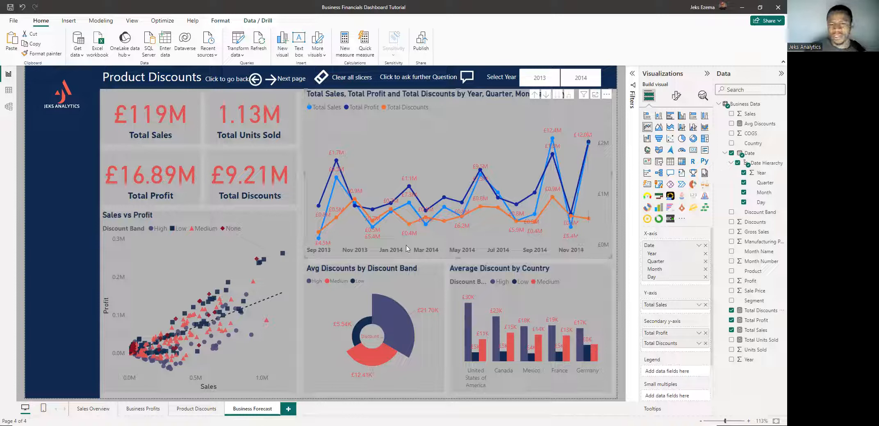
- Convert the line chart to an area chart with its Y-axis shown and data labels turned off
left_click(658, 128)
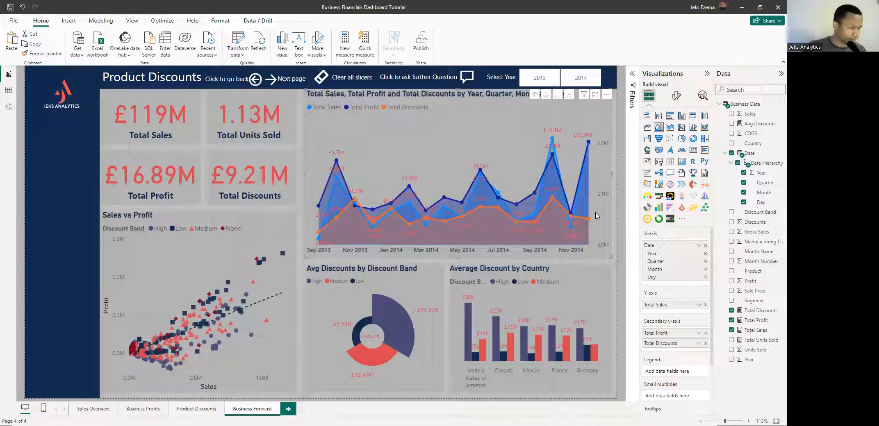
left_click(676, 97)
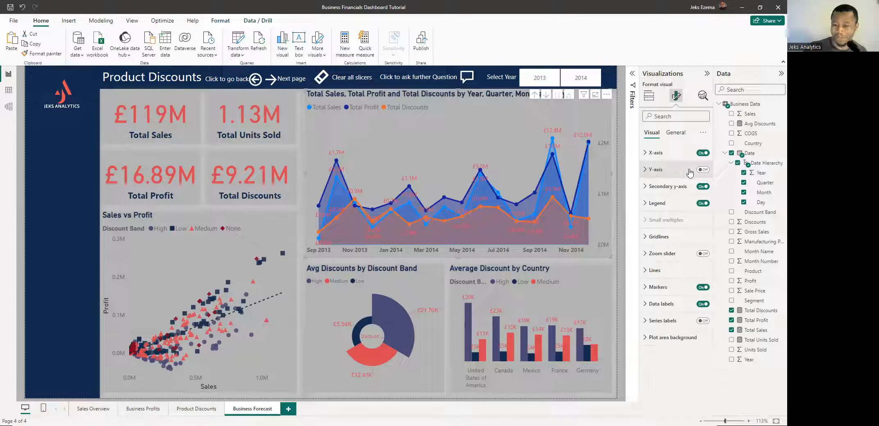
left_click(702, 170)
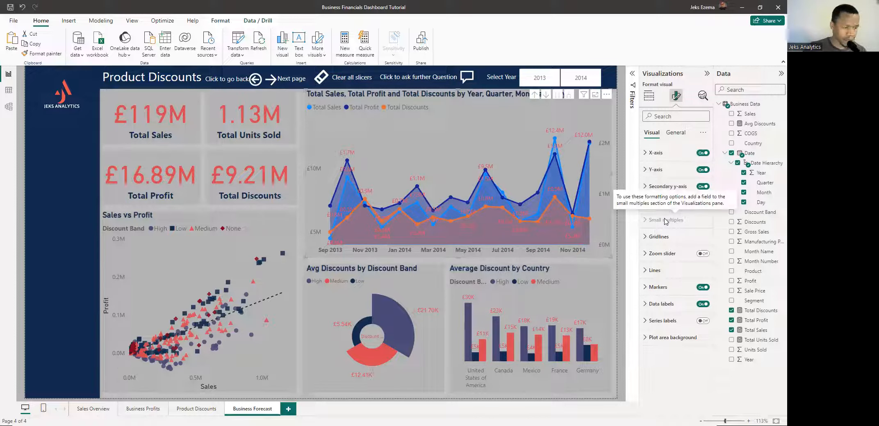
left_click(703, 304)
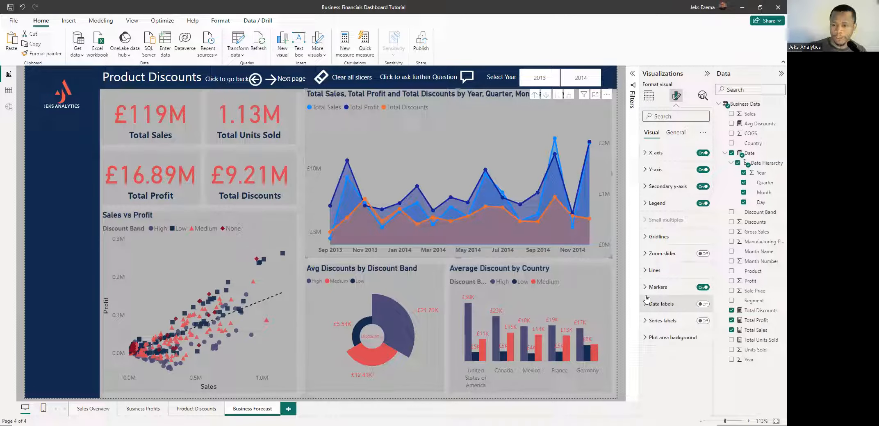
- Color the area chart's Total Discounts and Total Sales series dark navy and its Total Profit series coral red
left_click(646, 270)
scroll(645, 295, "down", 3)
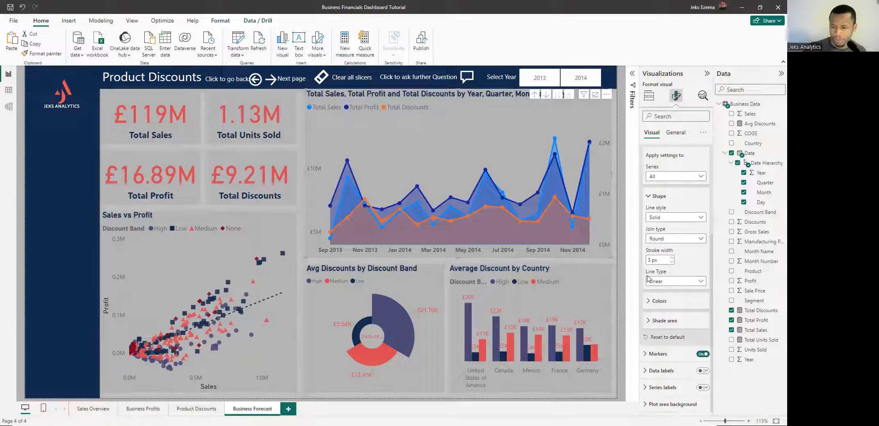
left_click(648, 302)
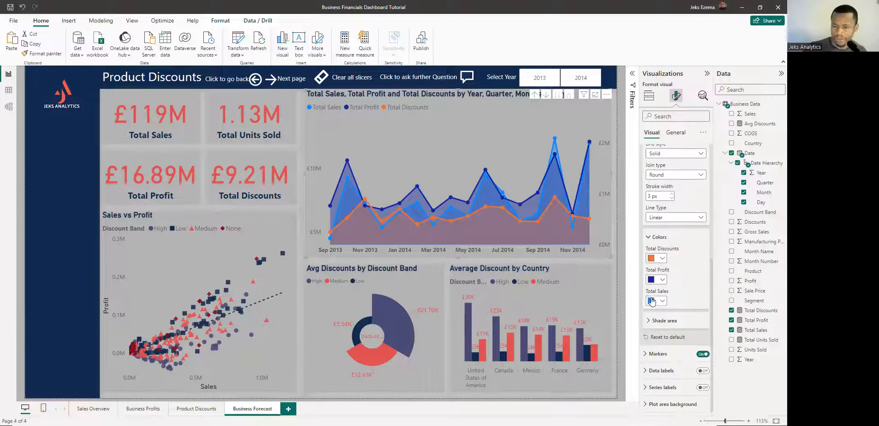
left_click(662, 259)
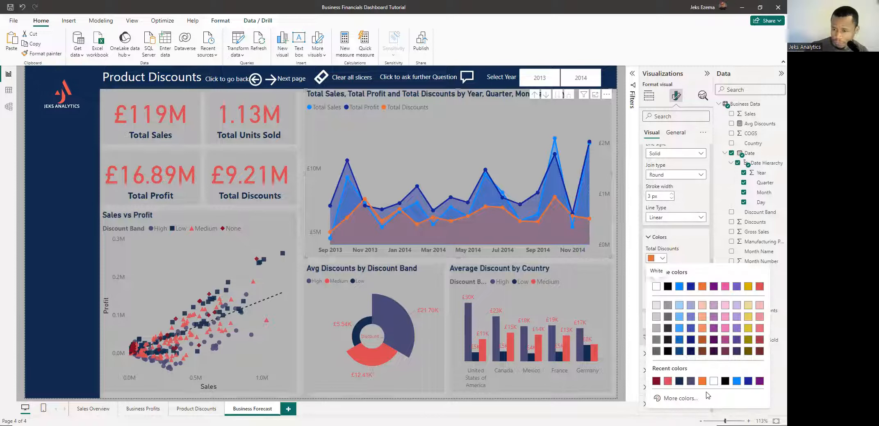
left_click(682, 383)
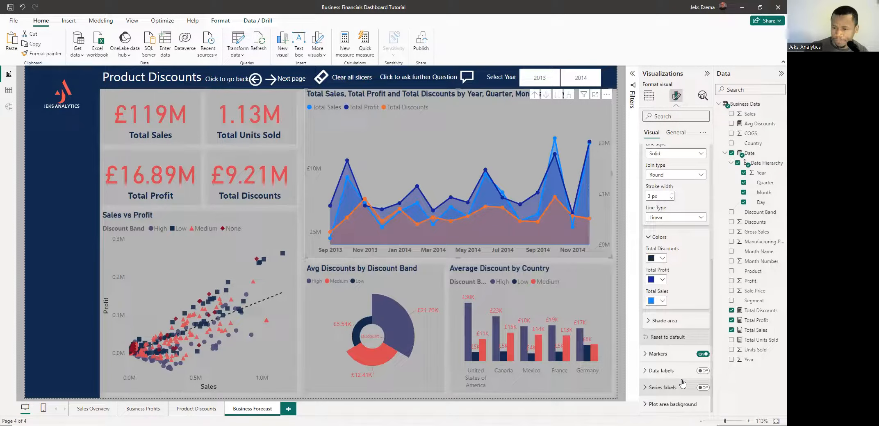
left_click(663, 301)
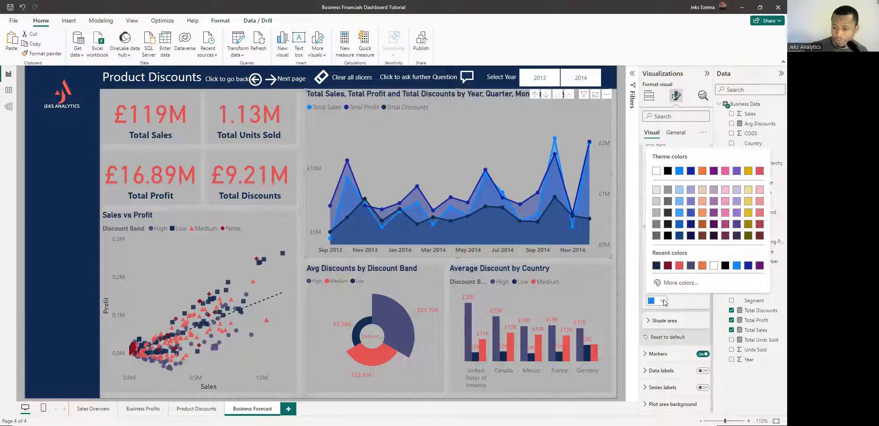
left_click(656, 265)
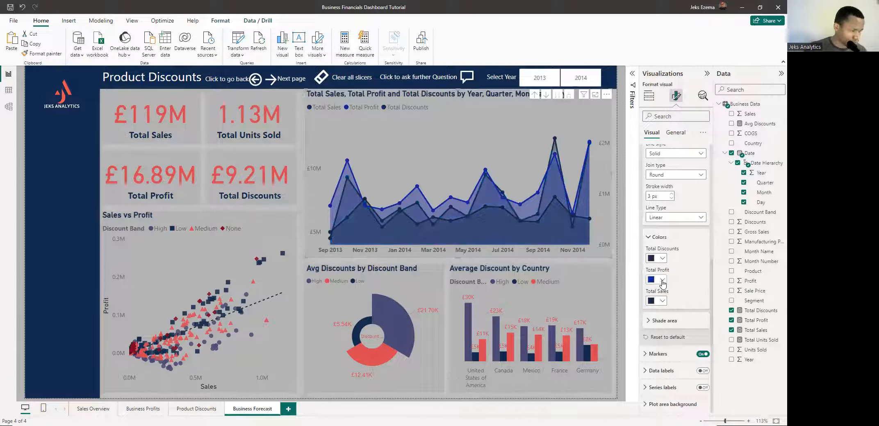
left_click(661, 281)
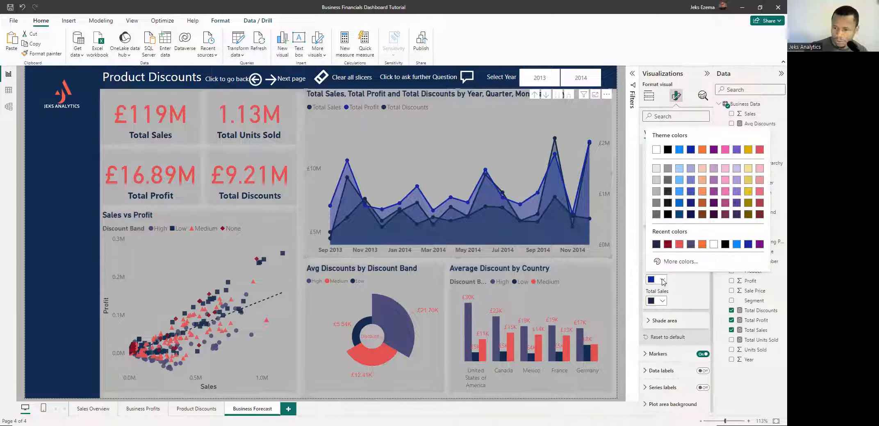
left_click(679, 246)
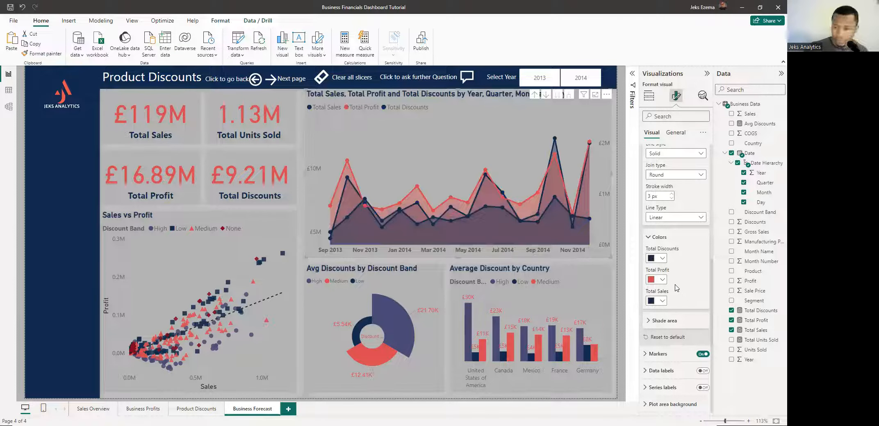
- Try slate purple for the area chart's Total Discounts series and restore its dark navy color
left_click(662, 259)
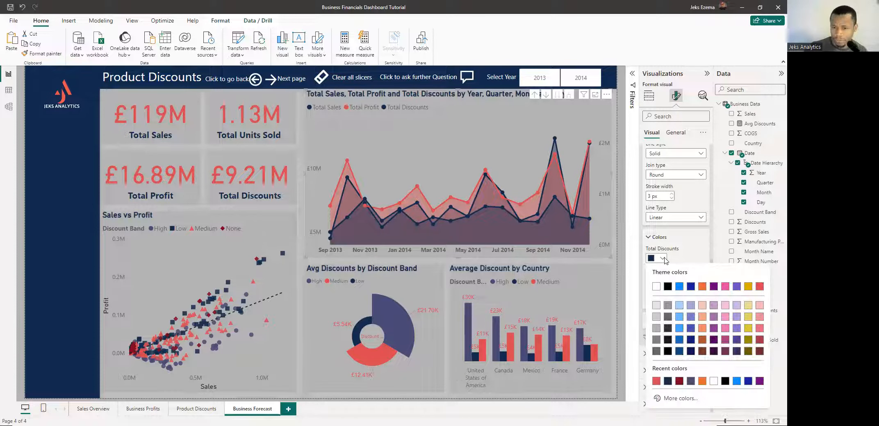
left_click(691, 384)
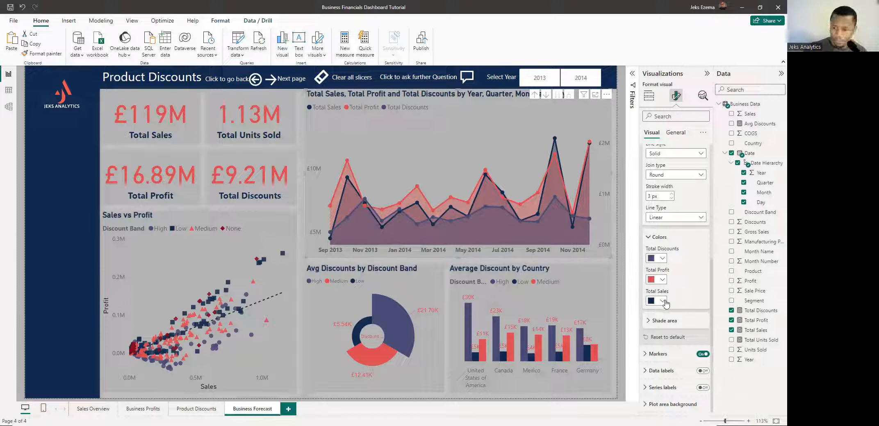
left_click(663, 260)
left_click(679, 382)
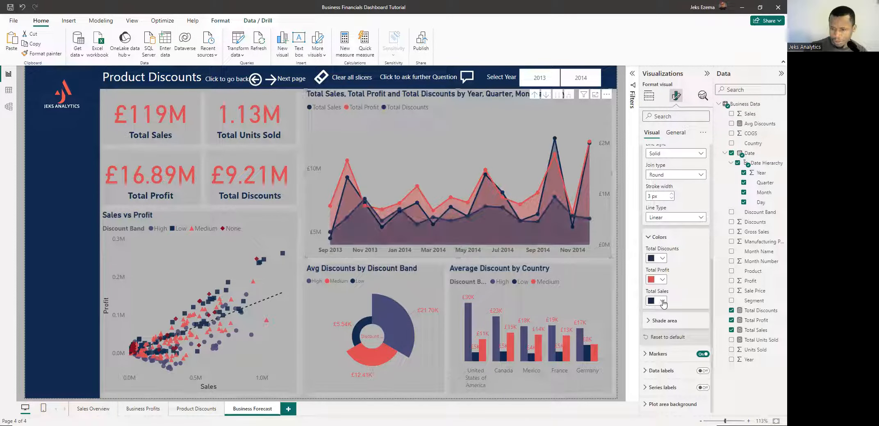
- Color the Total Sales series slate purple and shorten the area chart to leave space beneath it
left_click(663, 302)
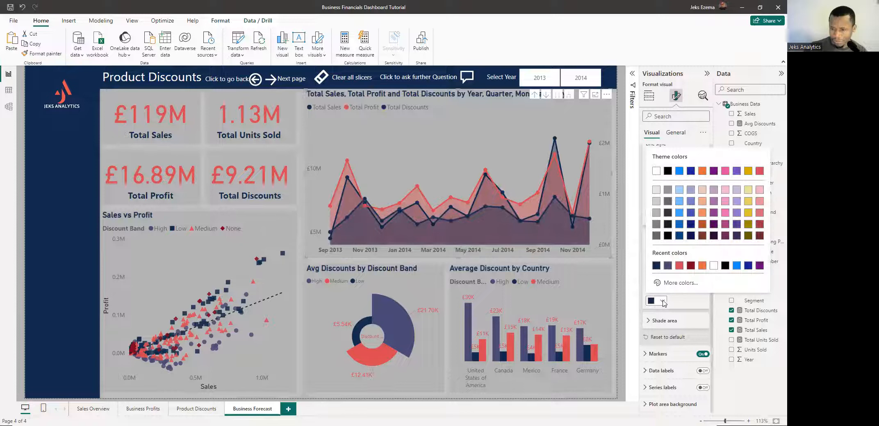
left_click(668, 266)
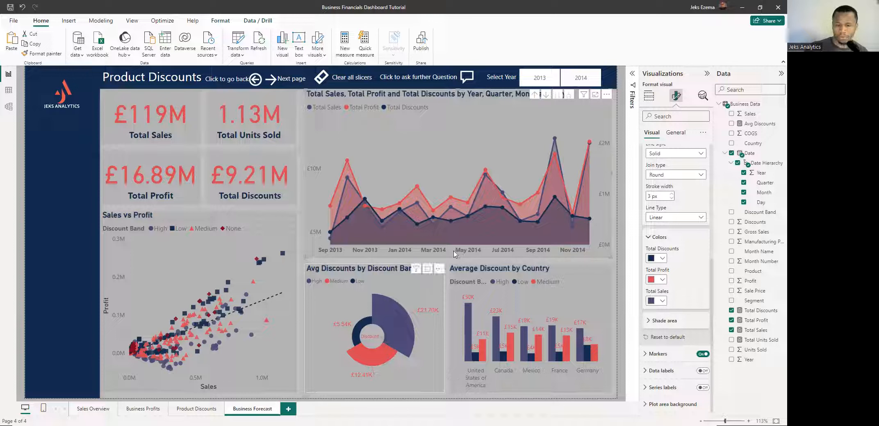
left_click_drag(458, 237, 459, 206)
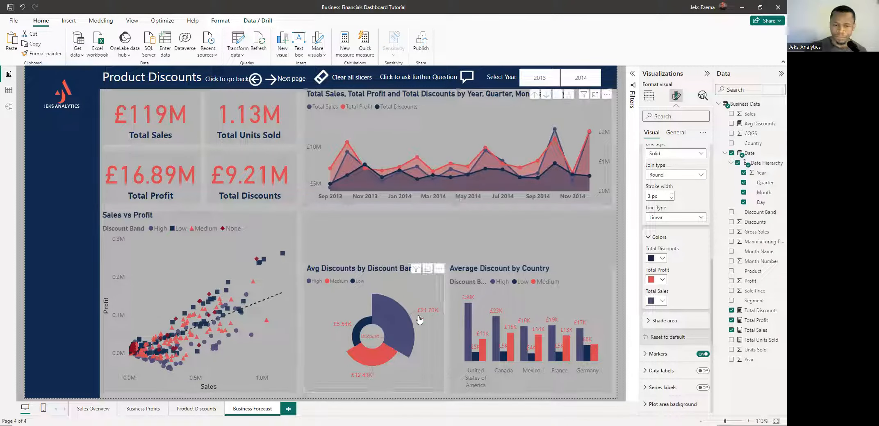
- Select the Avg Discounts by Discount Band donut chart
left_click(410, 292)
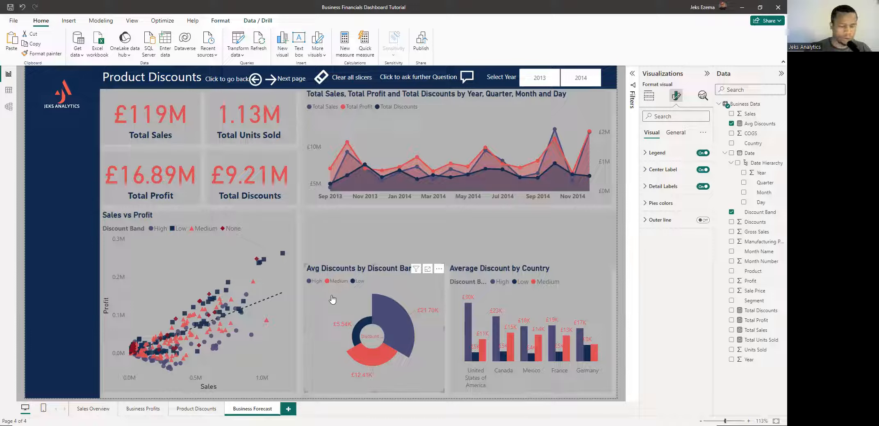
- Delete the Avg Discounts by Discount Band donut chart and the Average Discount by Country column chart
left_click(439, 270)
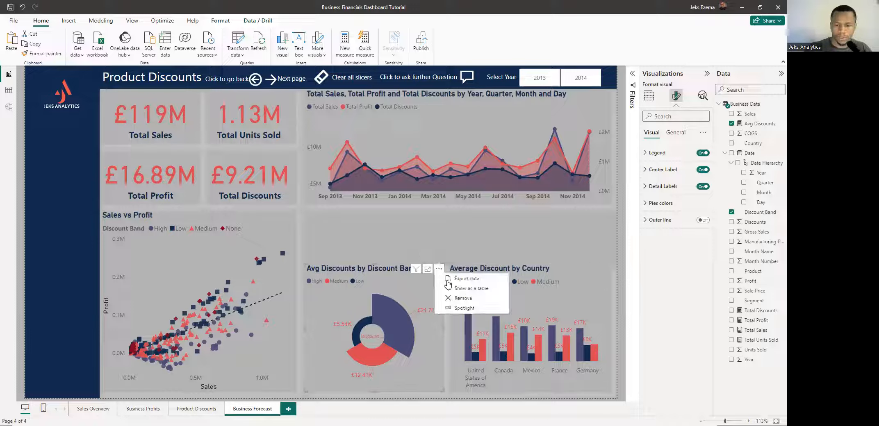
left_click(462, 299)
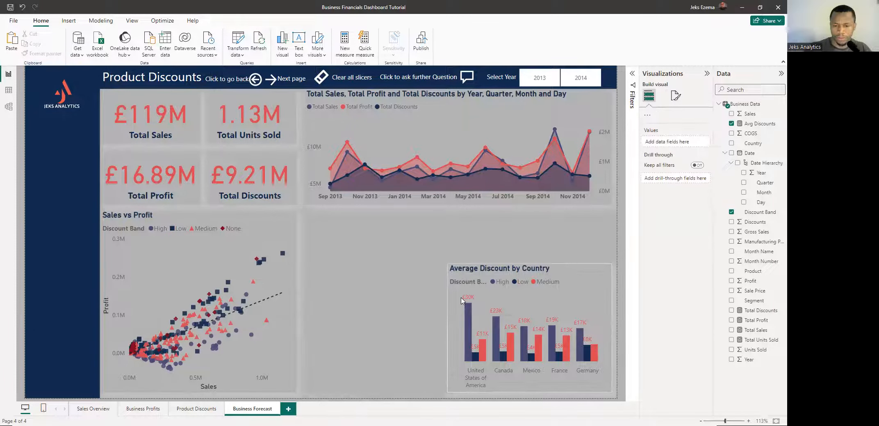
left_click(578, 291)
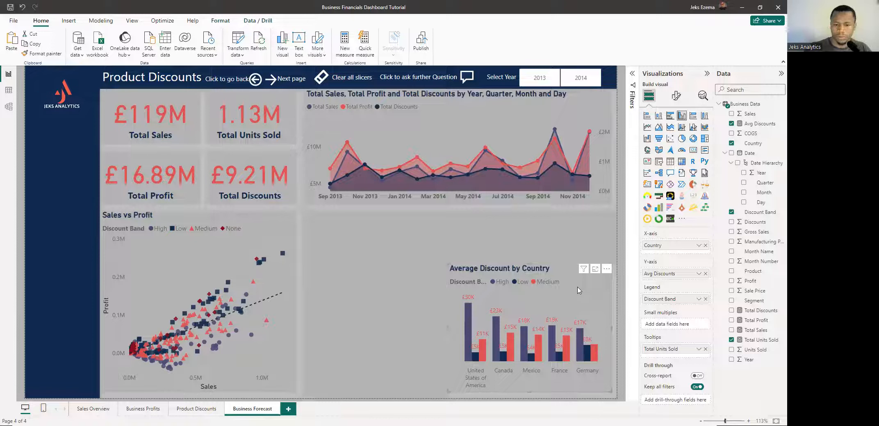
key("Delete")
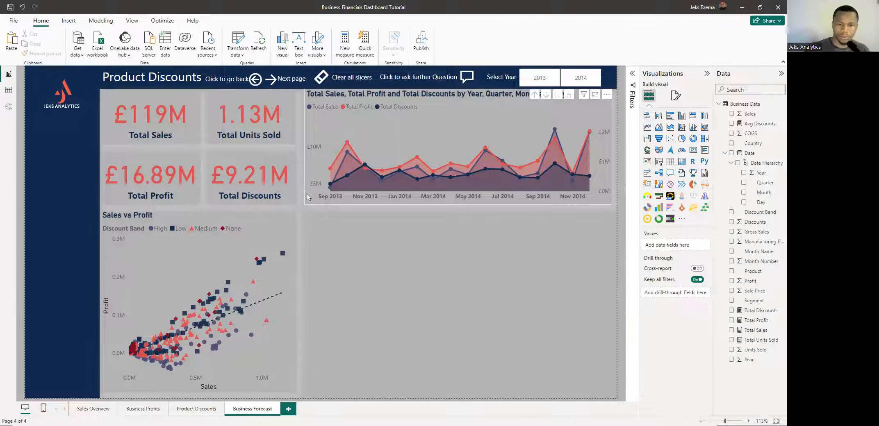
- Duplicate the Total Sales, Total Profit and Total Discounts area chart and place the copy directly beneath the original
left_click(307, 198)
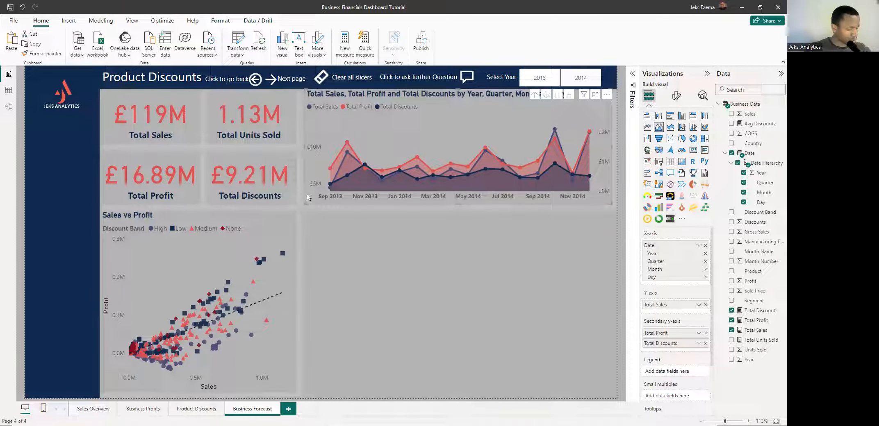
left_click(355, 266)
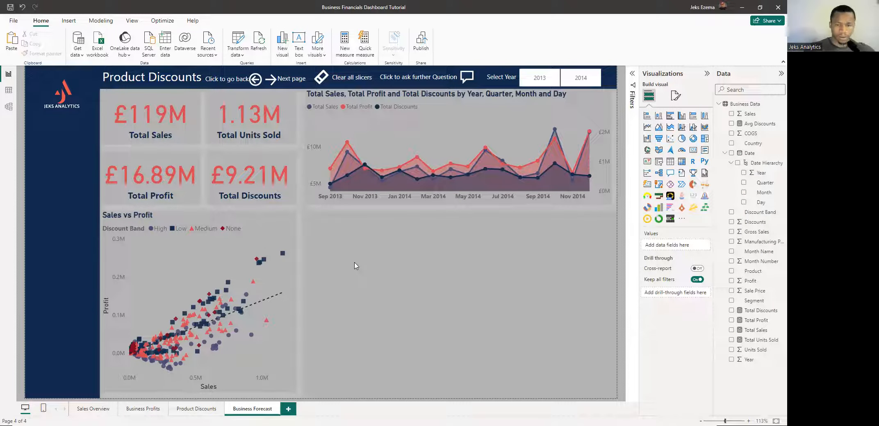
key("ctrl+v")
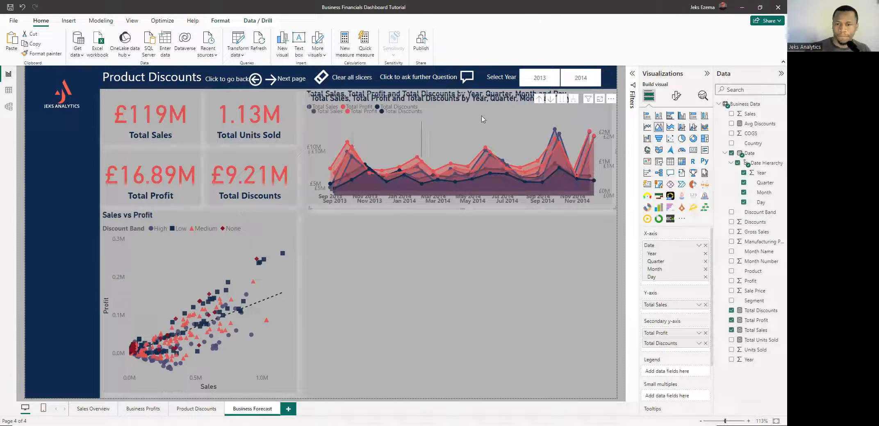
left_click_drag(441, 108, 436, 227)
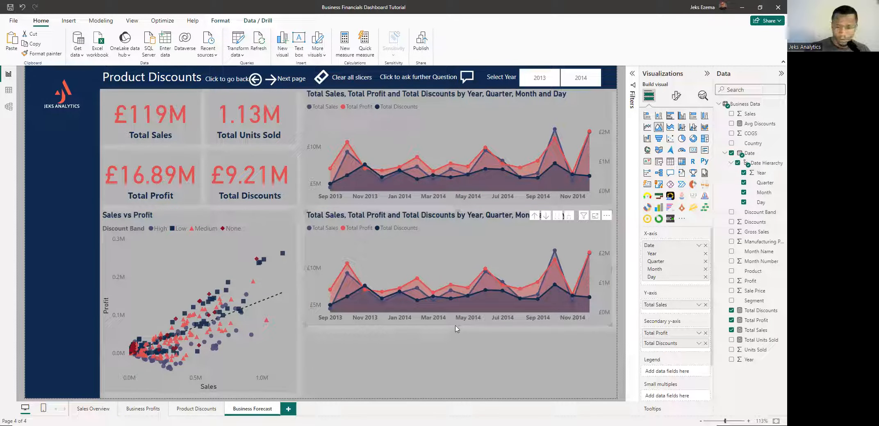
- Reduce the height of the lower area chart, leaving free space beneath it on the page
left_click_drag(458, 326, 458, 297)
left_click(442, 355)
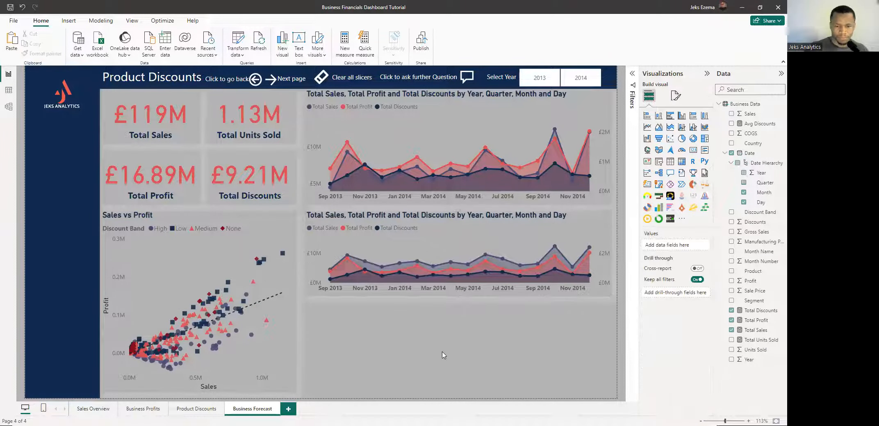
left_click(601, 295)
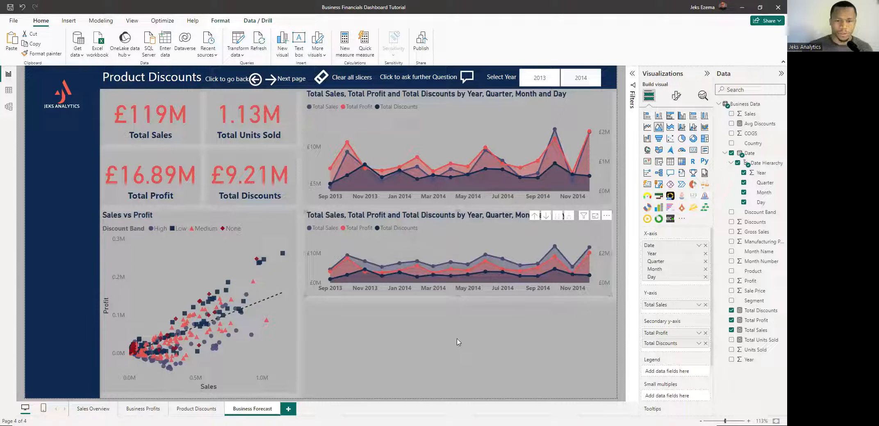
- Turn off the data point markers on the upper Total Sales, Total Profit and Total Discounts area chart
left_click(455, 119)
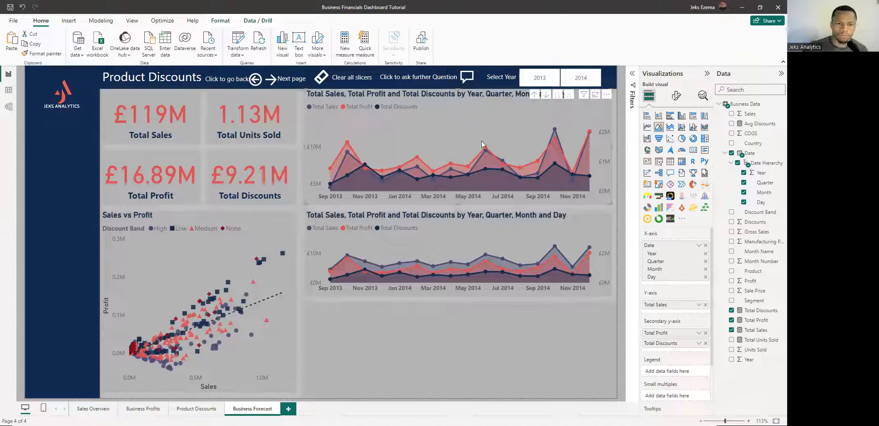
mouse_move(475, 145)
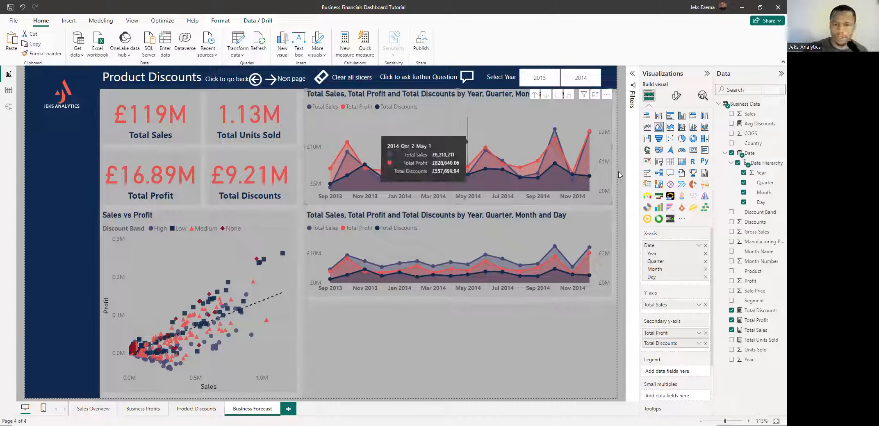
left_click(675, 99)
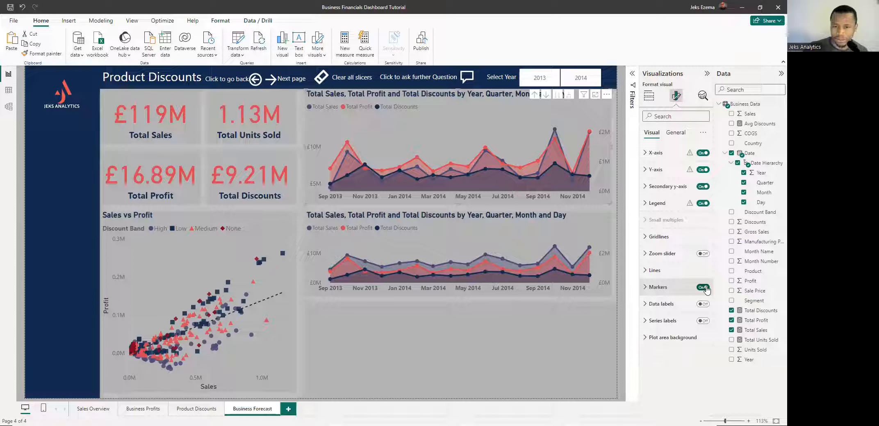
left_click(703, 288)
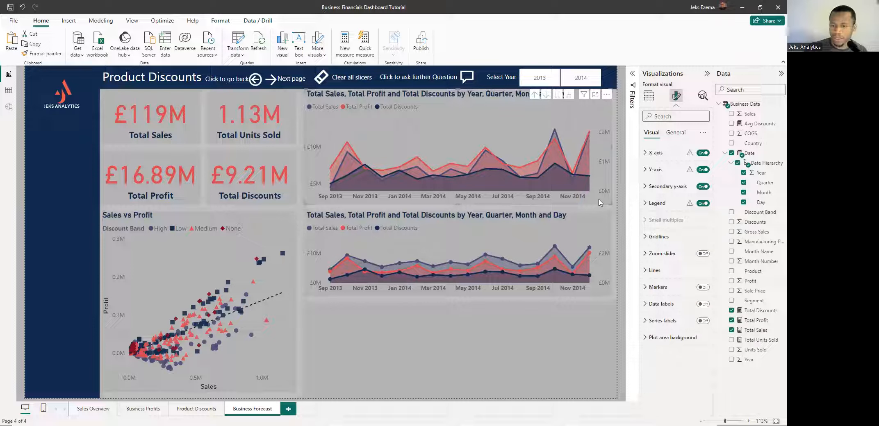
- Turn on the Y-axis title for the upper area chart
left_click(645, 172)
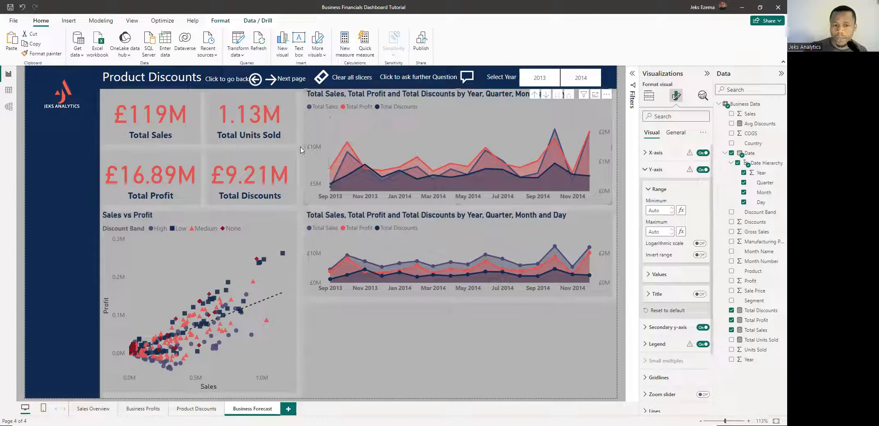
left_click(701, 295)
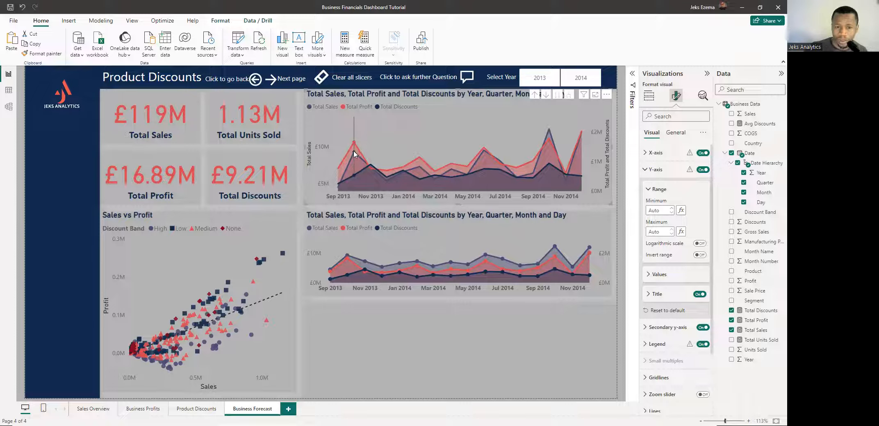
mouse_move(354, 151)
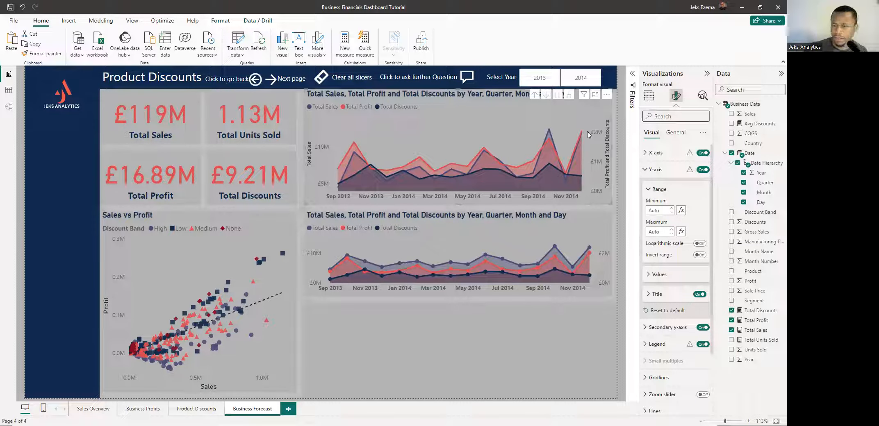
- Change the upper area chart's title text to "Total Sales, Total Profit and Total Discounts"
left_click(676, 134)
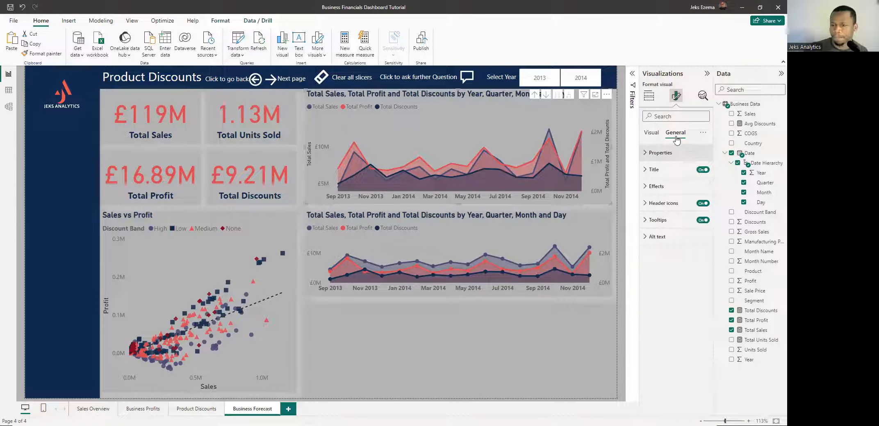
left_click(703, 133)
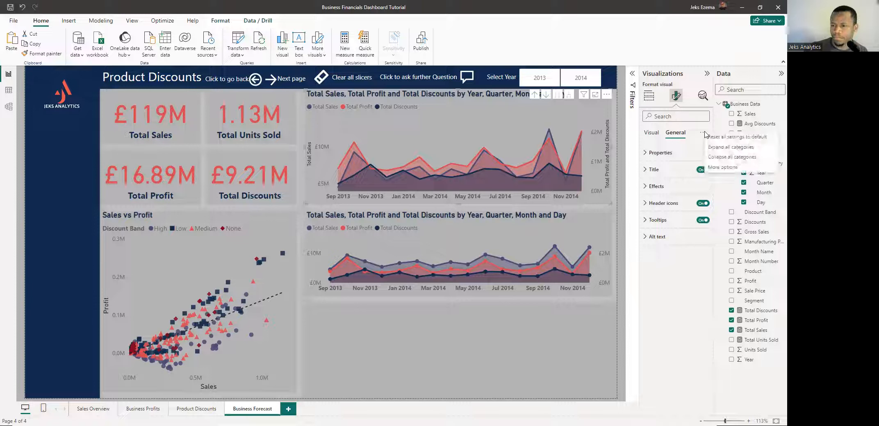
left_click(644, 170)
left_click(644, 171)
left_click(644, 170)
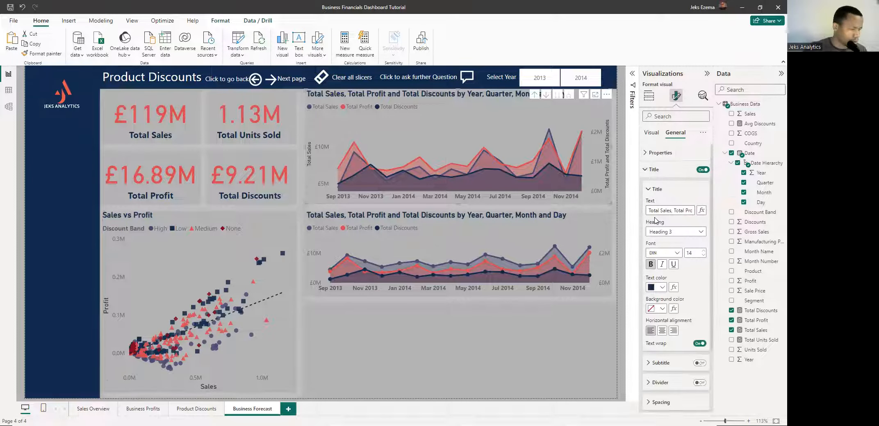
mouse_move(648, 223)
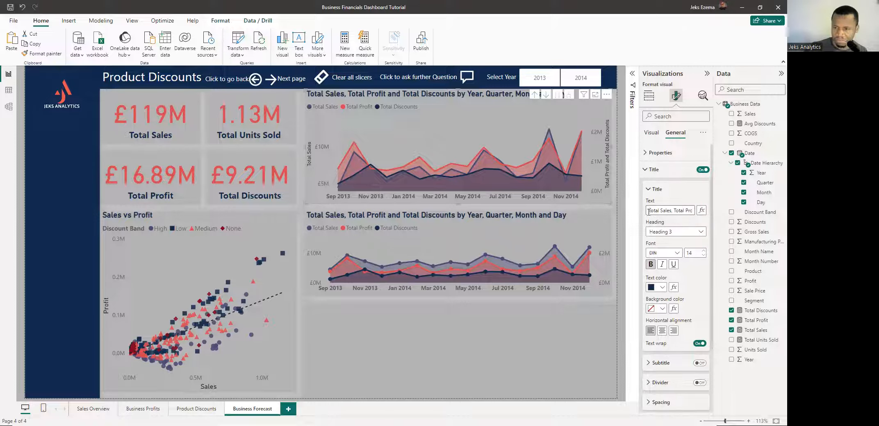
left_click_drag(648, 211, 693, 207)
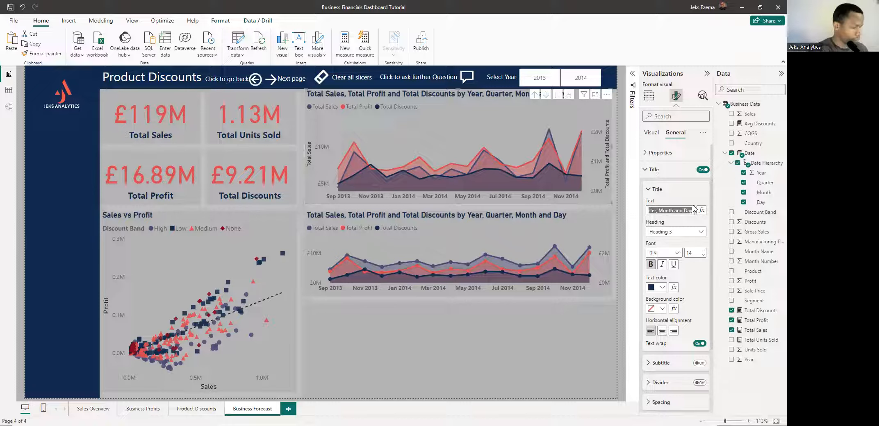
type("Total Sales")
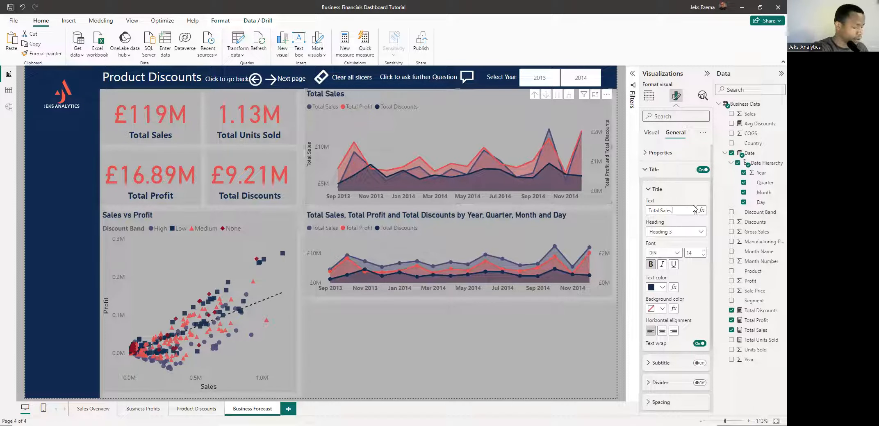
type("Toal")
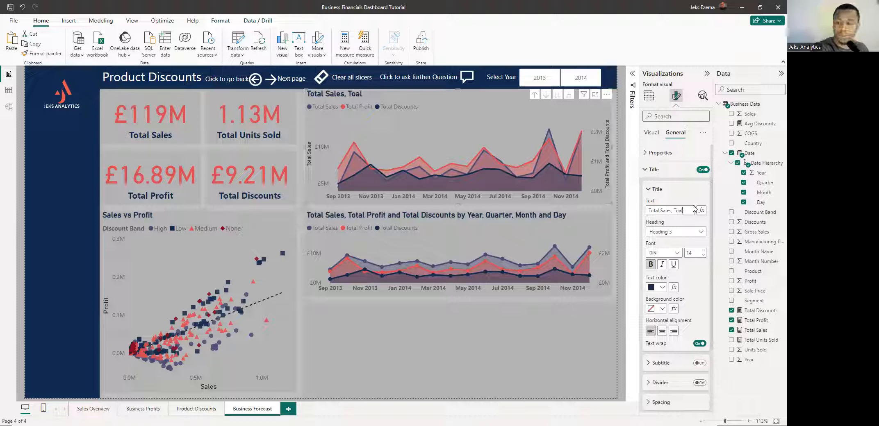
key("BackSpace")
key("BackSpace")
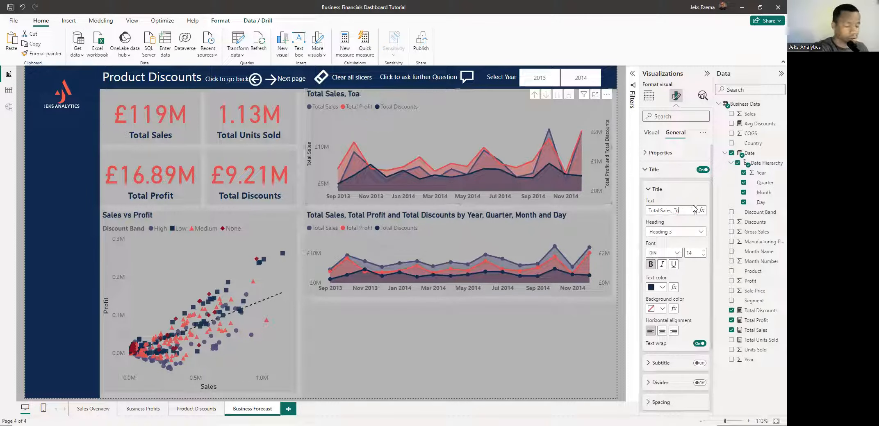
type("tal")
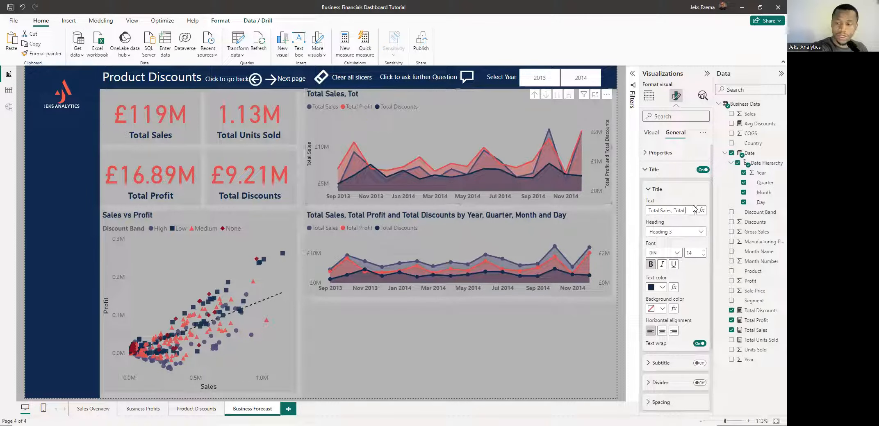
type(" Profit")
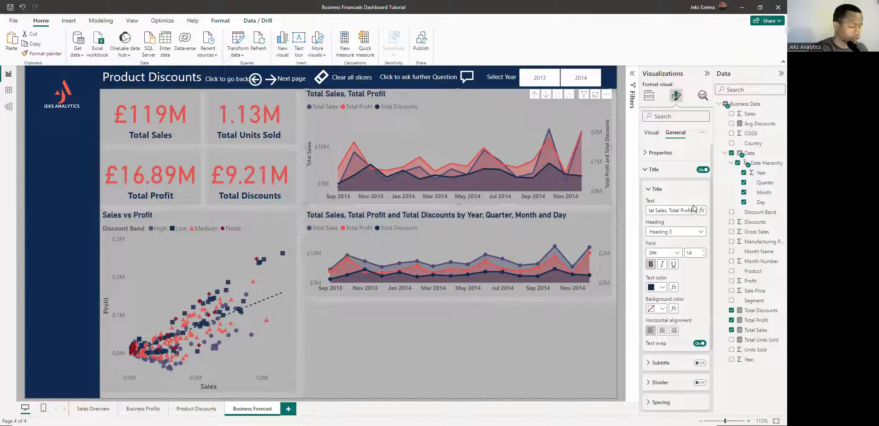
type(" and")
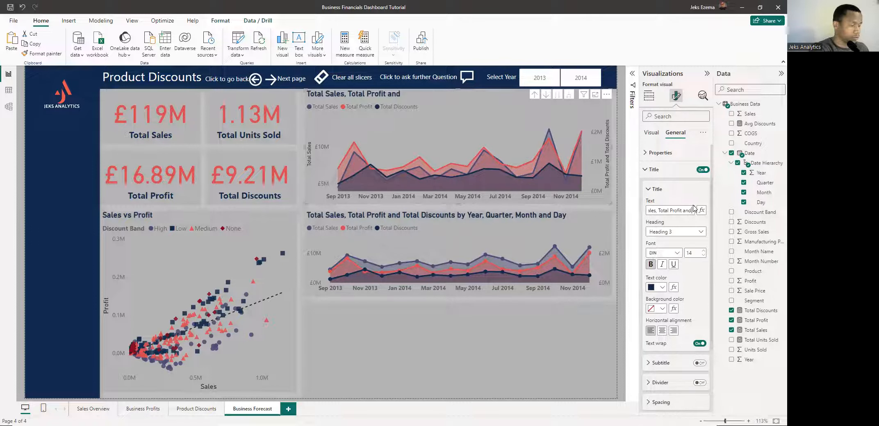
type(" To")
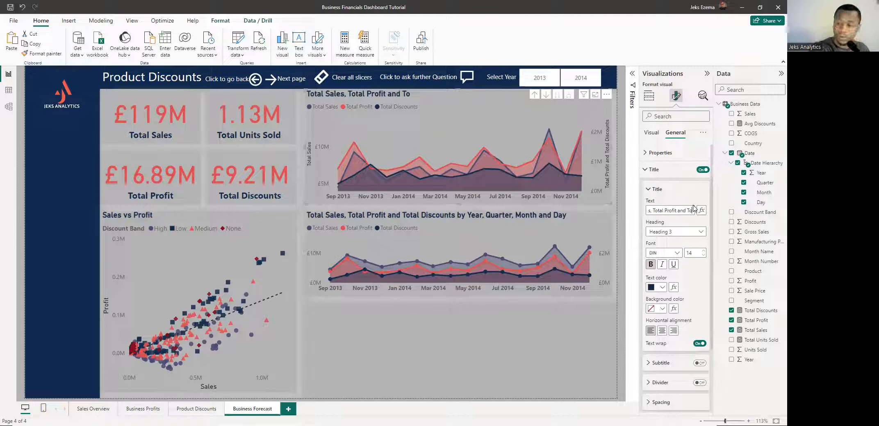
type("tal")
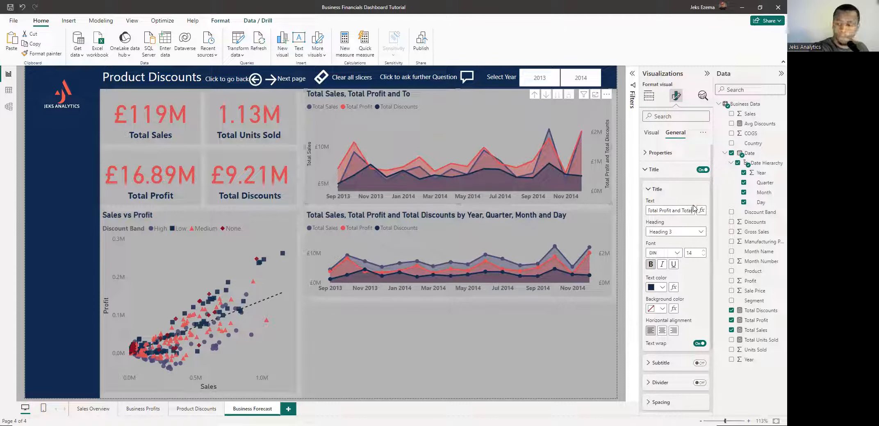
type(" Dis")
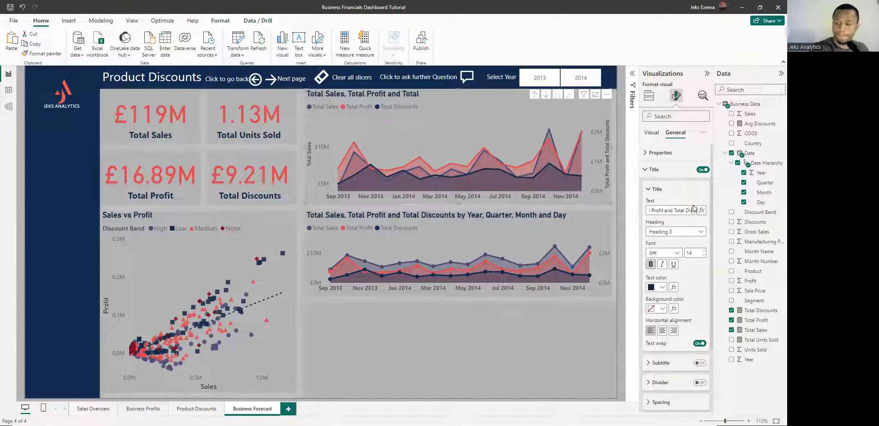
type("counts")
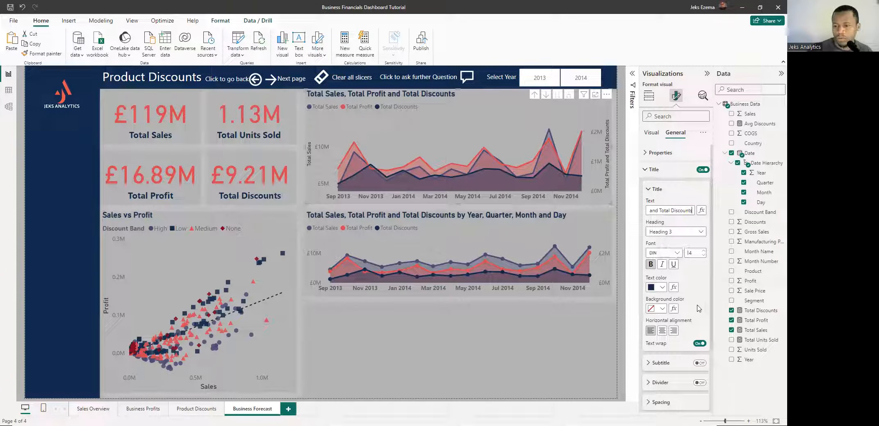
- Turn on the upper area chart's subtitle and shorten its text to "by Year, Quarter, Month and Day"
left_click(699, 364)
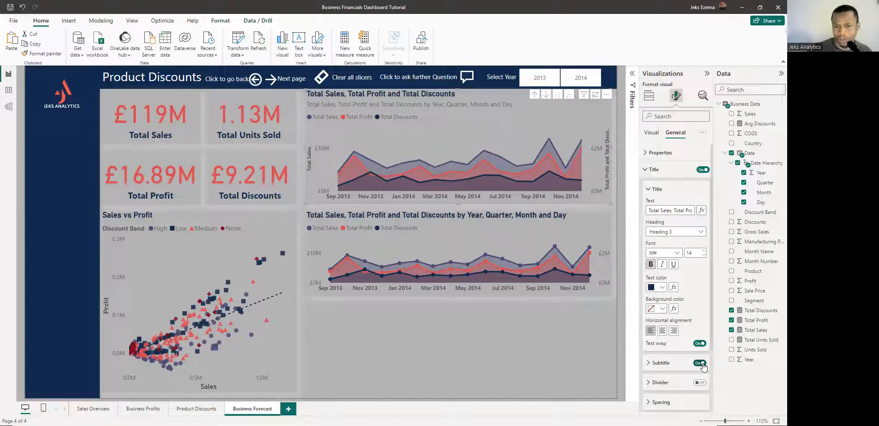
left_click(649, 365)
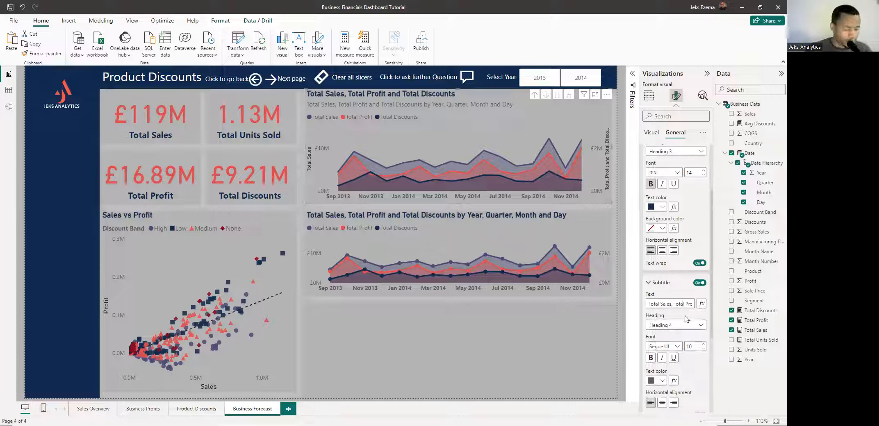
key("Right")
key("Right")
key("Right")
key("Right")
key("Right")
key("Right")
key("Right")
key("Right")
key("Right")
key("Right")
key("Right")
key("Right")
key("Right")
key("Right")
key("Right")
key("Right")
key("Right")
key("Right")
key("Right")
key("Right")
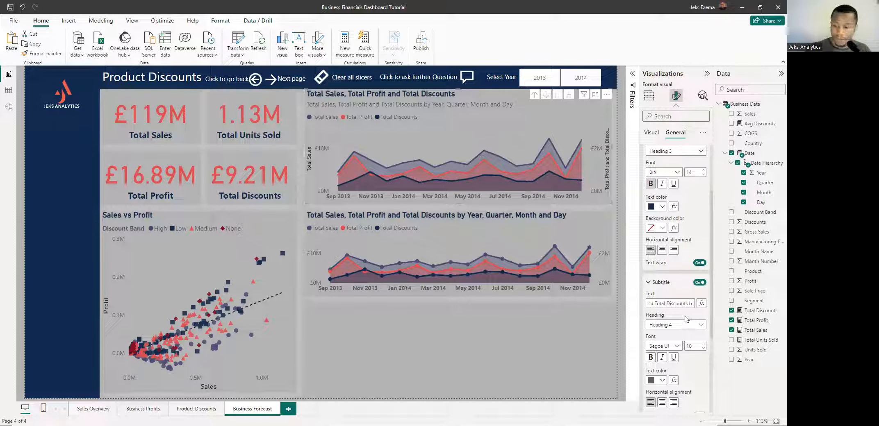
key("Right")
key("Right")
key("Right")
key("Right")
key("Right")
key("Right")
key("Right")
key("Right")
key("Right")
key("Right")
key("Right")
key("Right")
key("Right")
key("Right")
key("Right")
key("Right")
key("Right")
key("Right")
key("Right")
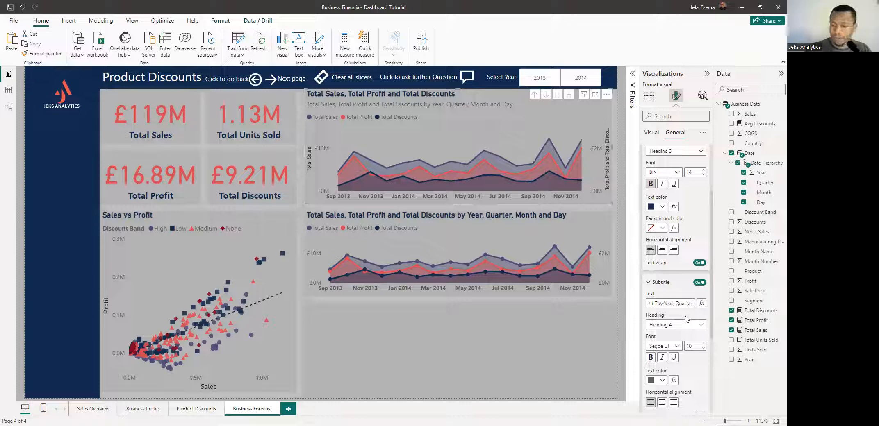
key("BackSpace")
key("BackSpace")
key("BackSpace")
key("BackSpace")
key("BackSpace")
key("BackSpace")
key("BackSpace")
key("BackSpace")
key("BackSpace")
key("BackSpace")
key("BackSpace")
key("BackSpace")
key("BackSpace")
key("BackSpace")
key("BackSpace")
key("BackSpace")
key("BackSpace")
key("BackSpace")
key("BackSpace")
key("BackSpace")
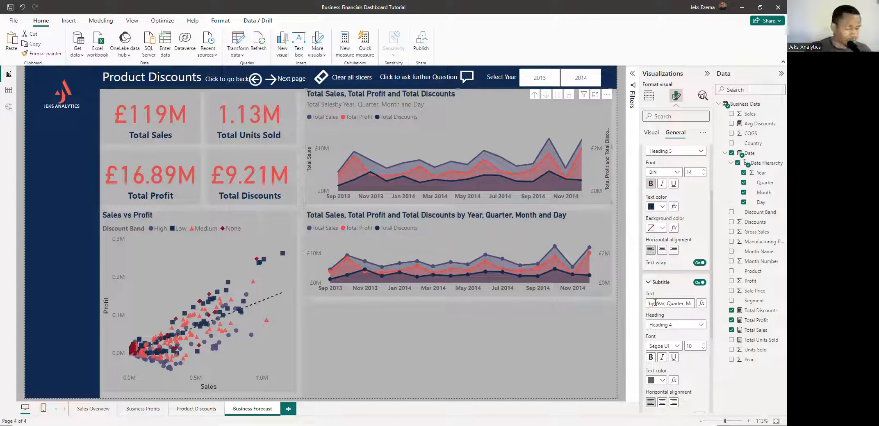
key("BackSpace")
key("BackSpace")
key("BackSpace")
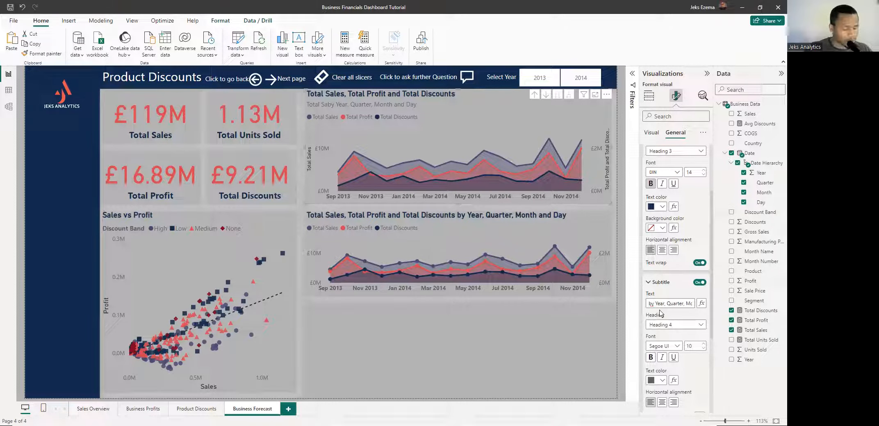
key("Left")
key("Left")
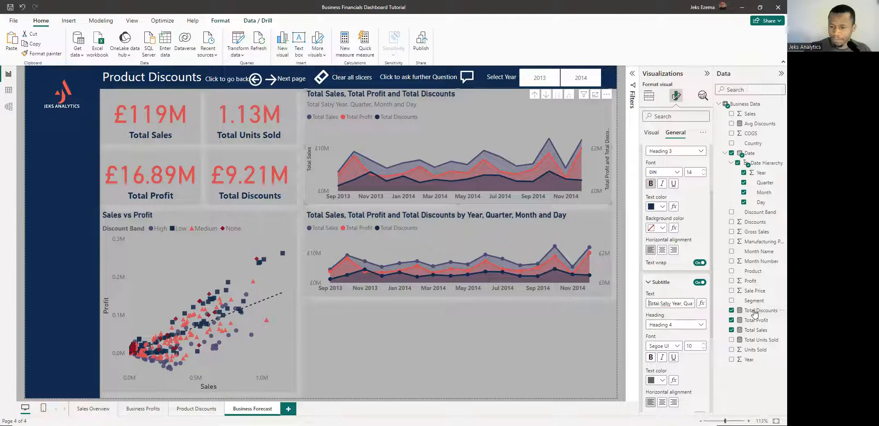
key("Right")
key("Right")
key("Right")
key("Right")
key("Right")
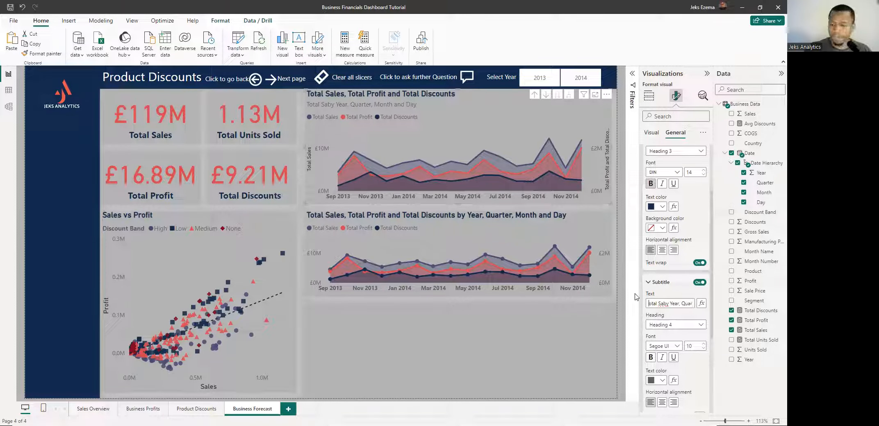
key("BackSpace")
key("BackSpace")
key("BackSpace")
key("BackSpace")
key("BackSpace")
key("BackSpace")
key("BackSpace")
key("BackSpace")
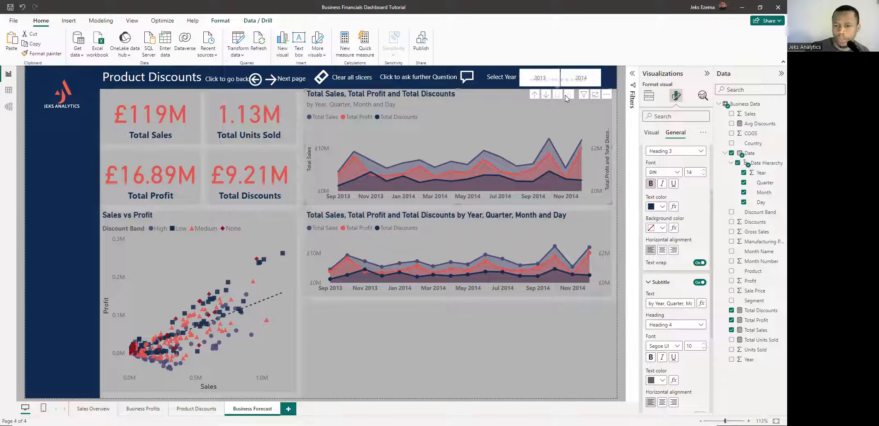
- Drill the upper area chart up to the year level and turn on its drill-down mode
left_click(534, 96)
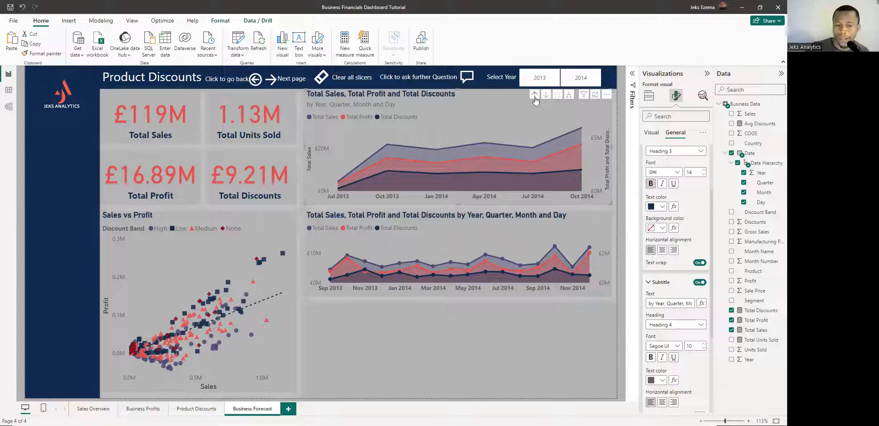
left_click(534, 96)
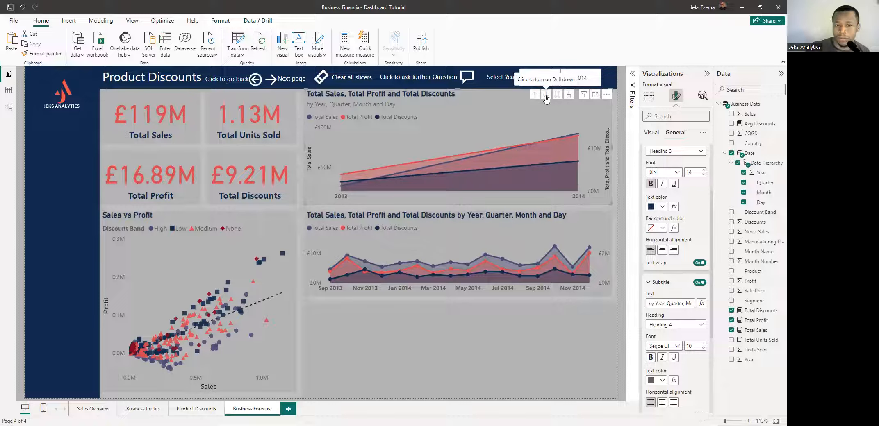
left_click(546, 97)
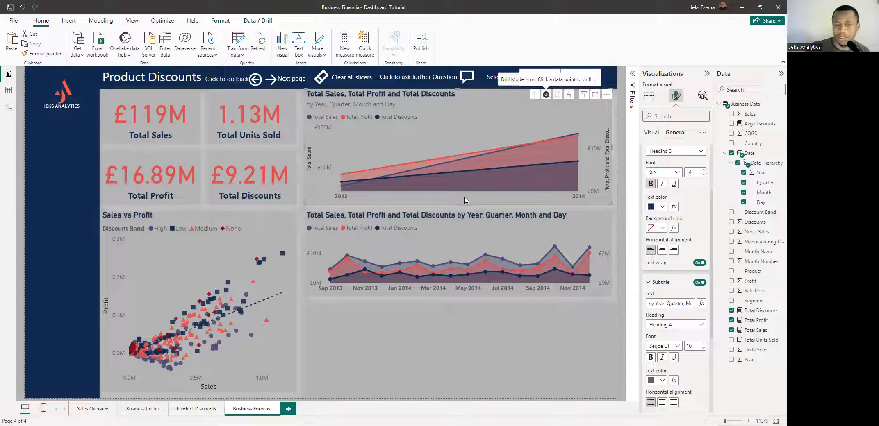
- Expand the upper area chart to quarters within years, then return it to the year level and inspect the 2013 and 2014 values
left_click(570, 97)
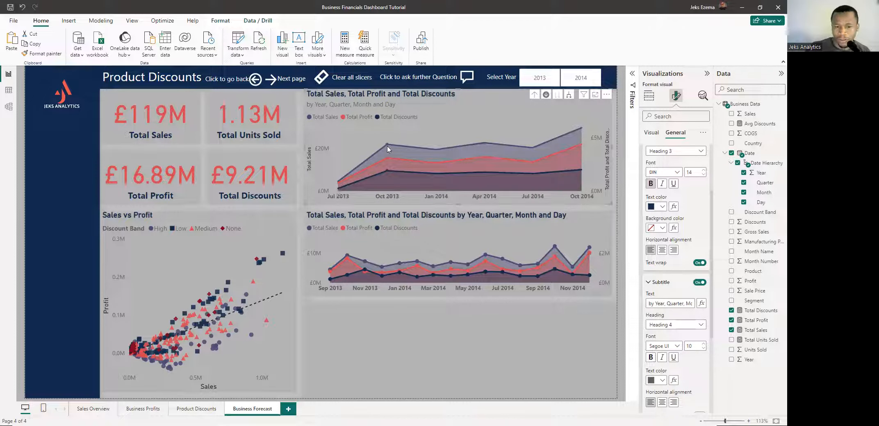
mouse_move(388, 149)
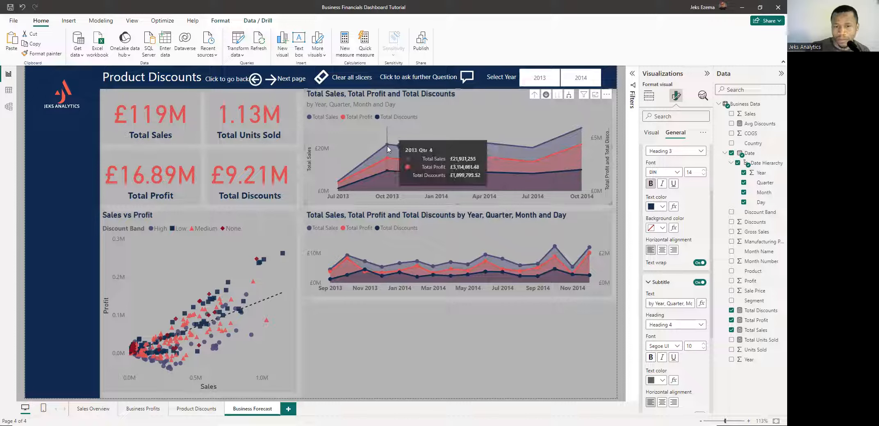
left_click(535, 95)
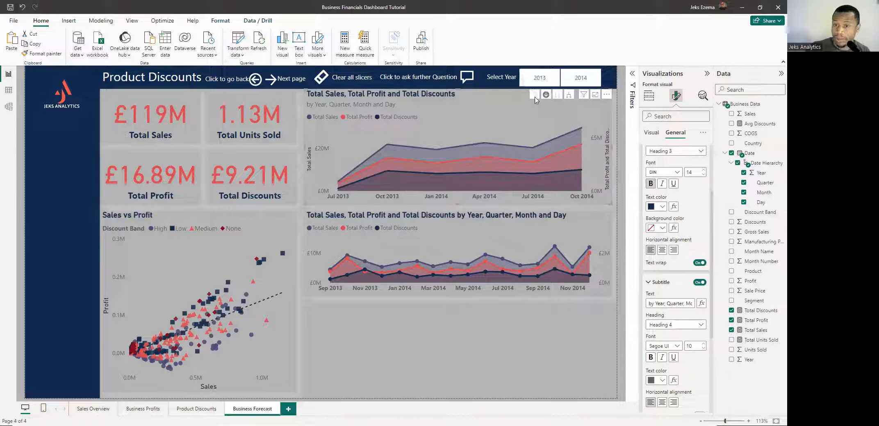
mouse_move(342, 176)
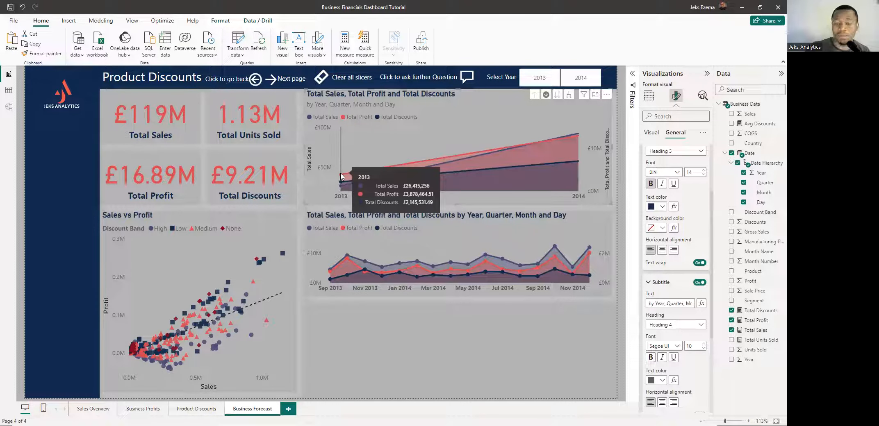
mouse_move(568, 151)
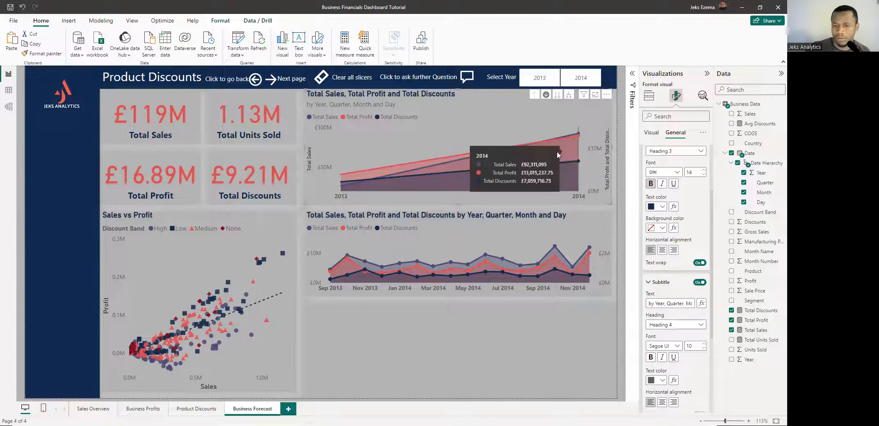
- Go to the next hierarchy level to examine the values by quarter across all years, and drill back up to the year level
left_click(557, 97)
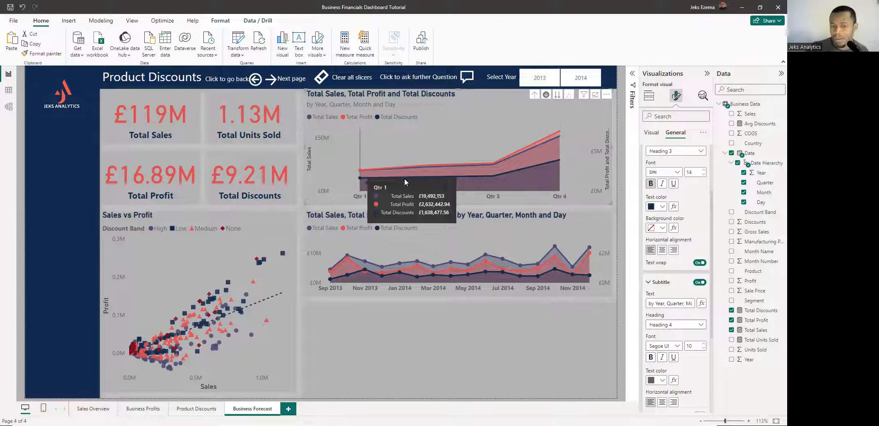
mouse_move(419, 170)
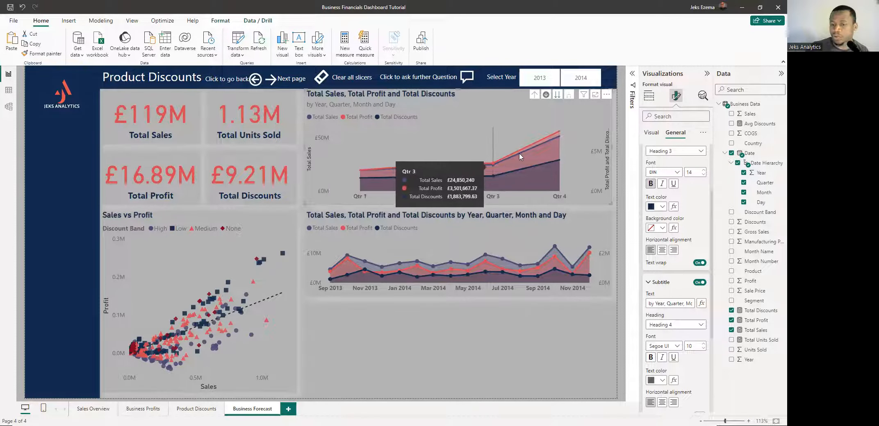
mouse_move(564, 136)
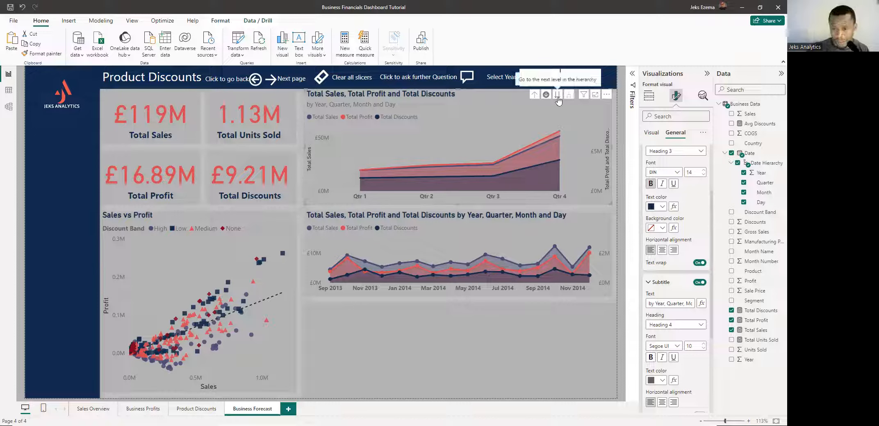
left_click(533, 97)
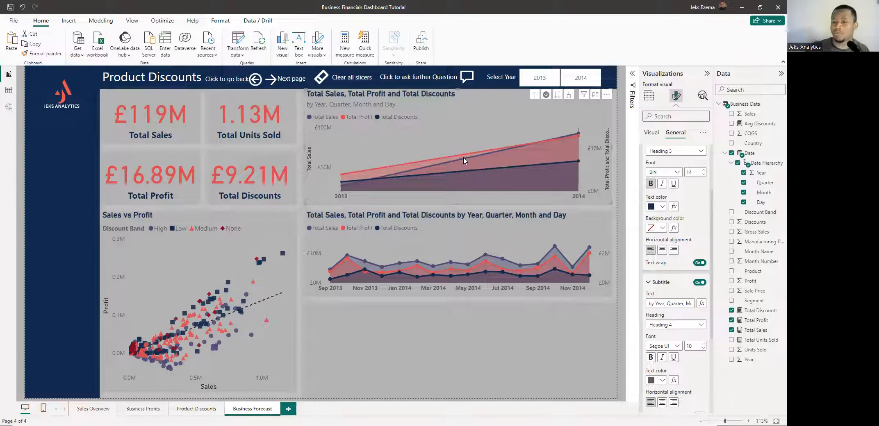
- Expand the upper area chart one level down to quarters within each year and examine the quarterly values
left_click(569, 96)
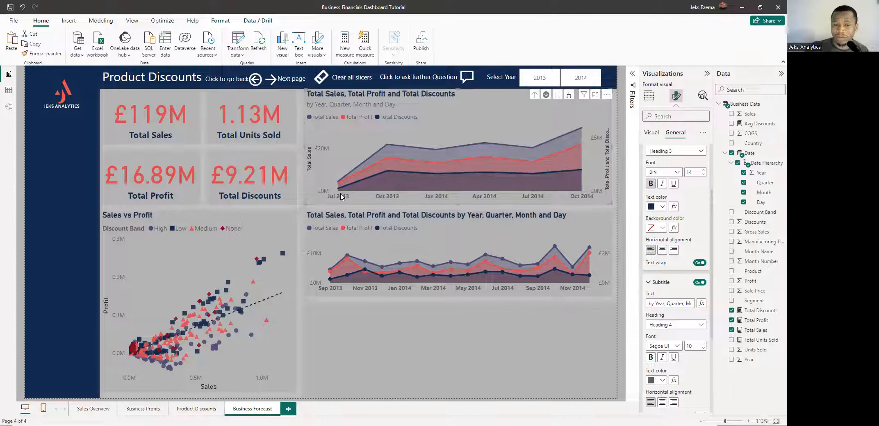
mouse_move(385, 146)
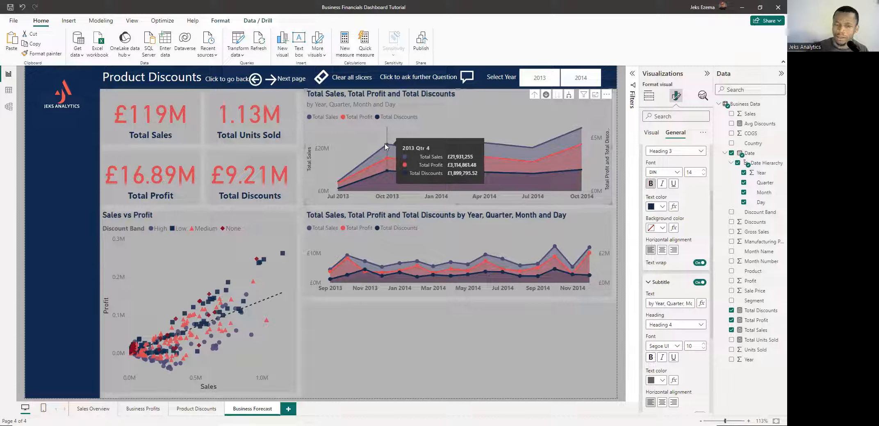
mouse_move(343, 183)
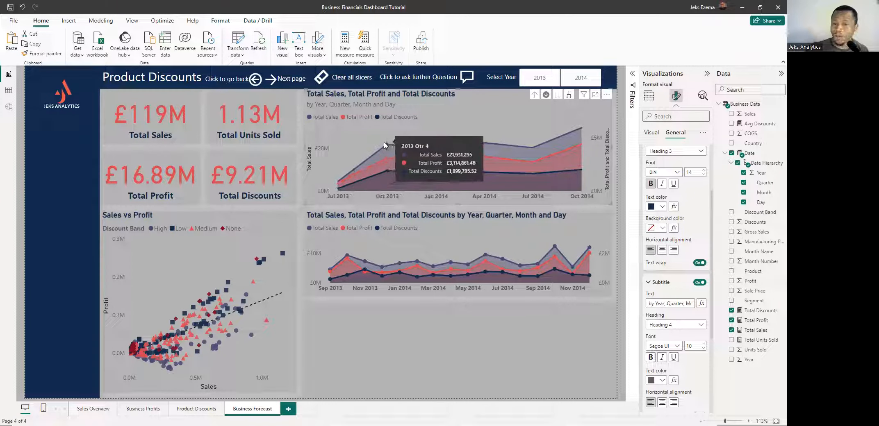
mouse_move(437, 152)
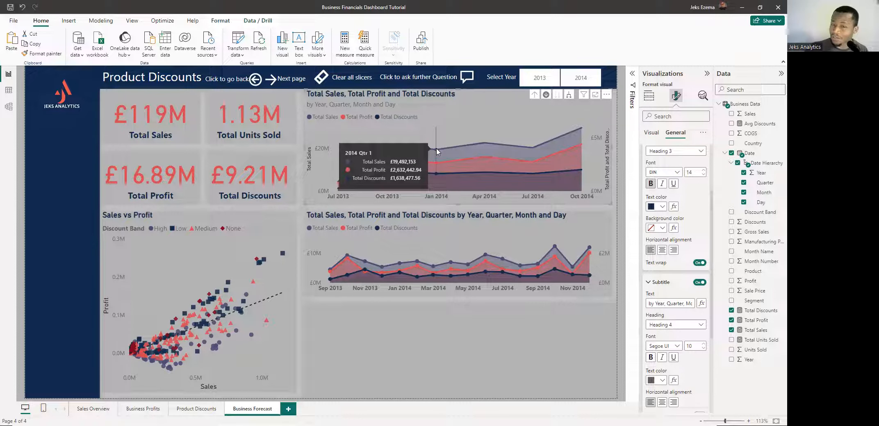
mouse_move(473, 144)
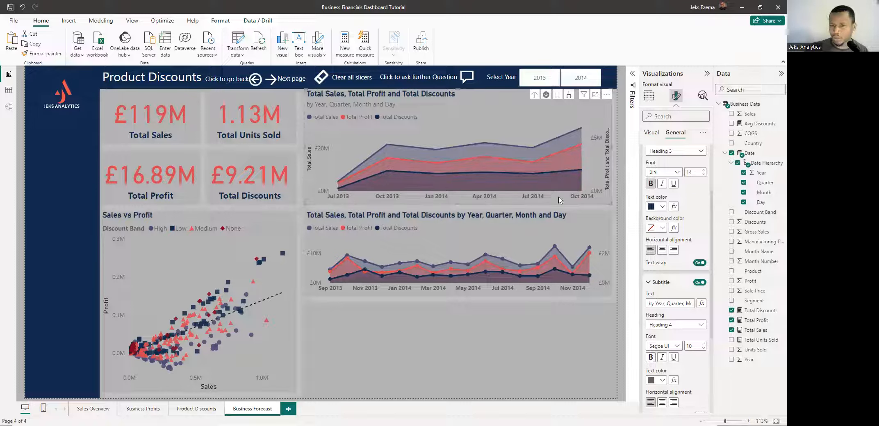
- Expand the upper area chart down to the month level and examine the monthly sales, profit and discount values
left_click(568, 96)
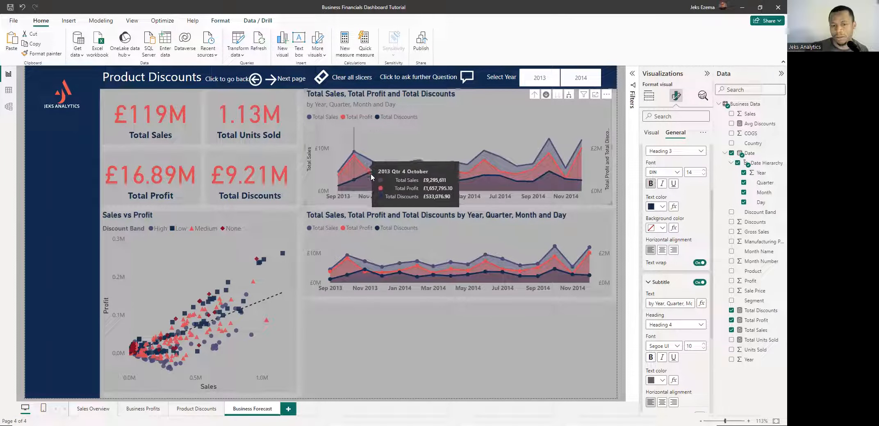
mouse_move(384, 183)
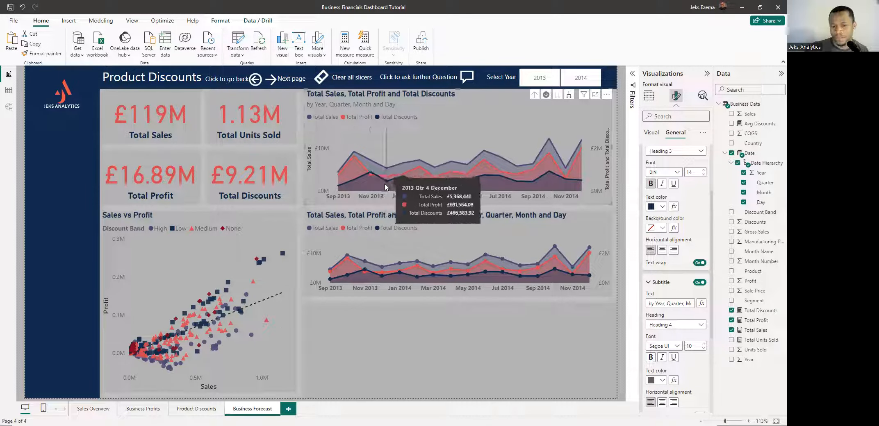
mouse_move(434, 173)
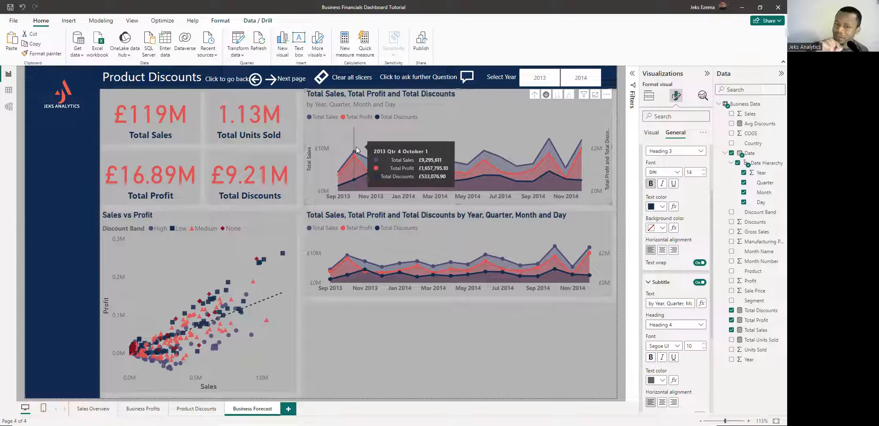
mouse_move(384, 166)
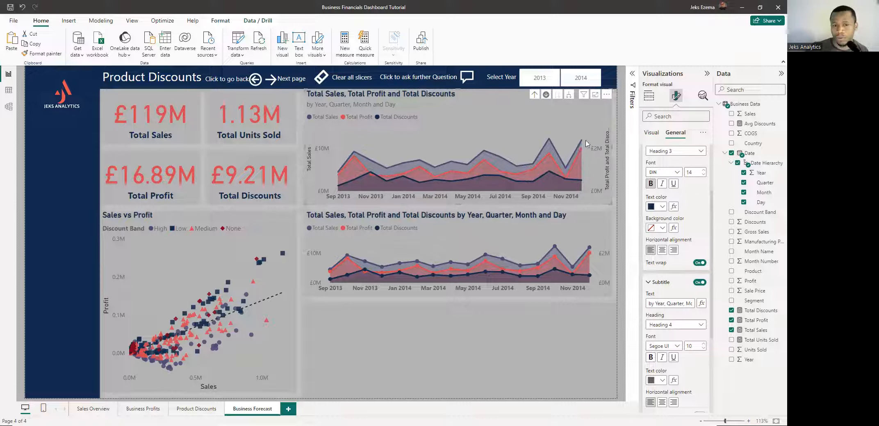
- Change the upper area chart's subtitle to "by Year, Quarter, and Month"
left_click(687, 304)
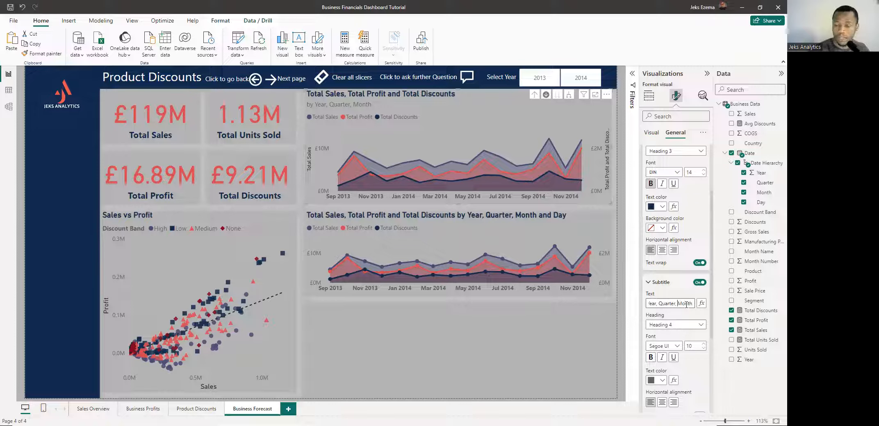
type("and")
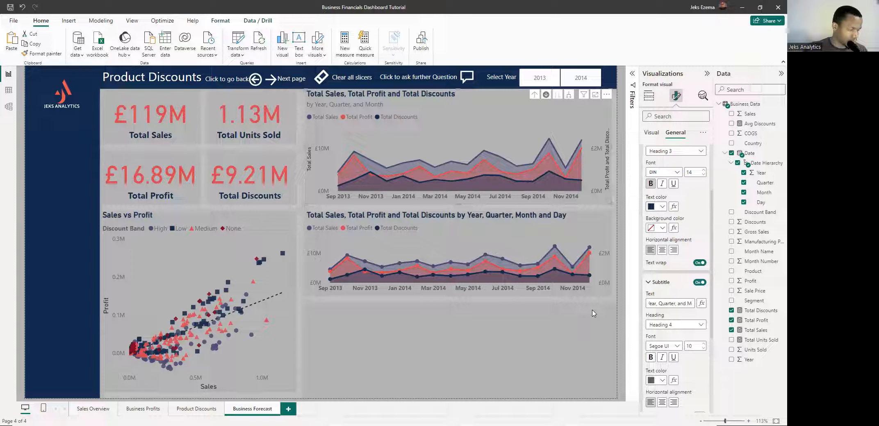
- Delete the lower duplicate area chart and select the remaining Total Sales, Total Profit and Total Discounts chart
left_click(604, 291)
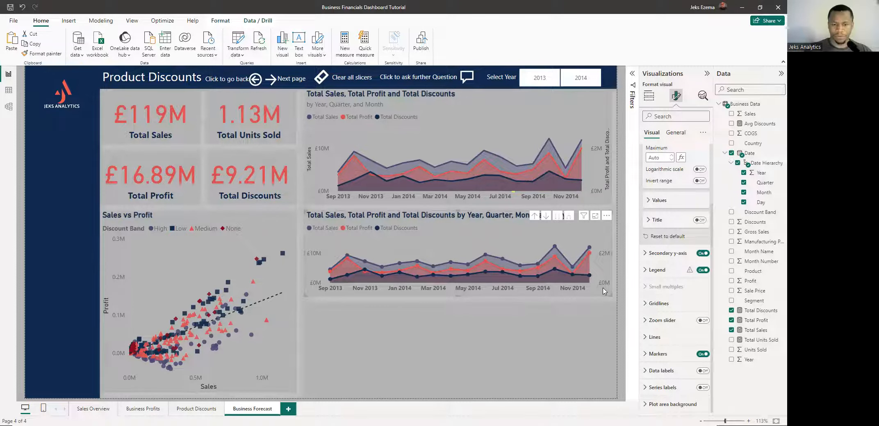
key("Delete")
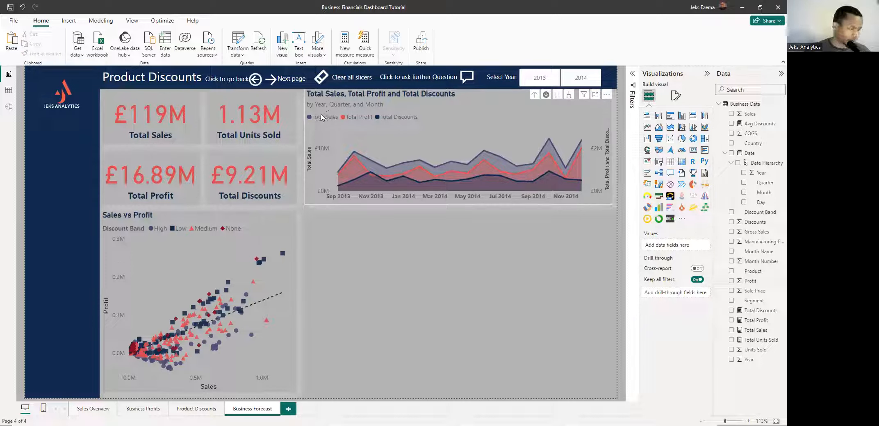
left_click(598, 201)
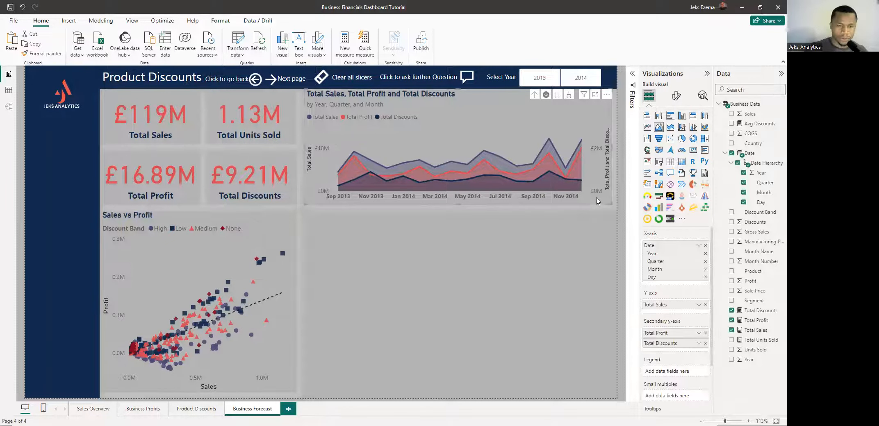
- Duplicate the Total Sales, Total Profit and Total Discounts area chart and place the copy directly beneath the original
left_click(454, 293)
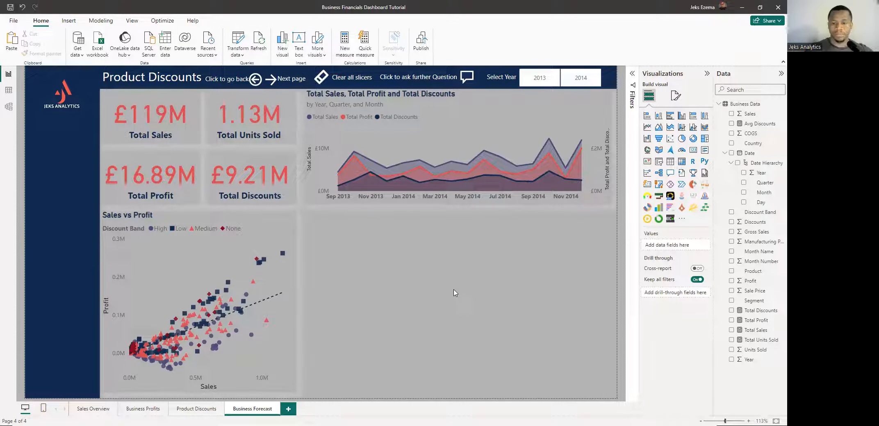
left_click(527, 112)
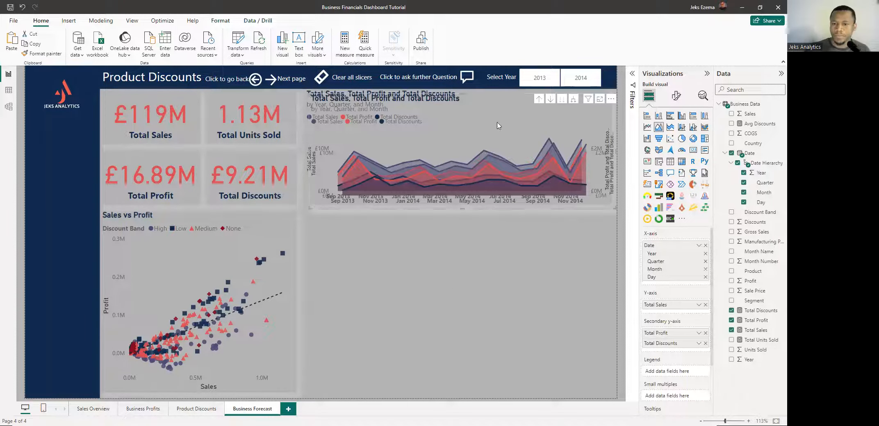
left_click_drag(480, 103, 474, 219)
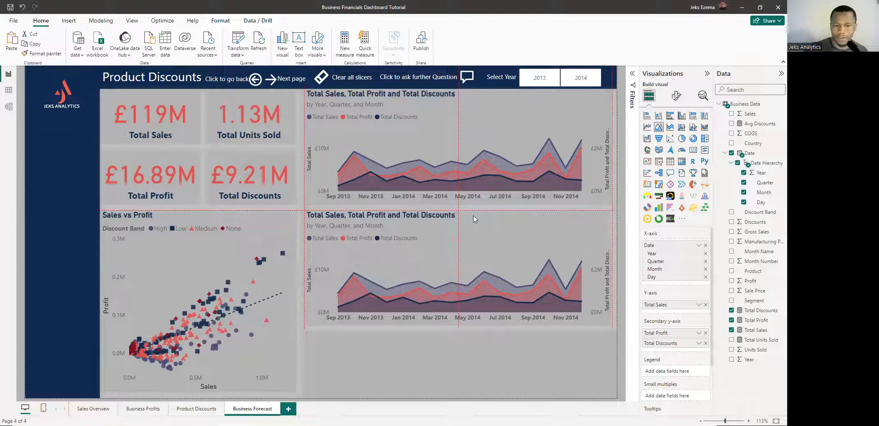
left_click_drag(474, 219, 474, 219)
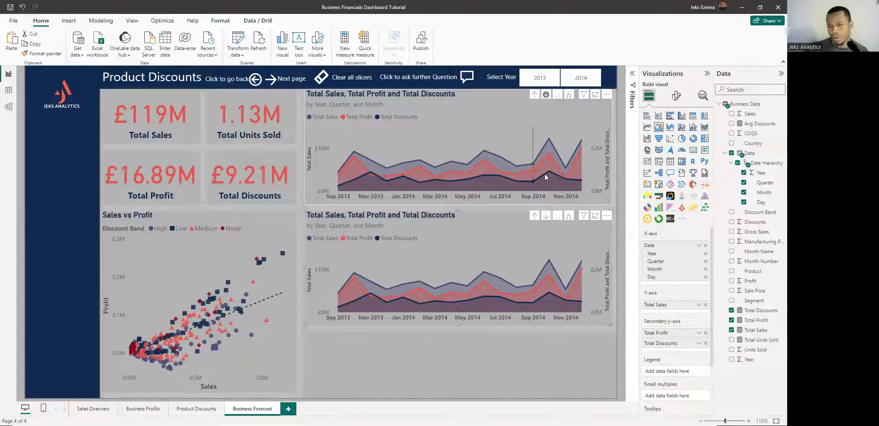
mouse_move(549, 172)
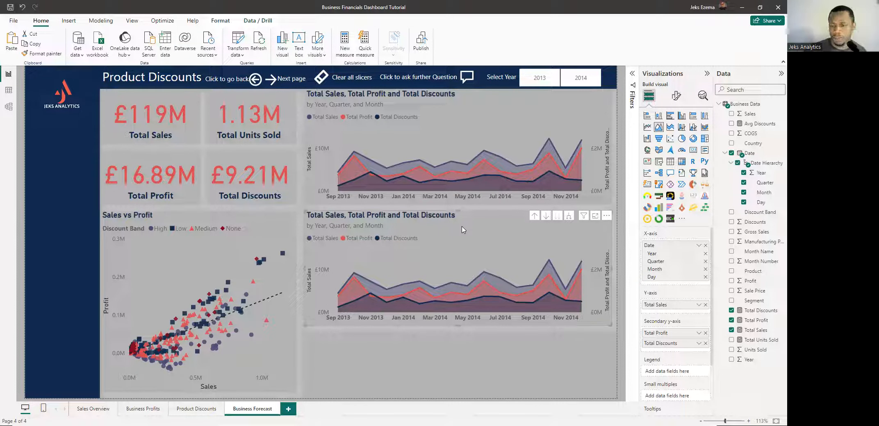
- Convert the lower copy to a line chart, leaving only Total Sales plotted, and reduce its height
left_click(706, 333)
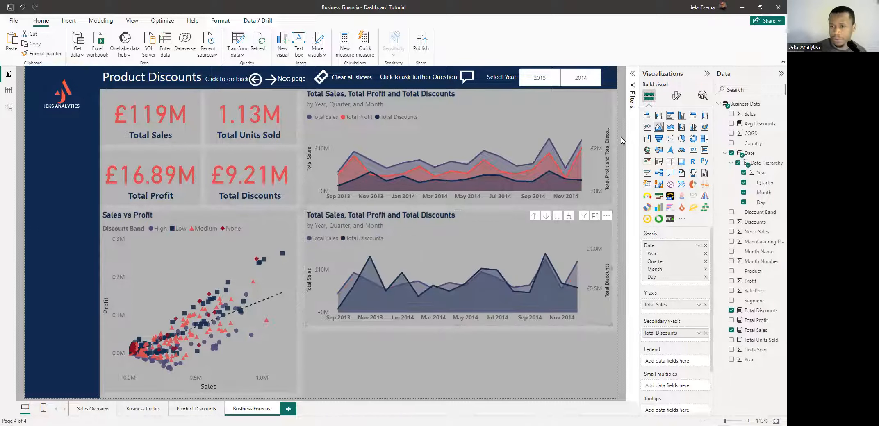
left_click(648, 128)
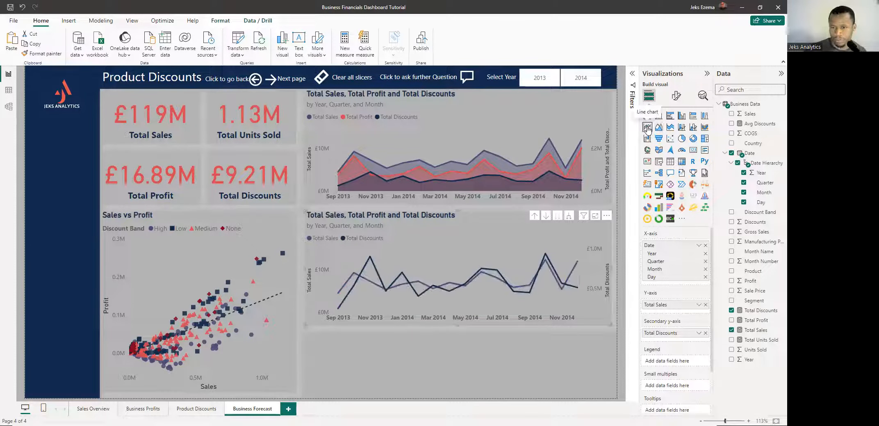
left_click(706, 333)
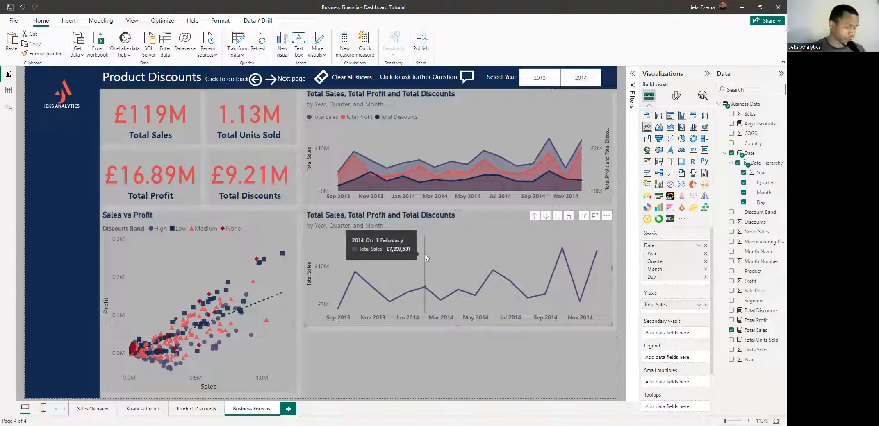
left_click_drag(457, 325, 467, 303)
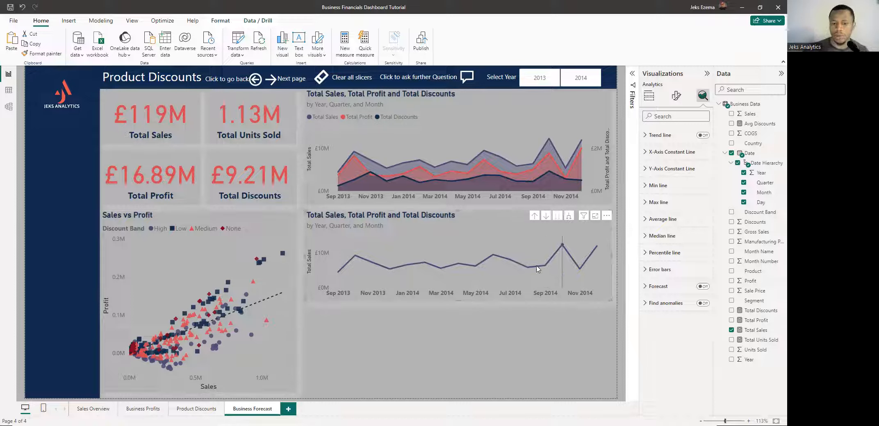
- Add a forecast to the lower line chart with units in Months and a forecast length of 3, and apply it
mouse_move(538, 271)
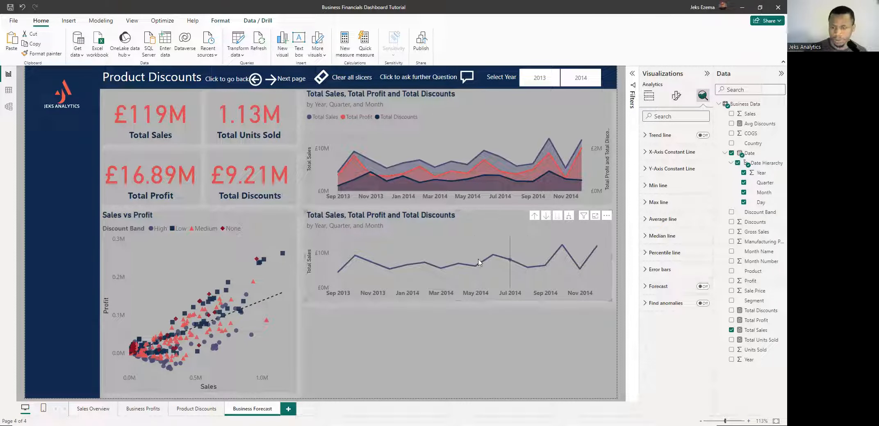
left_click(702, 286)
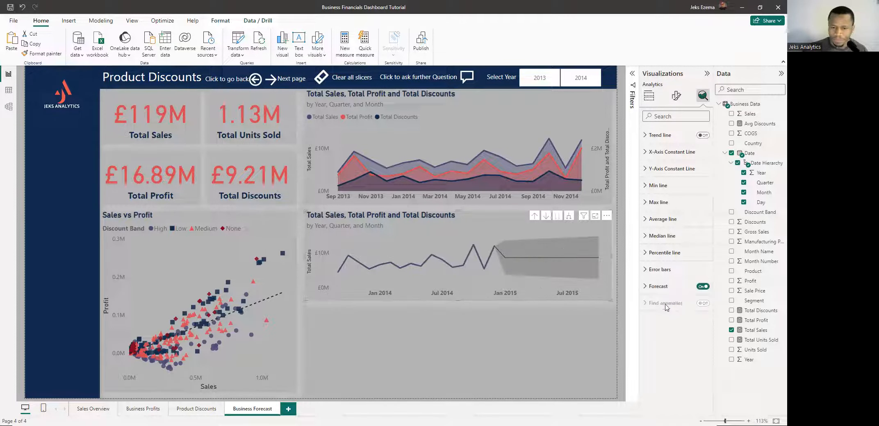
left_click(644, 287)
scroll(645, 289, "down", 3)
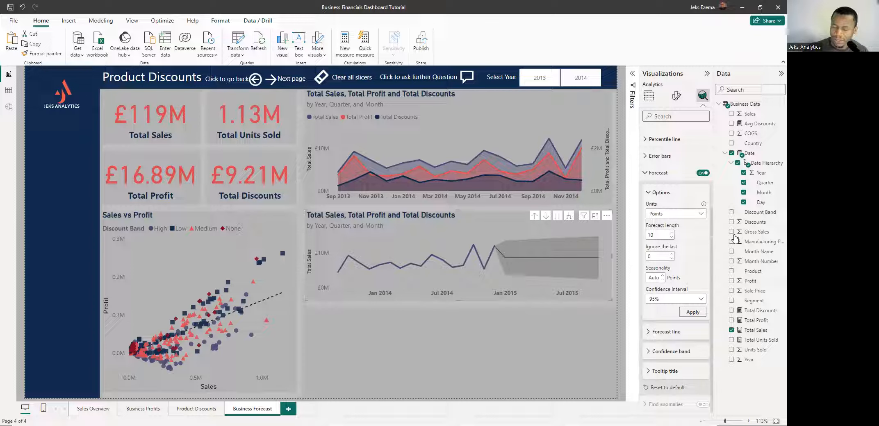
left_click(702, 215)
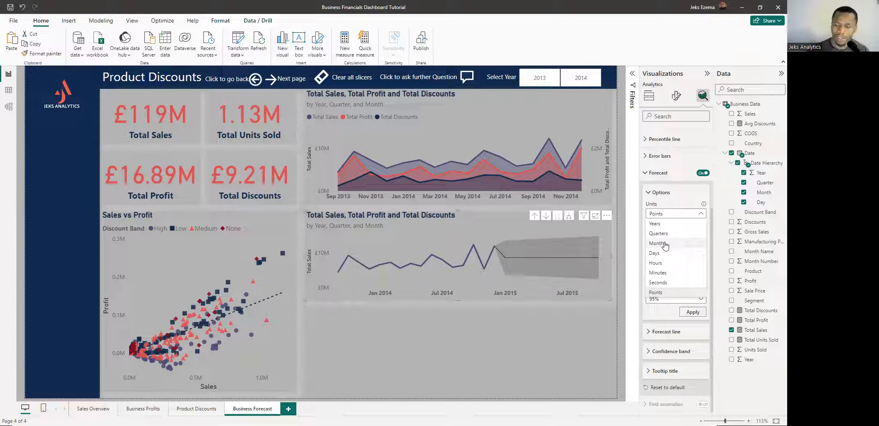
left_click(665, 243)
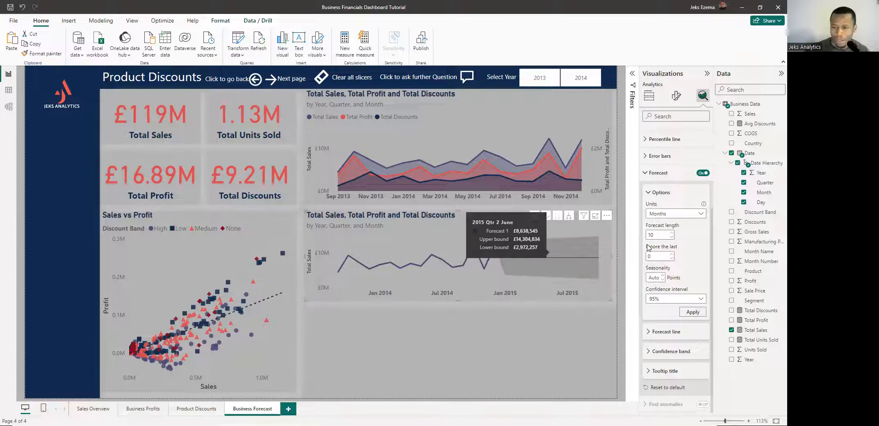
left_click(672, 233)
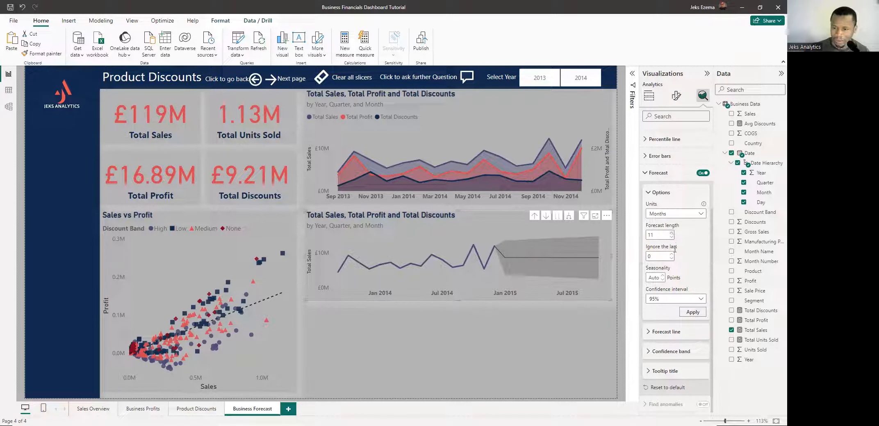
left_click(671, 237)
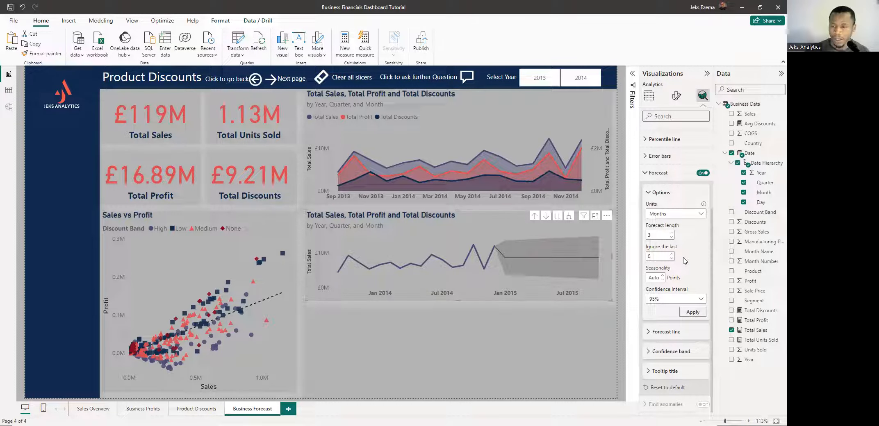
left_click(693, 312)
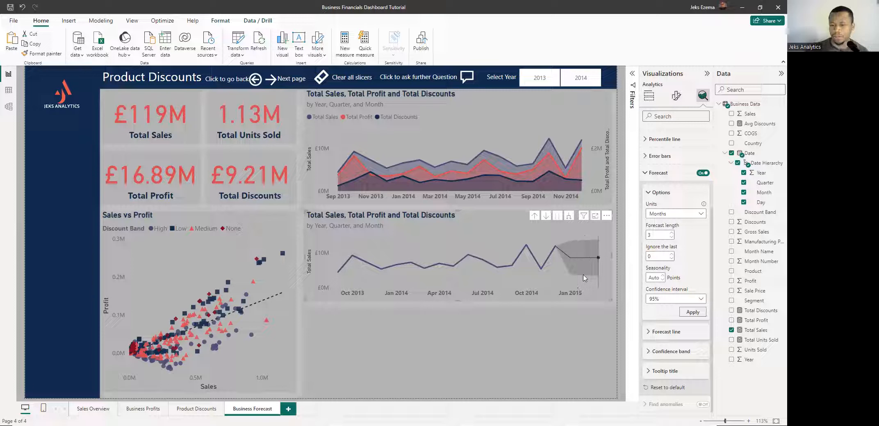
- Examine the forecast, upper bound and lower bound values for the forecast months on the lower line chart
mouse_move(574, 260)
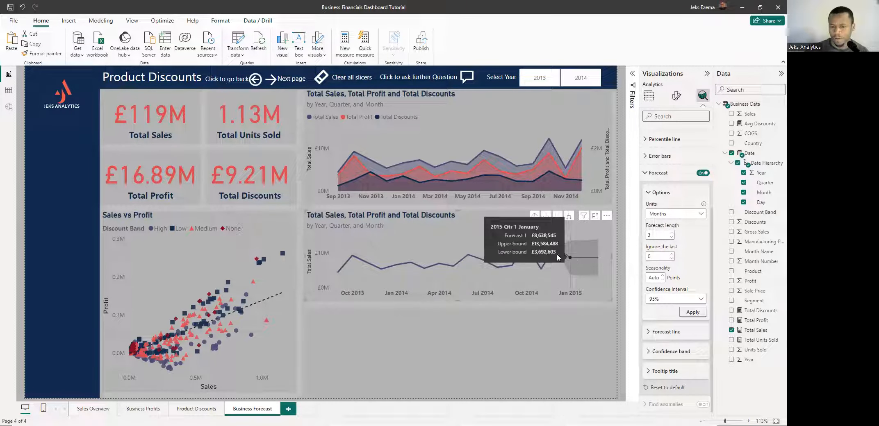
mouse_move(554, 251)
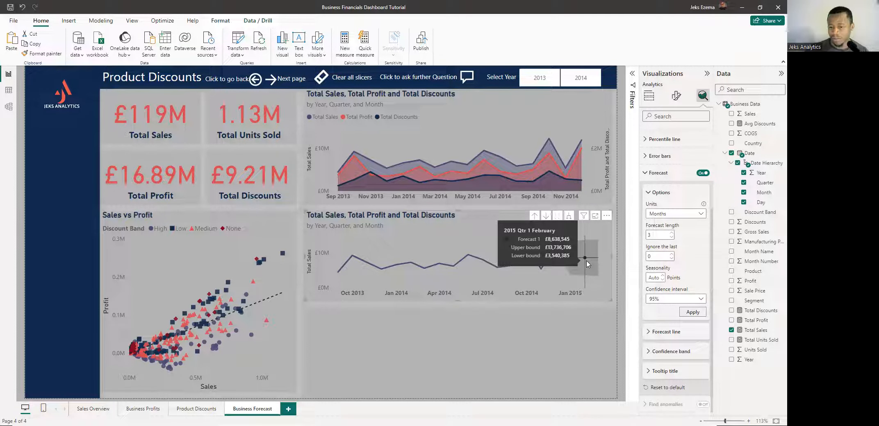
left_click(700, 215)
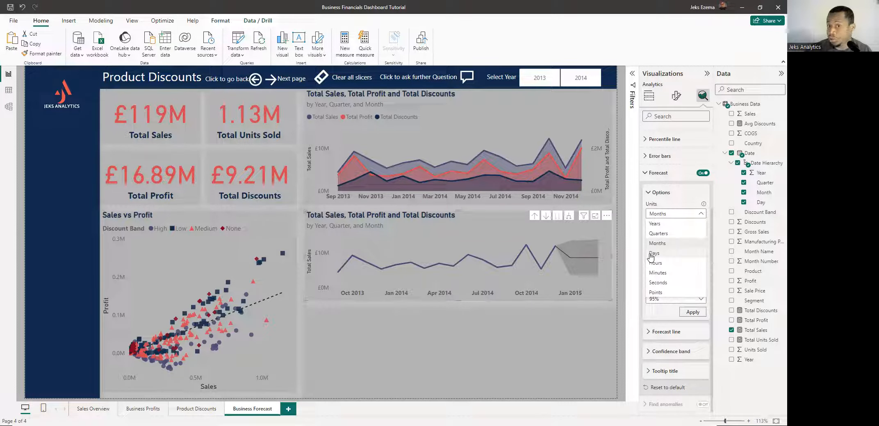
left_click(642, 209)
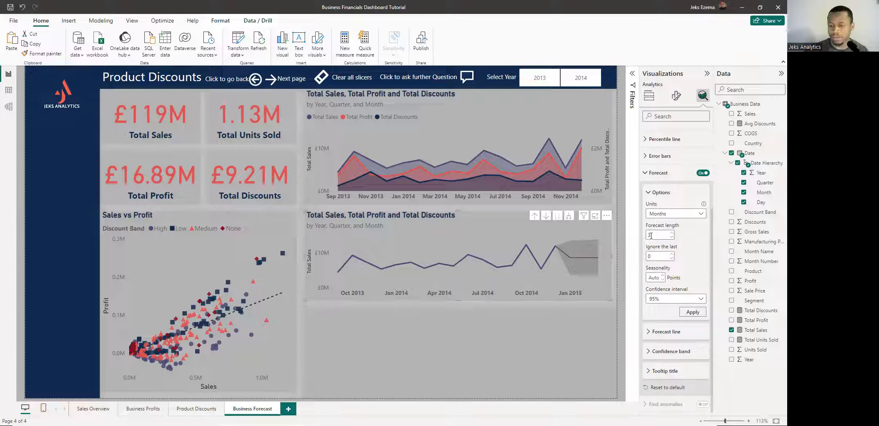
mouse_move(569, 258)
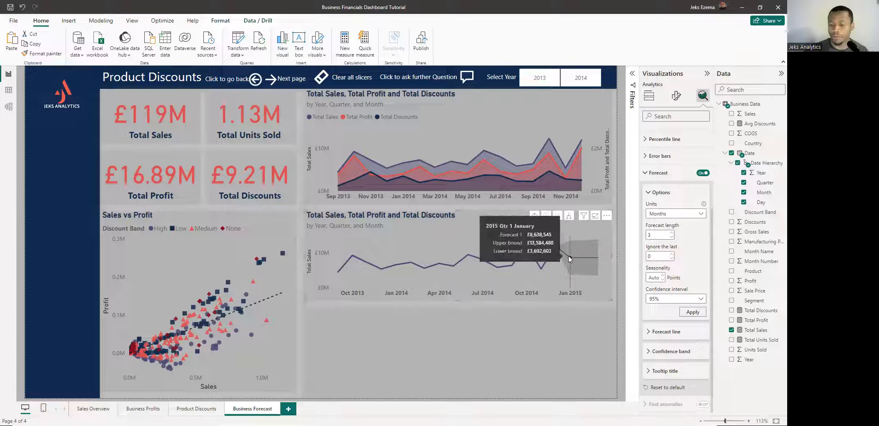
mouse_move(597, 261)
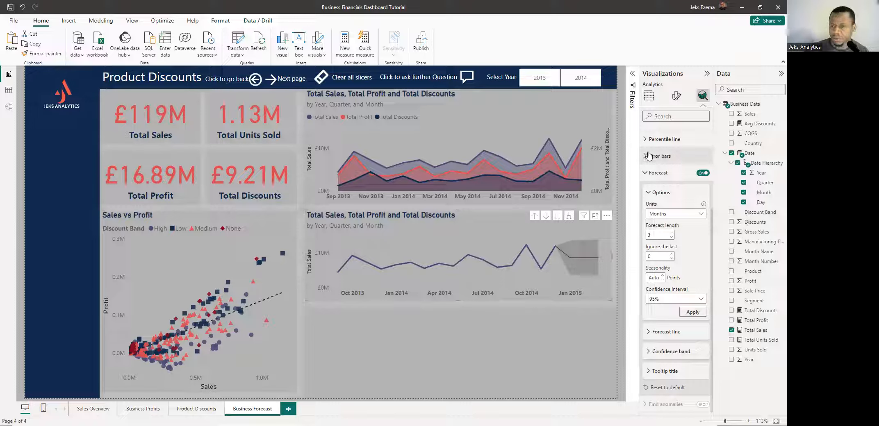
- Add a minimum line for Total Sales to the lower line chart and name it "Min Sales"
scroll(660, 162, "up", 5)
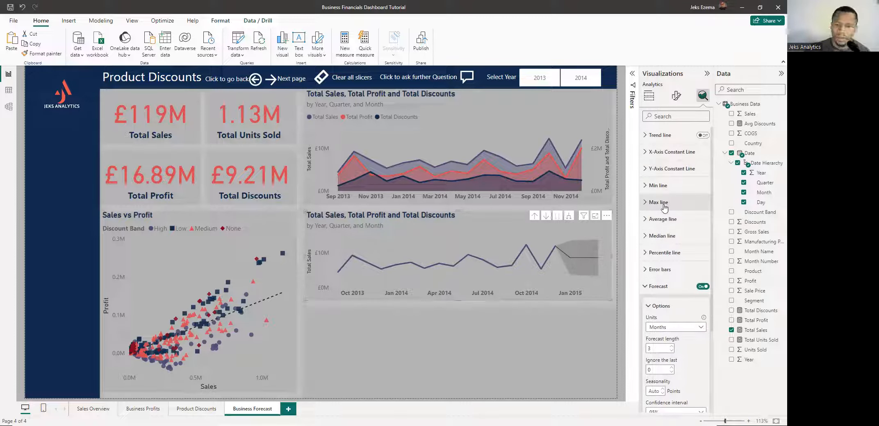
left_click(645, 187)
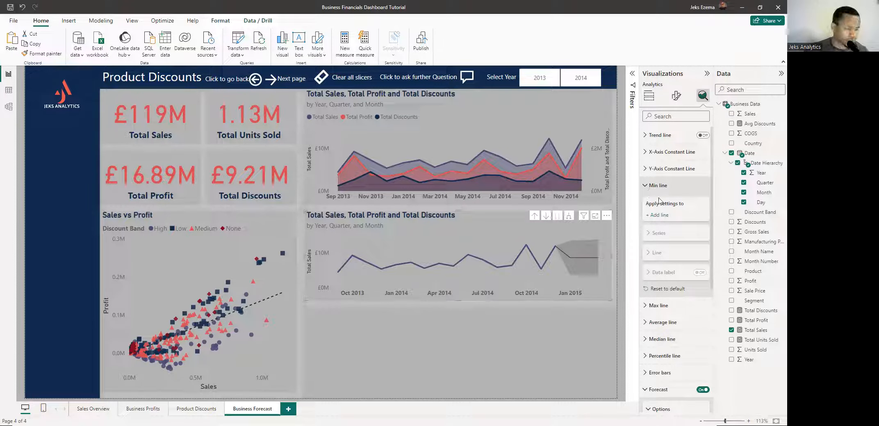
left_click(661, 215)
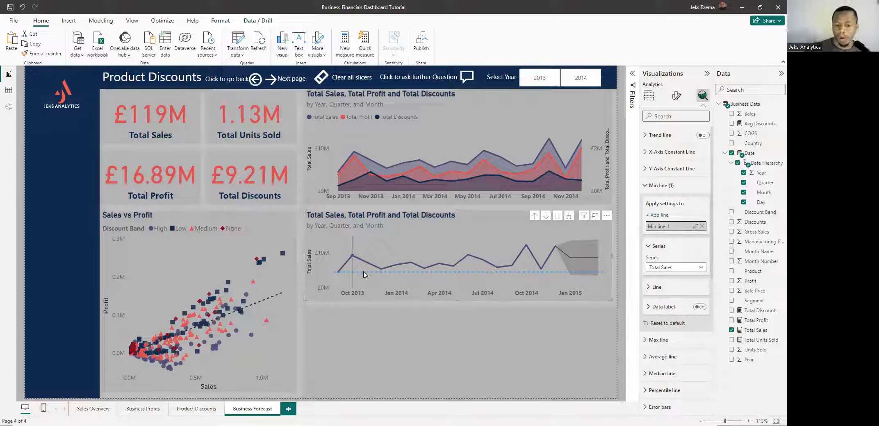
mouse_move(351, 266)
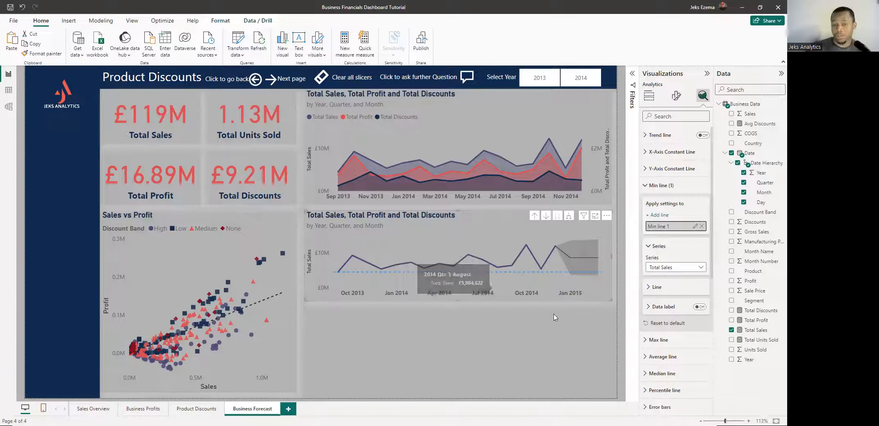
left_click(695, 226)
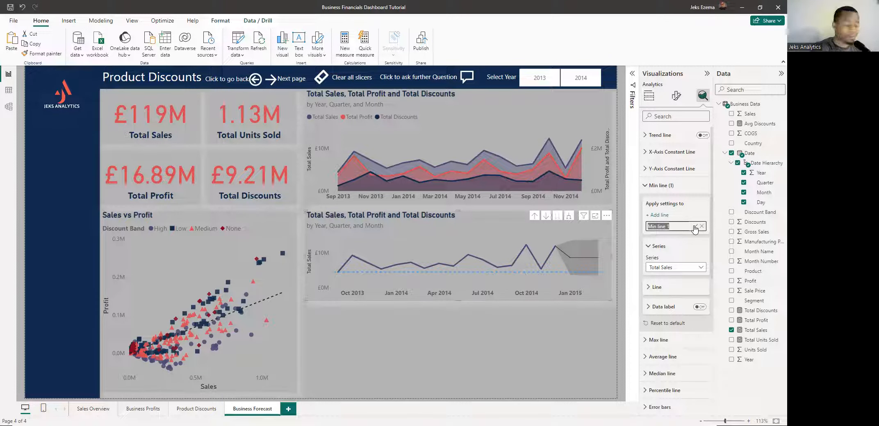
type("Min")
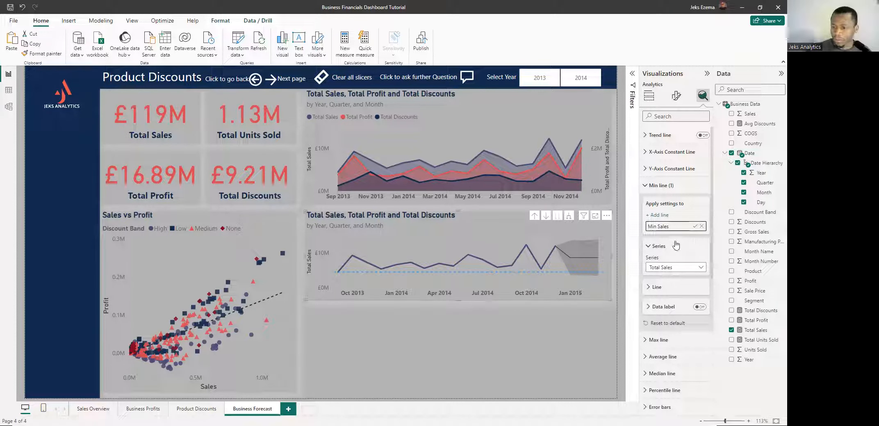
left_click(695, 227)
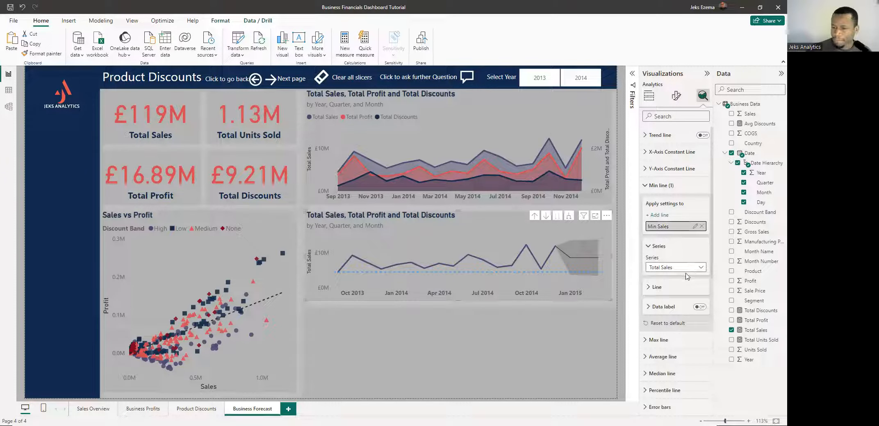
- Turn on the Min Sales line's data label, with style Both and vertical position Under
left_click(700, 309)
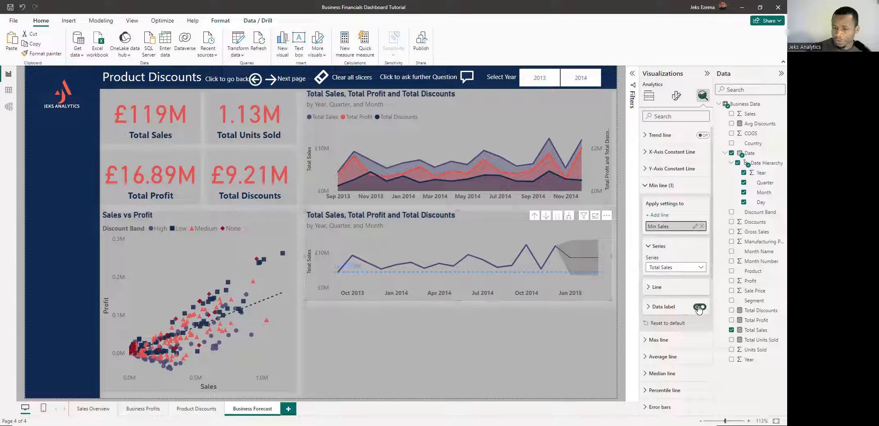
left_click(647, 308)
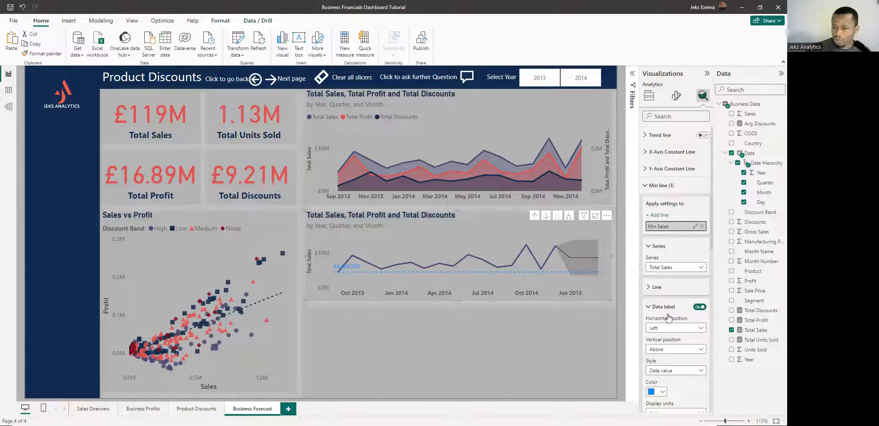
scroll(666, 317, "down", 3)
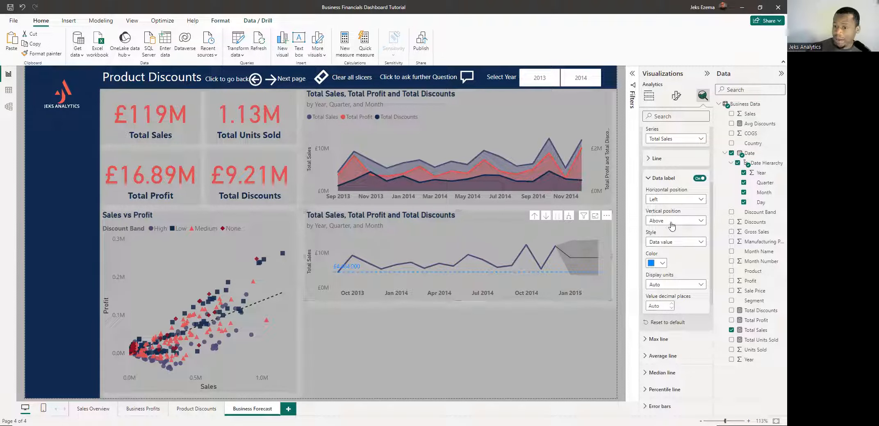
scroll(688, 261, "up", 1)
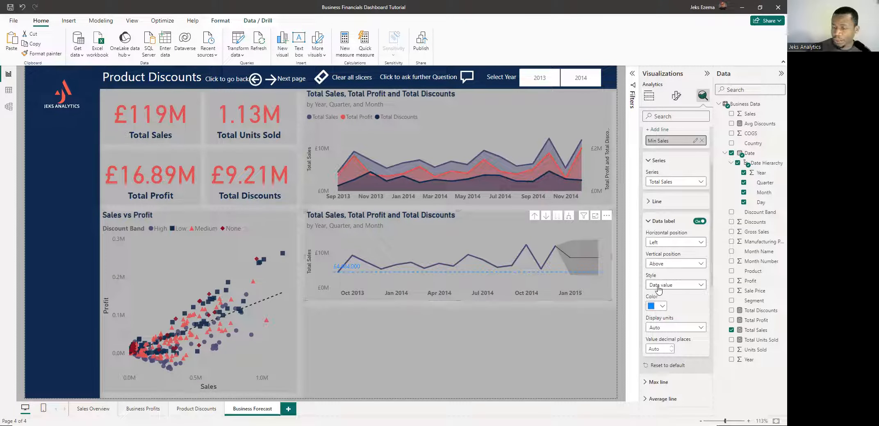
left_click(702, 286)
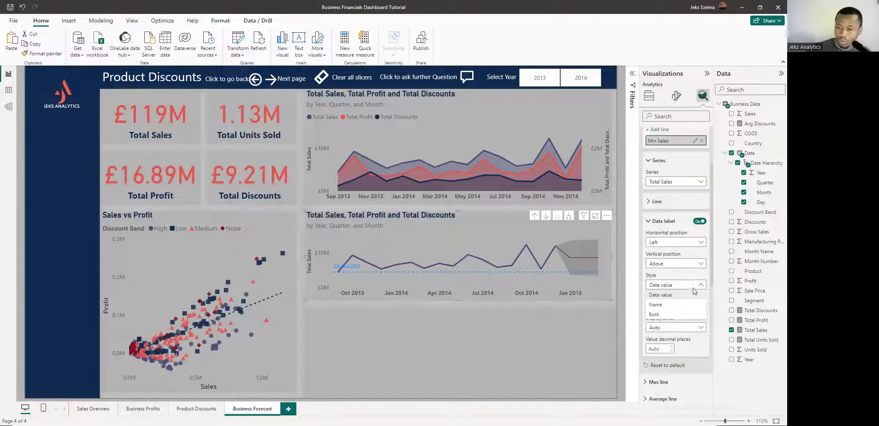
left_click(657, 315)
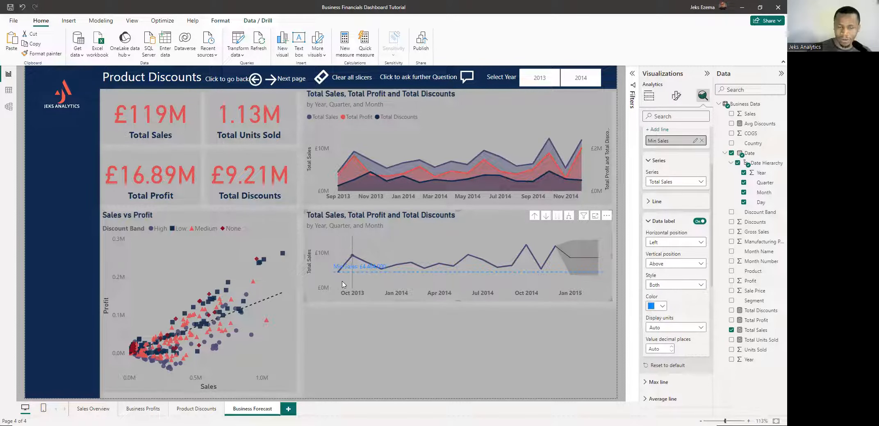
left_click(701, 264)
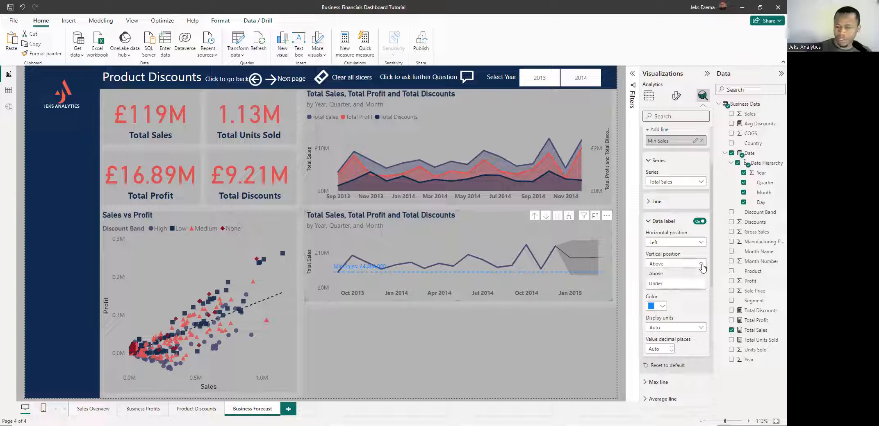
left_click(656, 283)
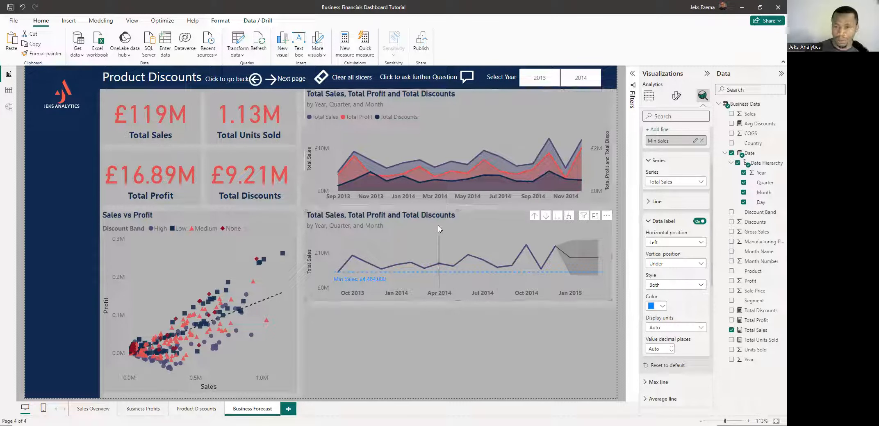
- Check the minimum line and forecast with the year filter on 2014 and on 2013, and clear the filter
left_click(581, 82)
left_click(581, 82)
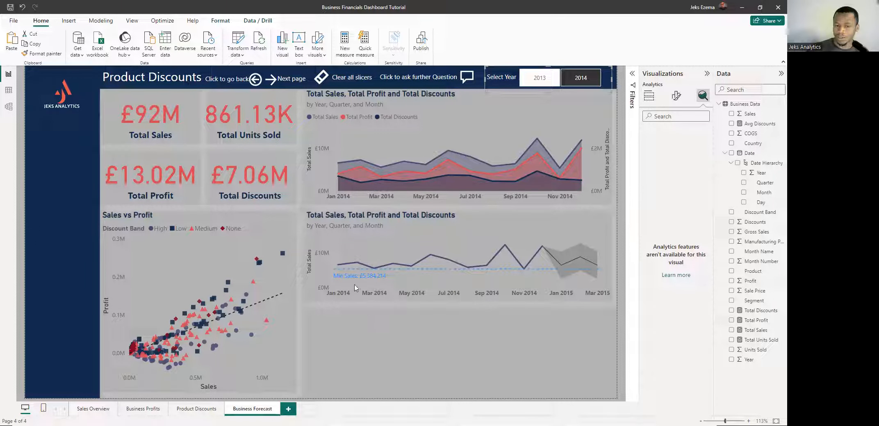
mouse_move(367, 284)
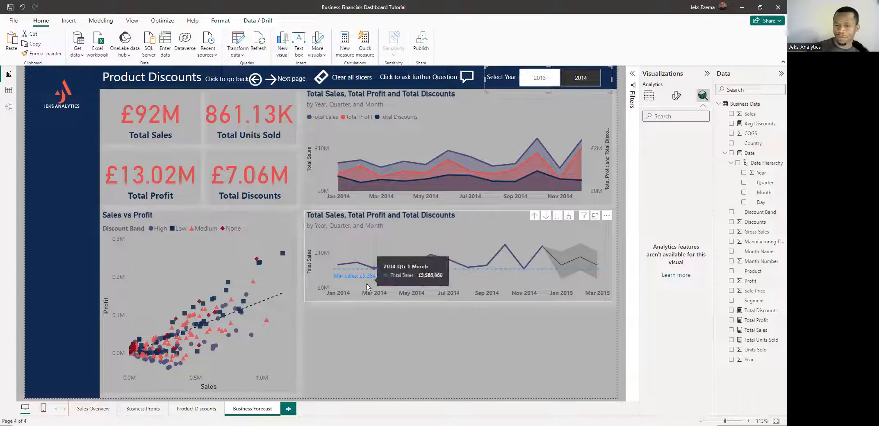
left_click(537, 81)
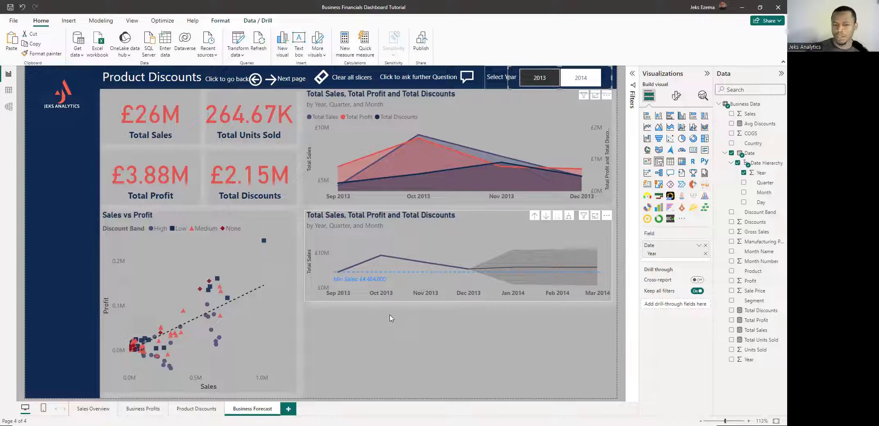
left_click(540, 78)
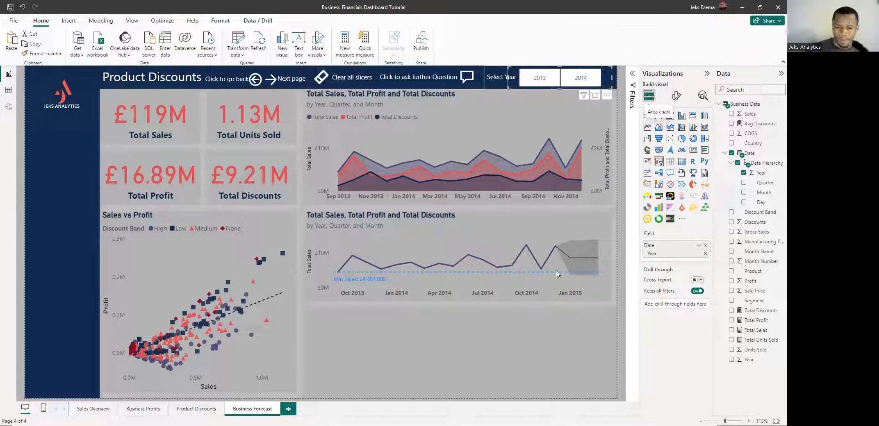
- Change the color of the Min Sales line on the lower line chart to dark red
left_click(702, 96)
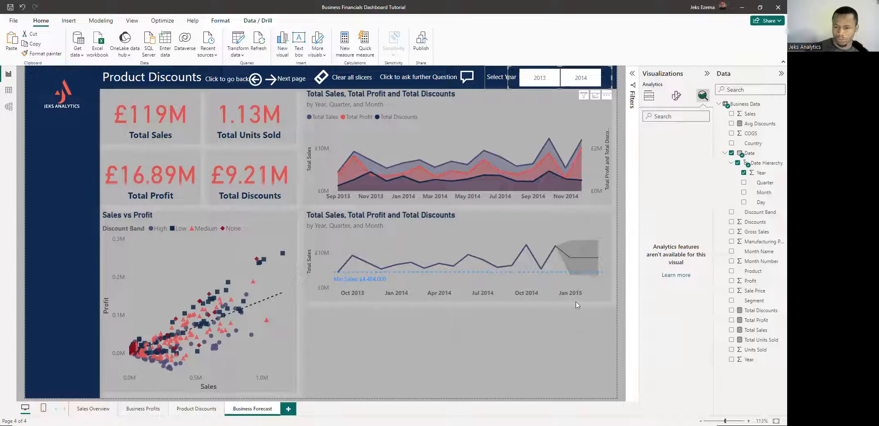
left_click(601, 290)
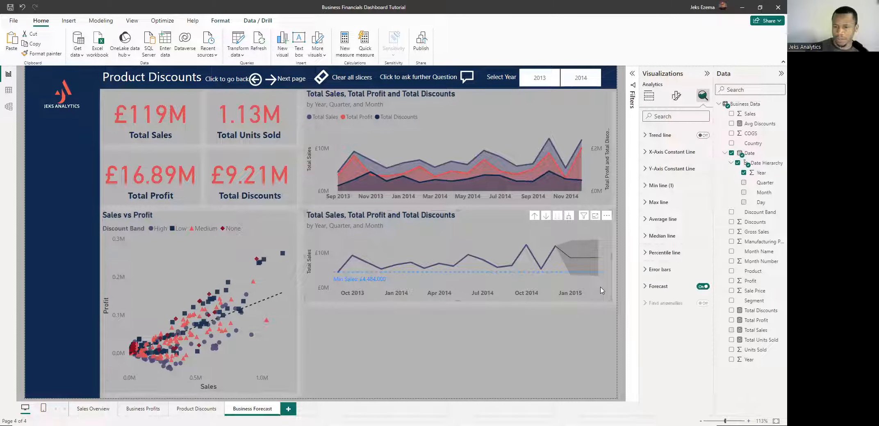
left_click(645, 190)
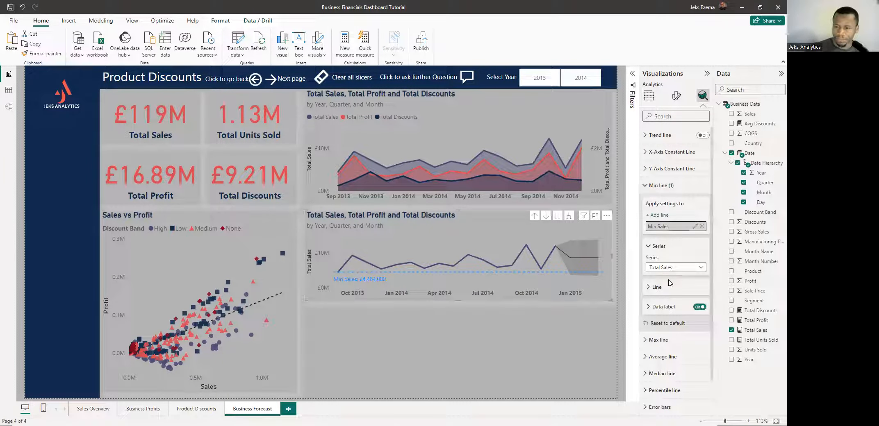
scroll(669, 276, "down", 1)
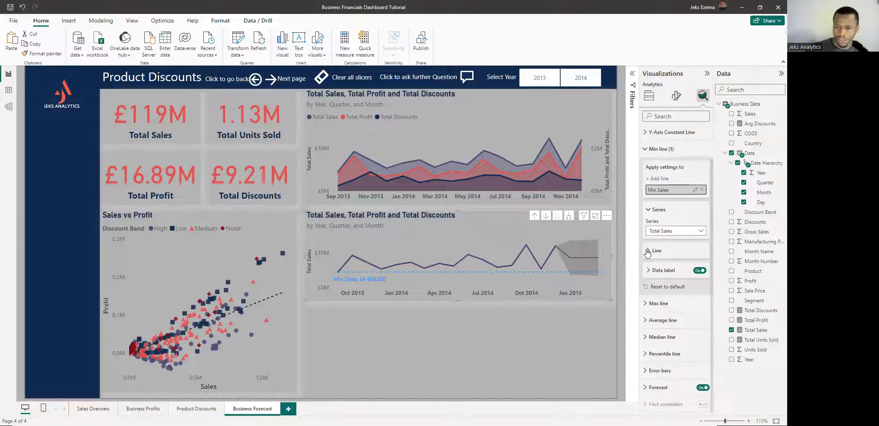
left_click(647, 252)
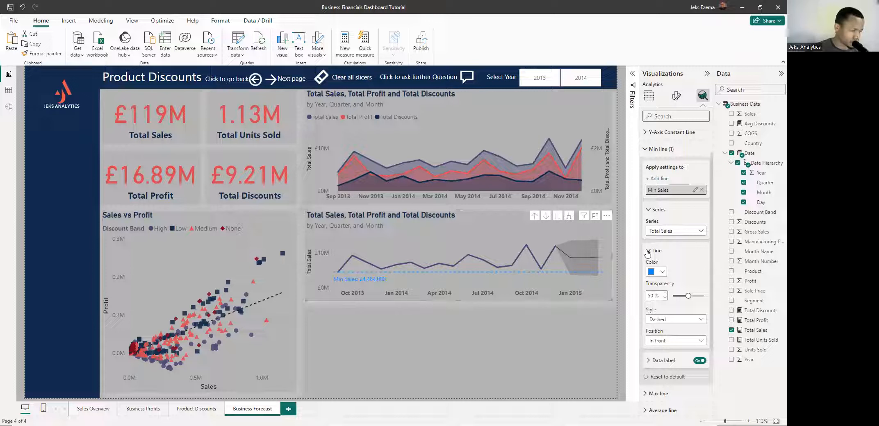
left_click(663, 272)
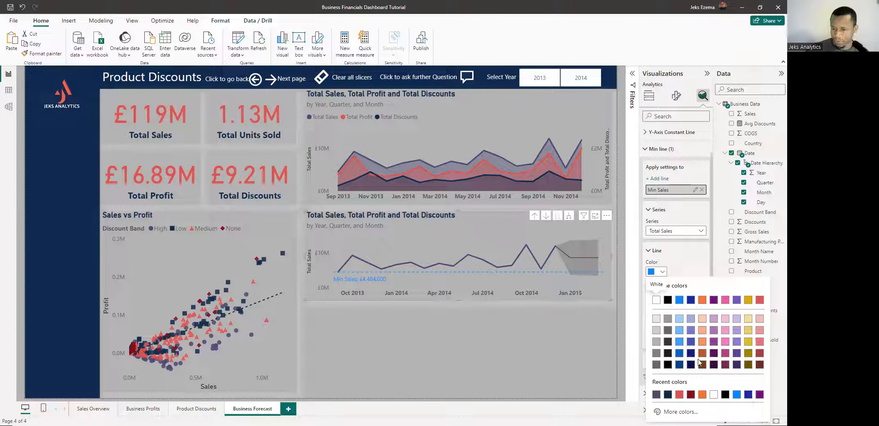
left_click(691, 395)
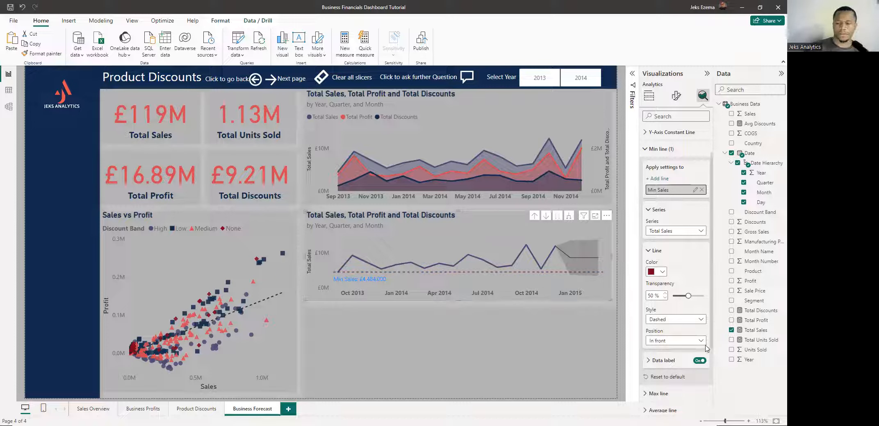
- Change the color of the Min Sales data label to the same dark red as its line
scroll(664, 311, "down", 3)
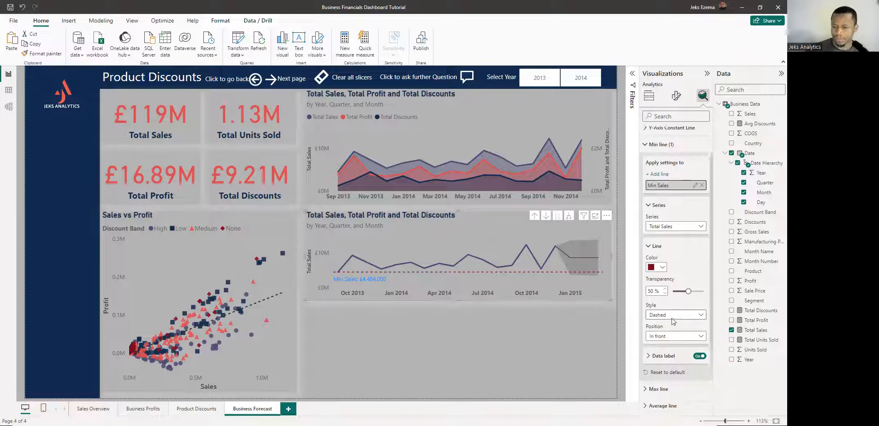
left_click(647, 275)
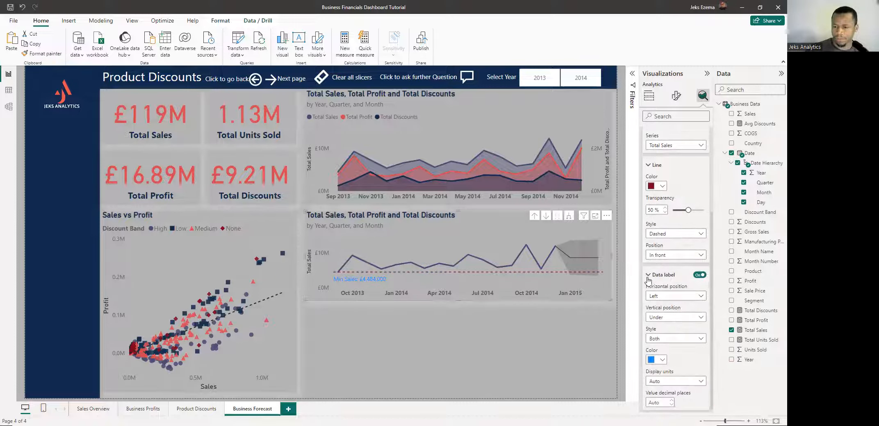
scroll(680, 355, "down", 2)
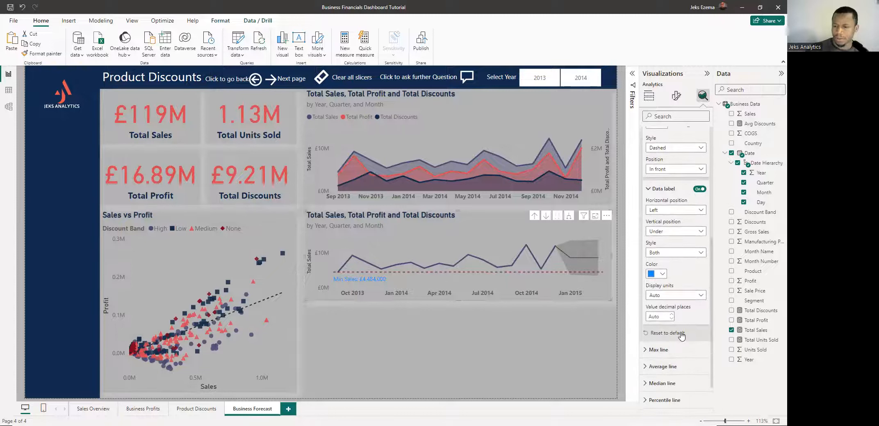
scroll(681, 336, "up", 1)
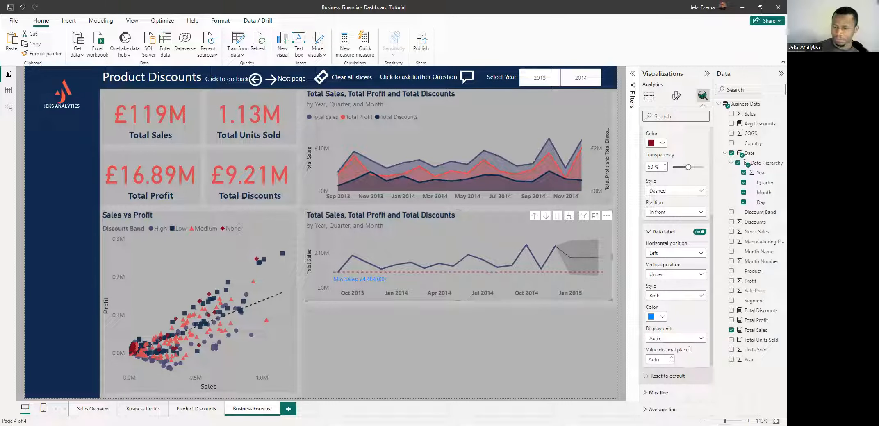
scroll(689, 353, "down", 2)
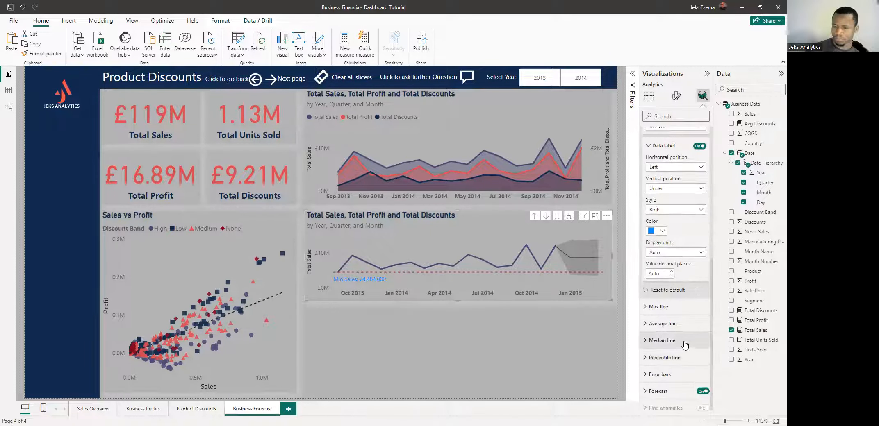
scroll(685, 345, "down", 1)
scroll(685, 345, "up", 2)
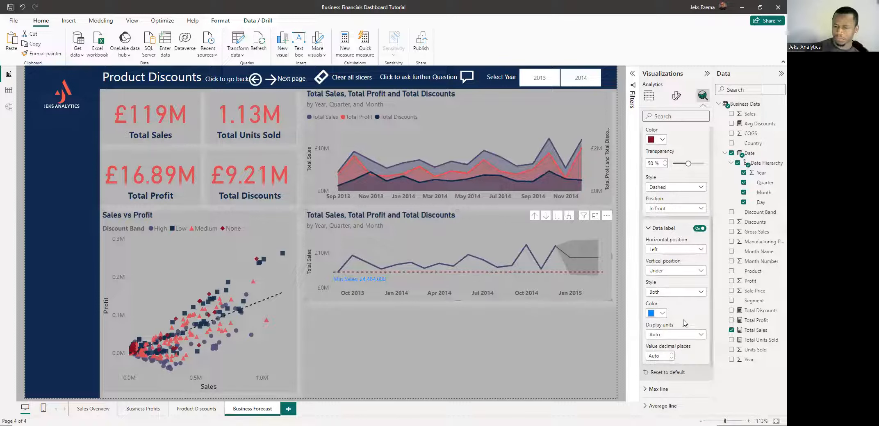
scroll(683, 323, "up", 2)
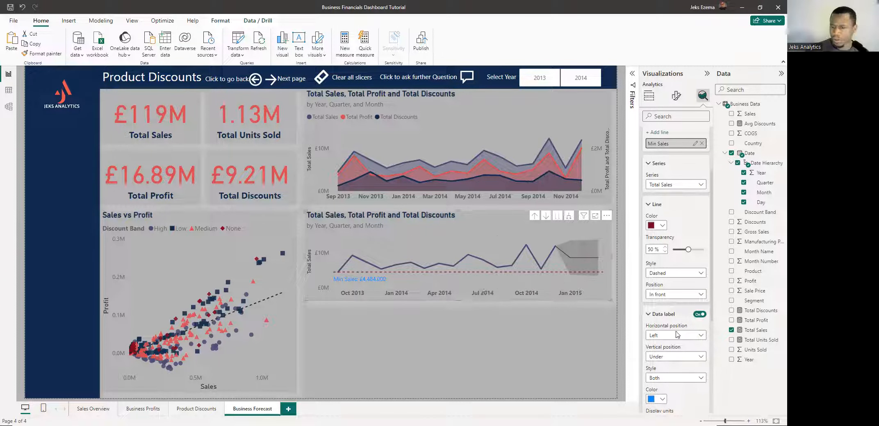
scroll(674, 342, "down", 2)
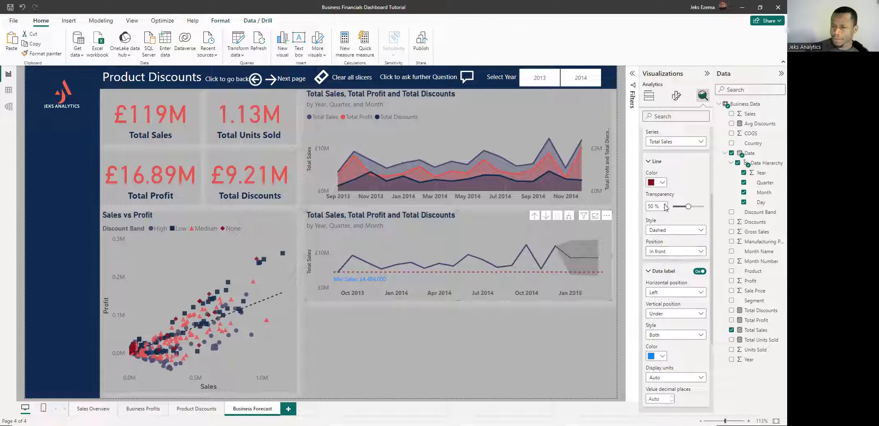
scroll(674, 287, "down", 4)
scroll(676, 313, "down", 2)
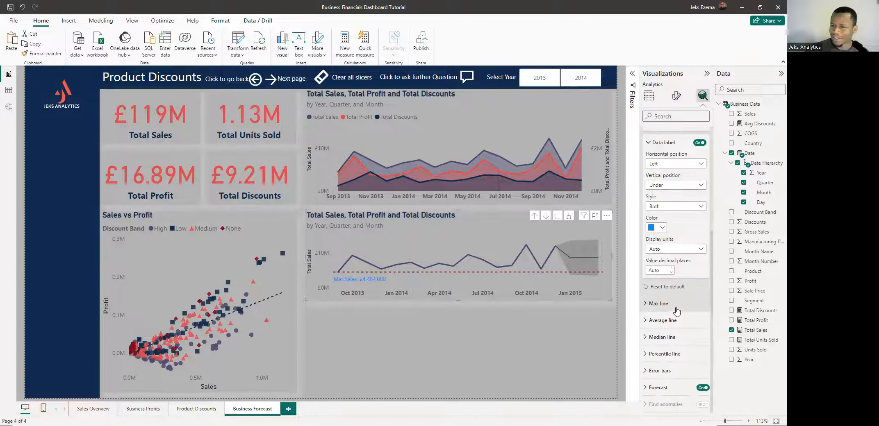
scroll(676, 312, "up", 2)
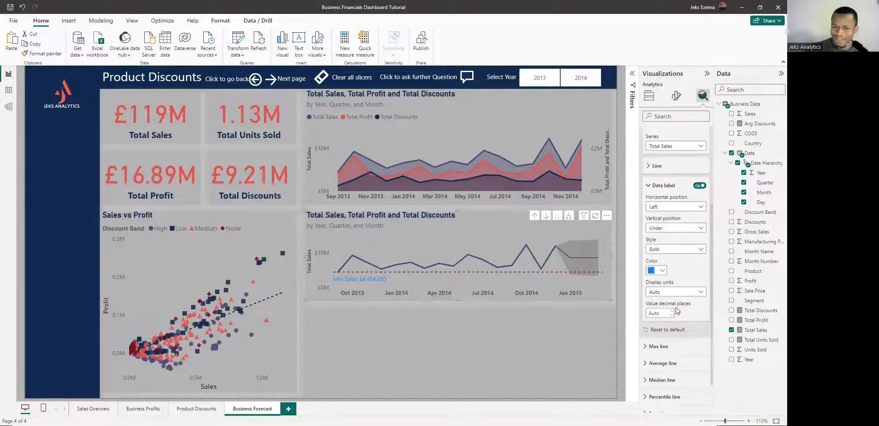
left_click(662, 271)
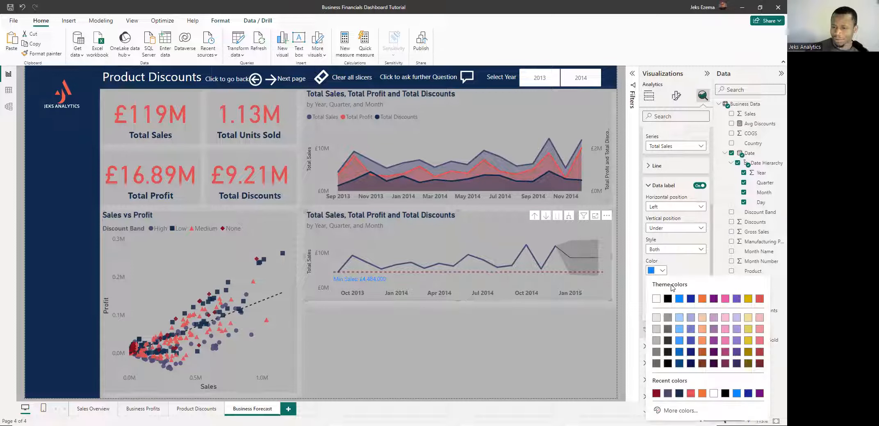
left_click(656, 394)
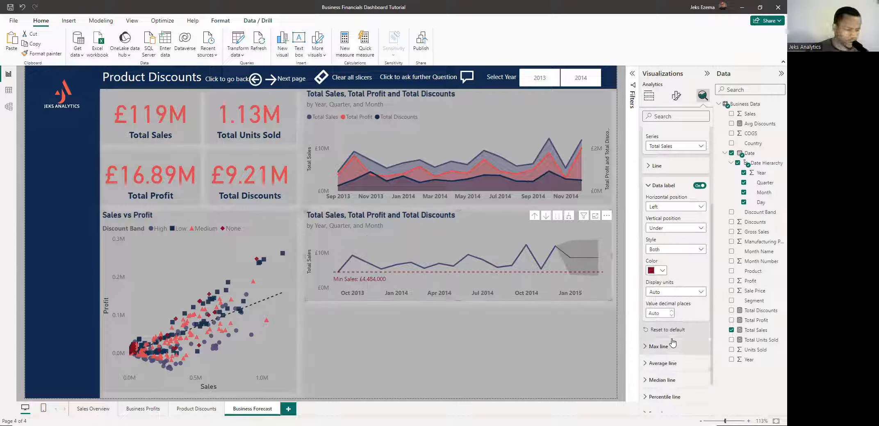
- Add a maximum line for Total Sales to the lower line chart and name it Max Sales
left_click(645, 350)
scroll(656, 336, "down", 3)
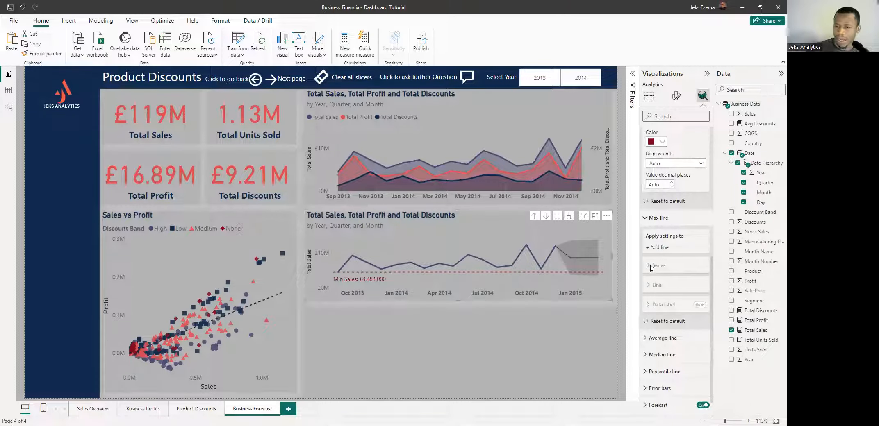
left_click(656, 248)
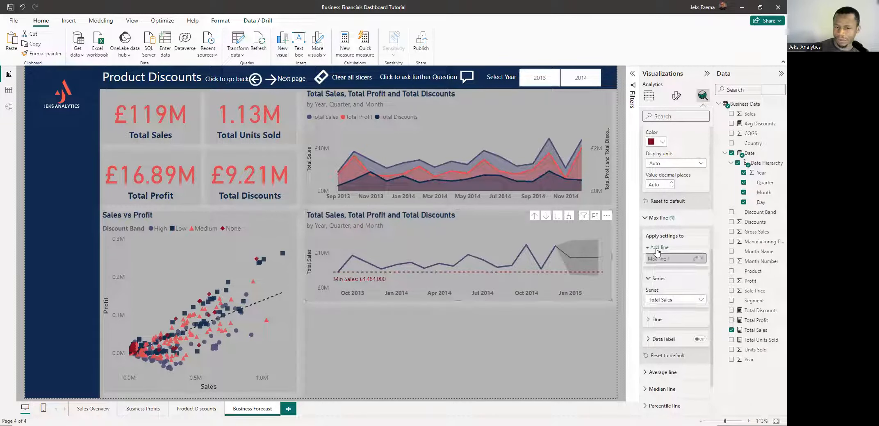
left_click(695, 260)
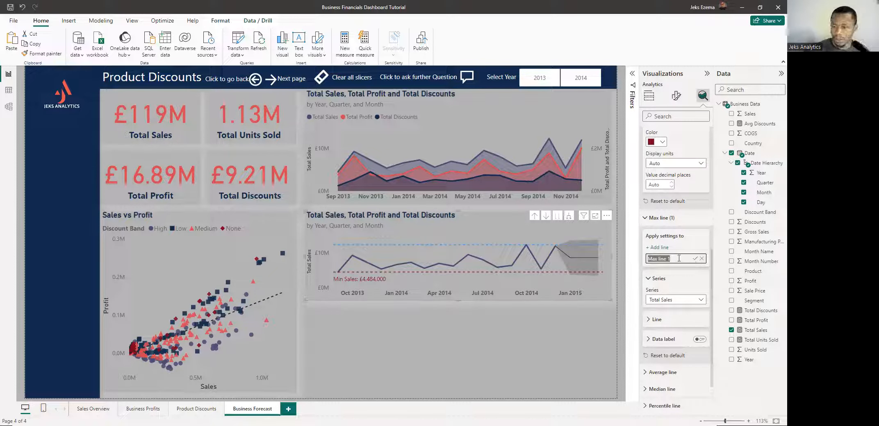
left_click(675, 258)
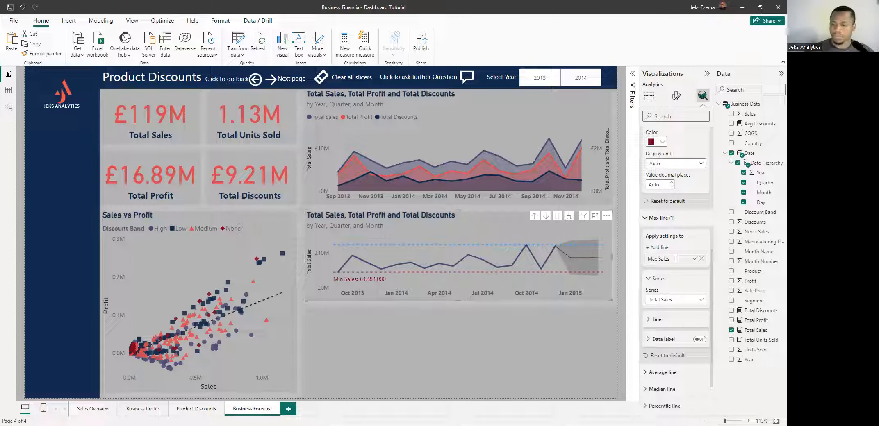
key("Return")
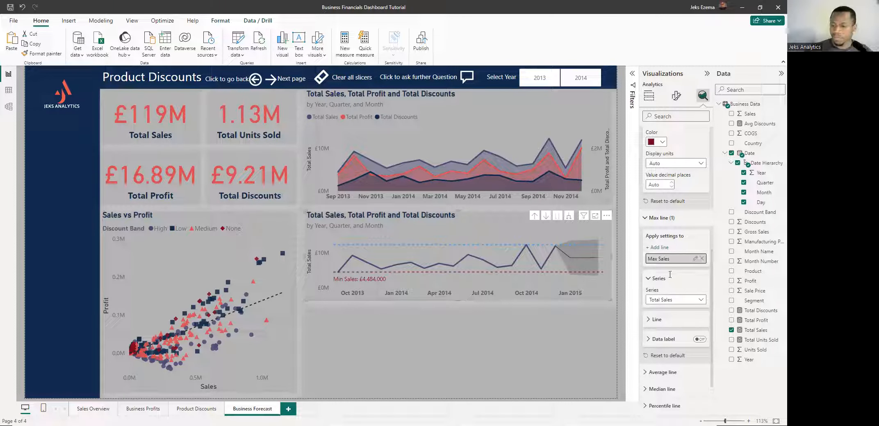
- Change the color of the Max Sales line to the slate purple used for the Total Sales series
left_click(649, 320)
scroll(660, 304, "down", 2)
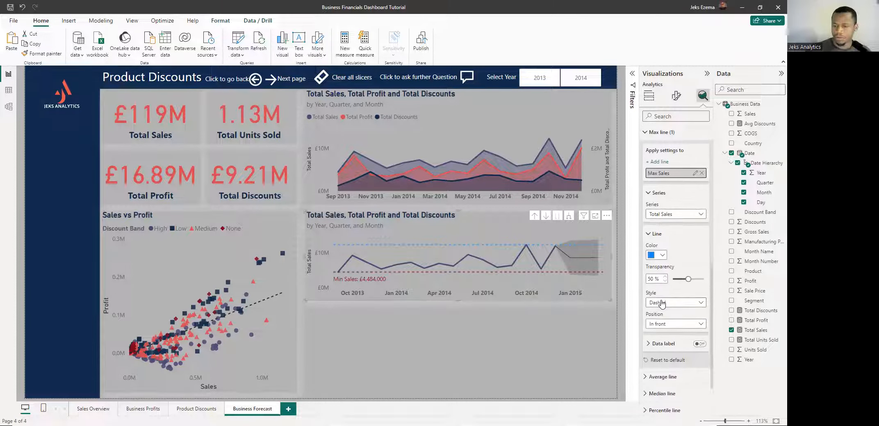
left_click(662, 255)
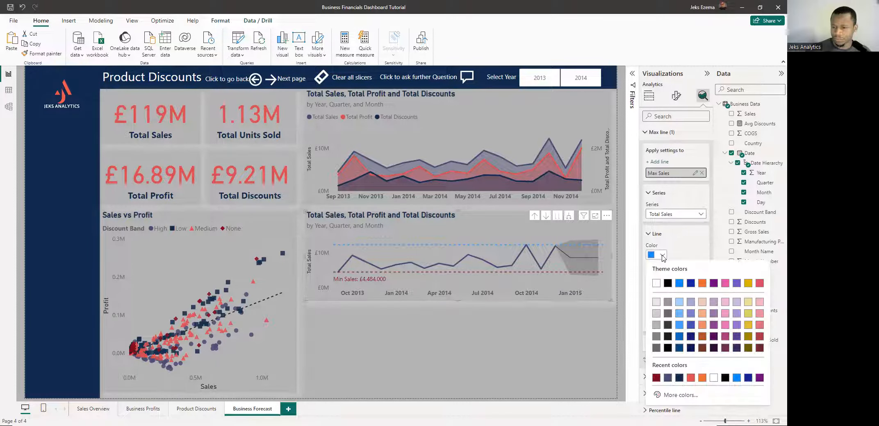
left_click(691, 377)
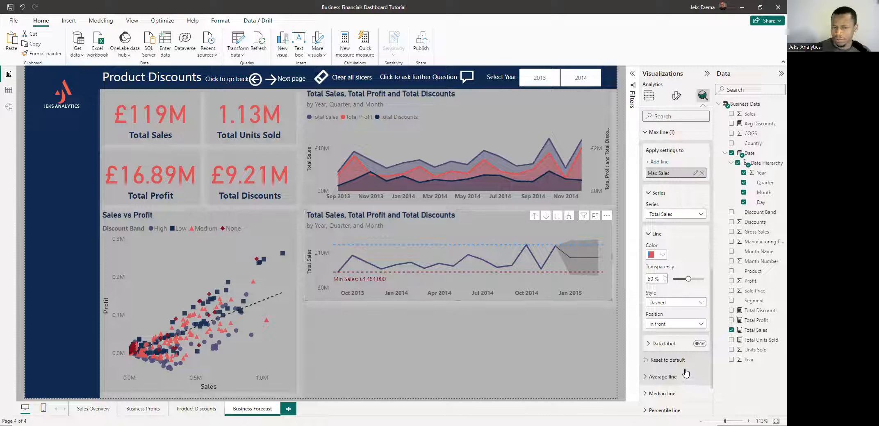
left_click(663, 255)
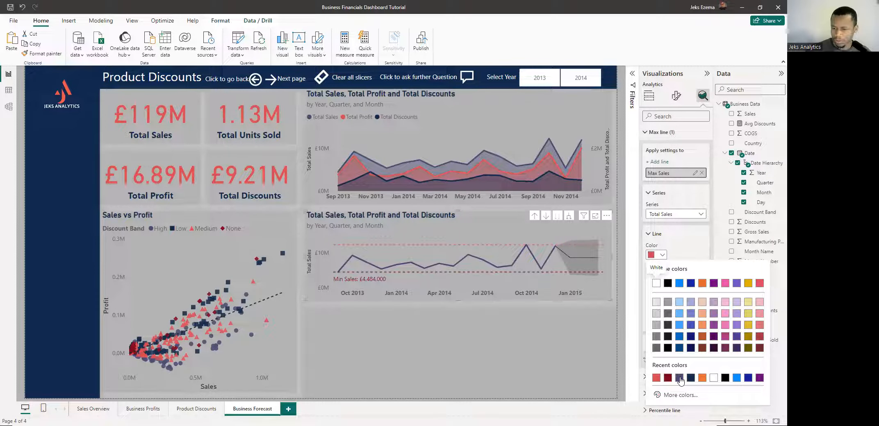
left_click(679, 377)
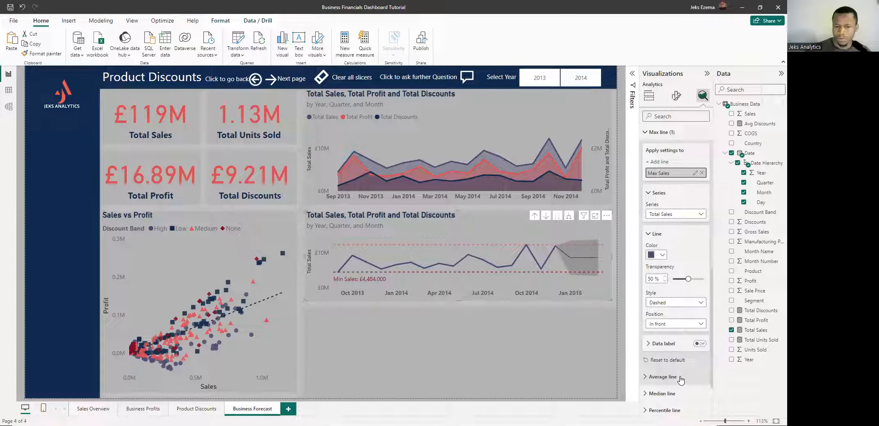
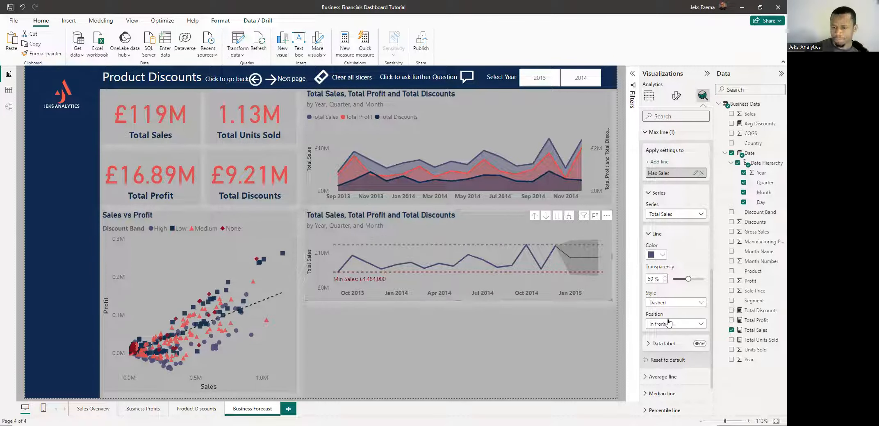
- Turn on the Max Sales line's data label, with the same slate purple as its line and style Both
scroll(669, 323, "down", 2)
left_click(698, 302)
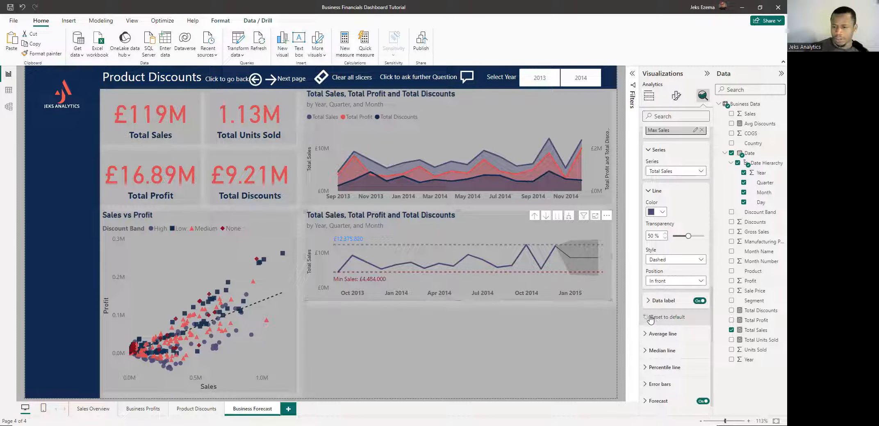
left_click(648, 303)
scroll(664, 300, "down", 4)
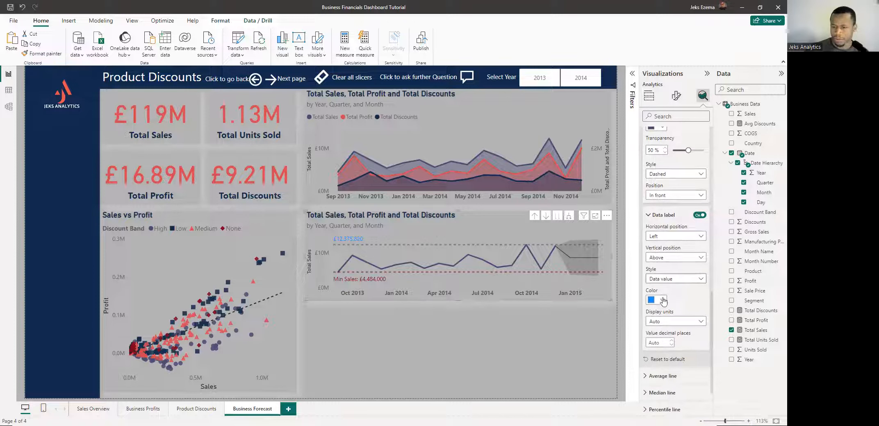
left_click(663, 300)
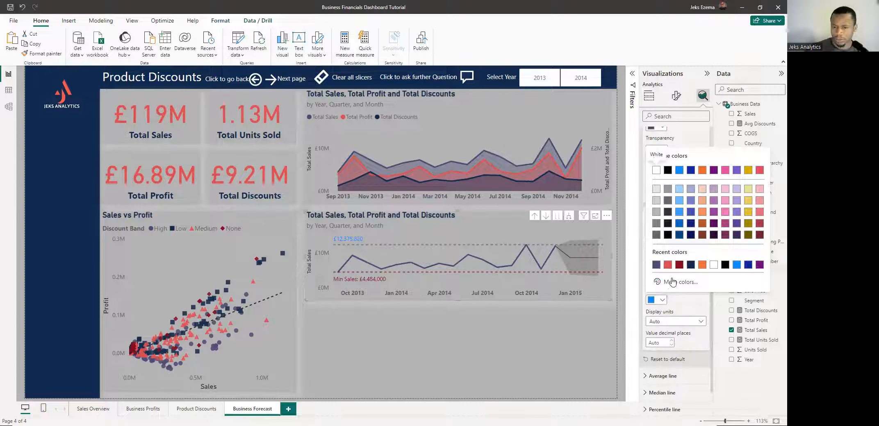
left_click(657, 265)
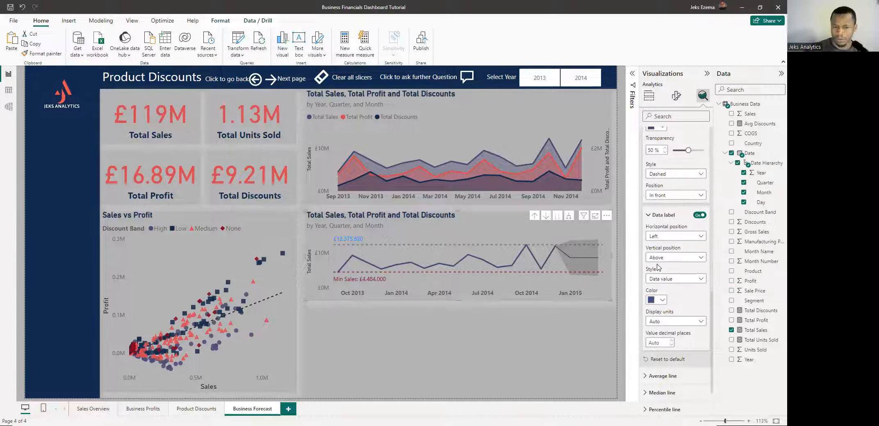
left_click(698, 280)
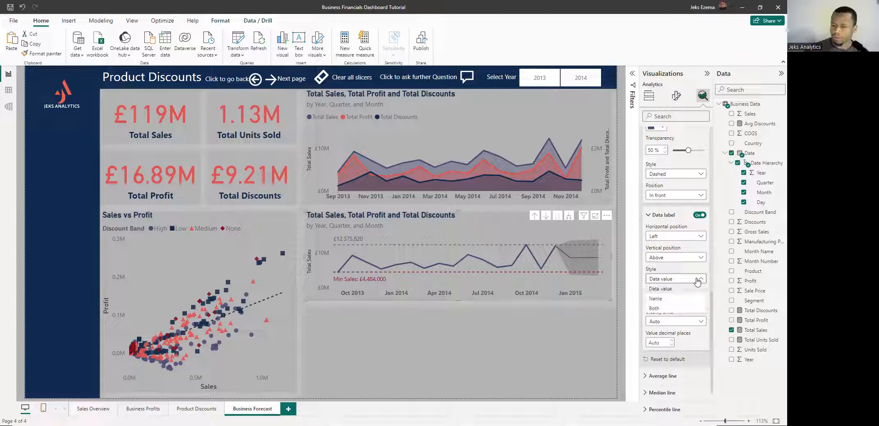
left_click(655, 310)
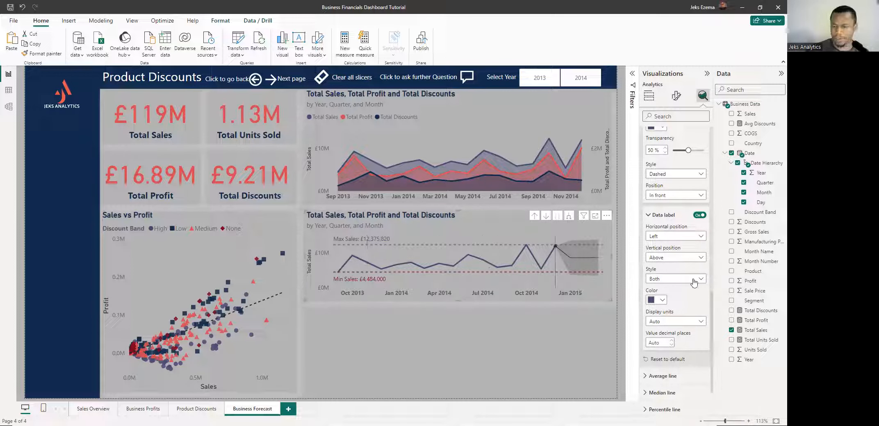
- Turn on the trend line of the lower line chart and color it coral red
scroll(689, 314, "down", 1)
scroll(690, 311, "down", 1)
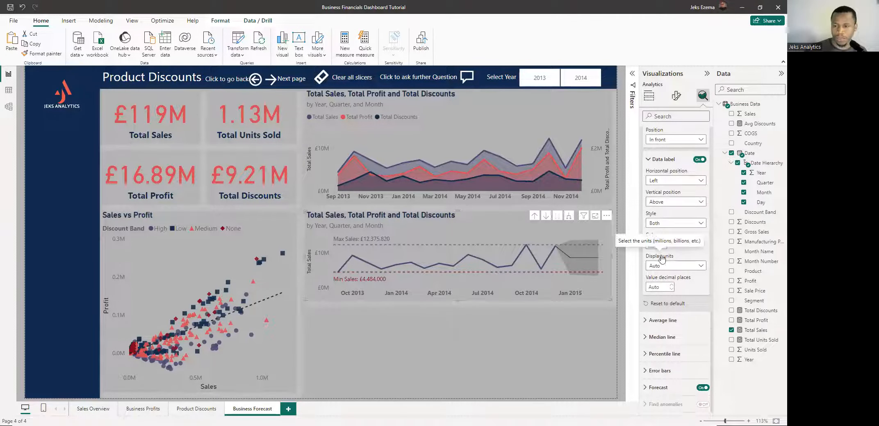
scroll(661, 257, "up", 5)
scroll(664, 237, "up", 2)
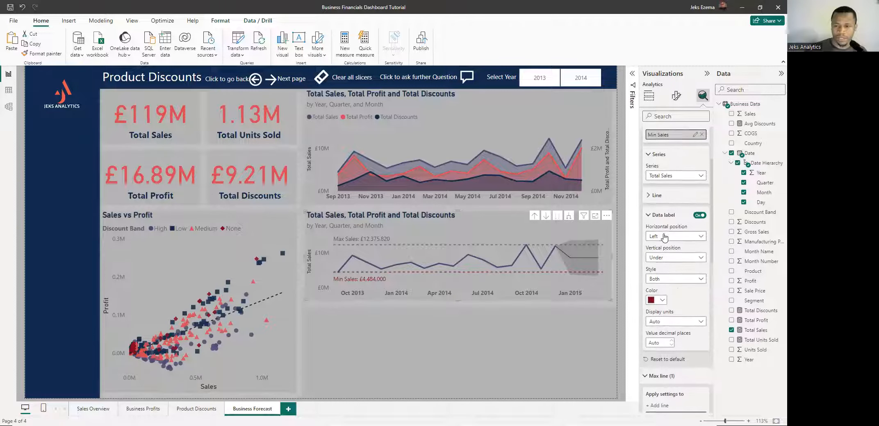
scroll(665, 237, "down", 2)
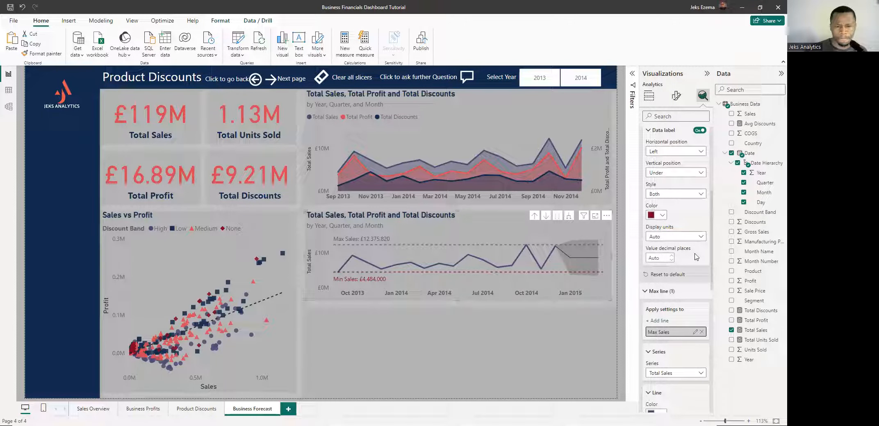
scroll(702, 245, "up", 4)
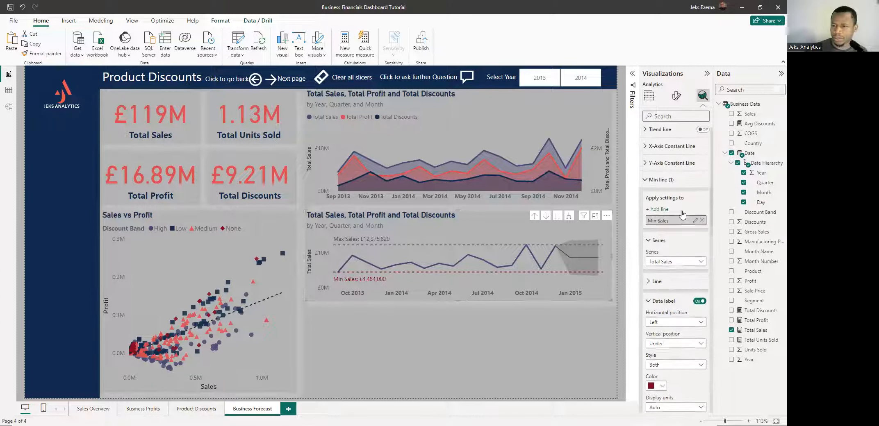
left_click(702, 136)
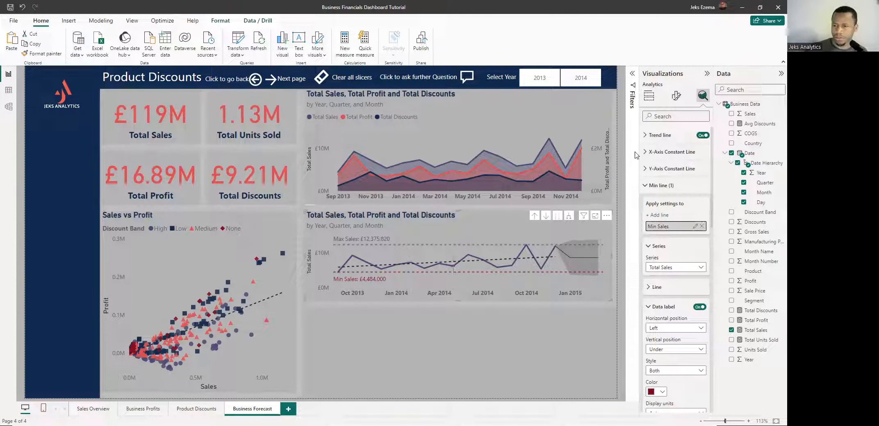
left_click(644, 136)
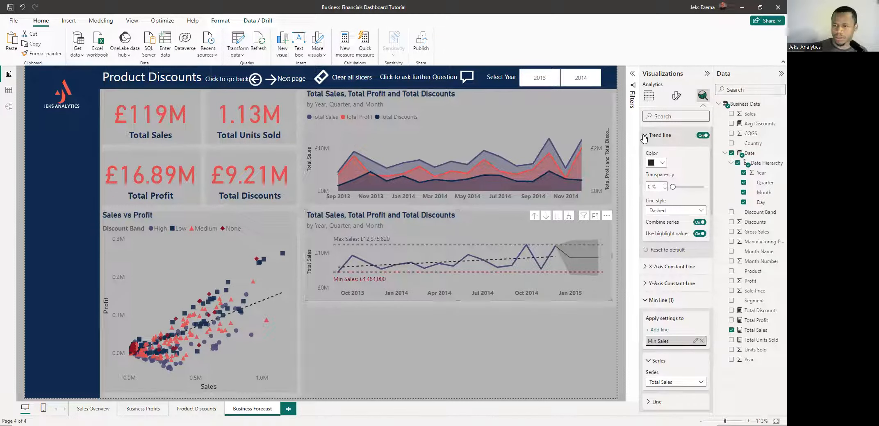
left_click(663, 164)
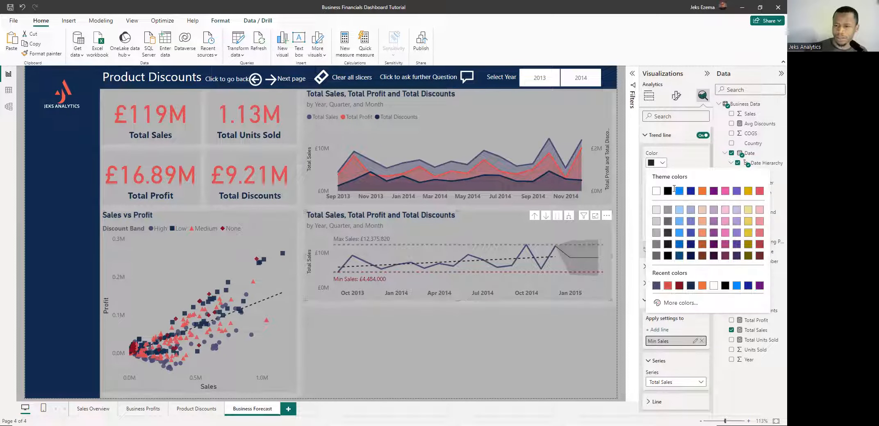
left_click(667, 286)
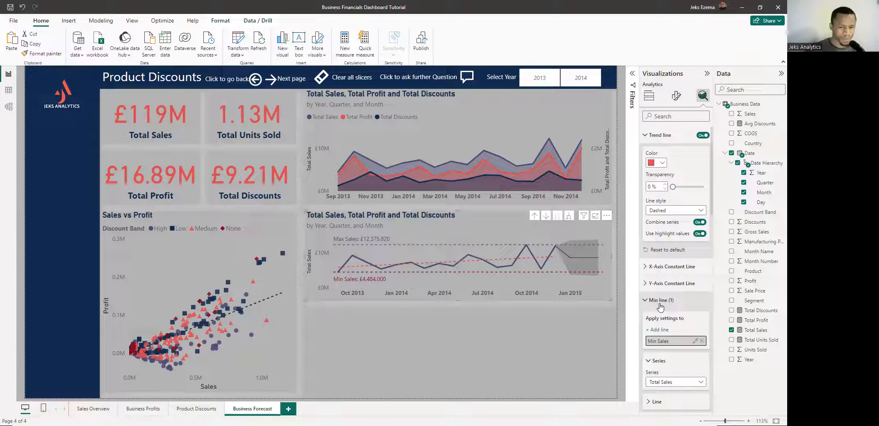
- Change the color of the Total Sales line on the lower line chart to dark navy
left_click(649, 97)
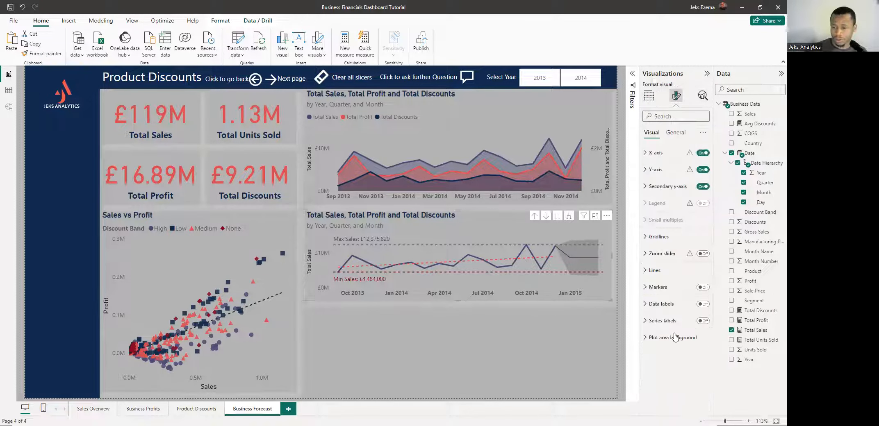
left_click(655, 271)
scroll(672, 287, "down", 2)
scroll(672, 295, "down", 1)
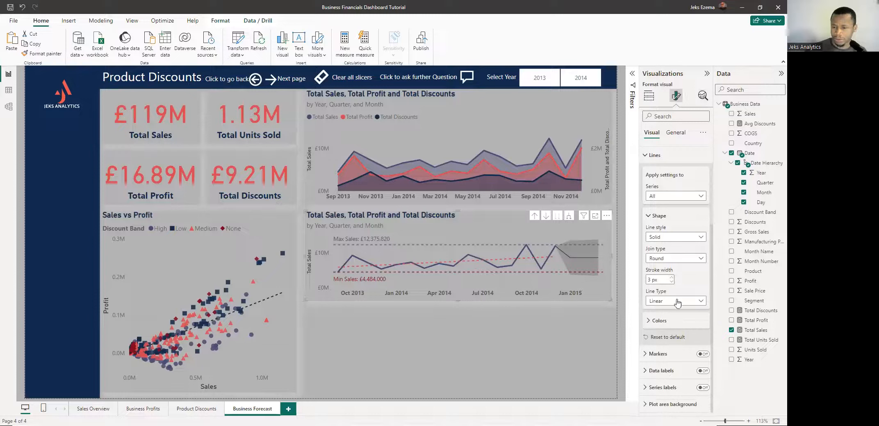
left_click(653, 323)
scroll(656, 322, "down", 1)
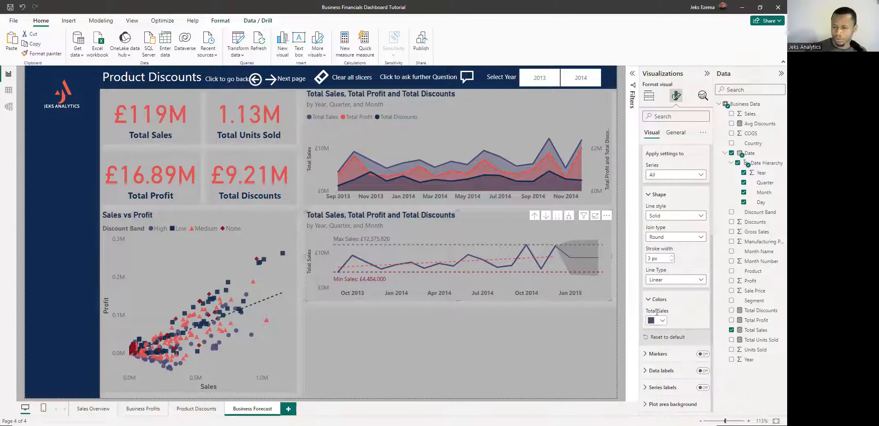
left_click(662, 321)
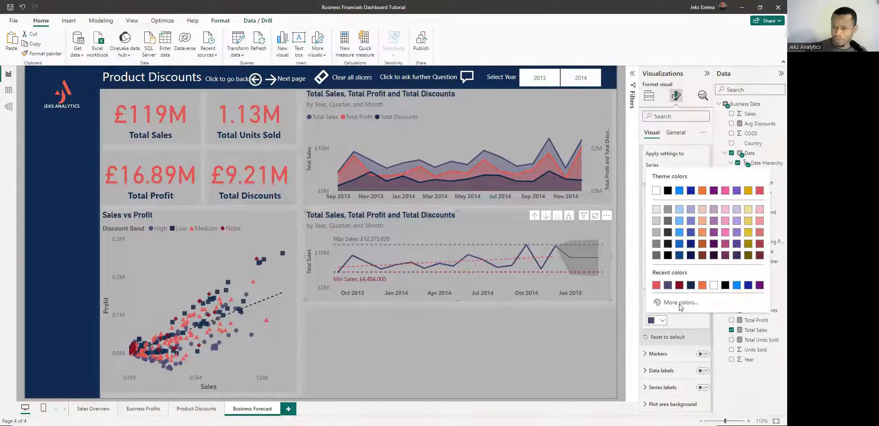
left_click(692, 288)
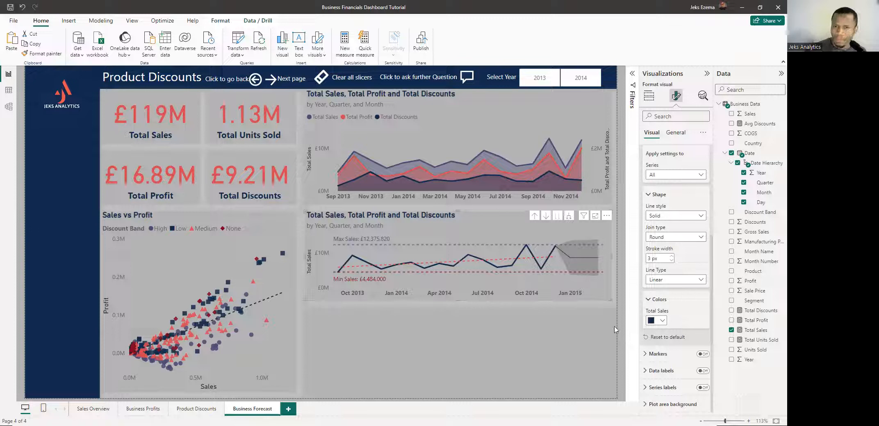
left_click(619, 308)
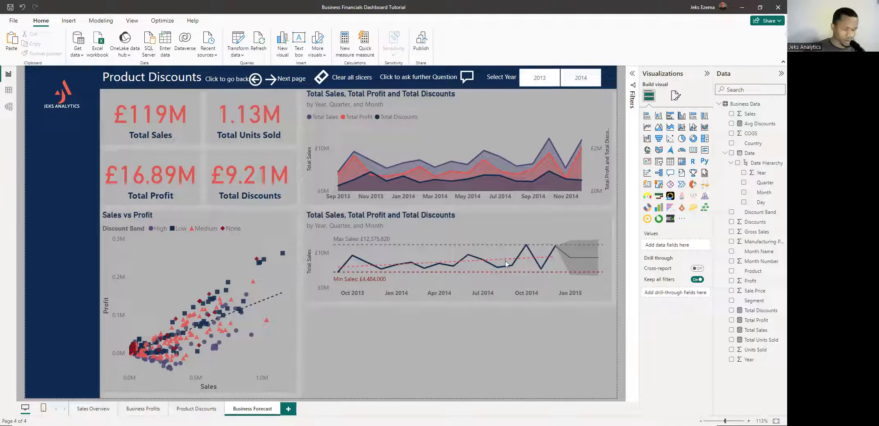
- Retitle the Total Sales line chart as "Trend of Total Sales"
left_click(484, 219)
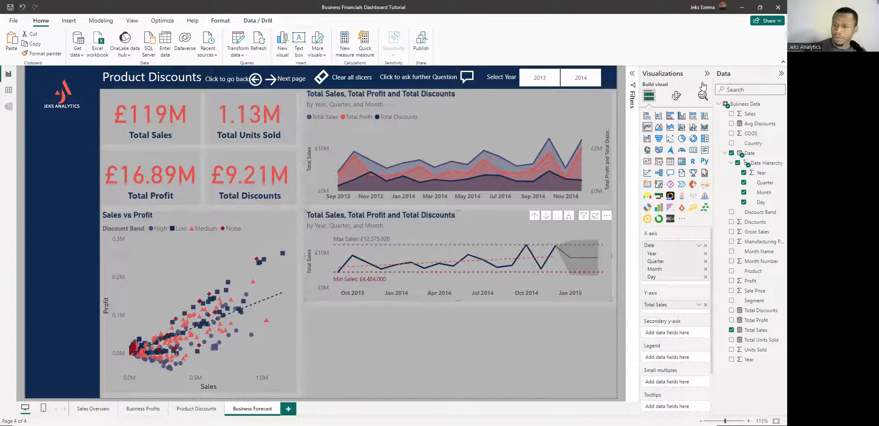
left_click(675, 98)
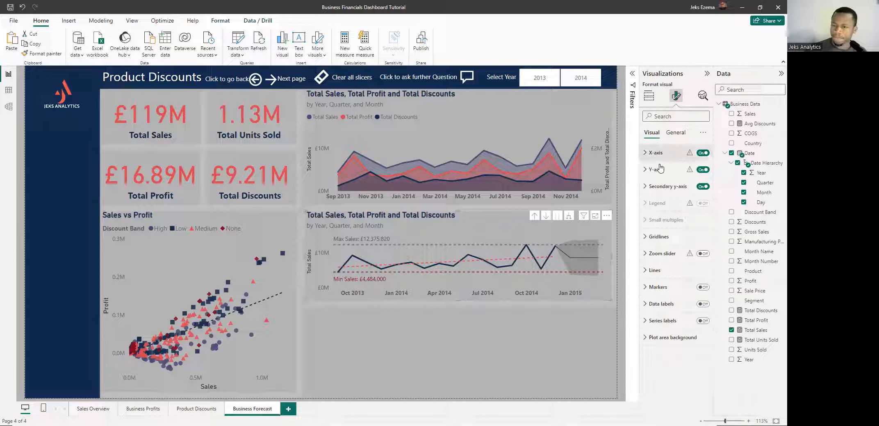
left_click(676, 135)
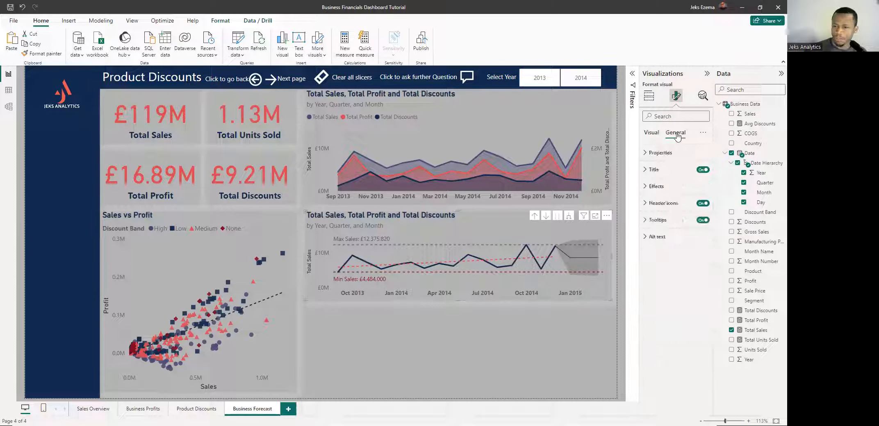
left_click(646, 173)
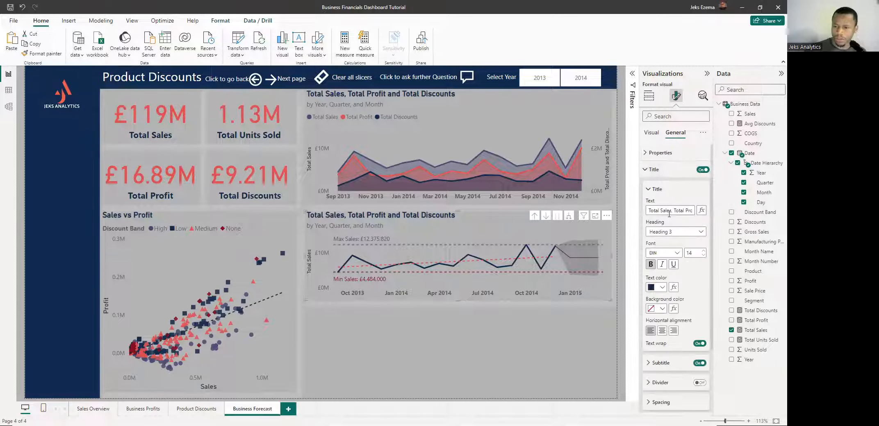
left_click_drag(651, 209, 680, 215)
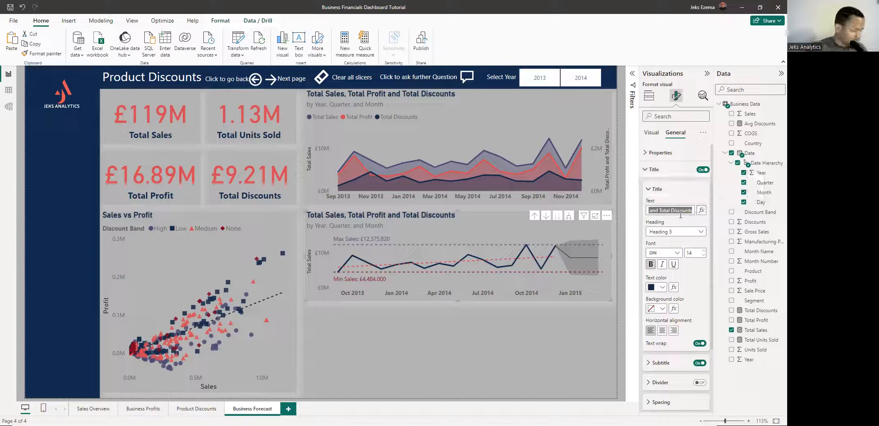
type("Tren")
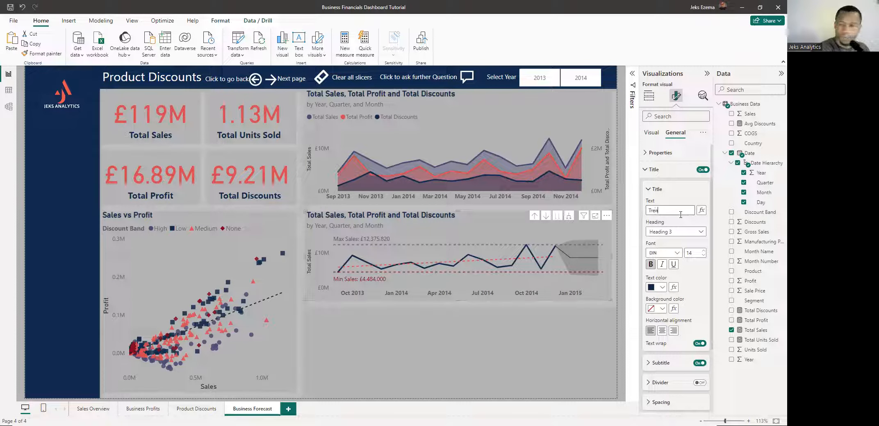
type("d of Total")
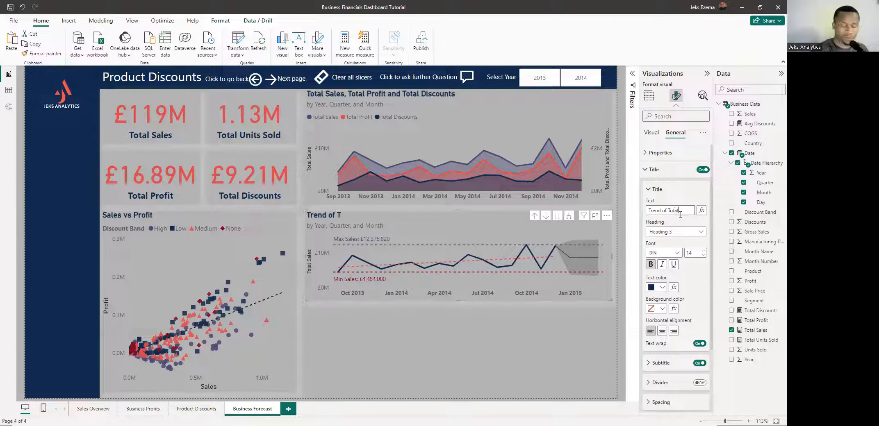
type(" Sales")
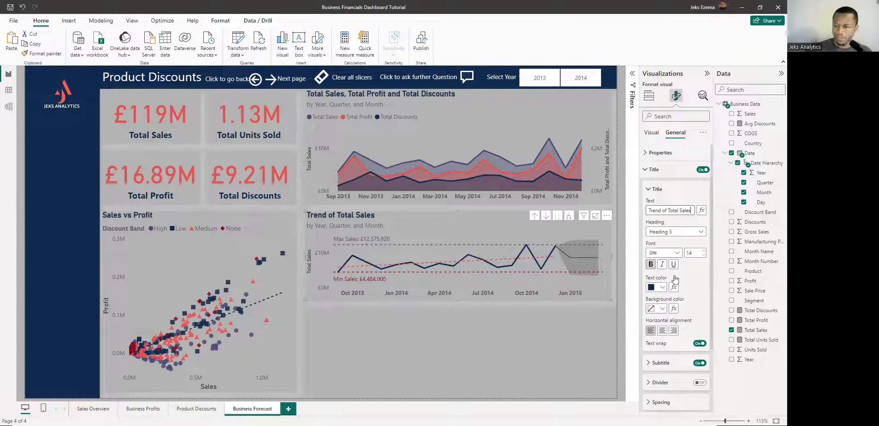
- Put "Total Sales" in front of the line chart's subtitle so it reads "Total Sales by Year, Quarter, and Month"
left_click(647, 363)
scroll(661, 339, "down", 2)
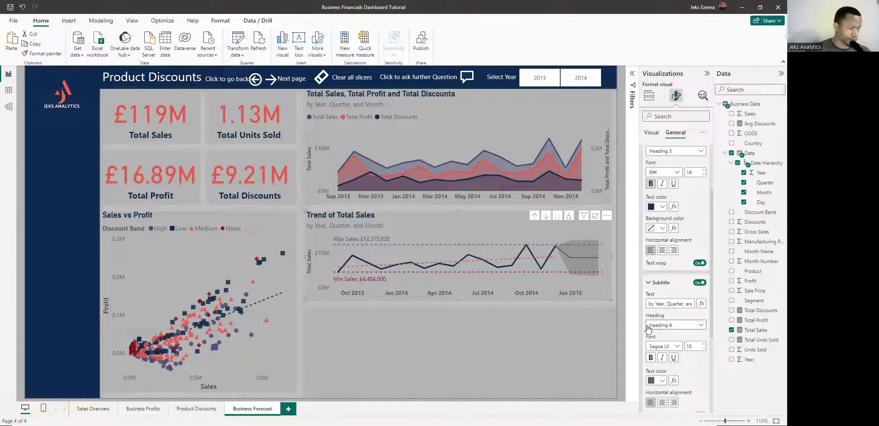
left_click(648, 304)
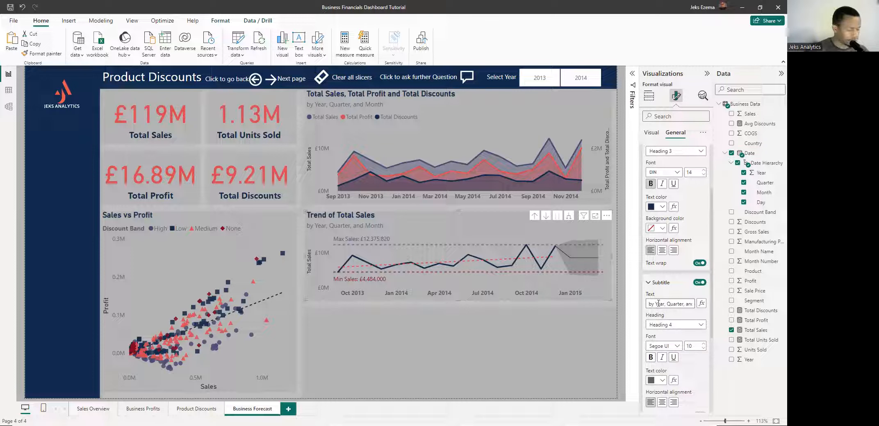
type("Total ")
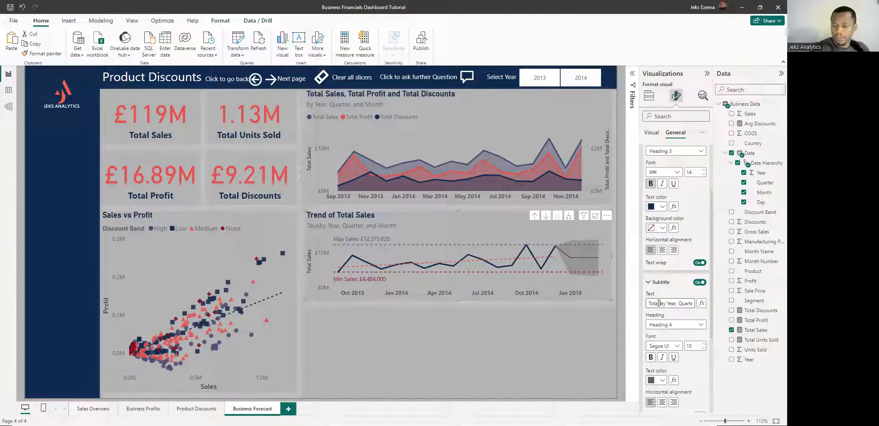
type("Sales")
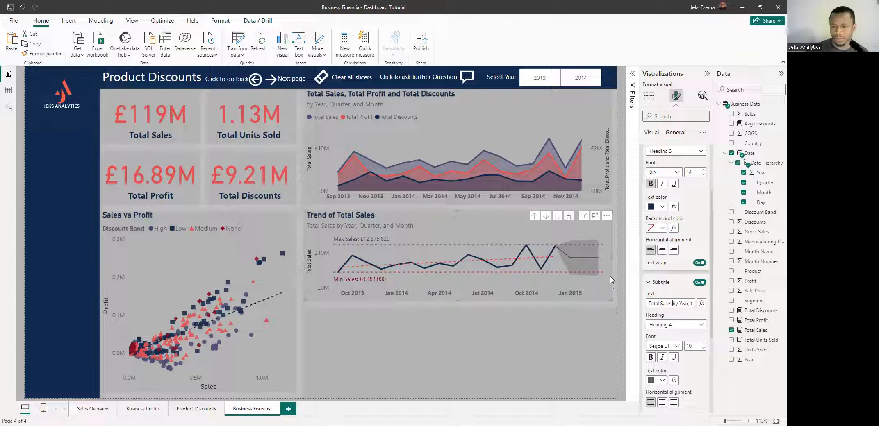
left_click(623, 267)
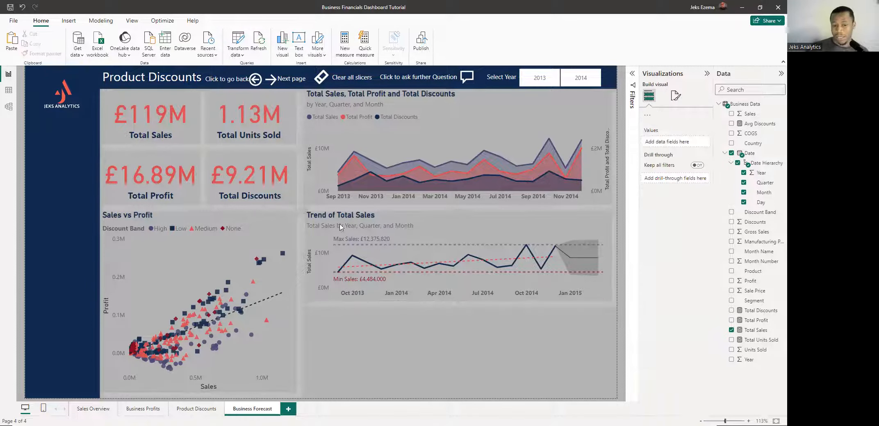
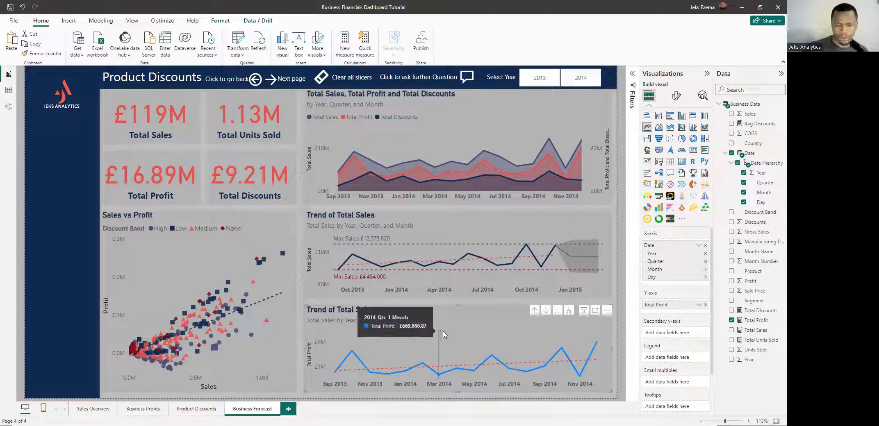
- Change the color of the Total Profit line on the bottom line chart to dark navy
left_click(676, 96)
left_click(661, 321)
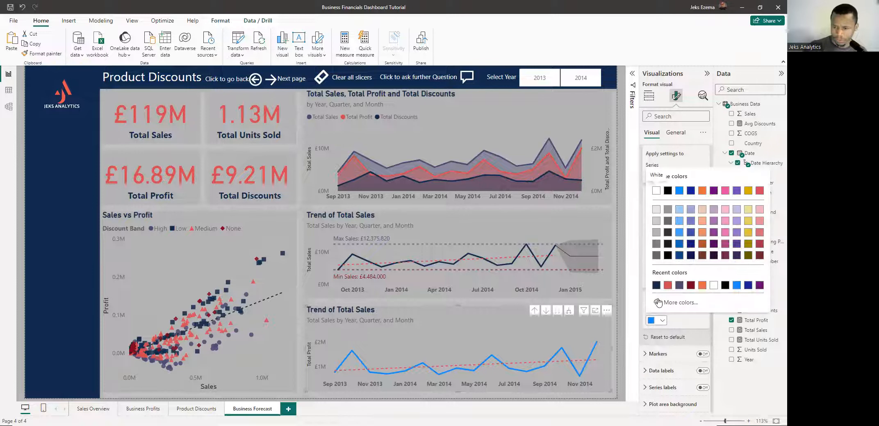
left_click(656, 286)
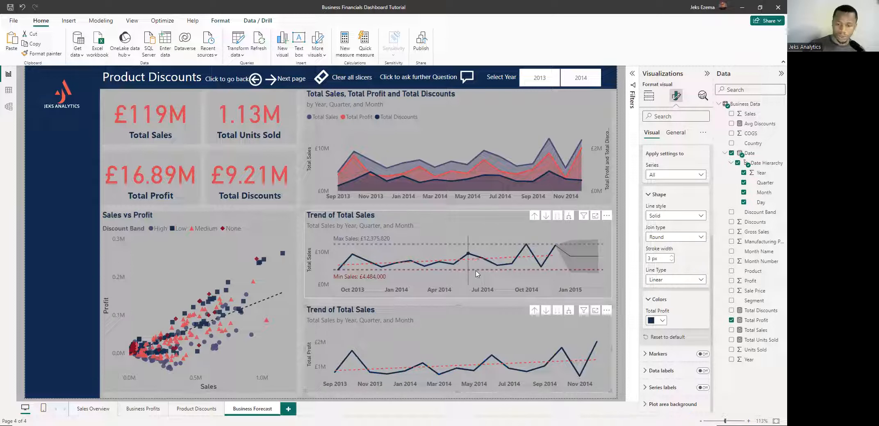
- Add a minimum line for the Total Profit series to the bottom line chart and name it "Min Profit"
left_click(703, 96)
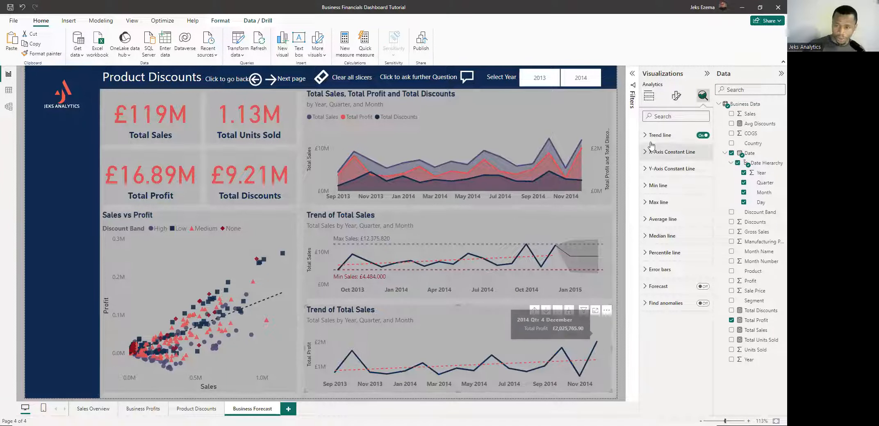
left_click(645, 188)
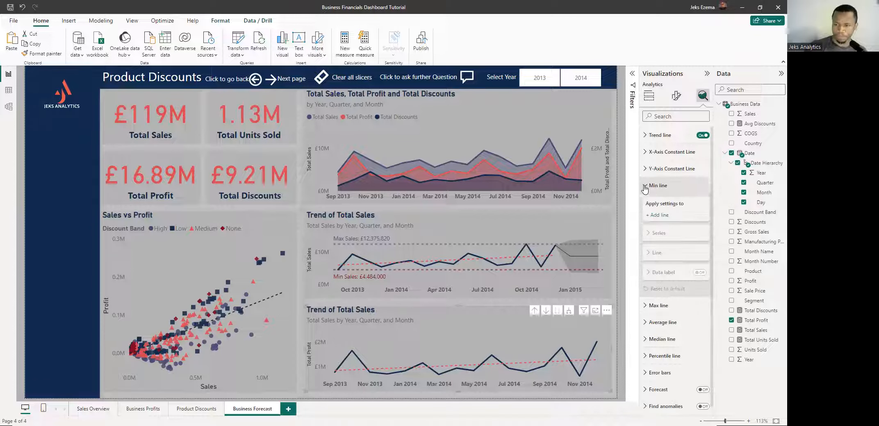
left_click(659, 216)
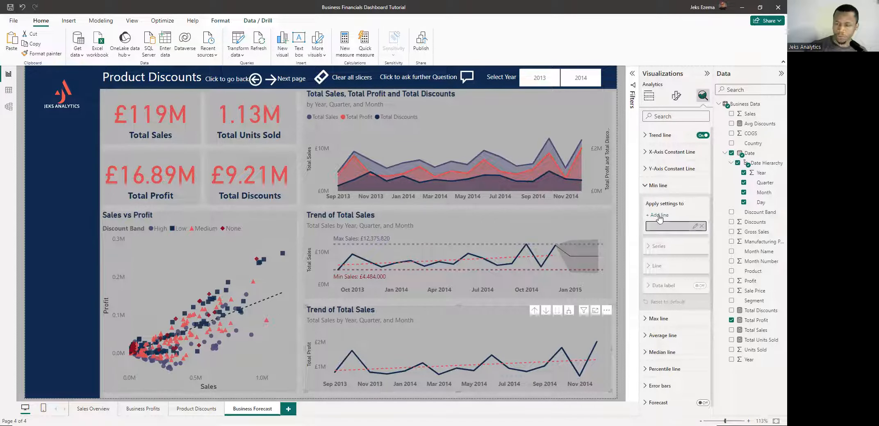
left_click(695, 226)
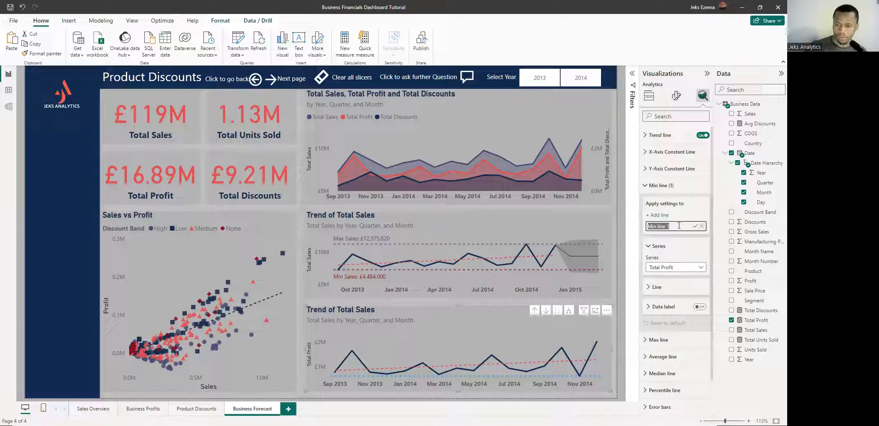
left_click(678, 225)
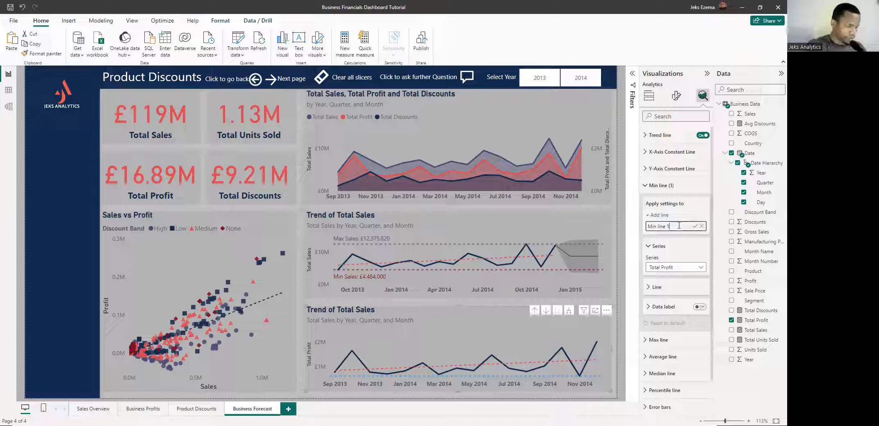
key("BackSpace")
key("BackSpace")
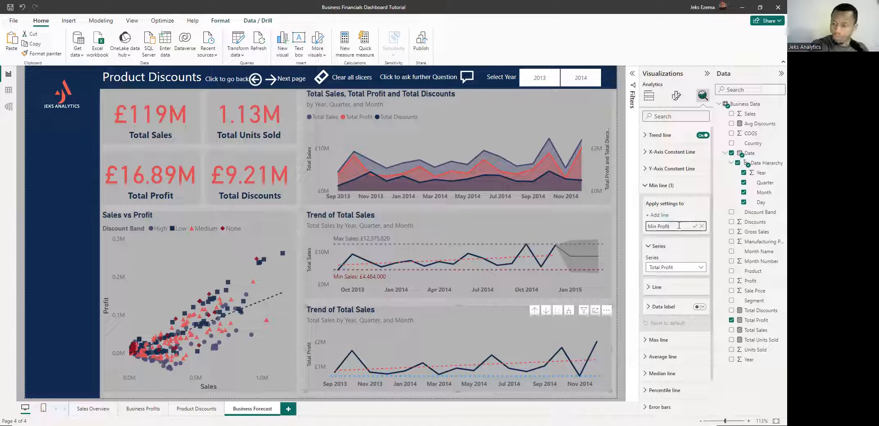
key("Return")
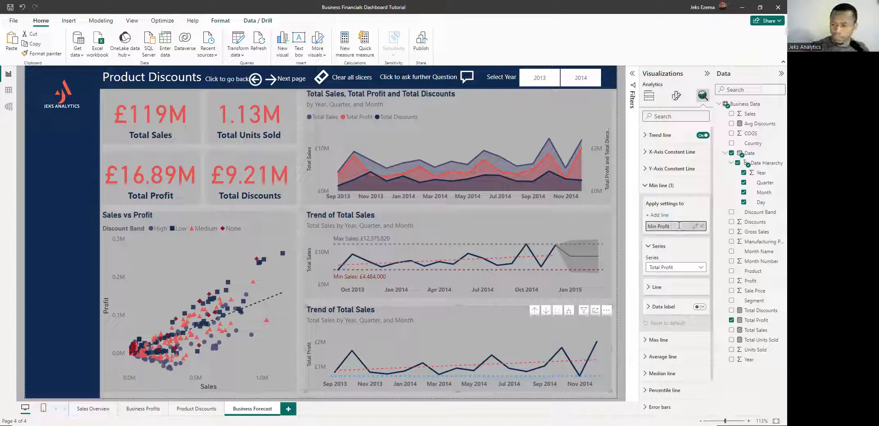
- Change the color of the Min Profit line to dark red
left_click(653, 288)
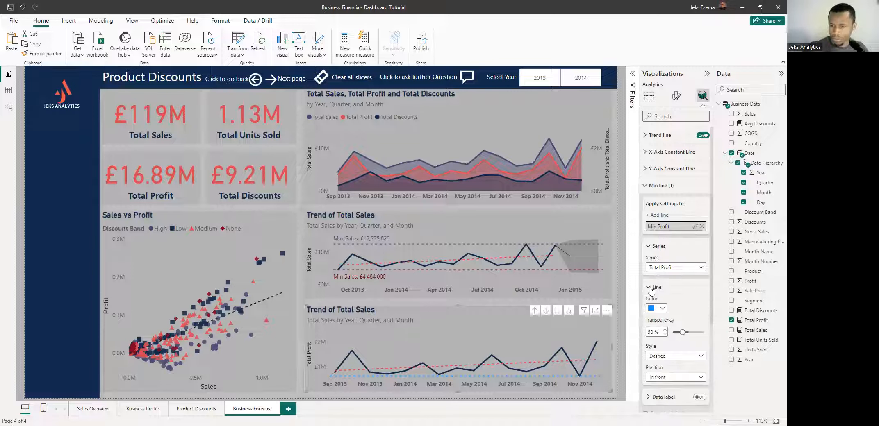
left_click(663, 309)
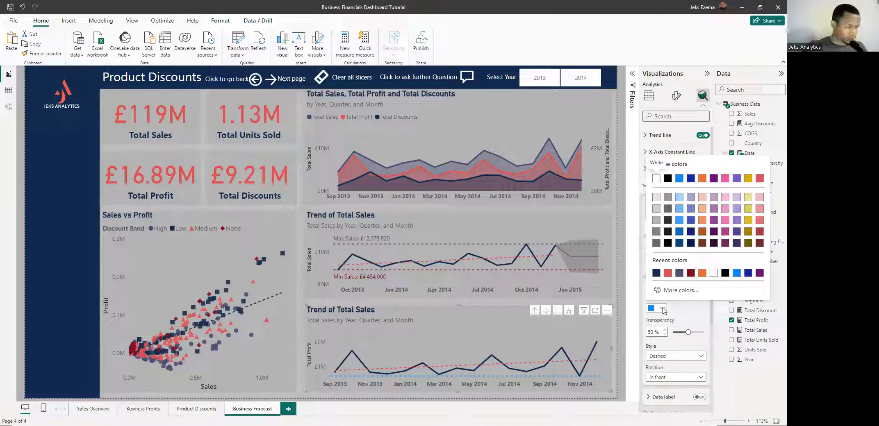
left_click(691, 273)
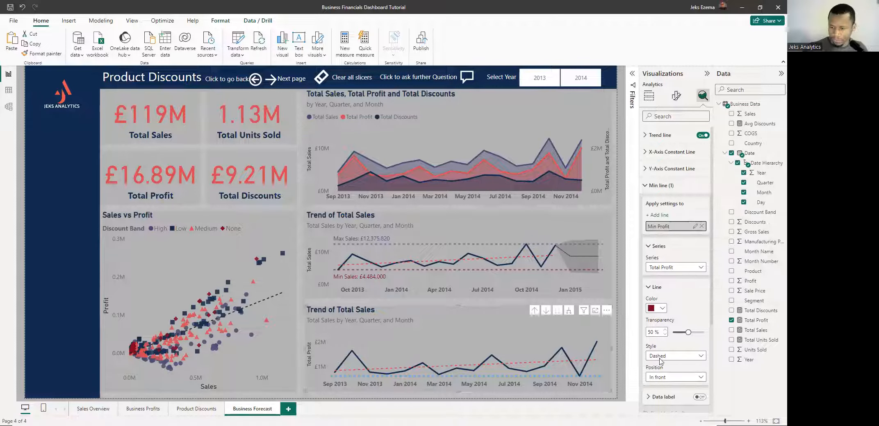
- Turn on the Min Profit line's data label, with the same dark red as its line and style Both
scroll(661, 364, "down", 3)
left_click(699, 271)
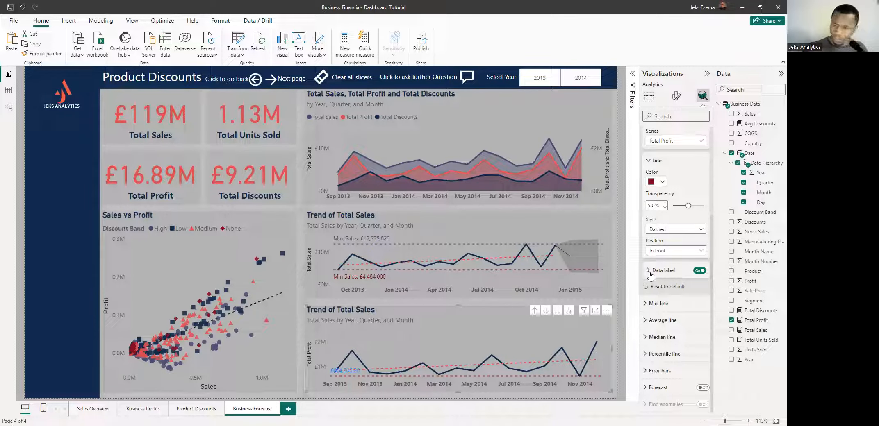
left_click(648, 271)
scroll(678, 326, "down", 3)
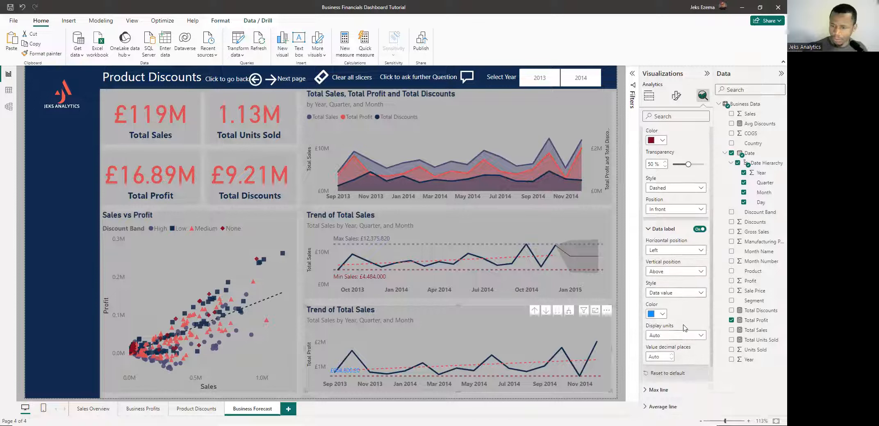
left_click(661, 271)
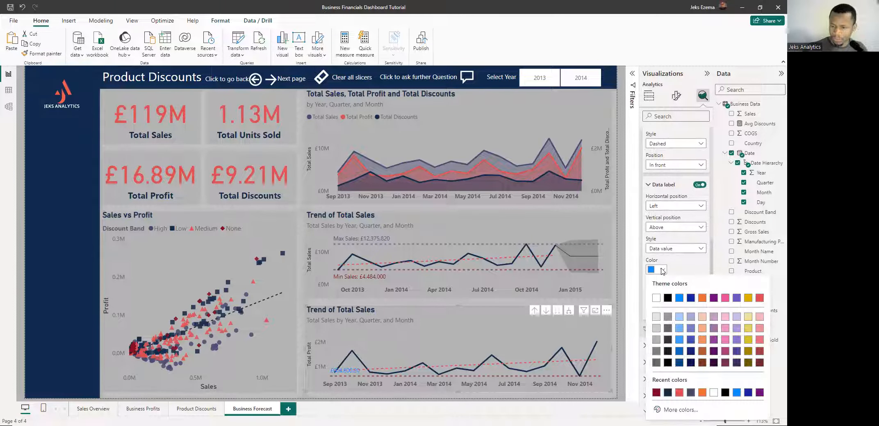
left_click(656, 393)
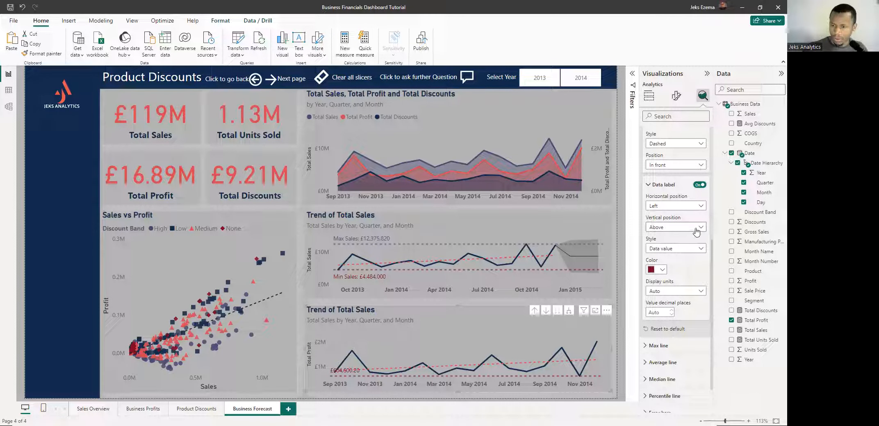
left_click(690, 249)
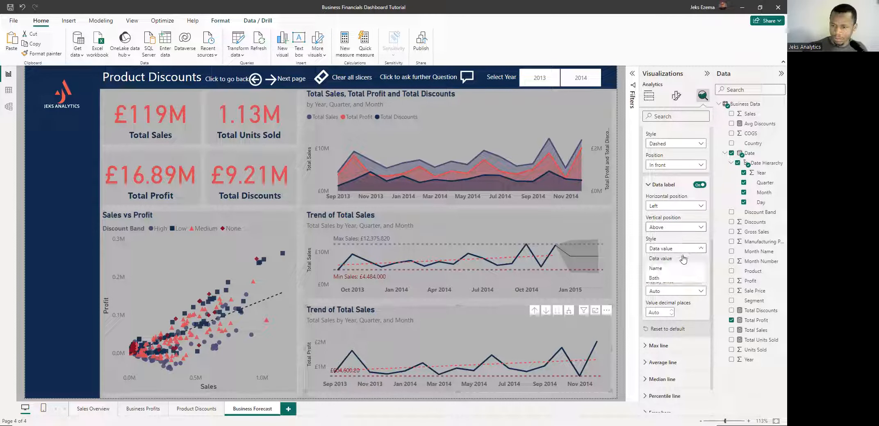
left_click(656, 278)
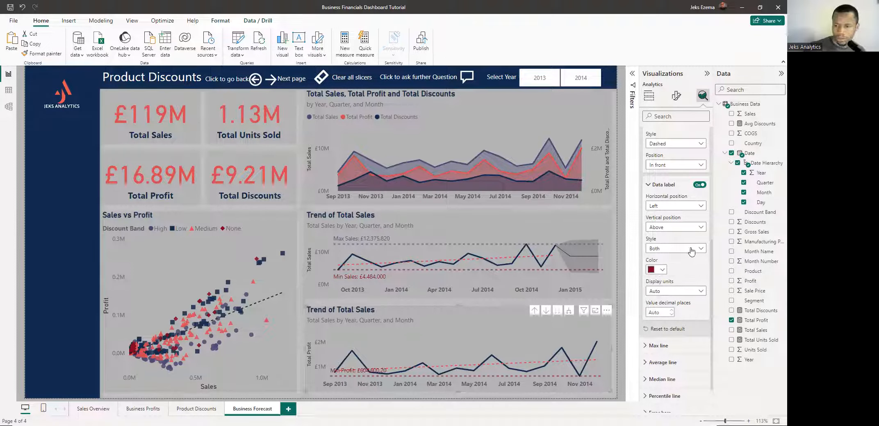
- Set the Min Profit label's vertical position to Under and extend the Total Profit chart's upper edge slightly upward
left_click(700, 228)
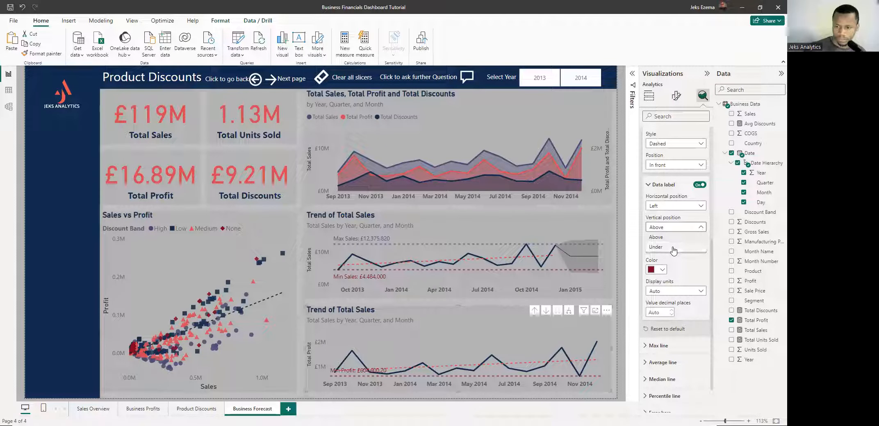
left_click(673, 247)
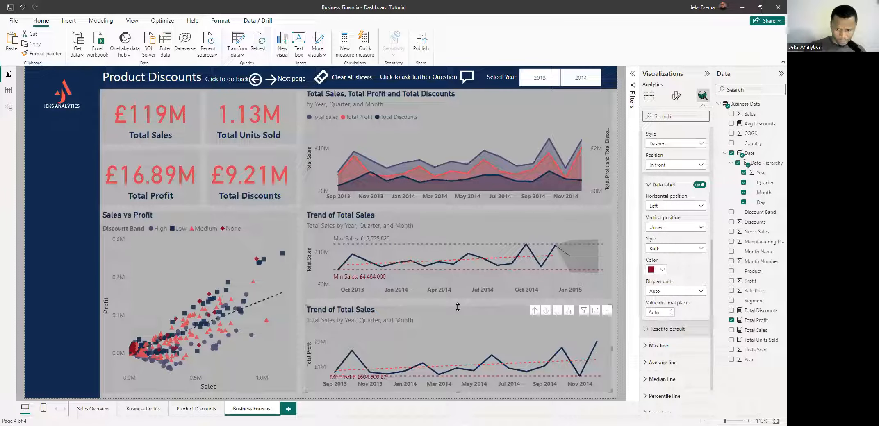
left_click_drag(458, 308, 458, 304)
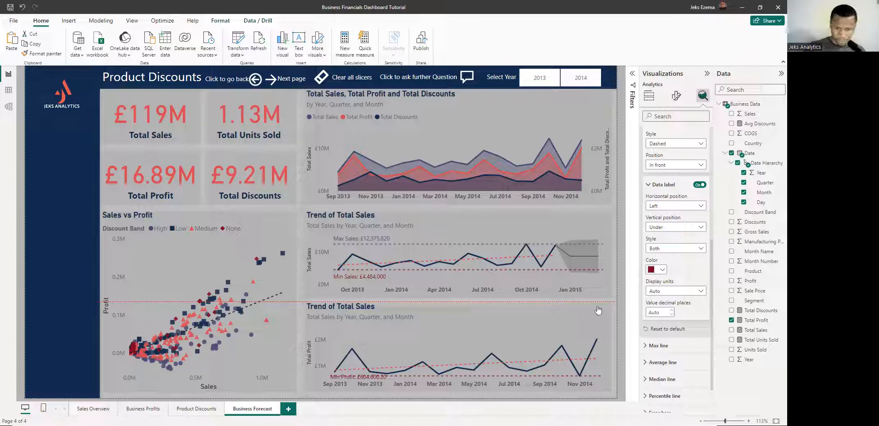
- Examine the monthly Total Profit peaks and lows in the enlarged Total Profit line chart, and return to the report page
left_click(619, 290)
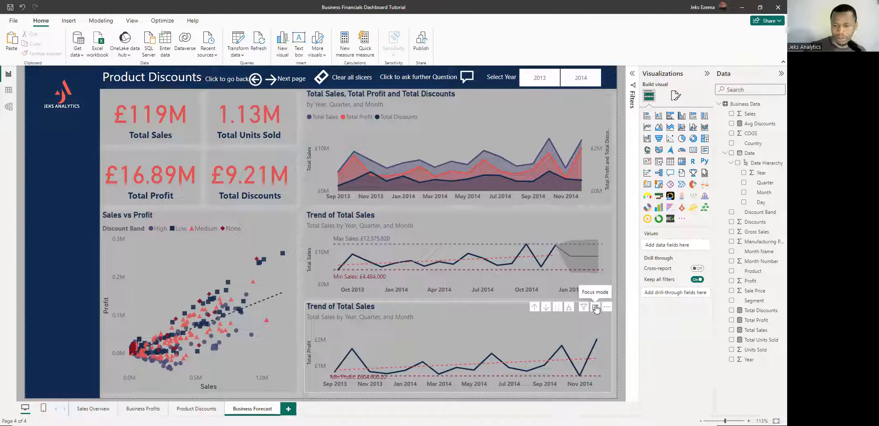
left_click(595, 307)
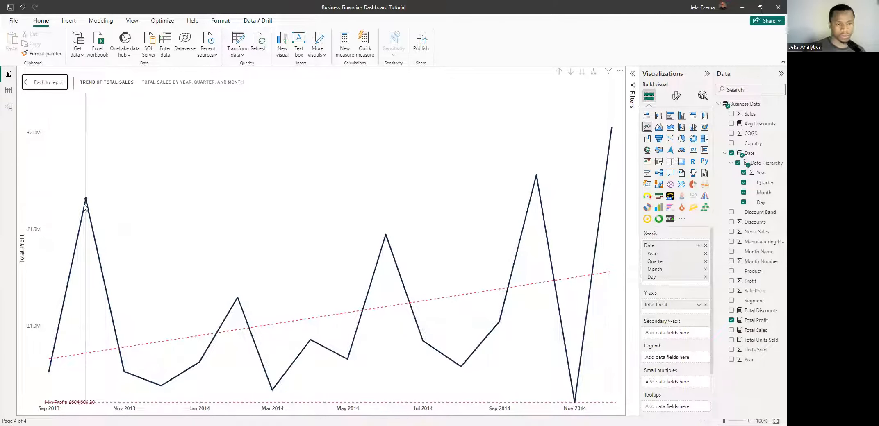
mouse_move(86, 202)
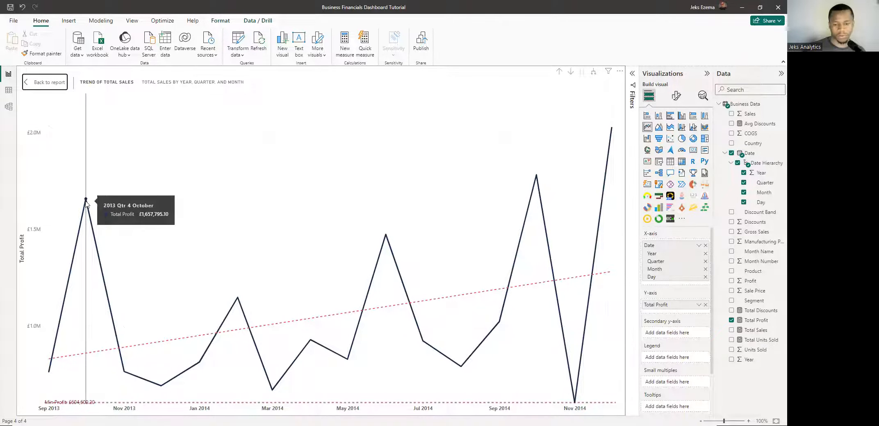
mouse_move(382, 242)
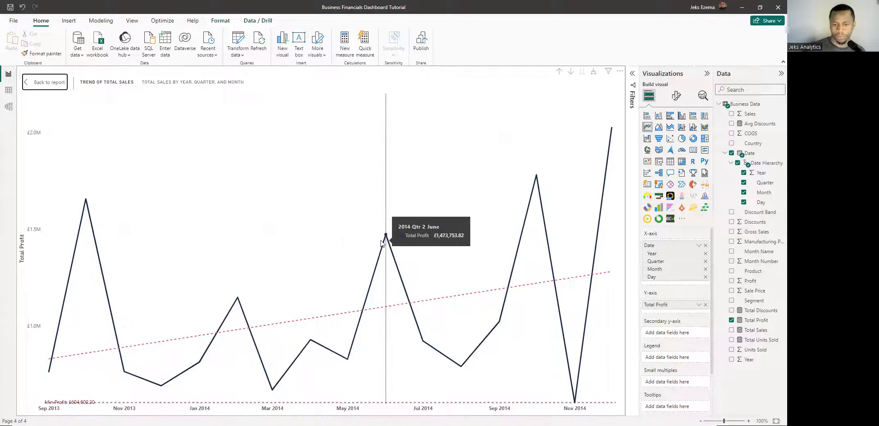
mouse_move(534, 183)
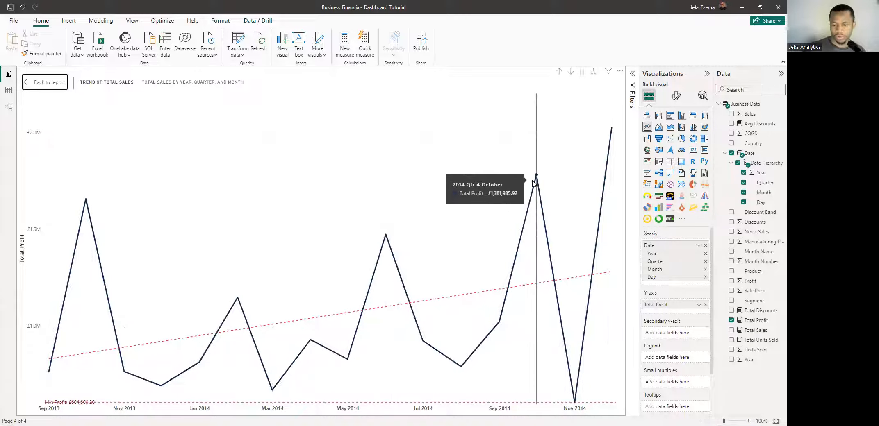
mouse_move(588, 159)
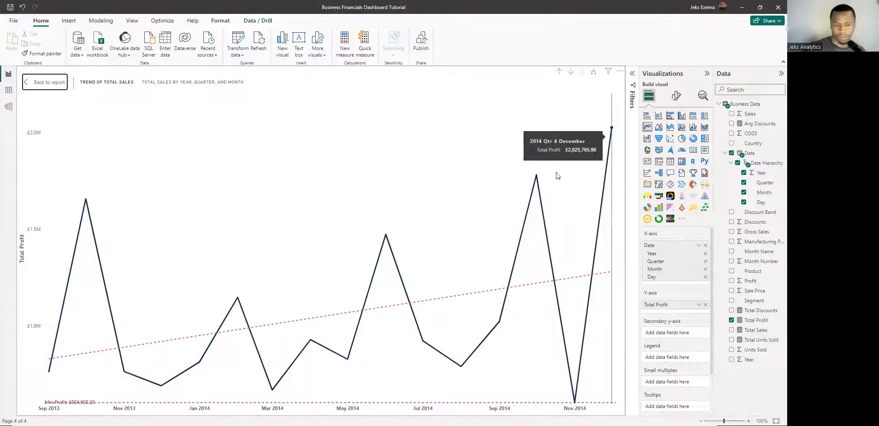
mouse_move(240, 304)
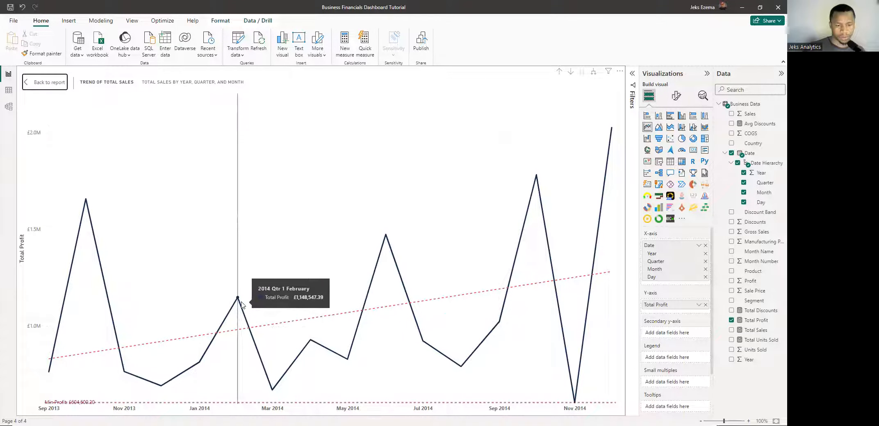
mouse_move(167, 369)
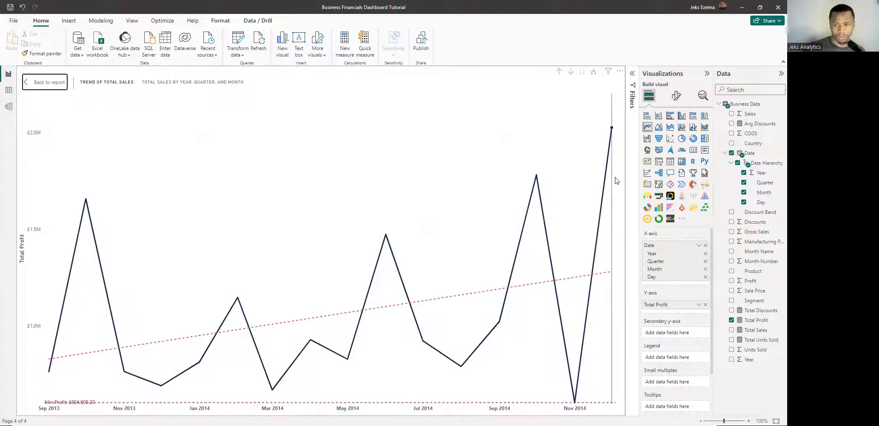
mouse_move(617, 180)
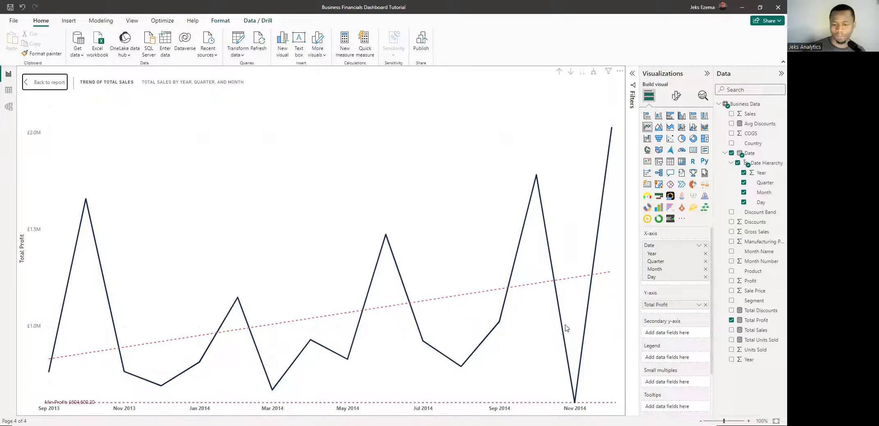
key("Escape")
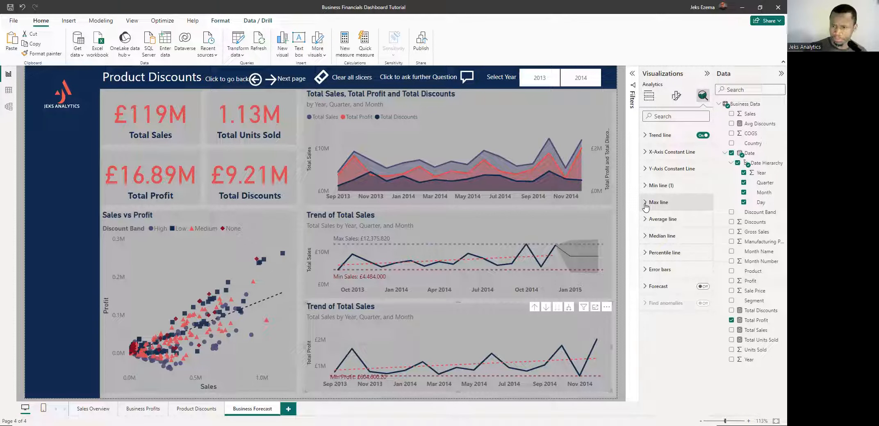
- Add a maximum line for the Total Profit series to the bottom line chart and name it "Max Profit"
left_click(646, 203)
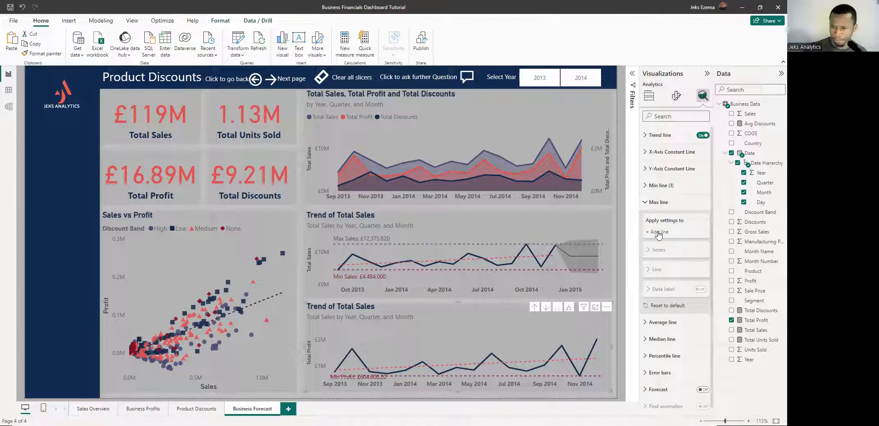
left_click(659, 233)
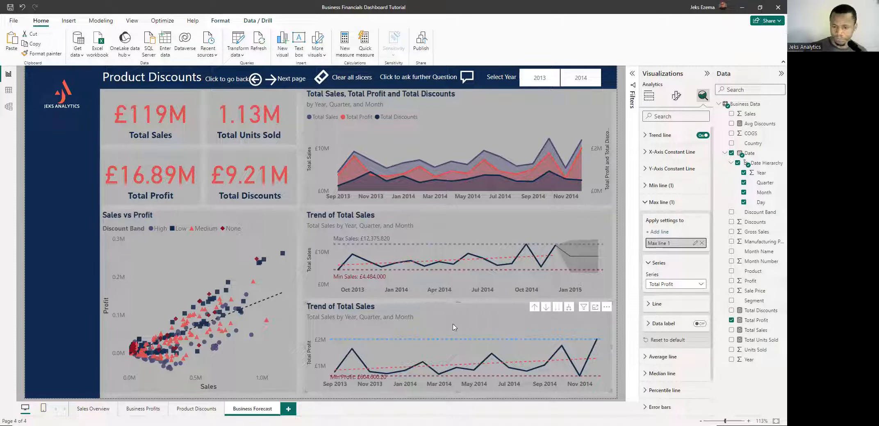
double_click(683, 245)
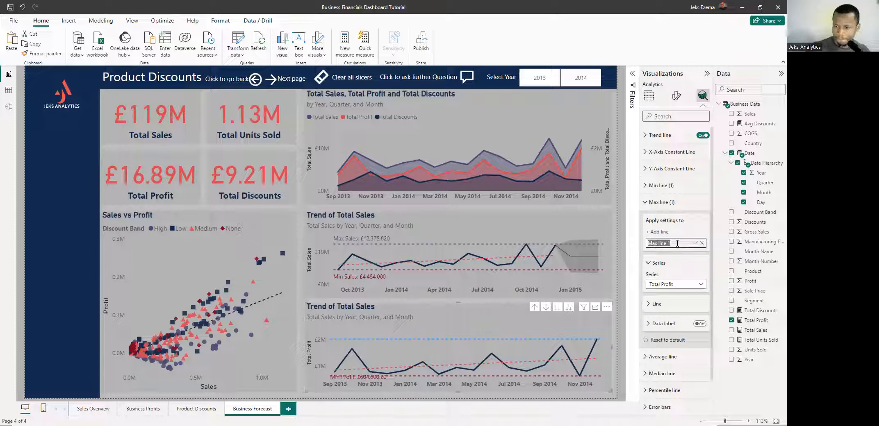
left_click(670, 243)
left_click_drag(658, 243, 664, 243)
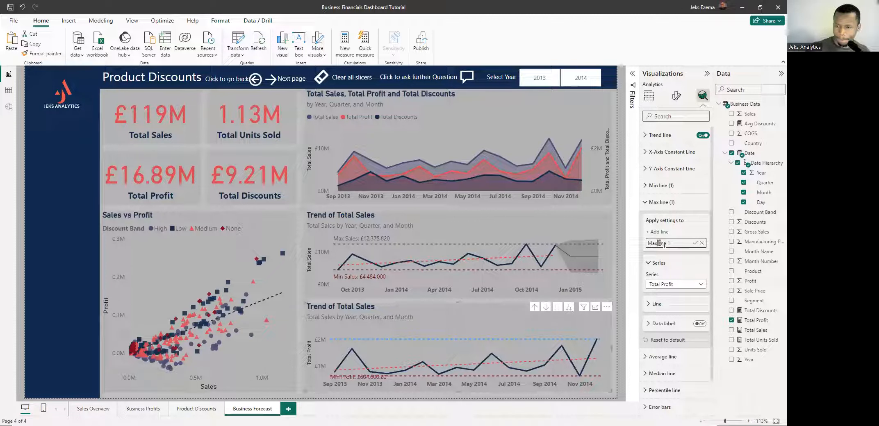
left_click(670, 245)
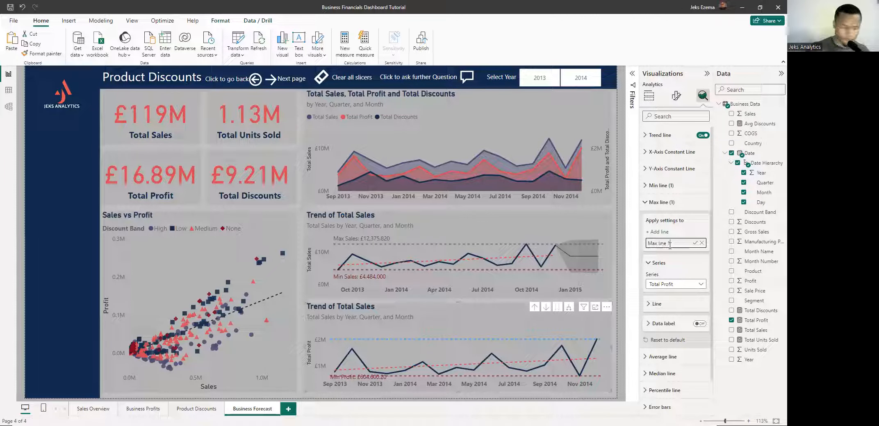
key("BackSpace")
key("BackSpace")
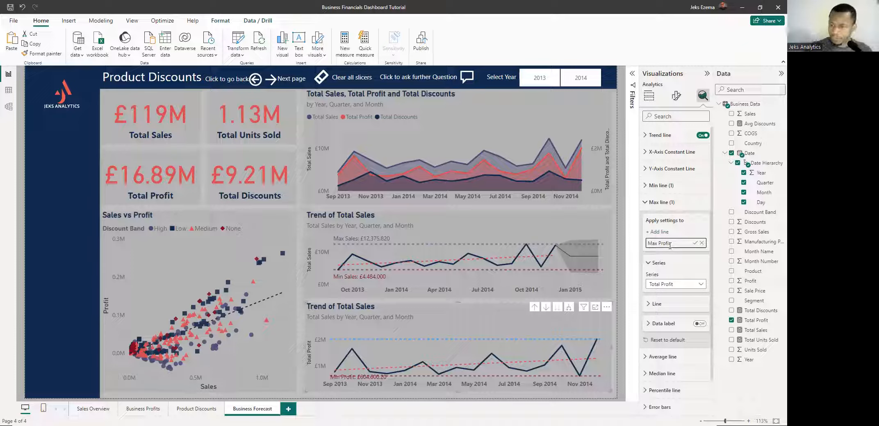
left_click(680, 272)
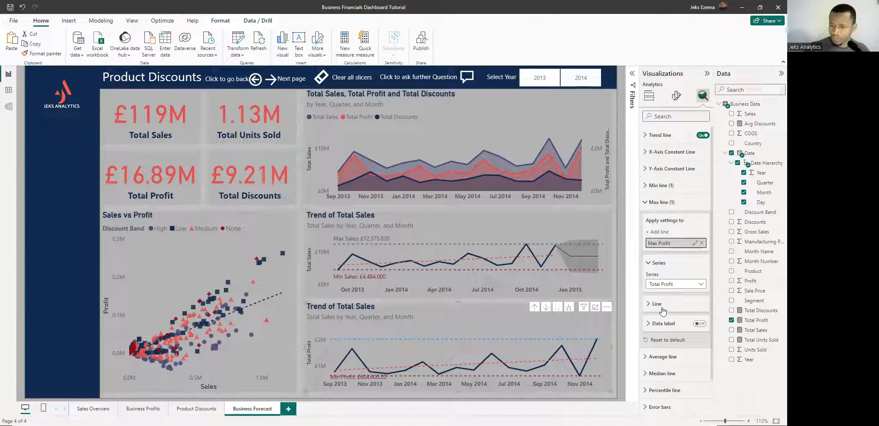
- Turn on the Max Profit line's data label and change the line's color to the recently used slate purple
left_click(700, 324)
scroll(697, 320, "down", 1)
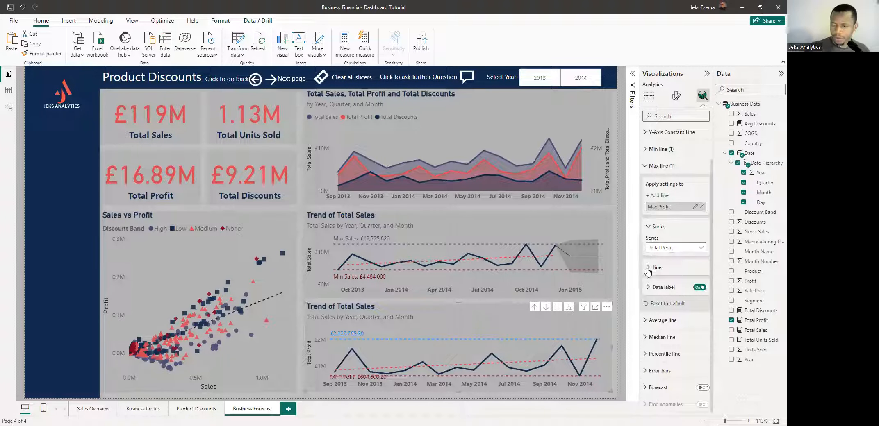
left_click(647, 268)
left_click(663, 289)
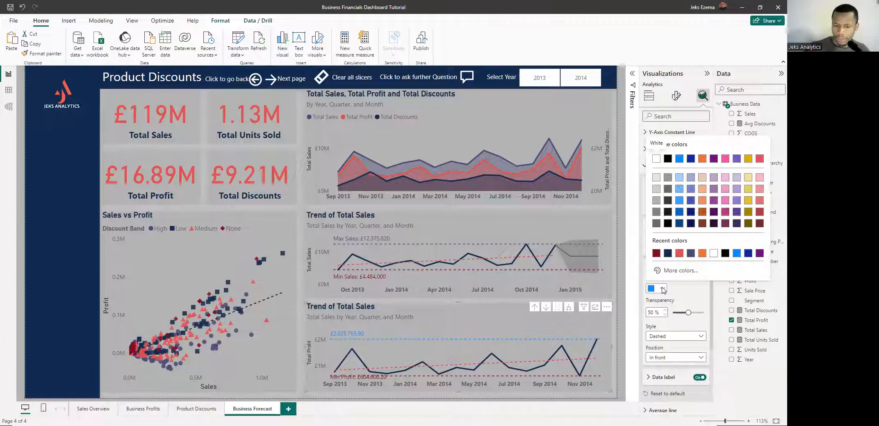
left_click(690, 254)
- Give the Max Profit data label the same slate purple as its line and set its style to Both
scroll(676, 290, "down", 2)
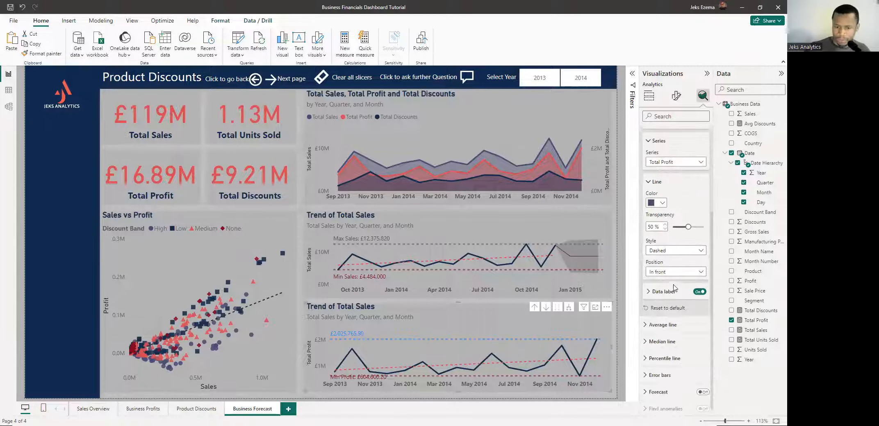
left_click(648, 293)
scroll(657, 305, "down", 3)
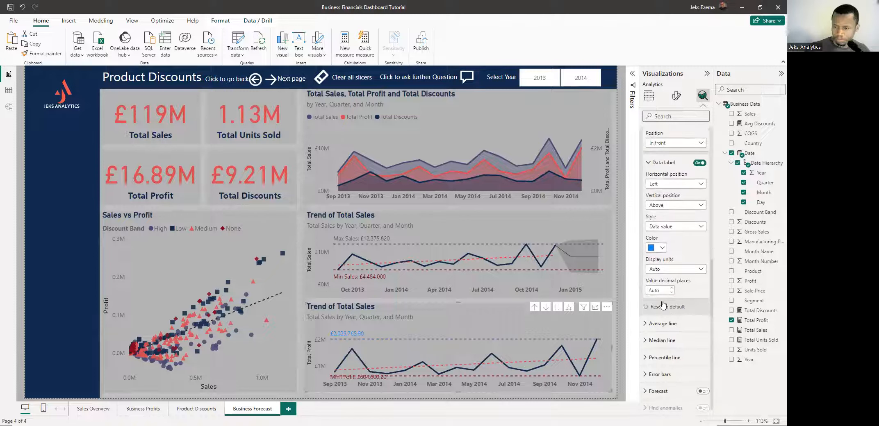
left_click(661, 248)
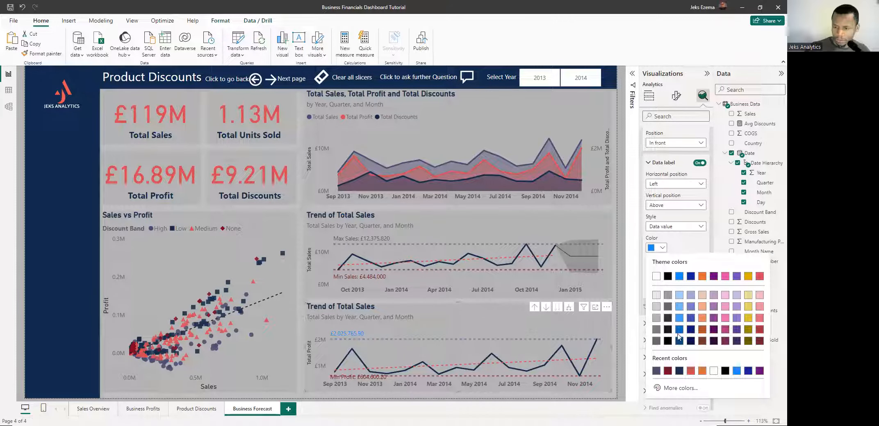
left_click(658, 371)
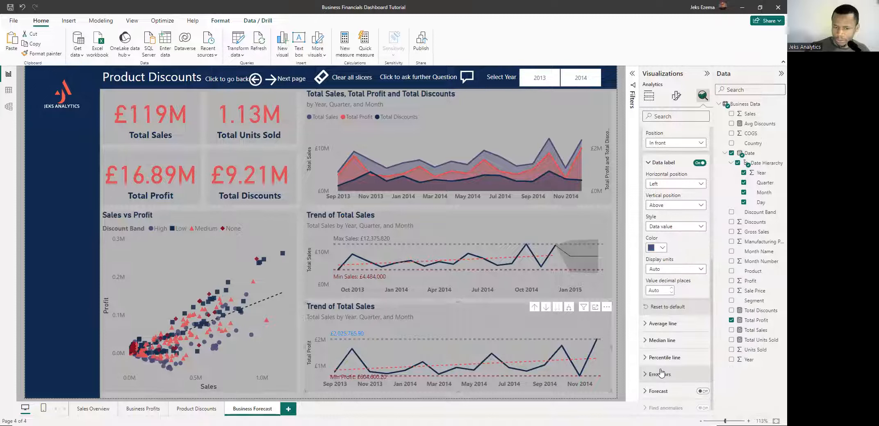
left_click(679, 227)
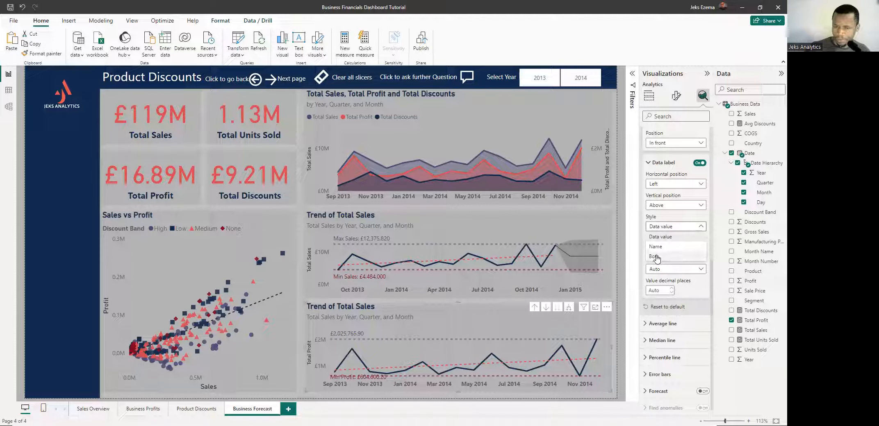
left_click(655, 257)
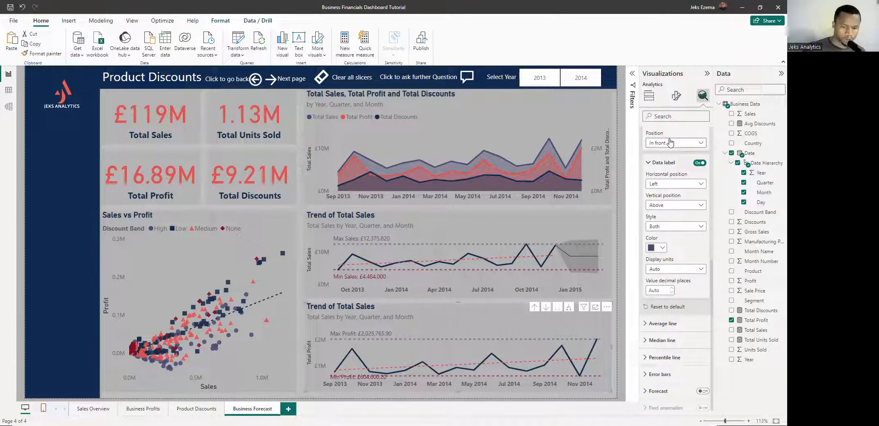
- Change the bottom line chart's title to "Trend of Total Profit"
left_click(677, 97)
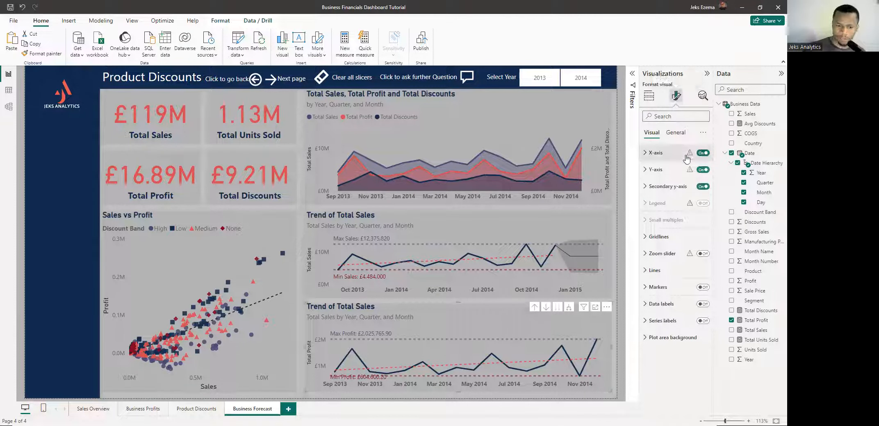
left_click(675, 133)
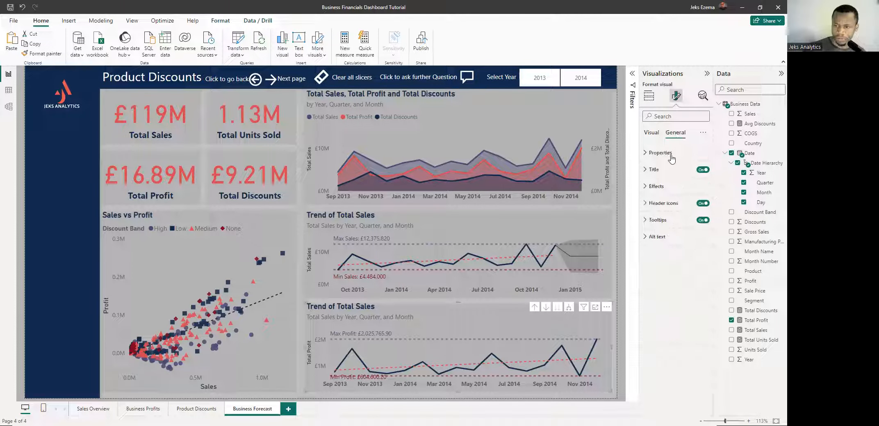
left_click(645, 171)
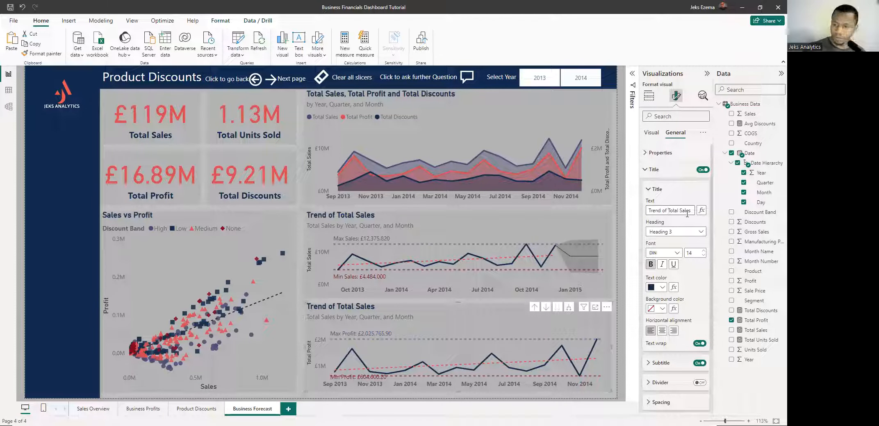
left_click_drag(679, 210, 690, 210)
type("Prof")
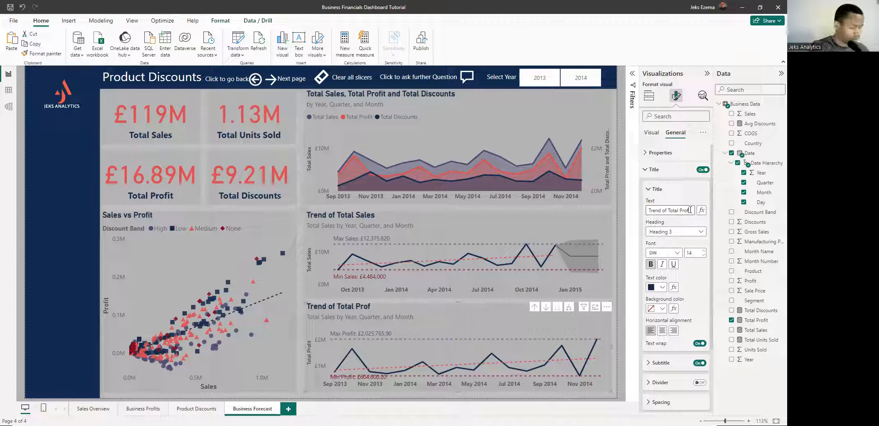
type("i")
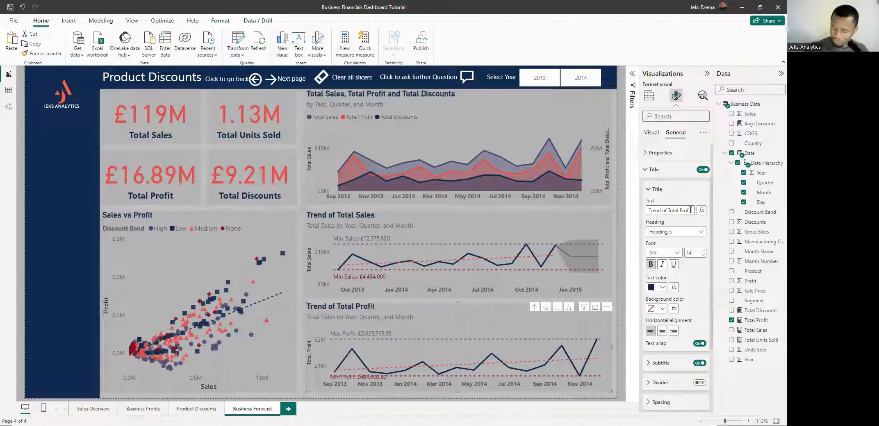
type("t")
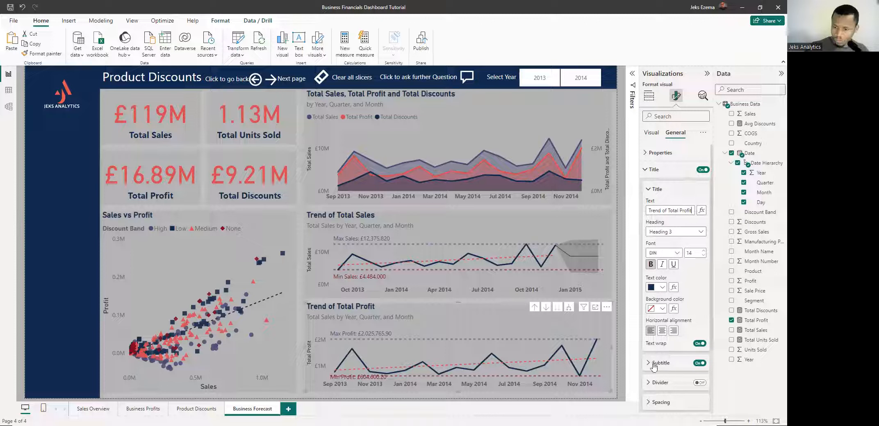
- Change the bottom line chart's subtitle to "Total Profits by Year, Quarter, and Month"
left_click(653, 364)
scroll(675, 336, "down", 3)
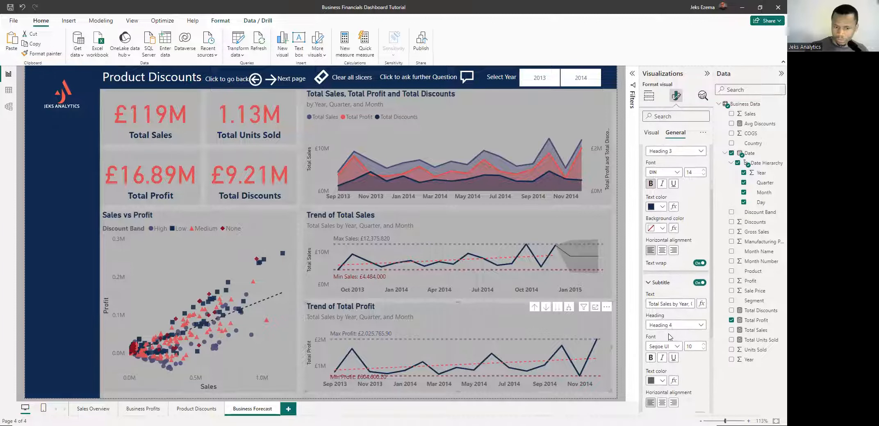
left_click(665, 303)
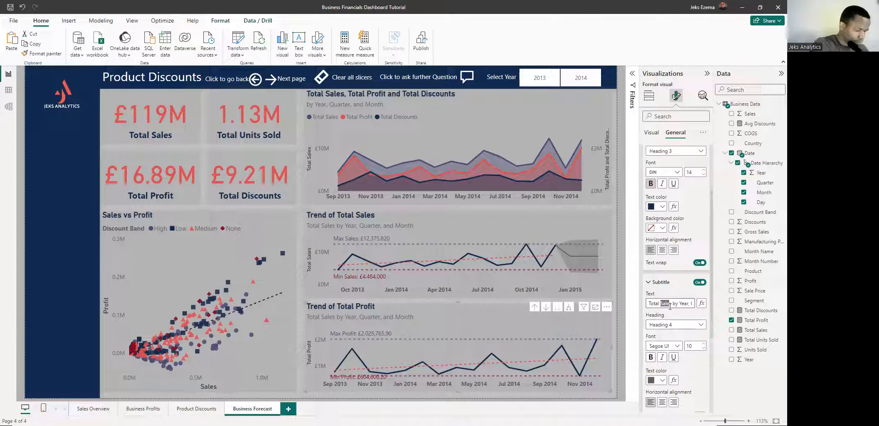
key("BackSpace")
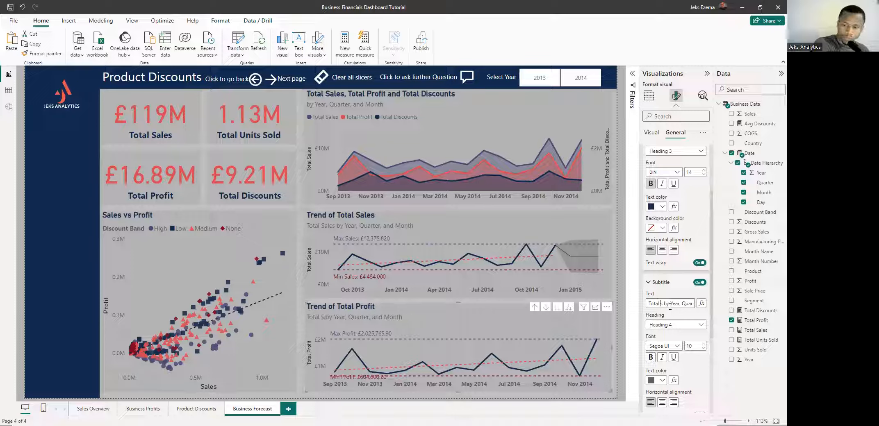
type("Profit")
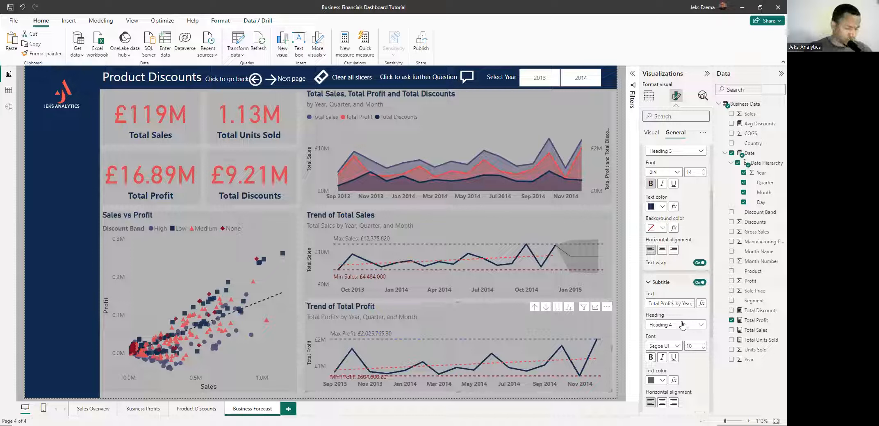
- Correct the bottom line chart's subtitle to "Total Profit by Year, Quarter, and Month" and make it italic
key("Delete")
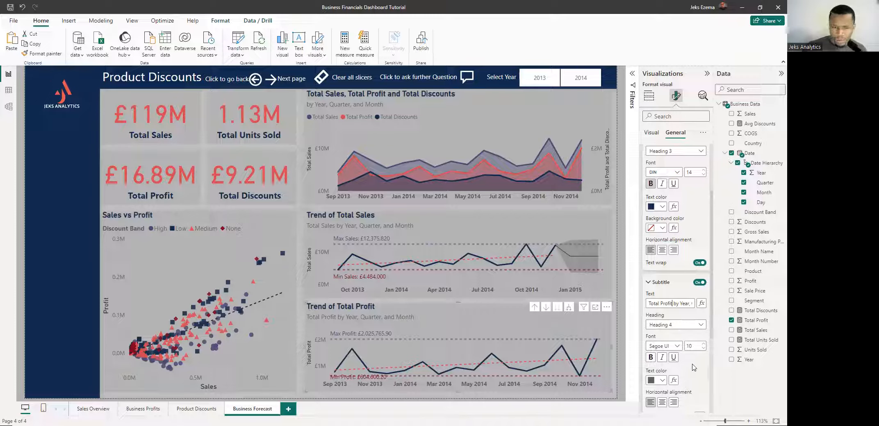
left_click(663, 358)
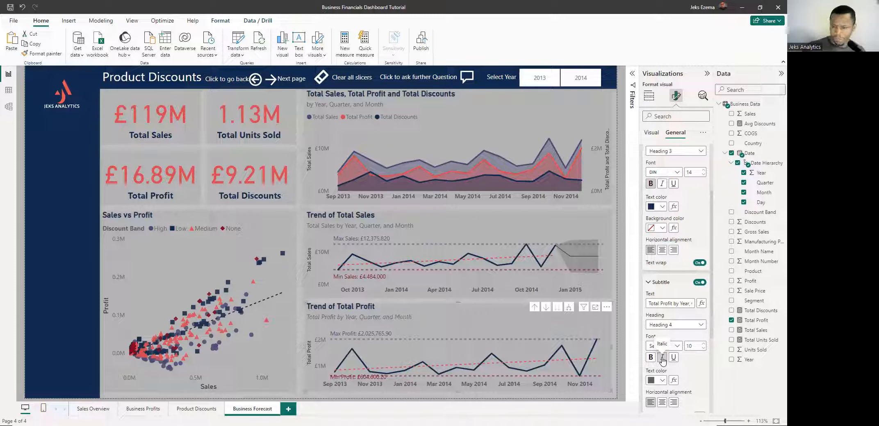
- Make the subtitle of the Trend of Total Sales chart italic
left_click(604, 230)
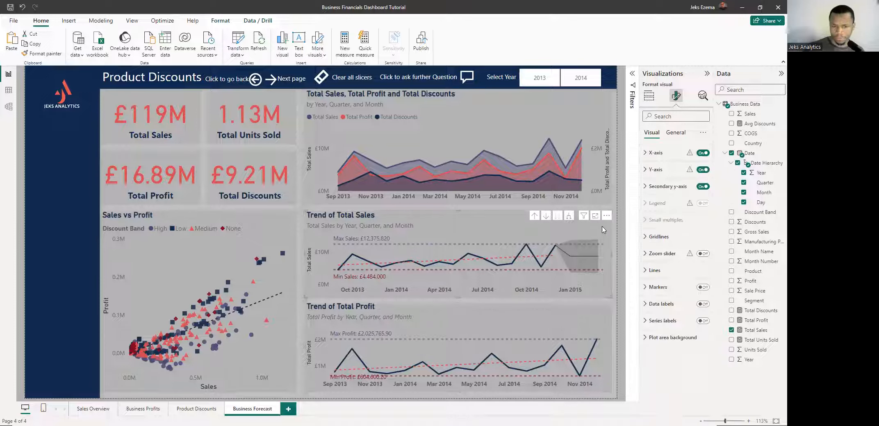
left_click(675, 133)
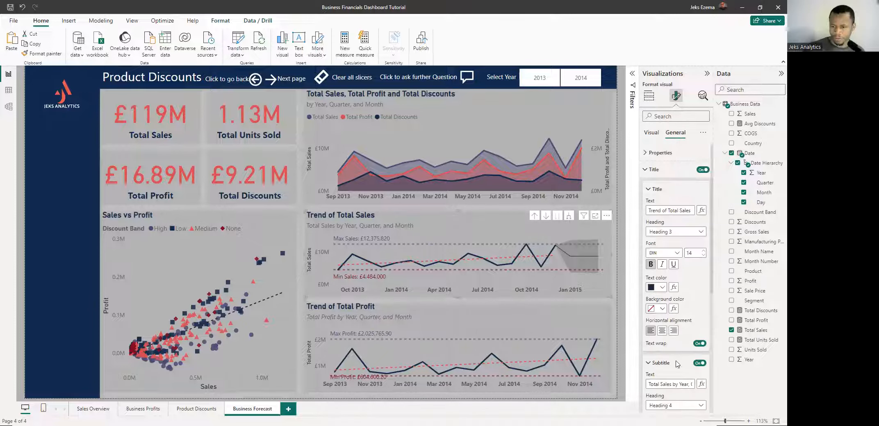
scroll(668, 315, "down", 2)
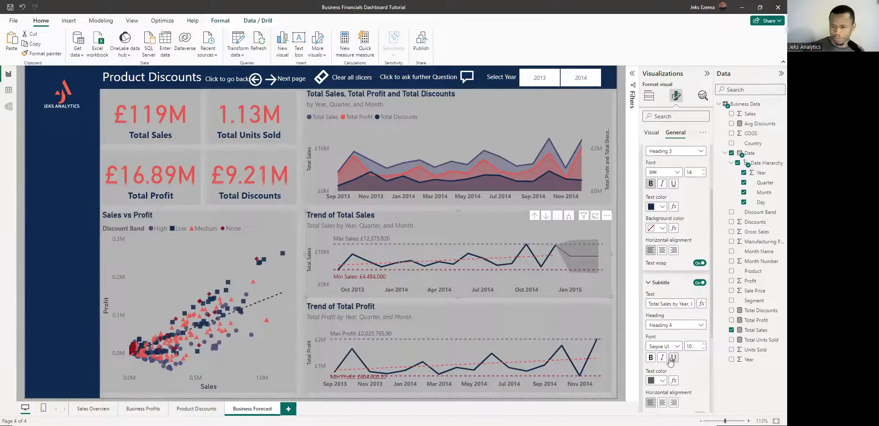
left_click(662, 358)
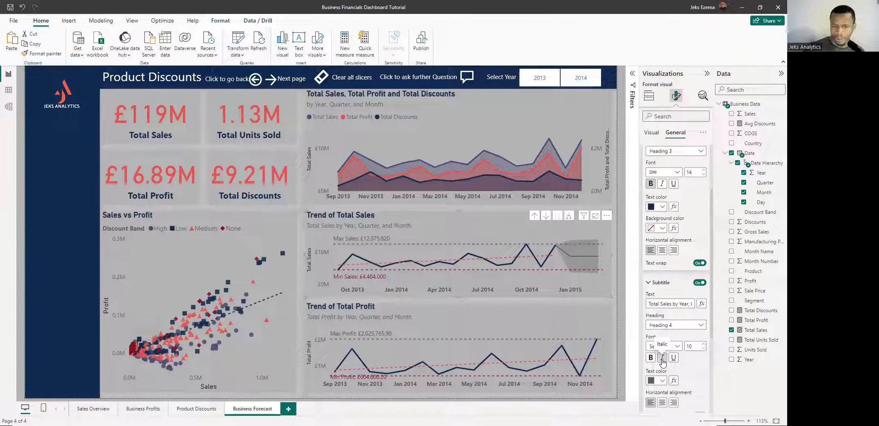
- Make the subtitle of the Total Sales, Total Profit and Total Discounts area chart italic
left_click(579, 106)
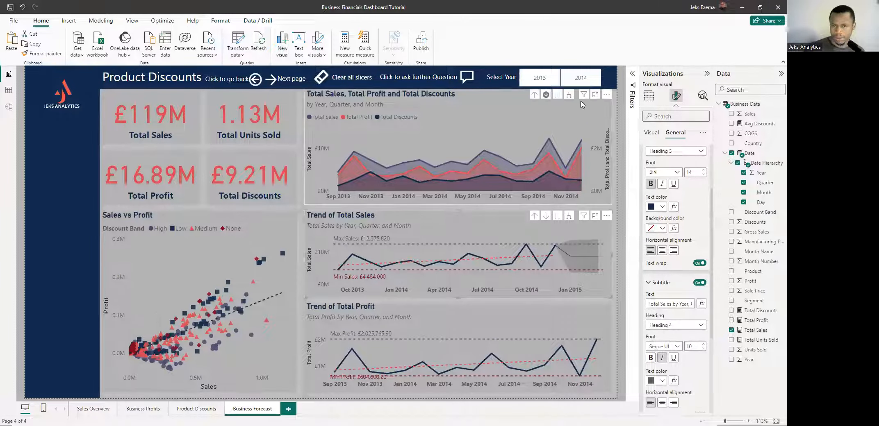
left_click(675, 133)
scroll(673, 319, "down", 5)
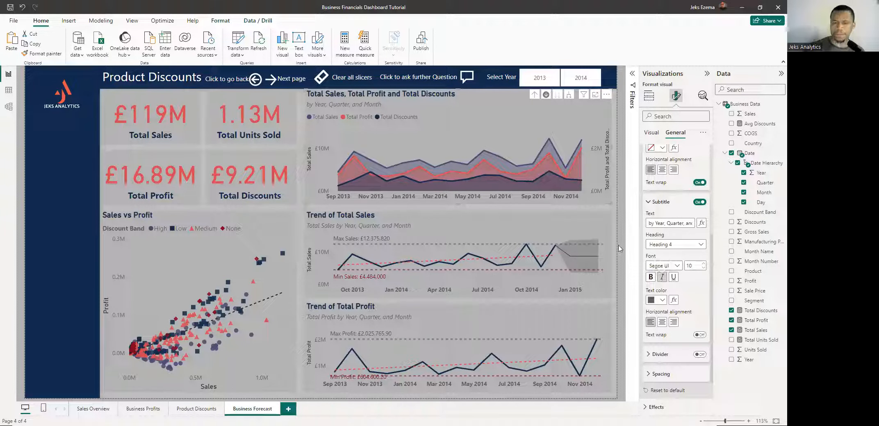
key("Escape")
left_click(697, 280)
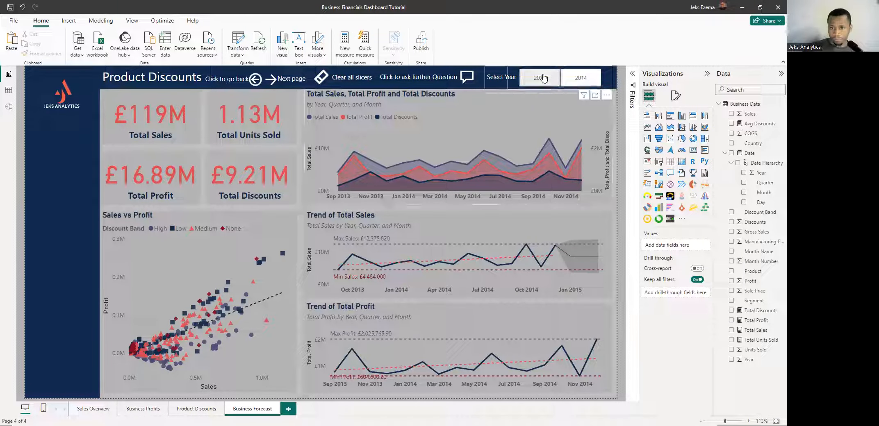
- Check the page's charts filtered to year 2014 and to year 2013, and clear the year filter
left_click(578, 77)
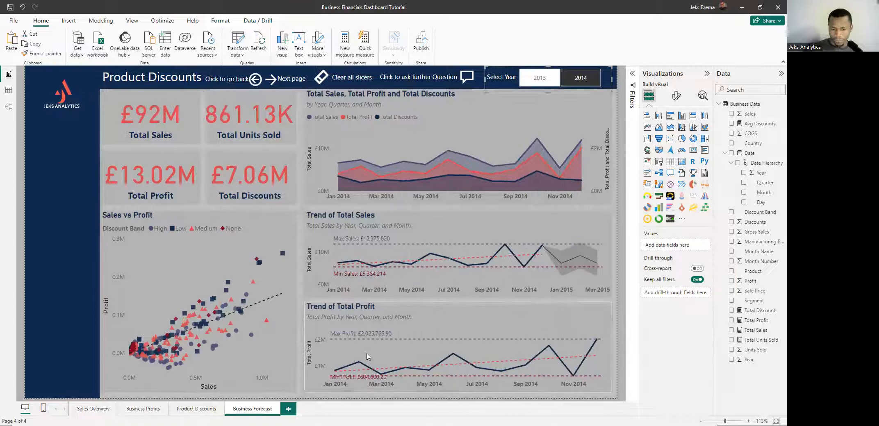
mouse_move(362, 339)
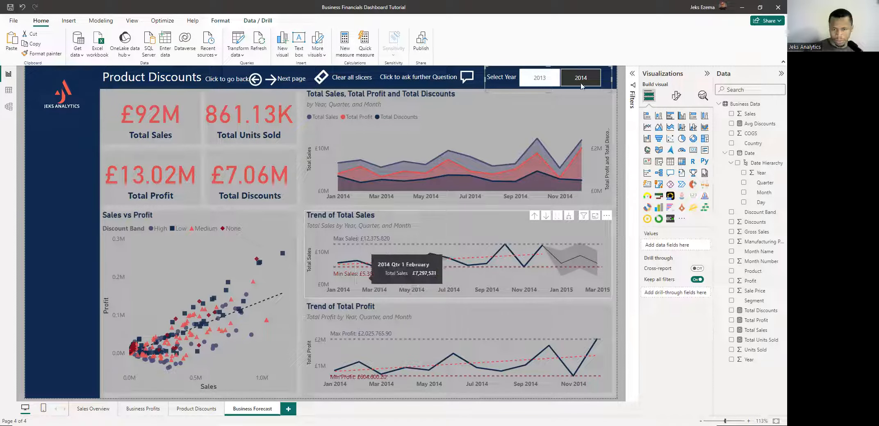
left_click(539, 78)
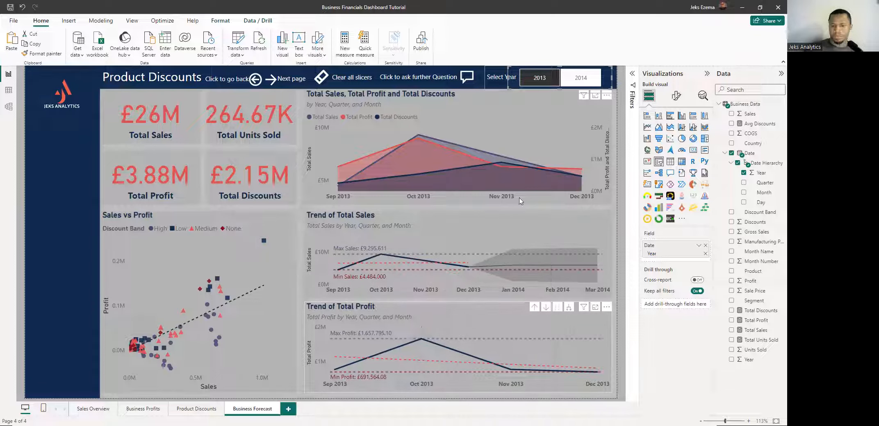
left_click(546, 83)
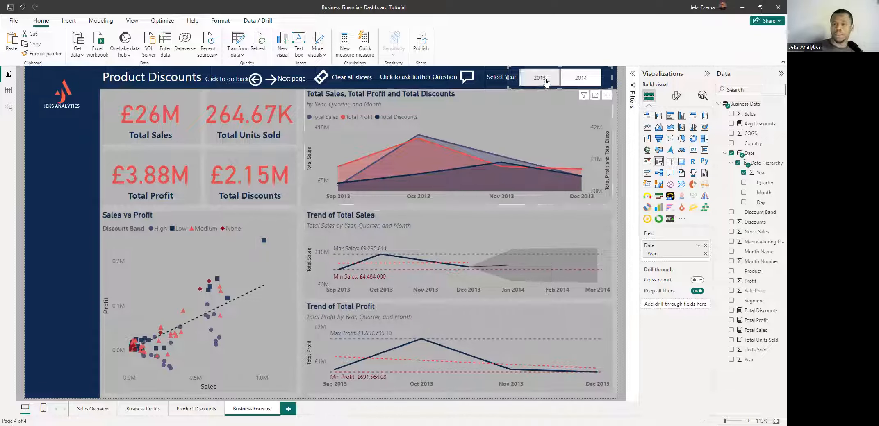
left_click(622, 103)
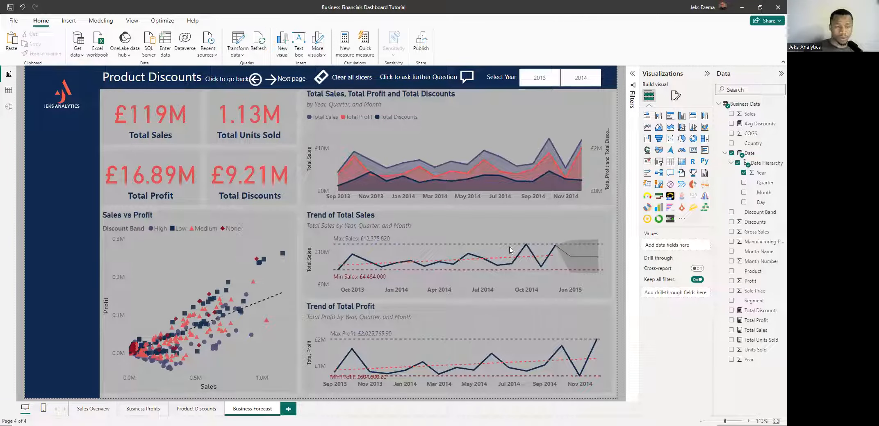
- Change the page's header title to "Business Forecast"
triple_click(154, 78)
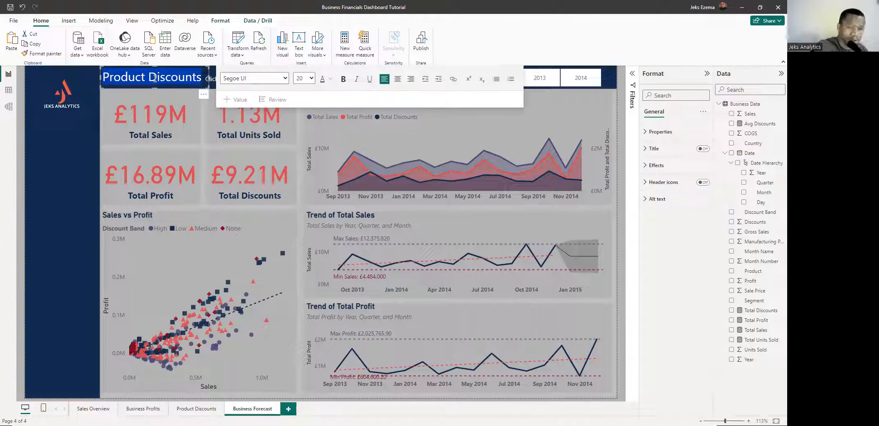
type("Busi")
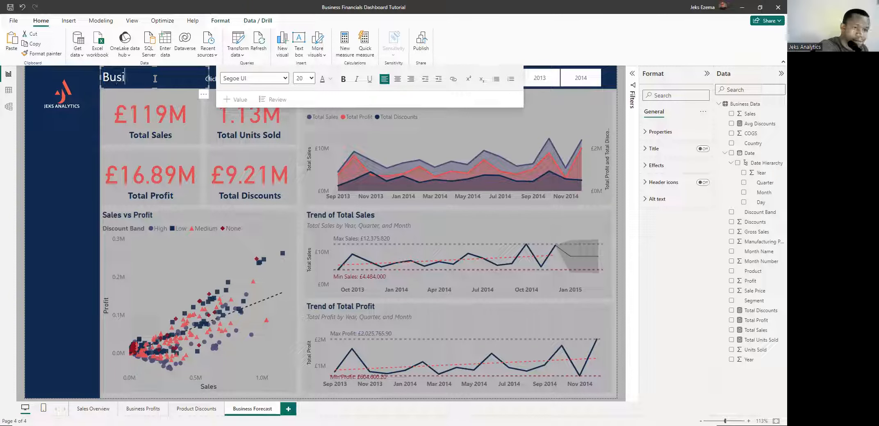
type("ness")
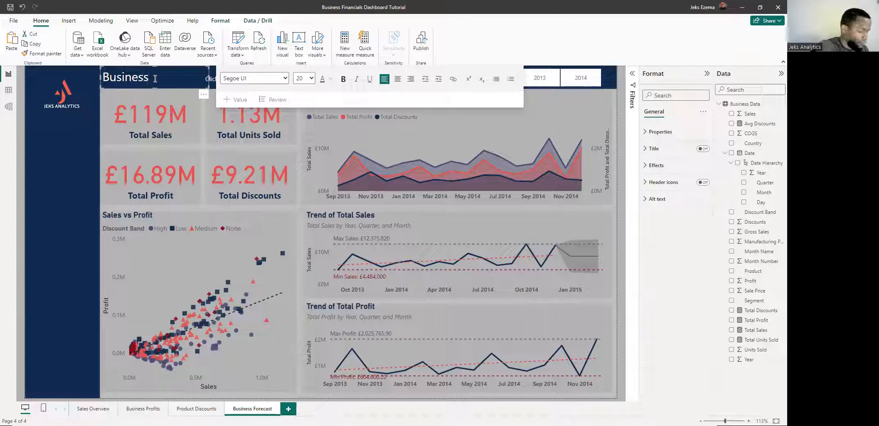
type(" Fo")
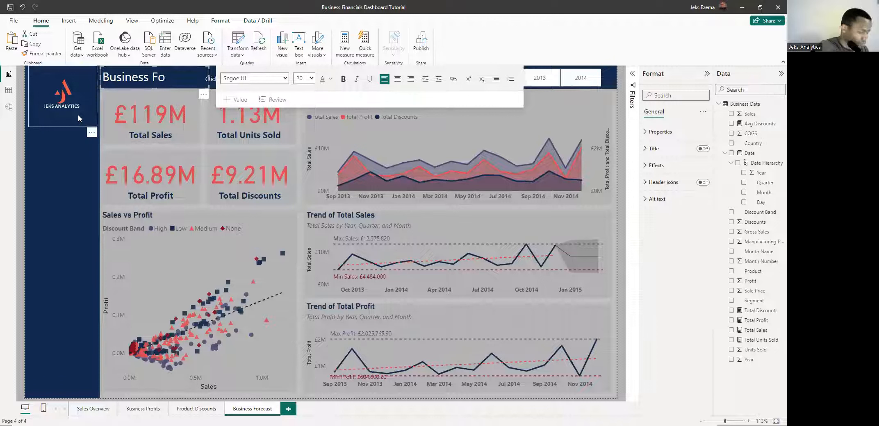
type("re")
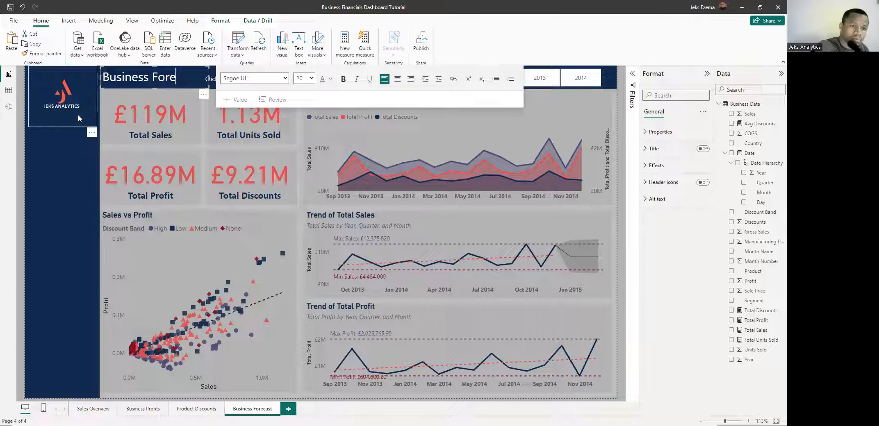
type("scas")
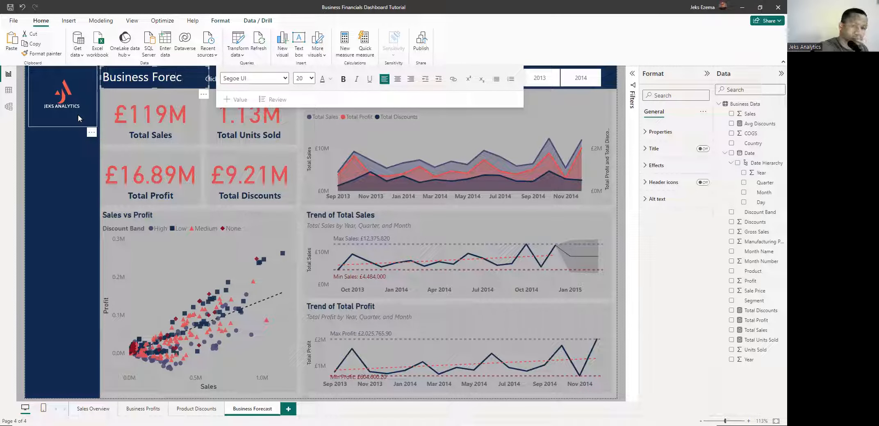
type("t")
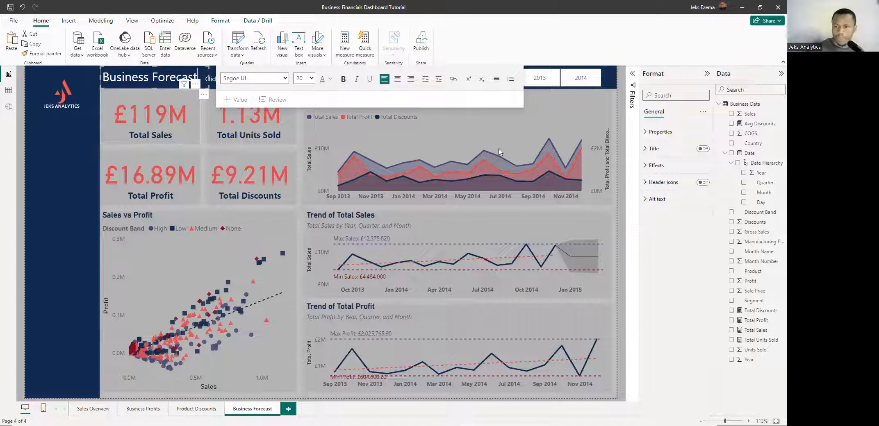
left_click(623, 225)
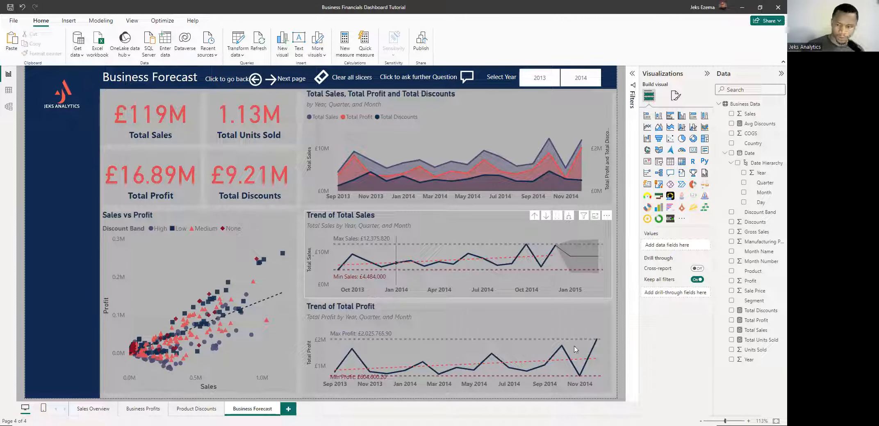
- Turn on the forecast for the Trend of Total Profit line chart
left_click(566, 324)
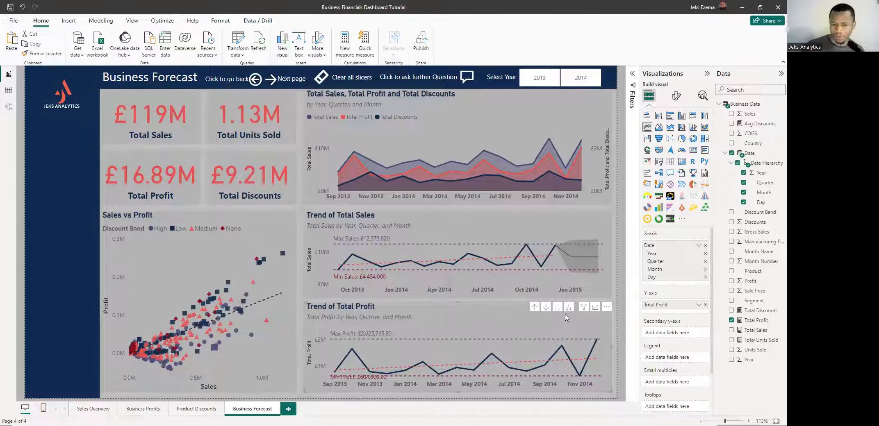
left_click(676, 97)
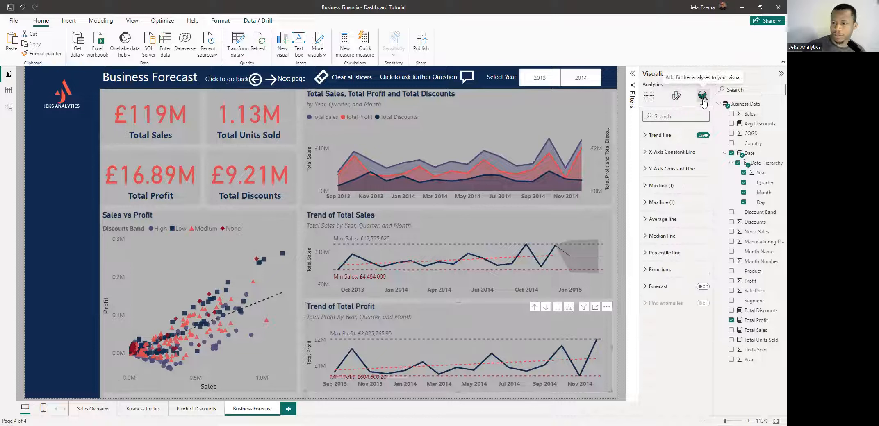
left_click(702, 96)
left_click(702, 287)
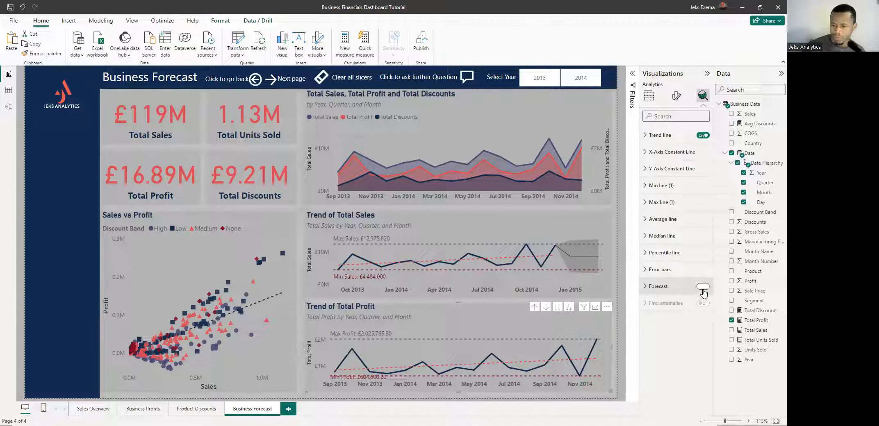
- Set the Total Profit forecast units to Months and its length to 3, and apply the settings
left_click(646, 289)
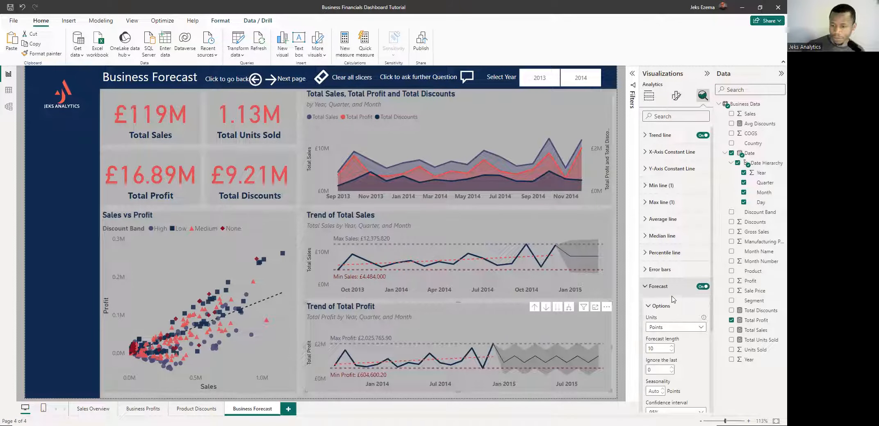
left_click(692, 328)
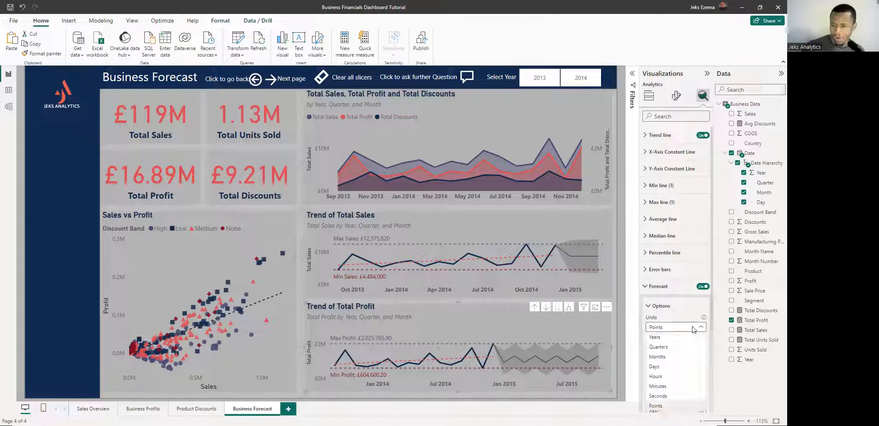
left_click(667, 357)
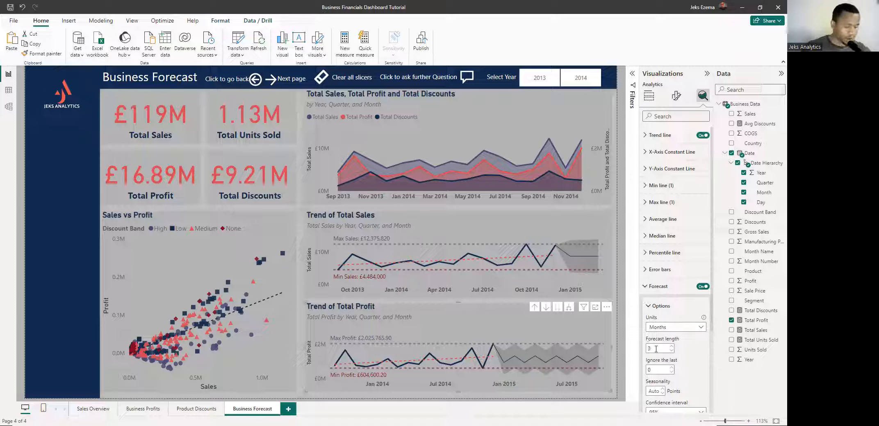
scroll(697, 371, "down", 3)
left_click(686, 343)
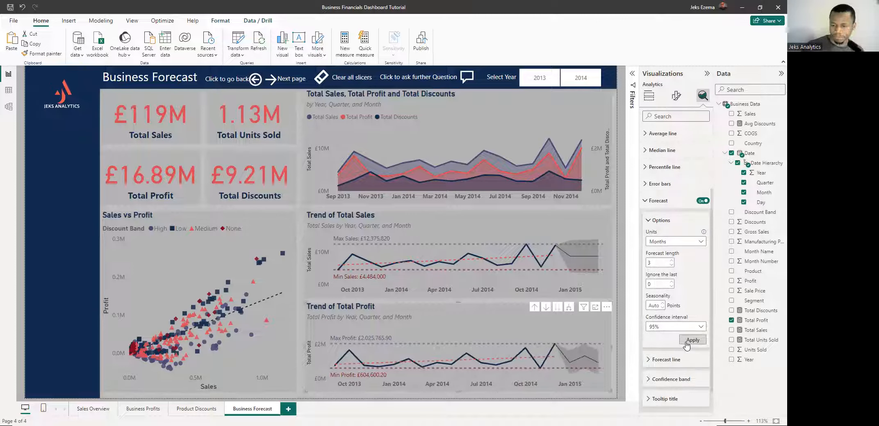
- Review the forecast line and confidence band settings of the Total Profit chart
scroll(652, 352, "down", 1)
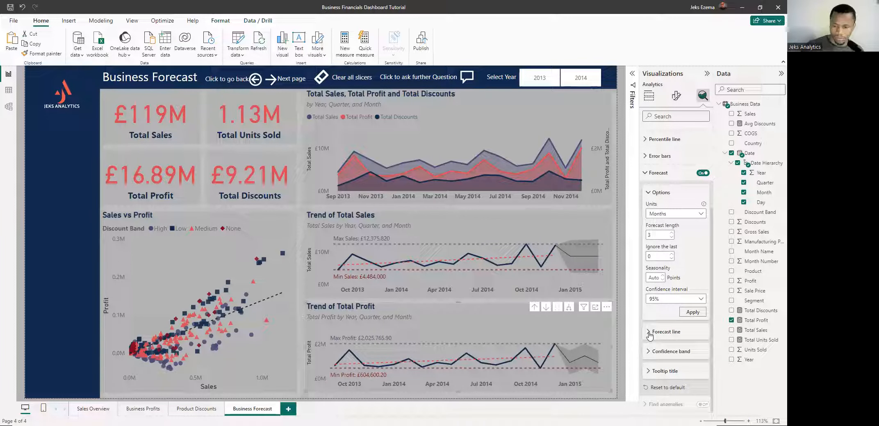
left_click(649, 333)
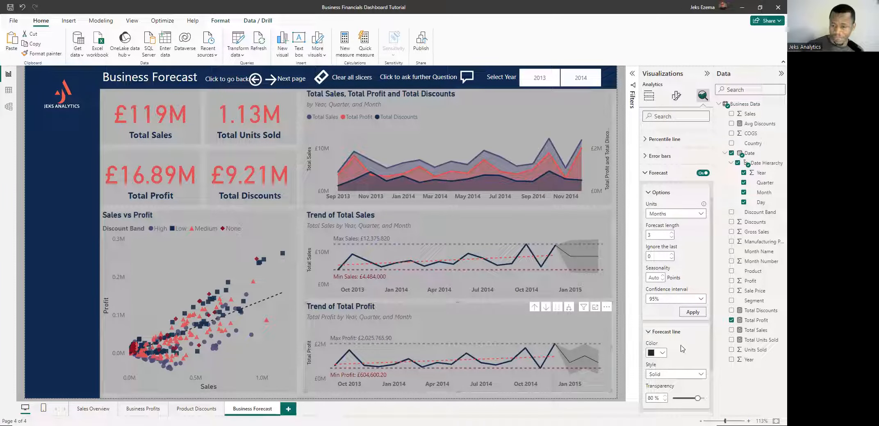
scroll(664, 331, "down", 3)
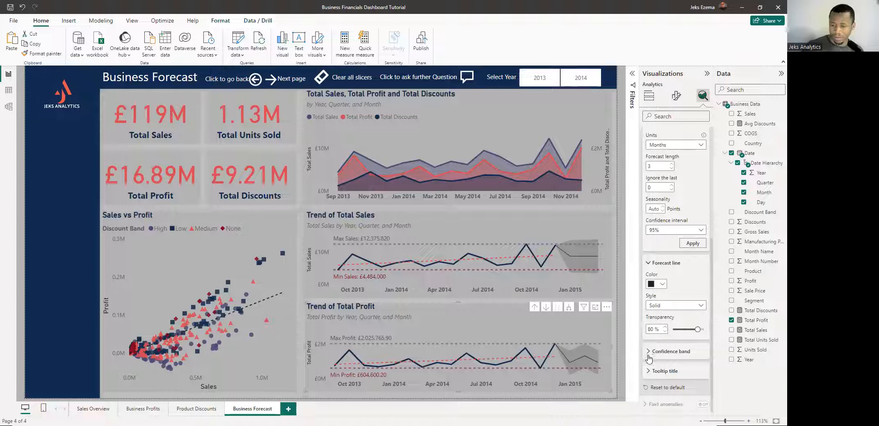
left_click(648, 353)
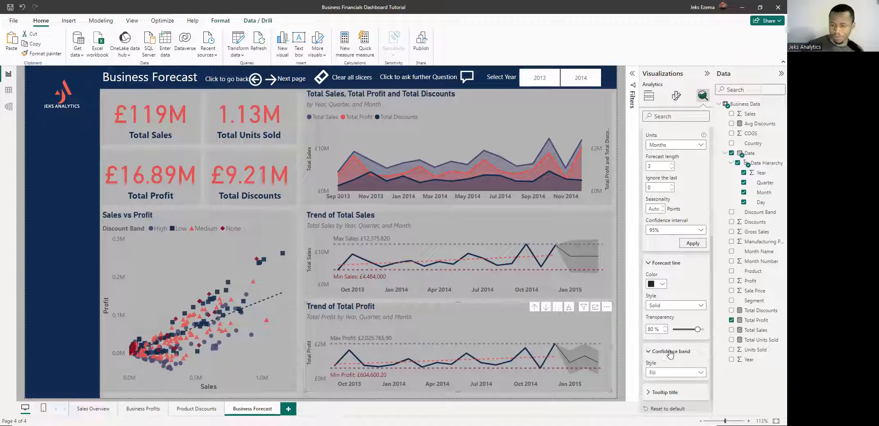
scroll(670, 354, "down", 1)
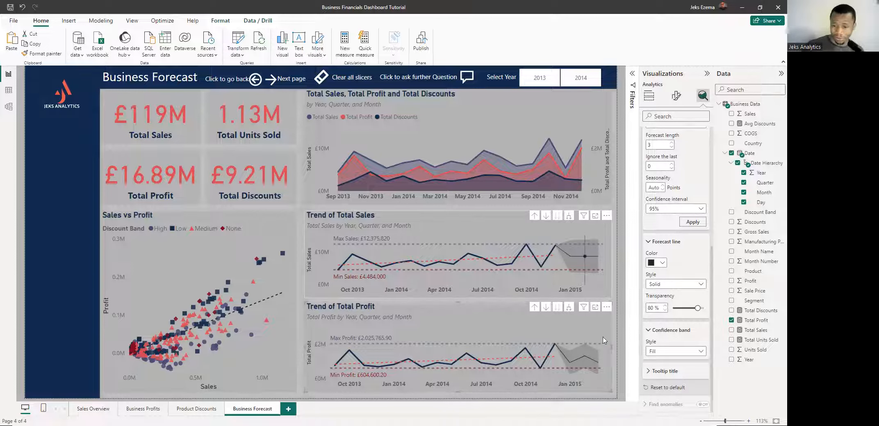
scroll(653, 244, "up", 6)
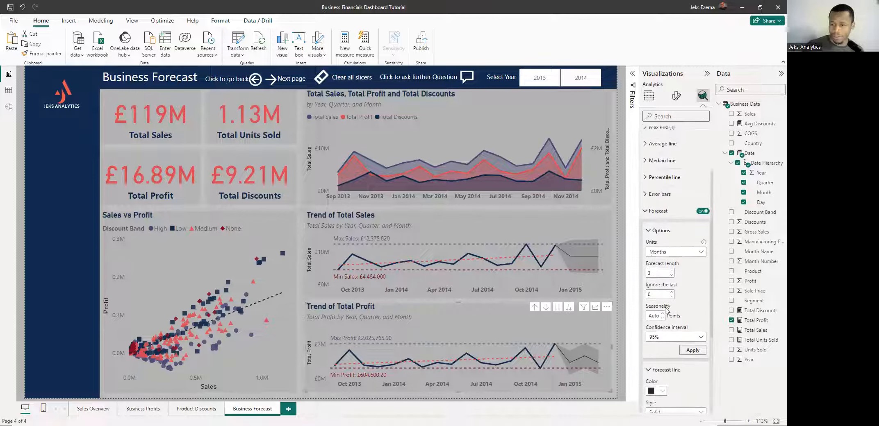
- Deselect the chart and inspect the forecast points and bounds on the Total Profit and Total Sales trend charts
left_click(620, 258)
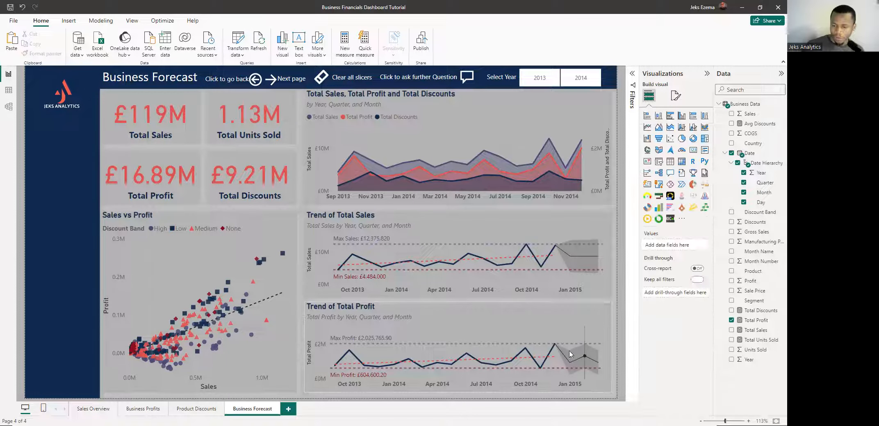
mouse_move(577, 351)
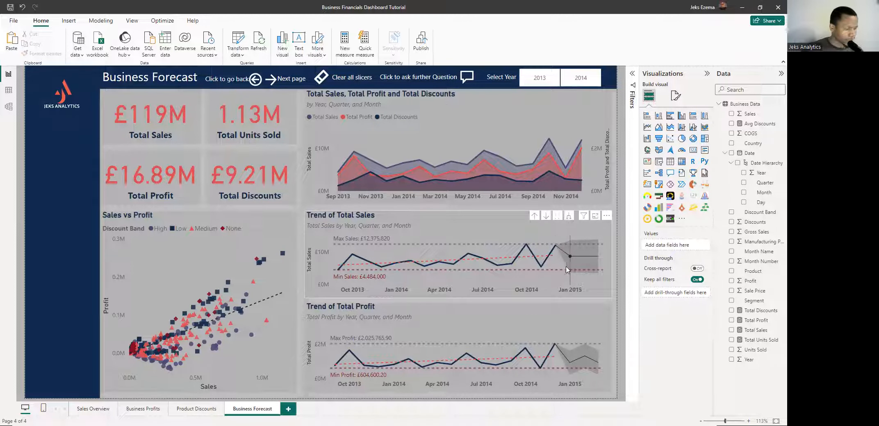
mouse_move(570, 268)
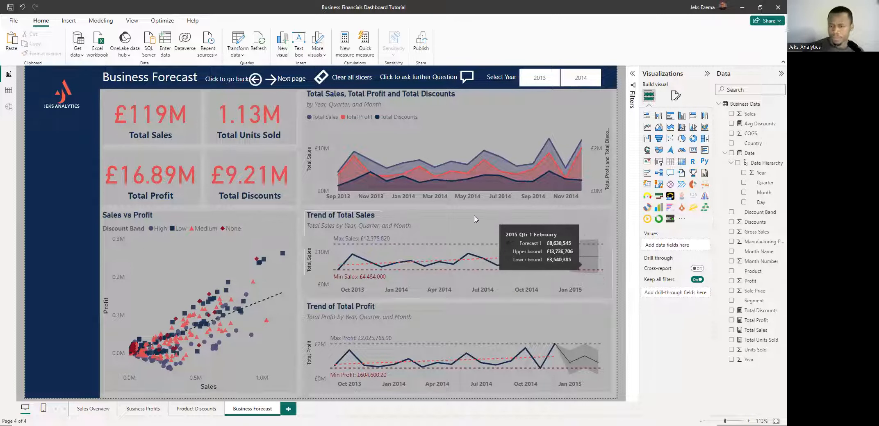